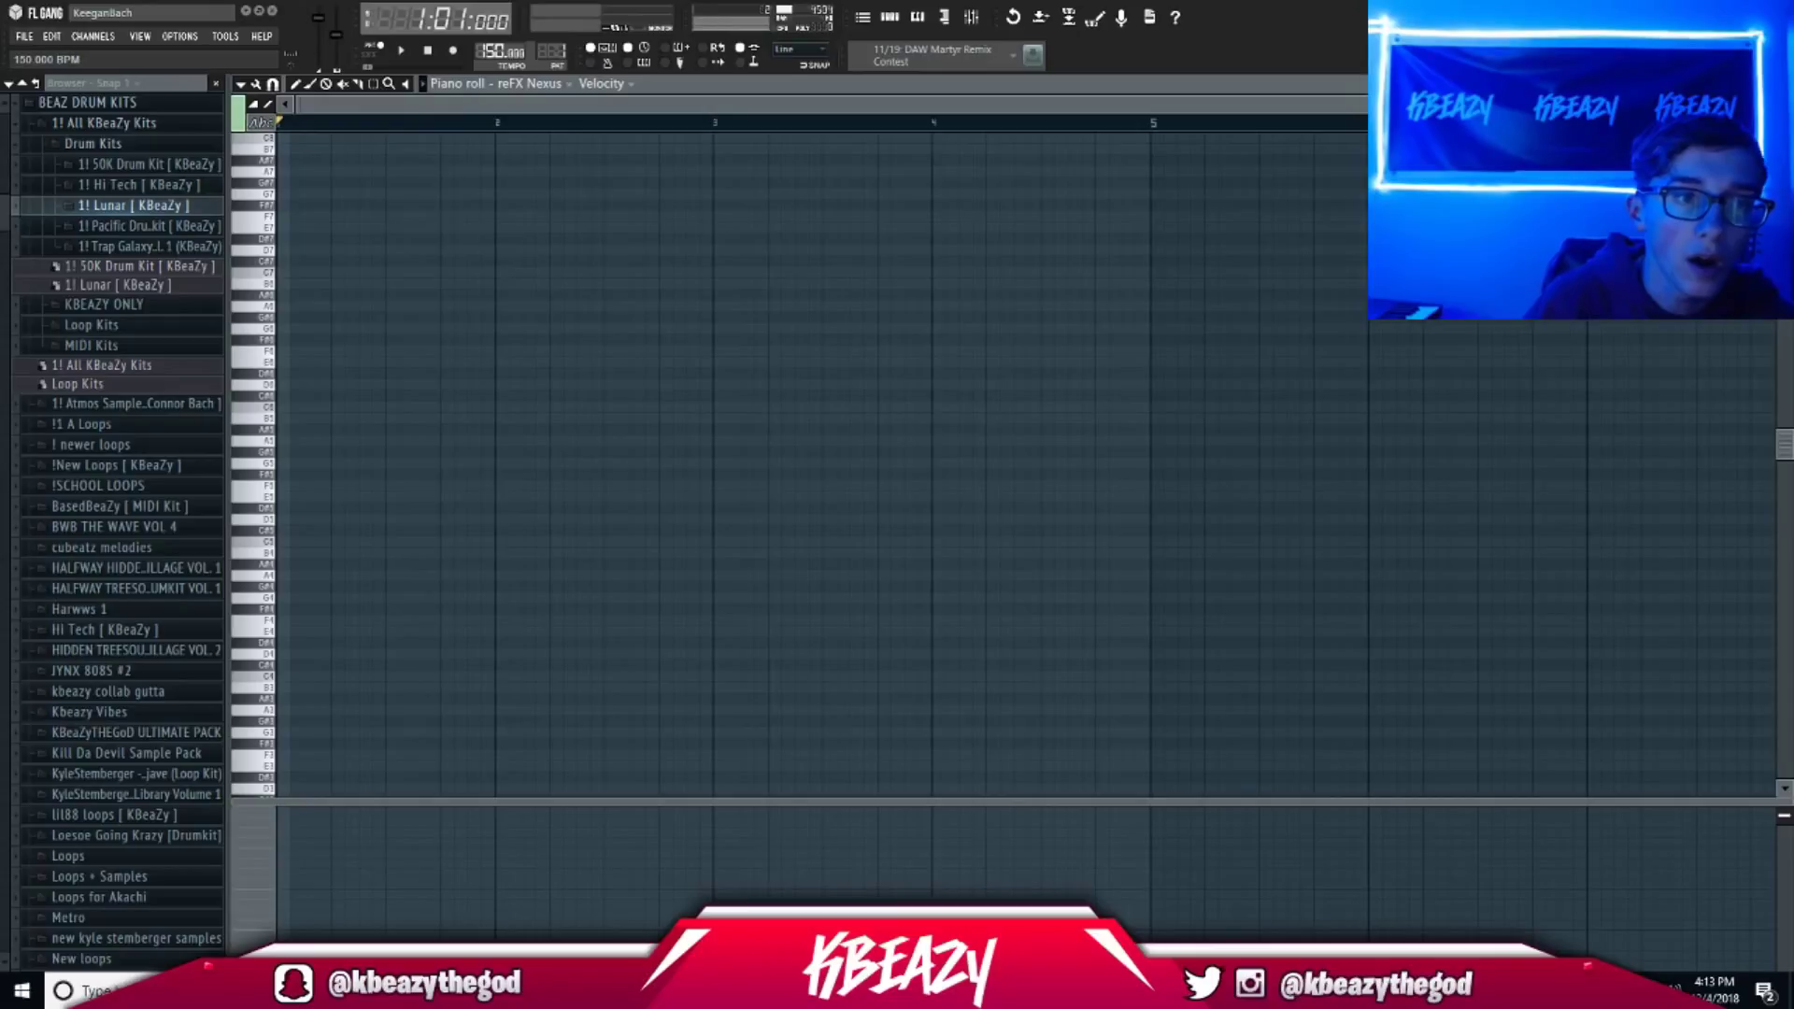
Open the reFX Nexus channel's piano roll and sketch short chord and melody notes across bar 1.
click(889, 17)
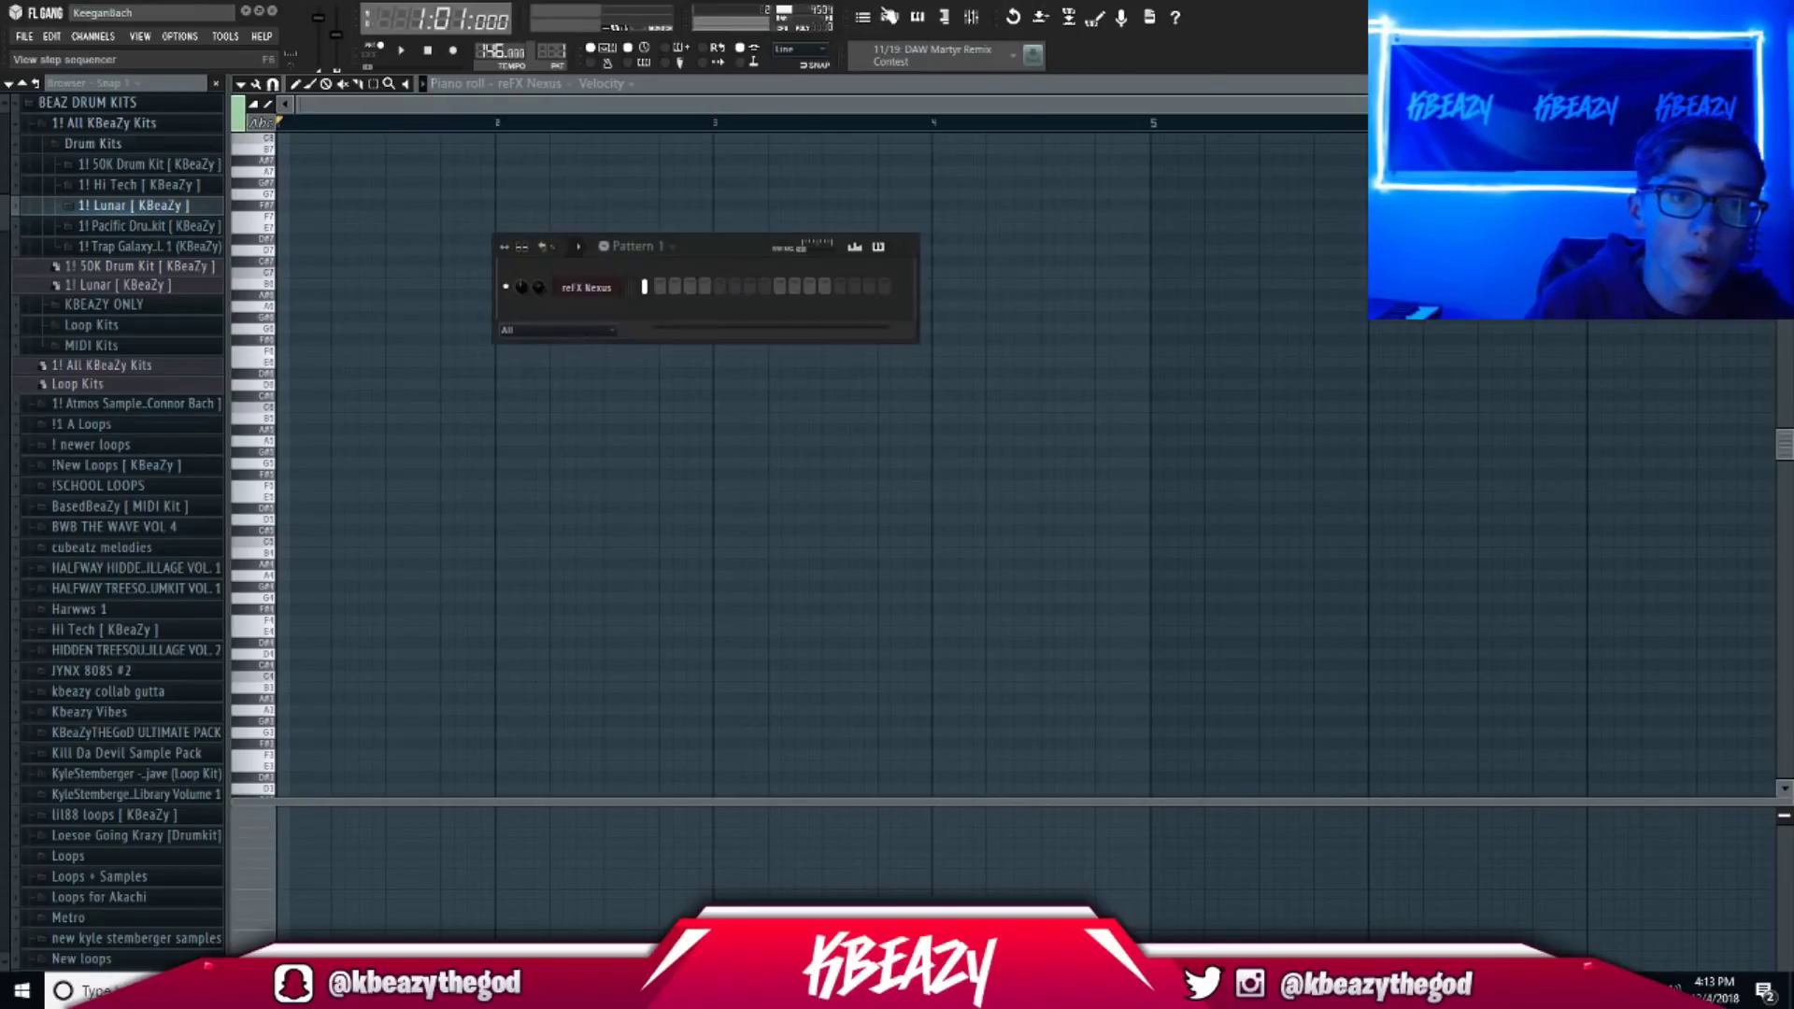
click(581, 291)
click(706, 114)
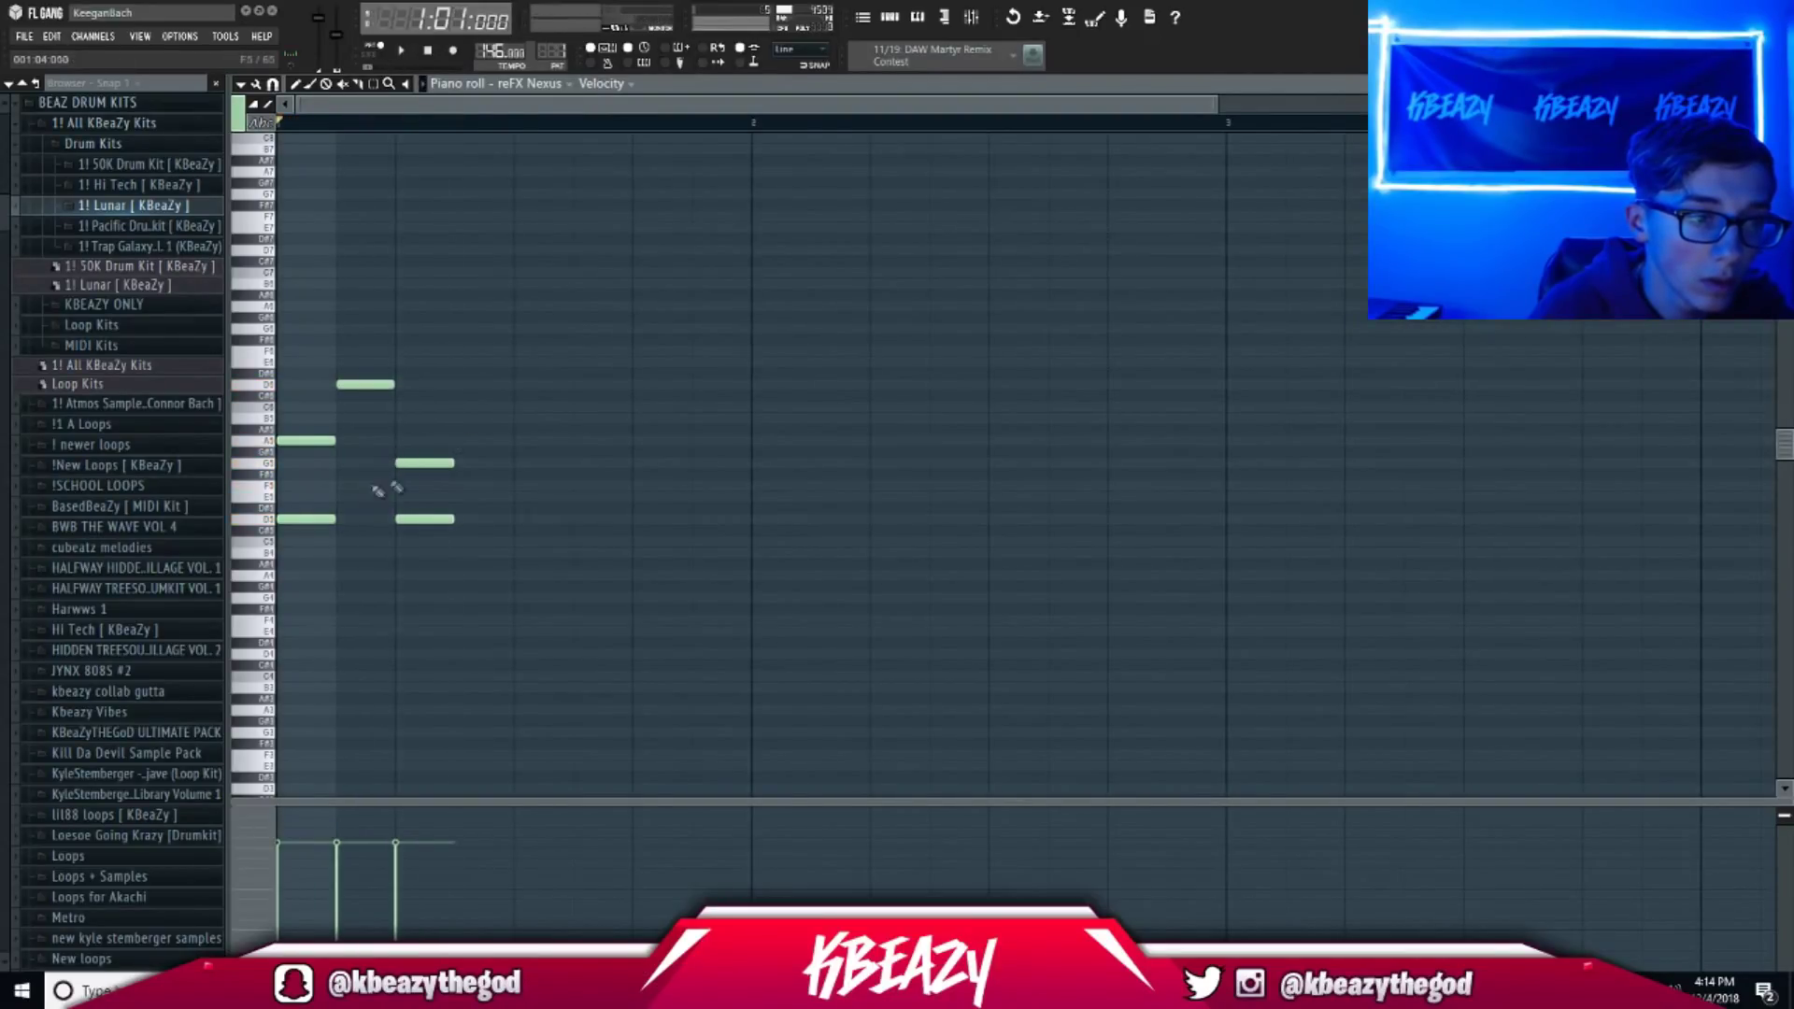
click(467, 451)
drag(467, 452, 473, 416)
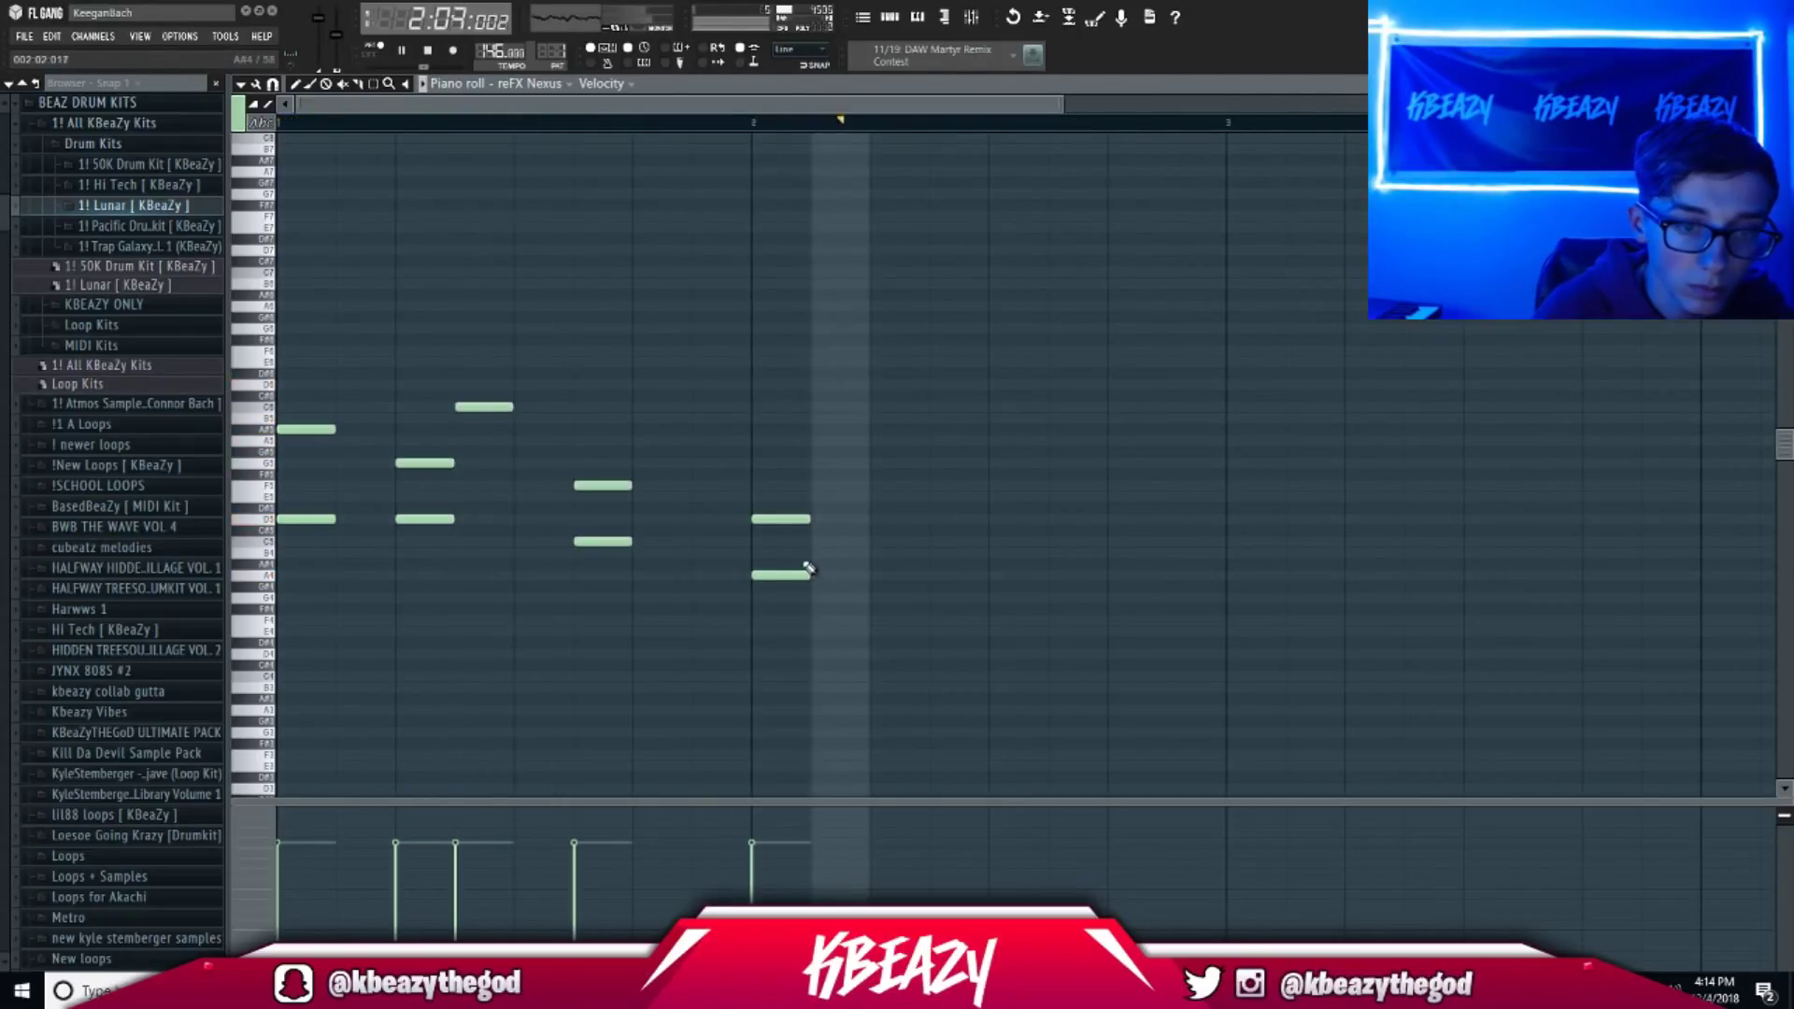
Copy the bar 1 notes that follow the opening chord to the same beats in bar 2.
key(space)
key(space)
click(872, 509)
right_click(872, 509)
drag(629, 551, 384, 281)
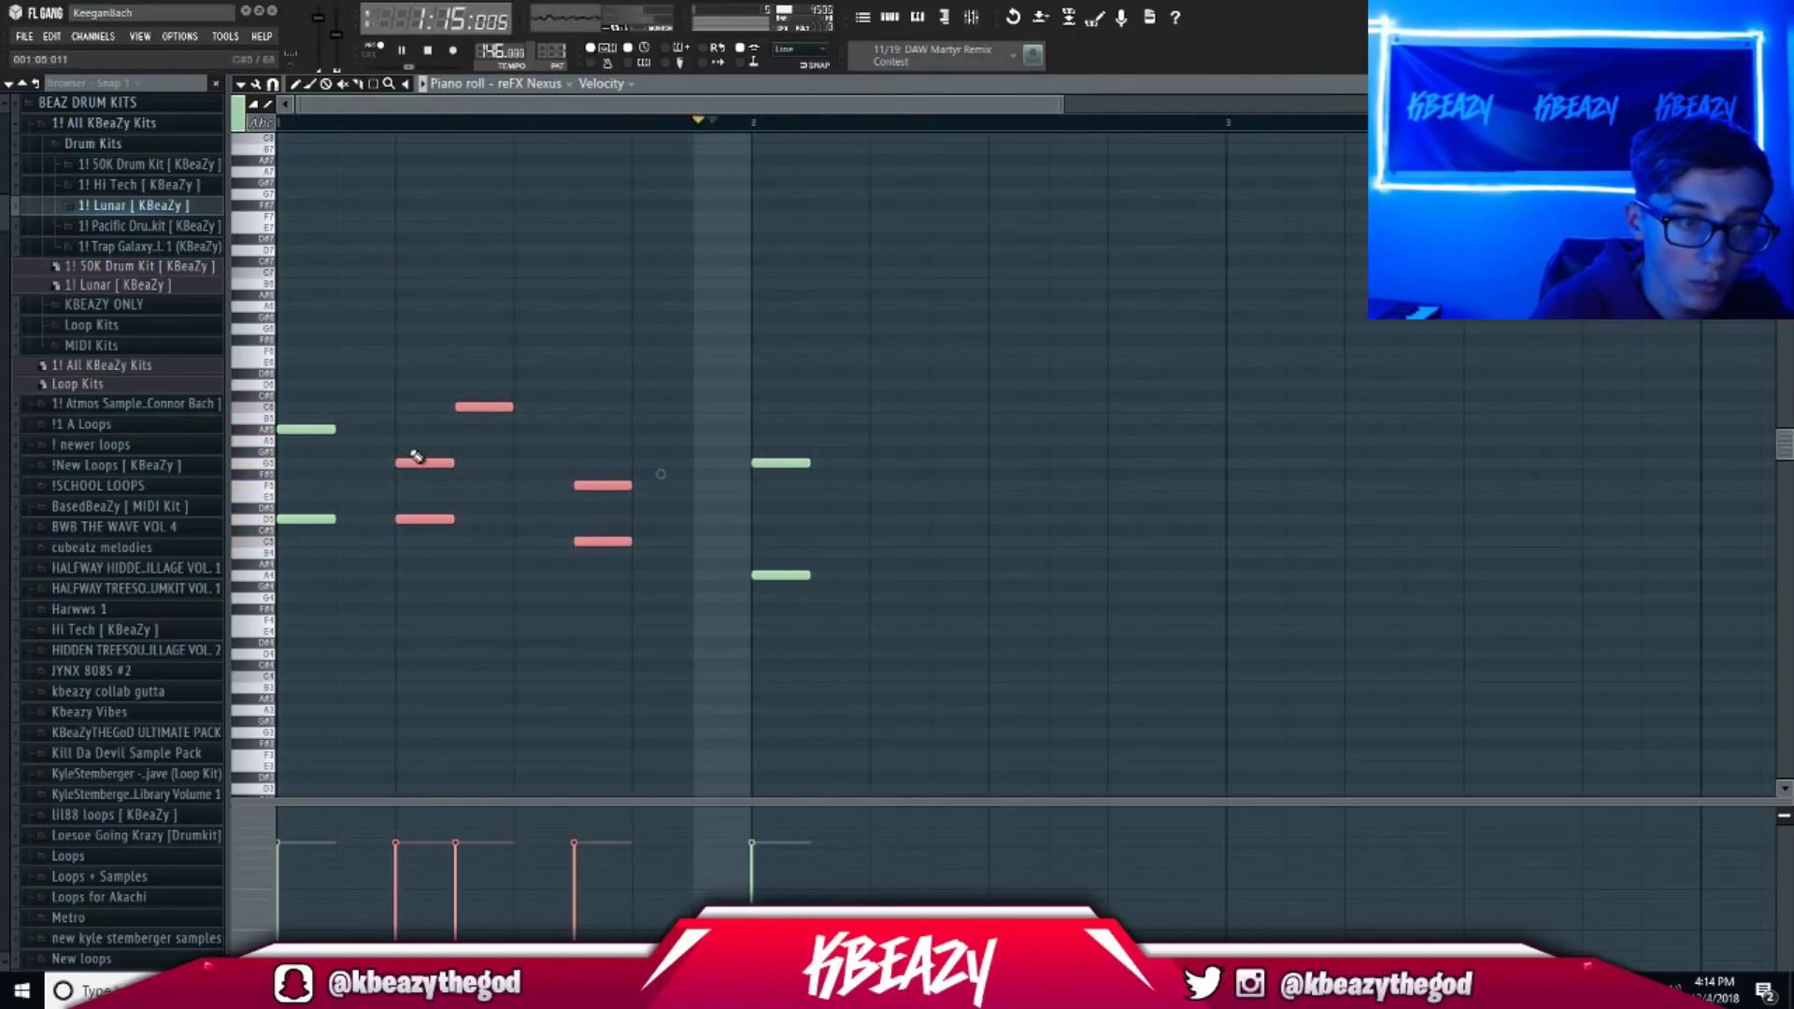
shift+drag(406, 462, 897, 411)
right_click(885, 408)
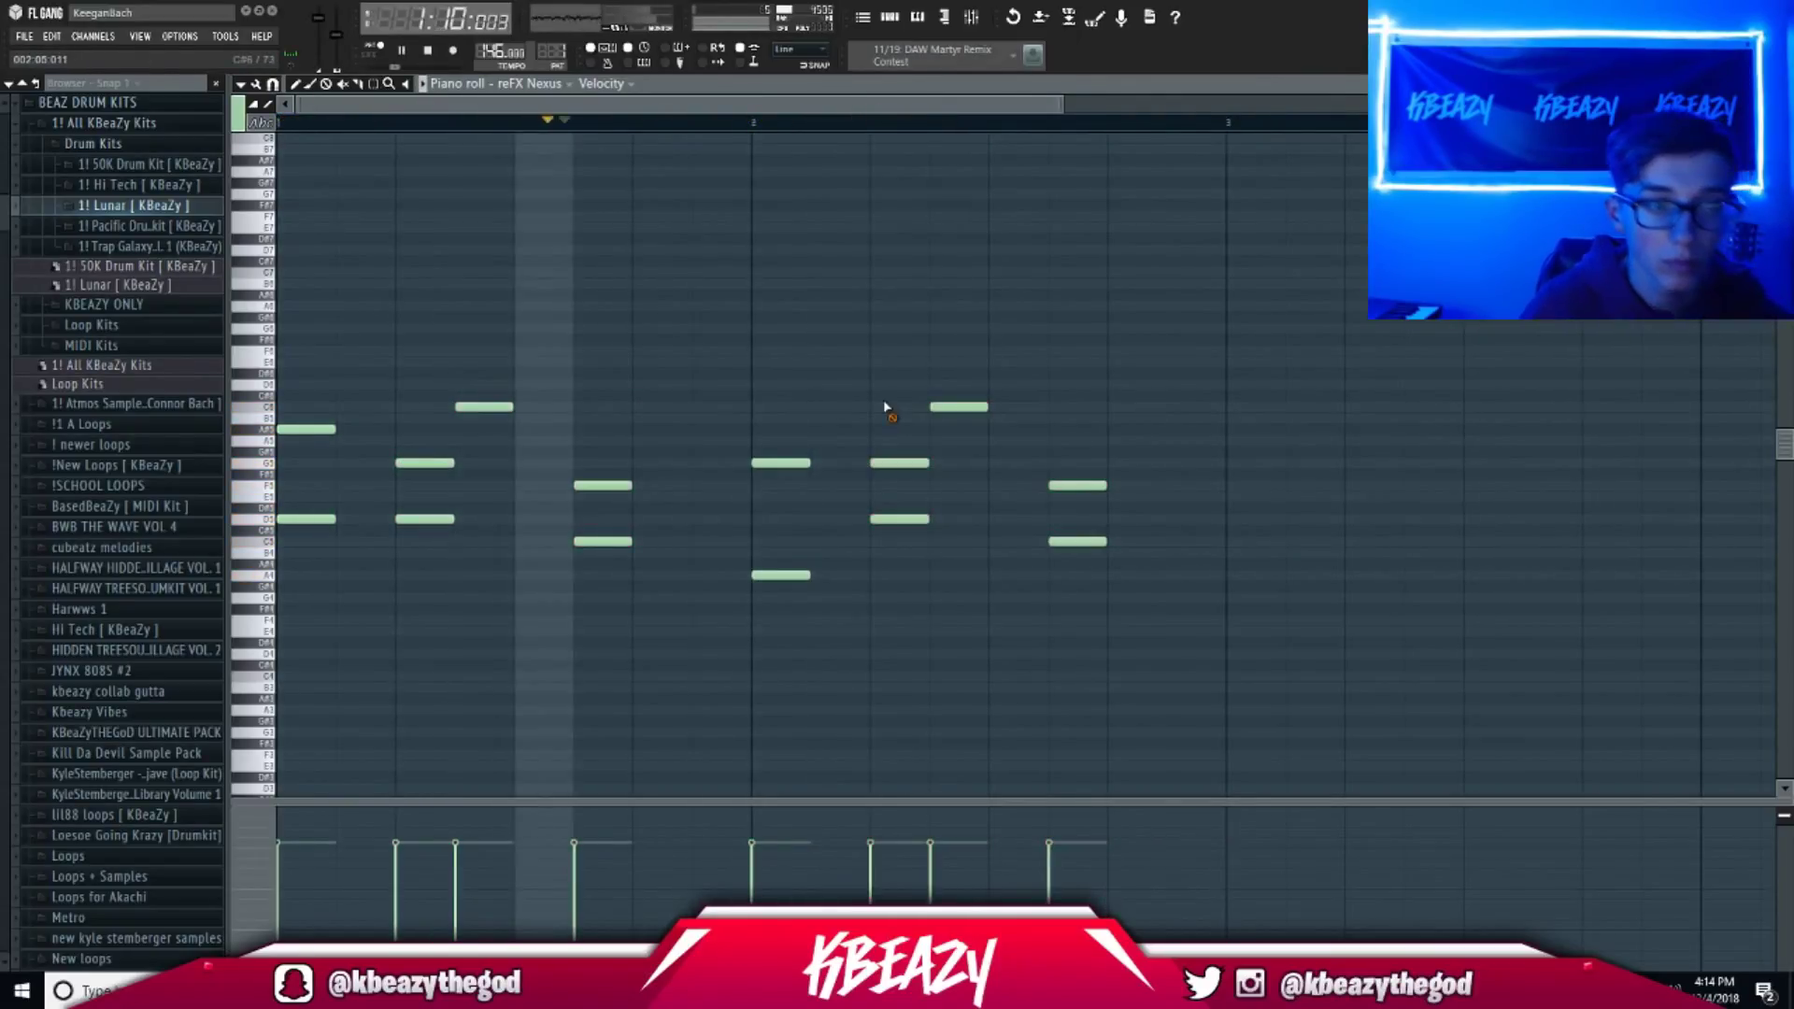
Raise the upper note of bar 2's second chord to F6 and move up the upper note of its last chord.
drag(1062, 104, 1313, 136)
drag(742, 463, 747, 352)
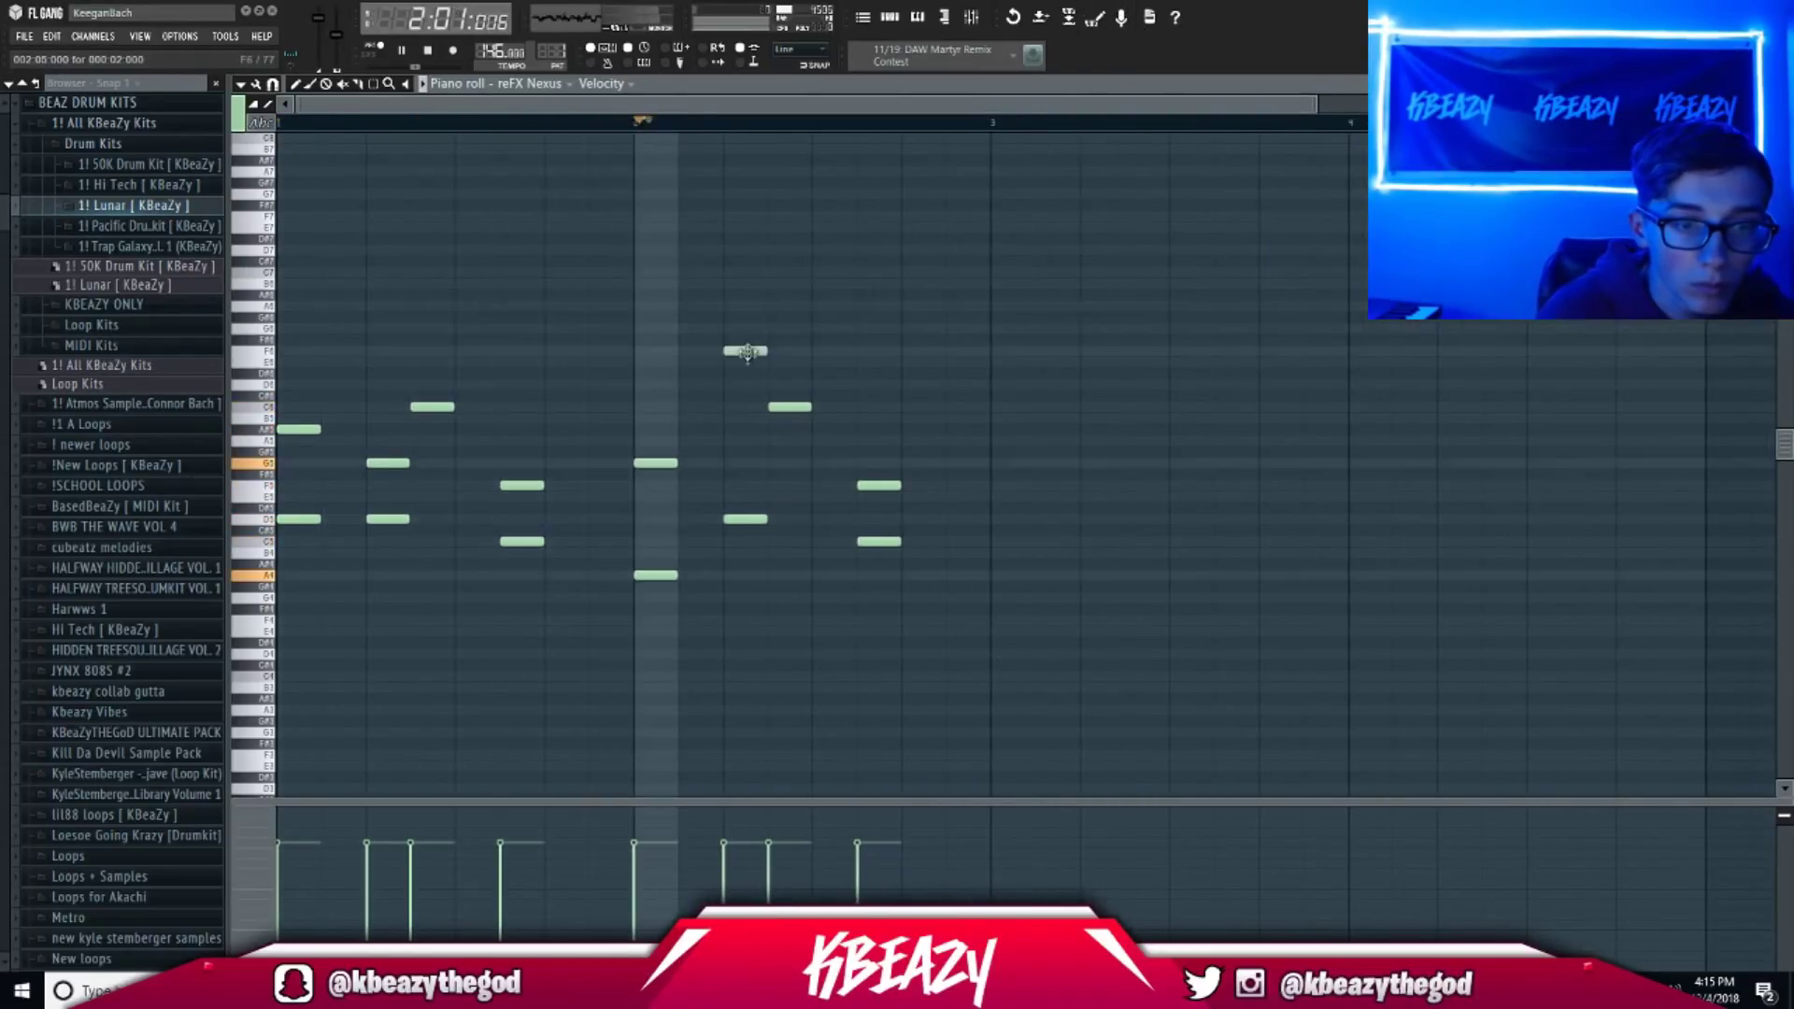
drag(869, 488, 875, 439)
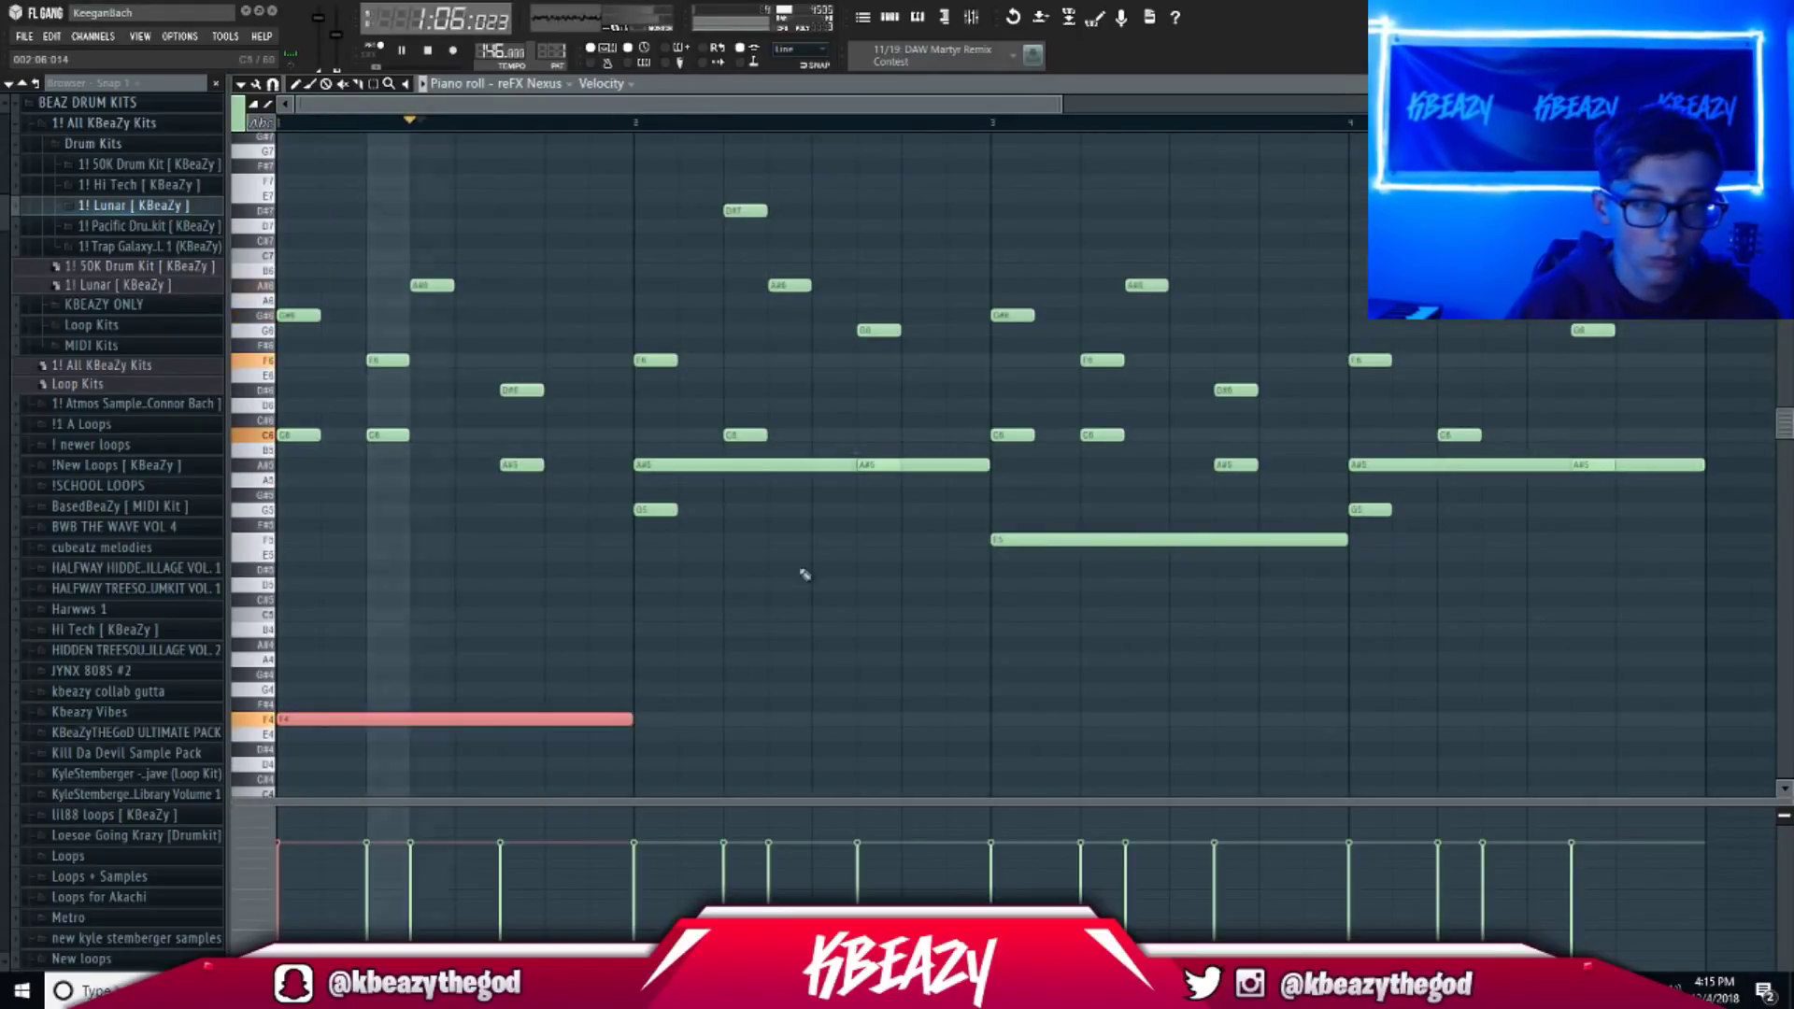
Lower the long bass notes to A#4 in bar 2, D#4 in bar 3 and G#4 in bar 4.
ctrl+click(738, 465)
key(ctrl+Down)
ctrl+click(1249, 612)
drag(1004, 539, 1020, 651)
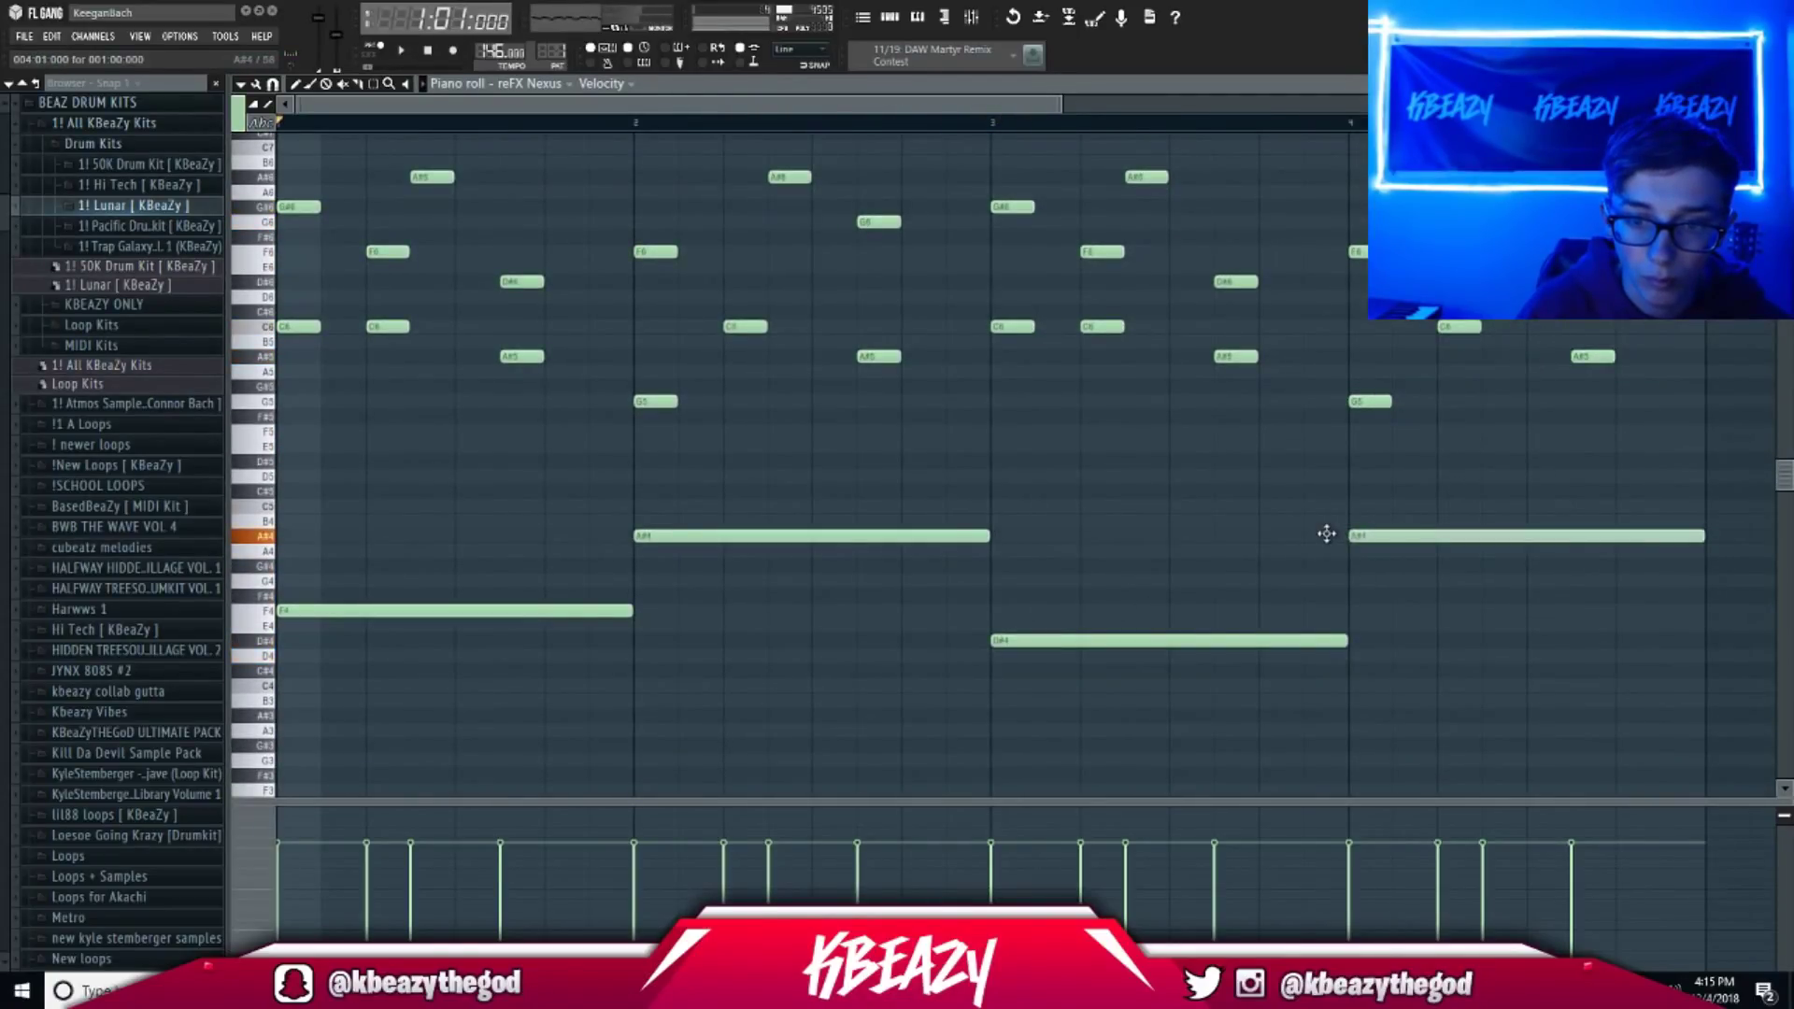
drag(1327, 534, 1330, 564)
key(space)
Shorten the bar 4 bass note to half a bar and fill the second half with a G4 note.
drag(1063, 100, 1437, 101)
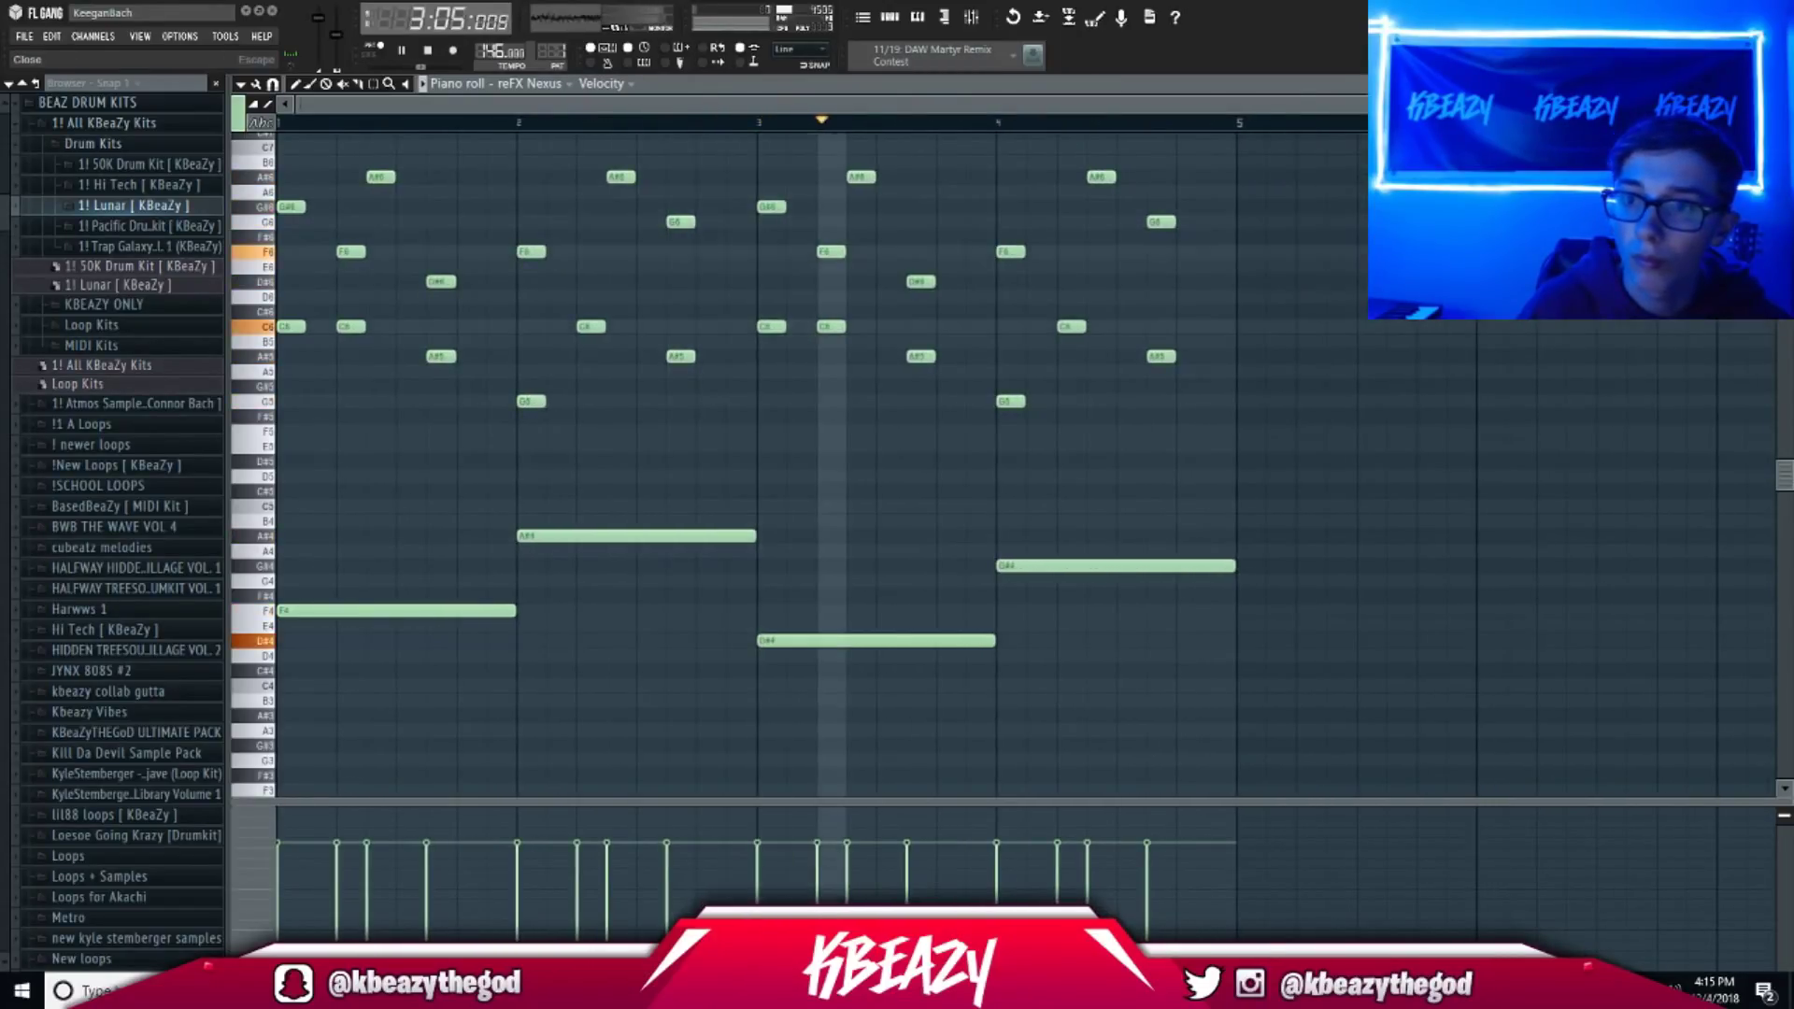
drag(1785, 122, 1784, 94)
key(space)
drag(1353, 492, 1113, 484)
ctrl+click(1409, 533)
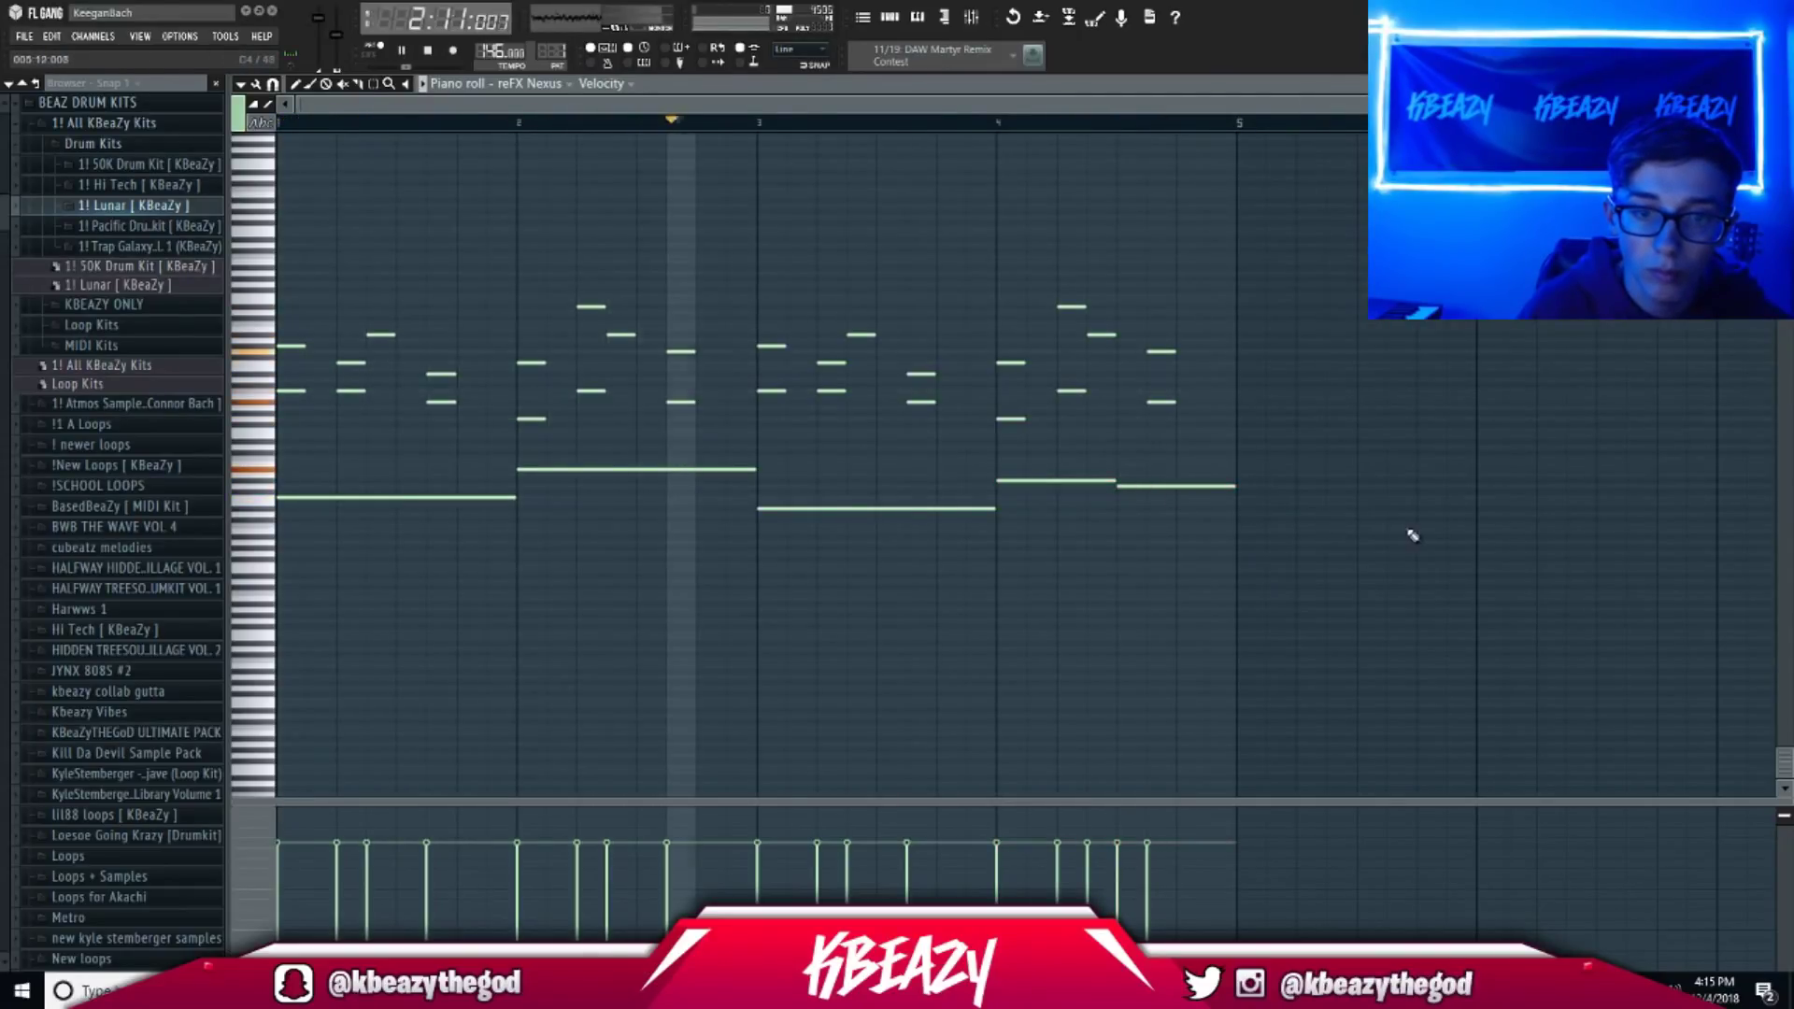
mouse_move(1785, 122)
mouse_down()
mouse_move(1784, 140)
mouse_move(1785, 122)
mouse_up()
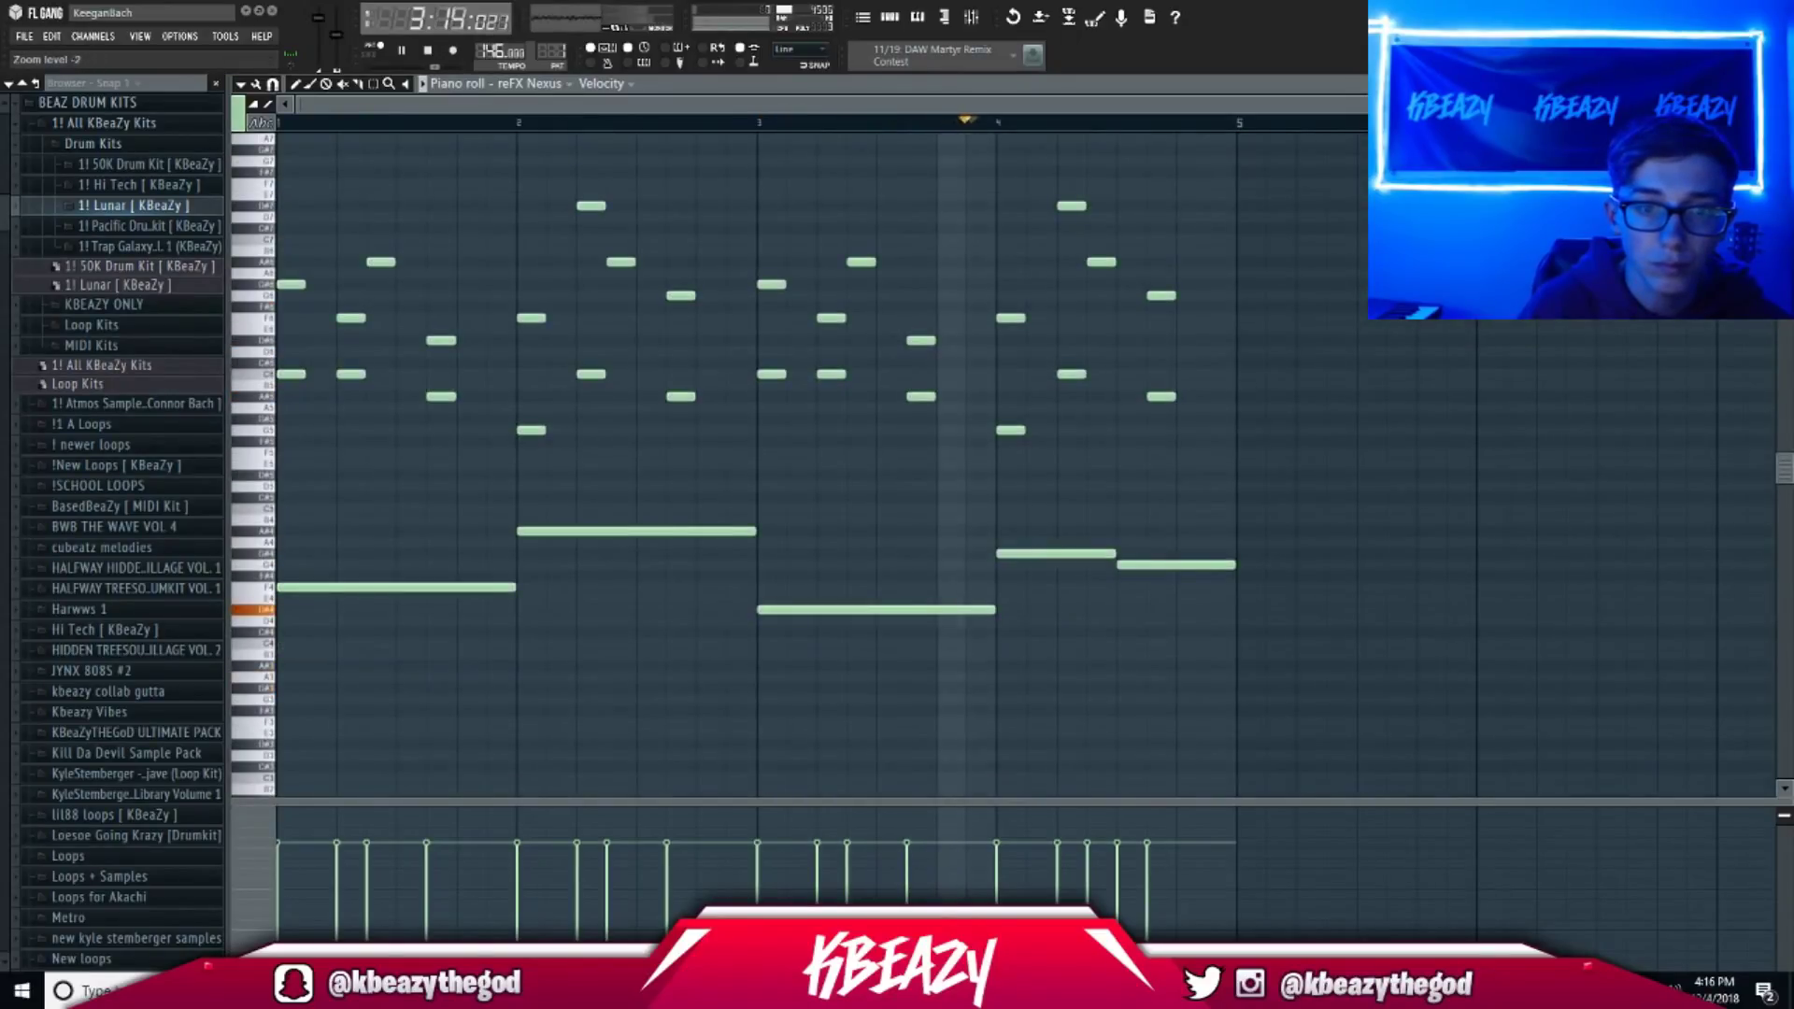
scroll(1445, 372, up, 2)
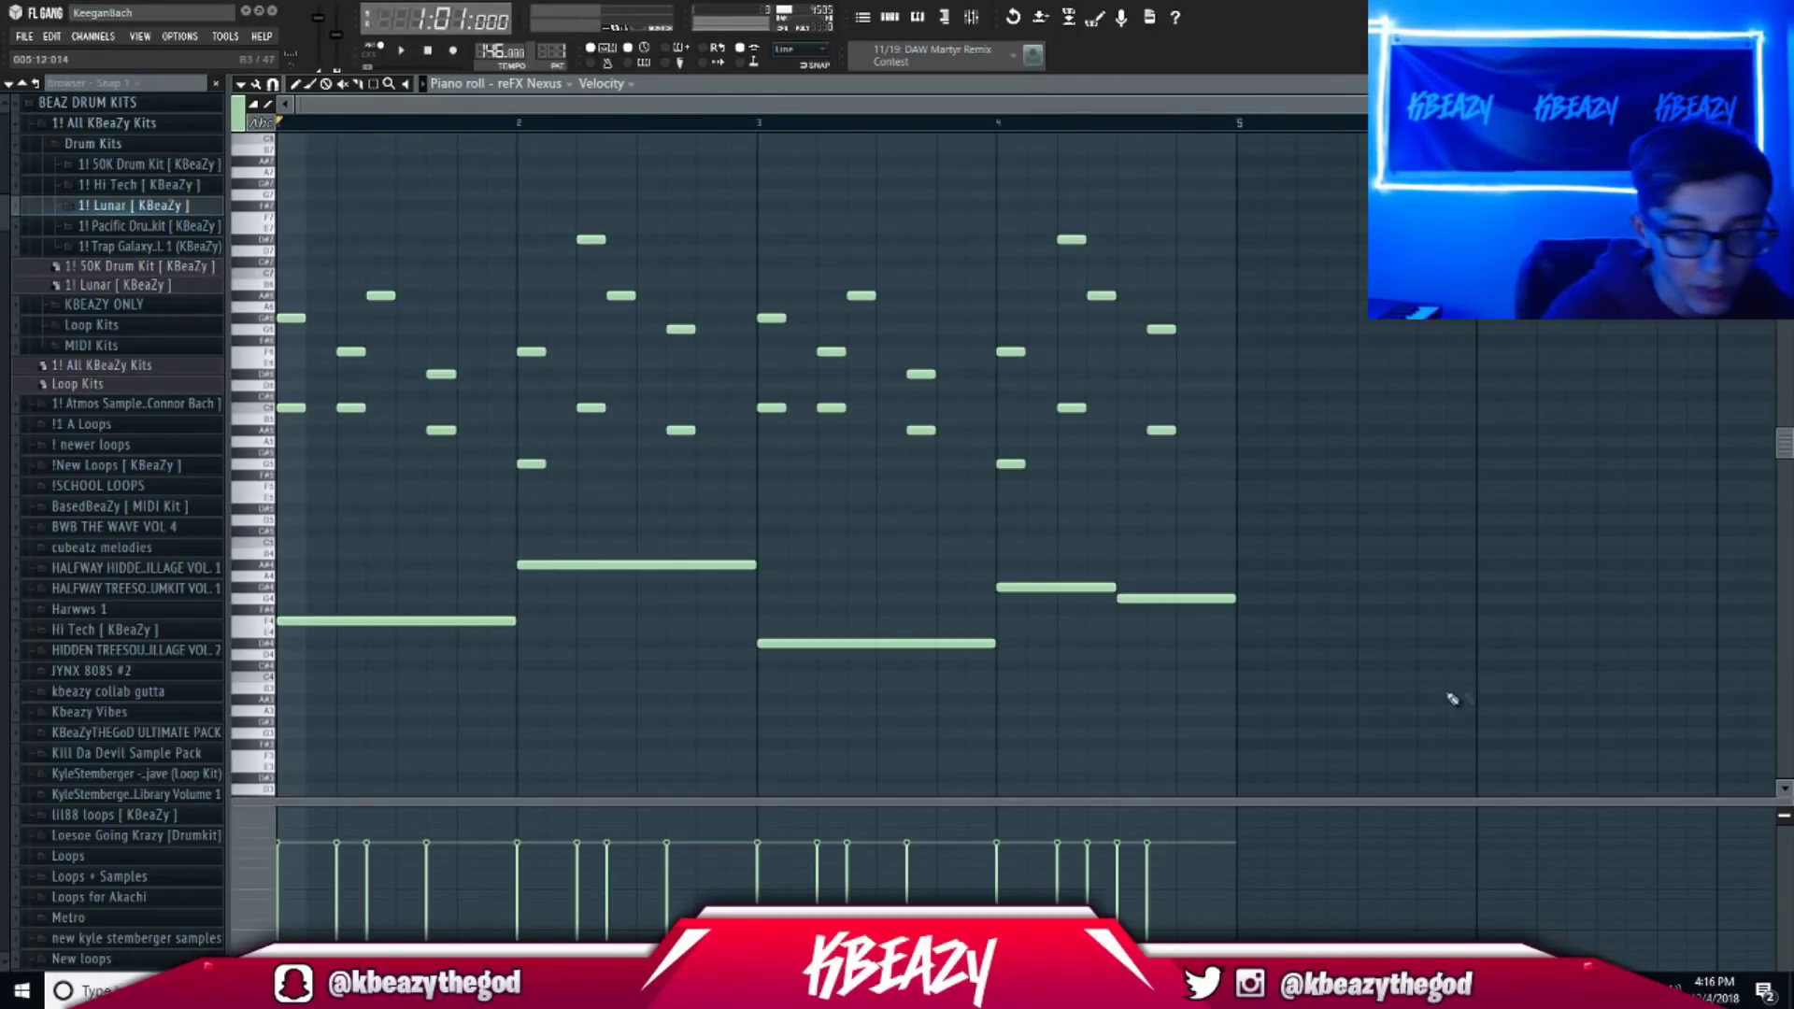
Load the 808 [ waffle ] sample from the 50K Drum Kit's 808s folder as a new channel and open its piano roll.
drag(1322, 740, 275, 502)
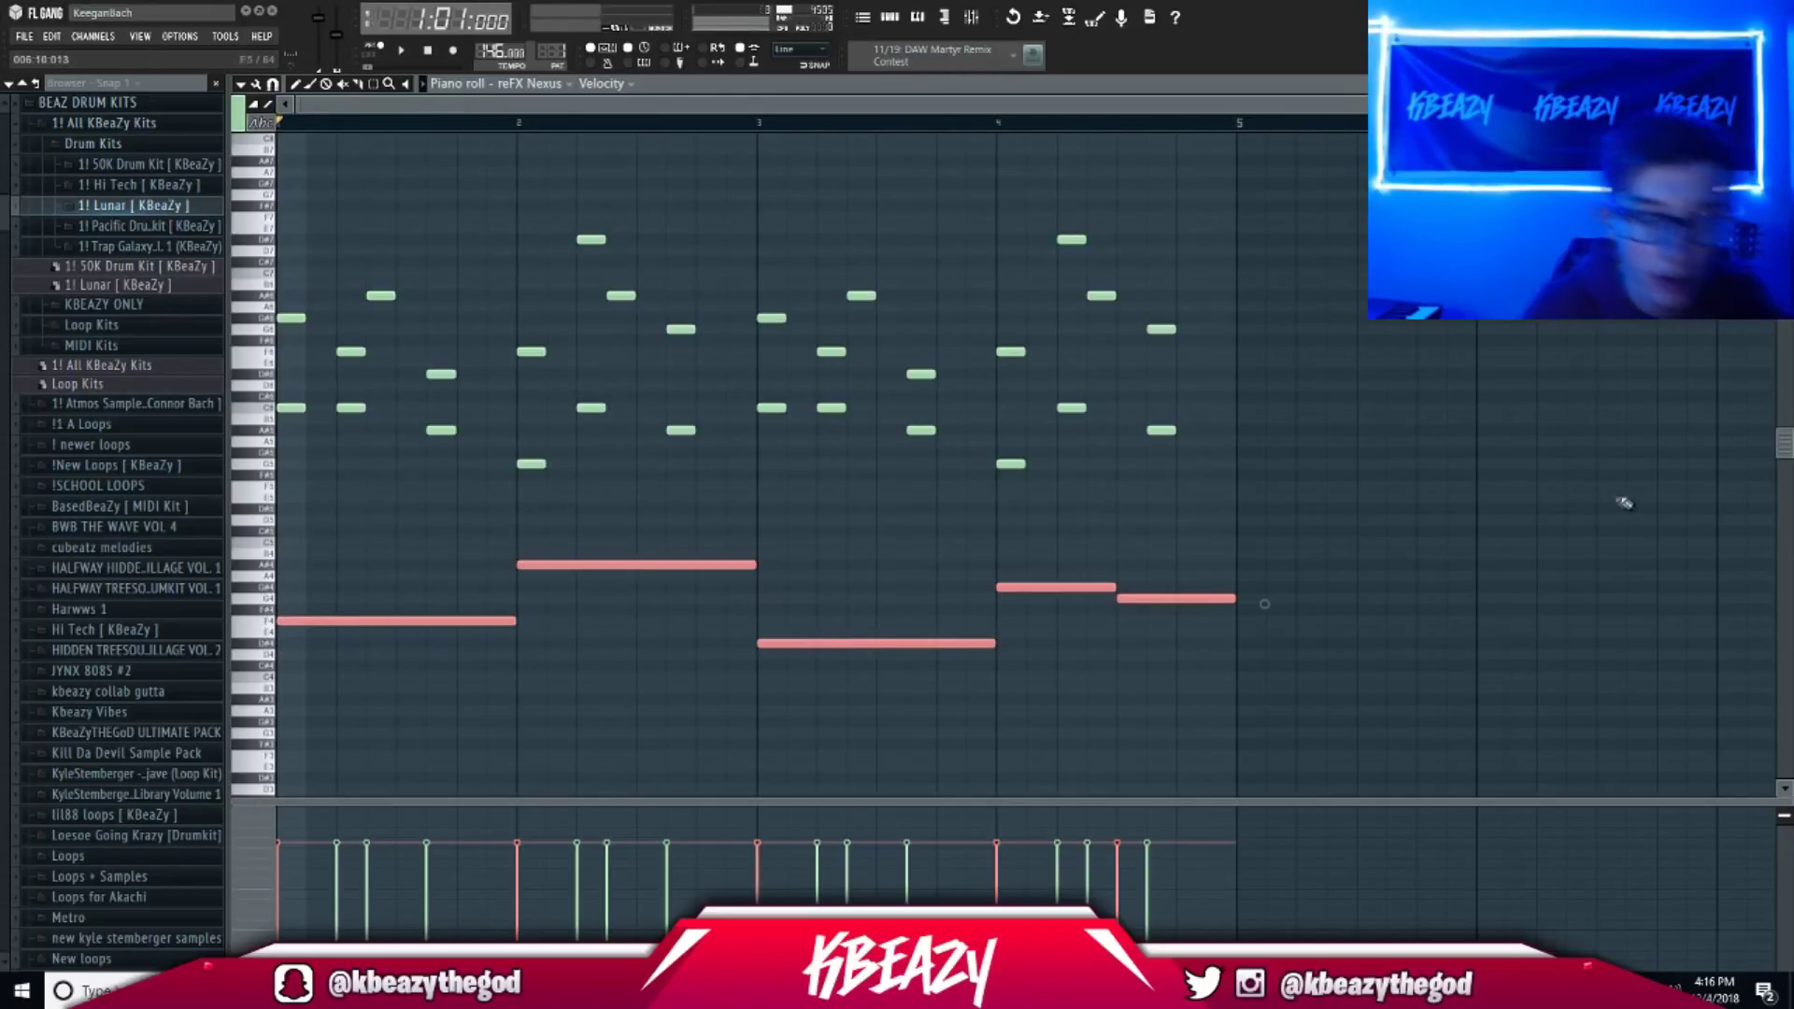
click(900, 19)
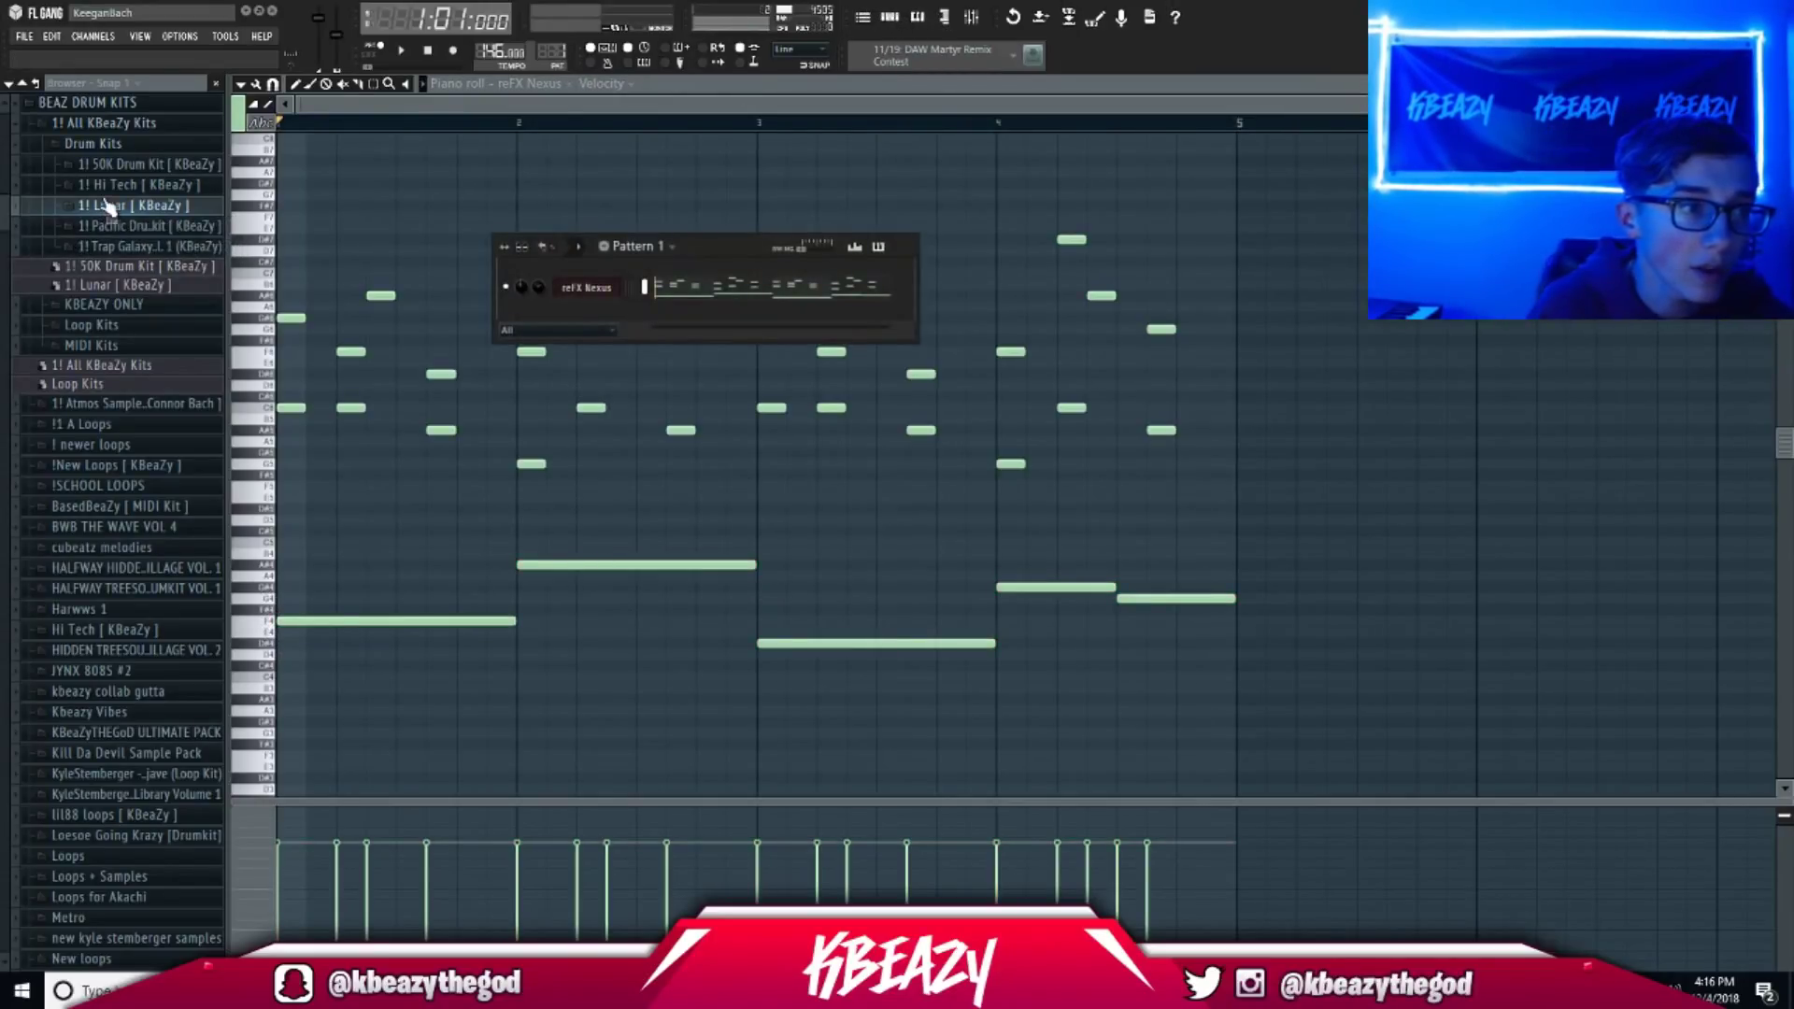
click(133, 176)
click(118, 186)
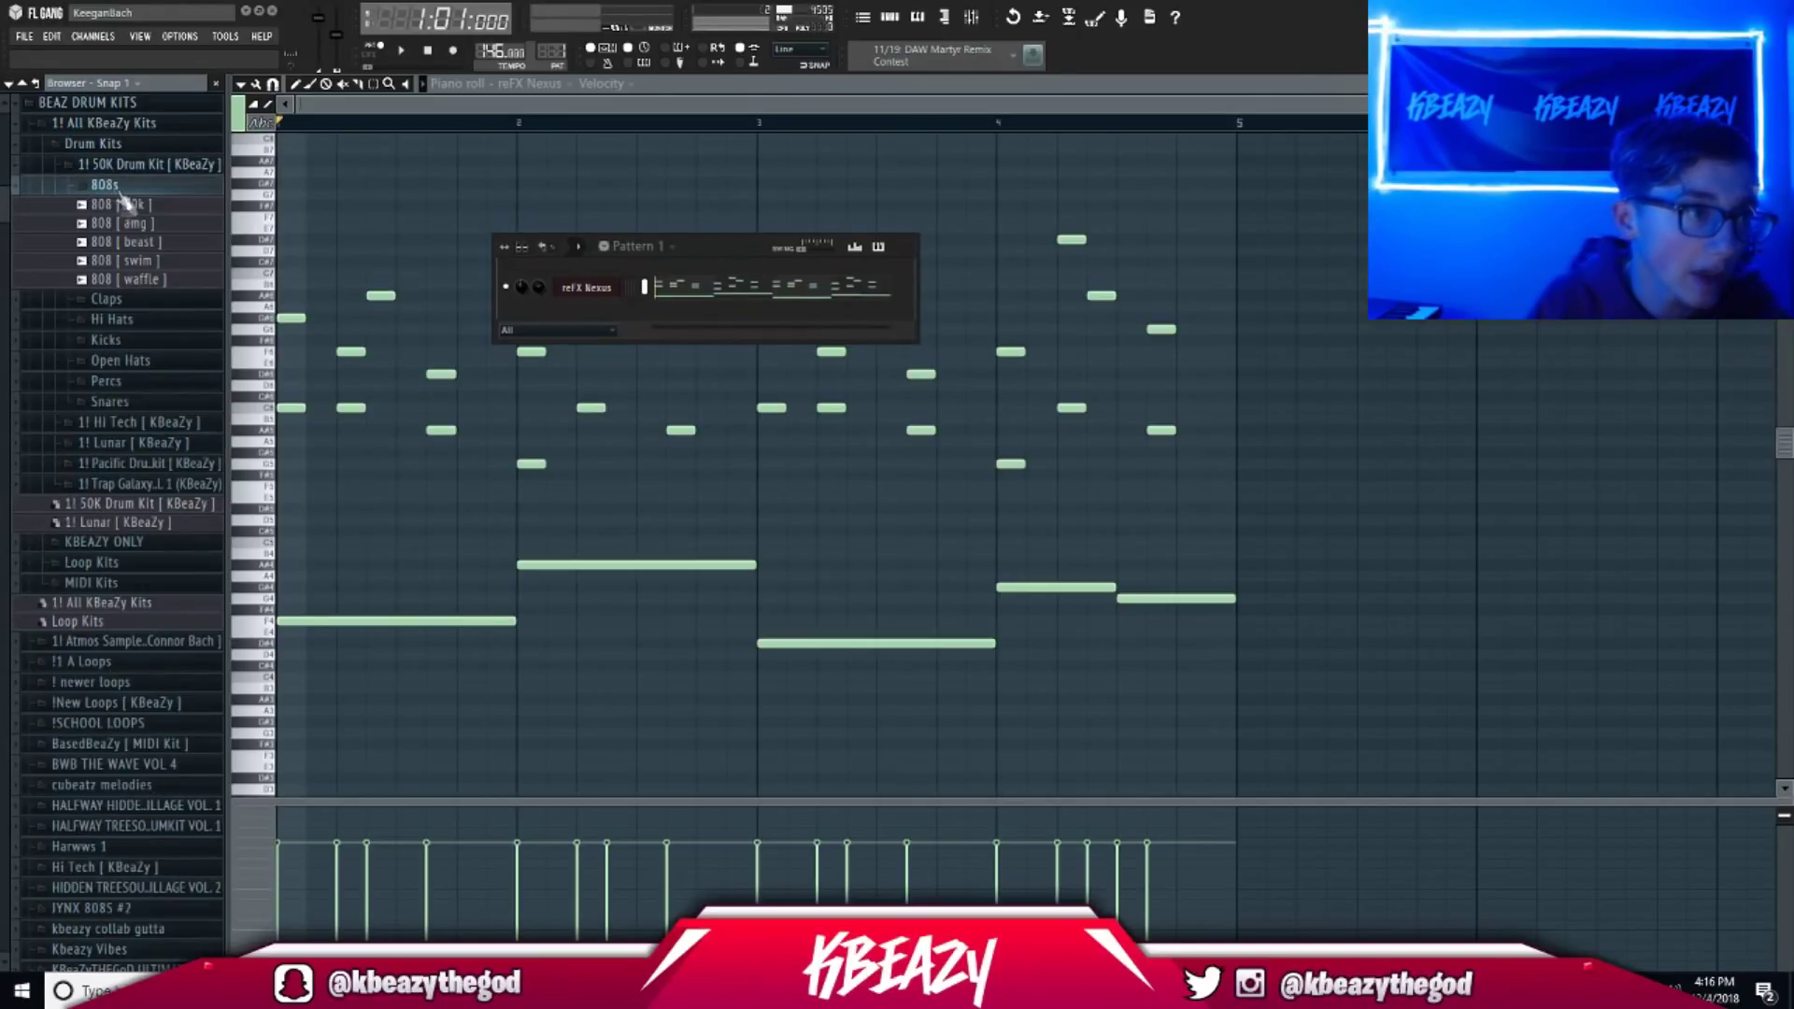
drag(147, 274, 298, 625)
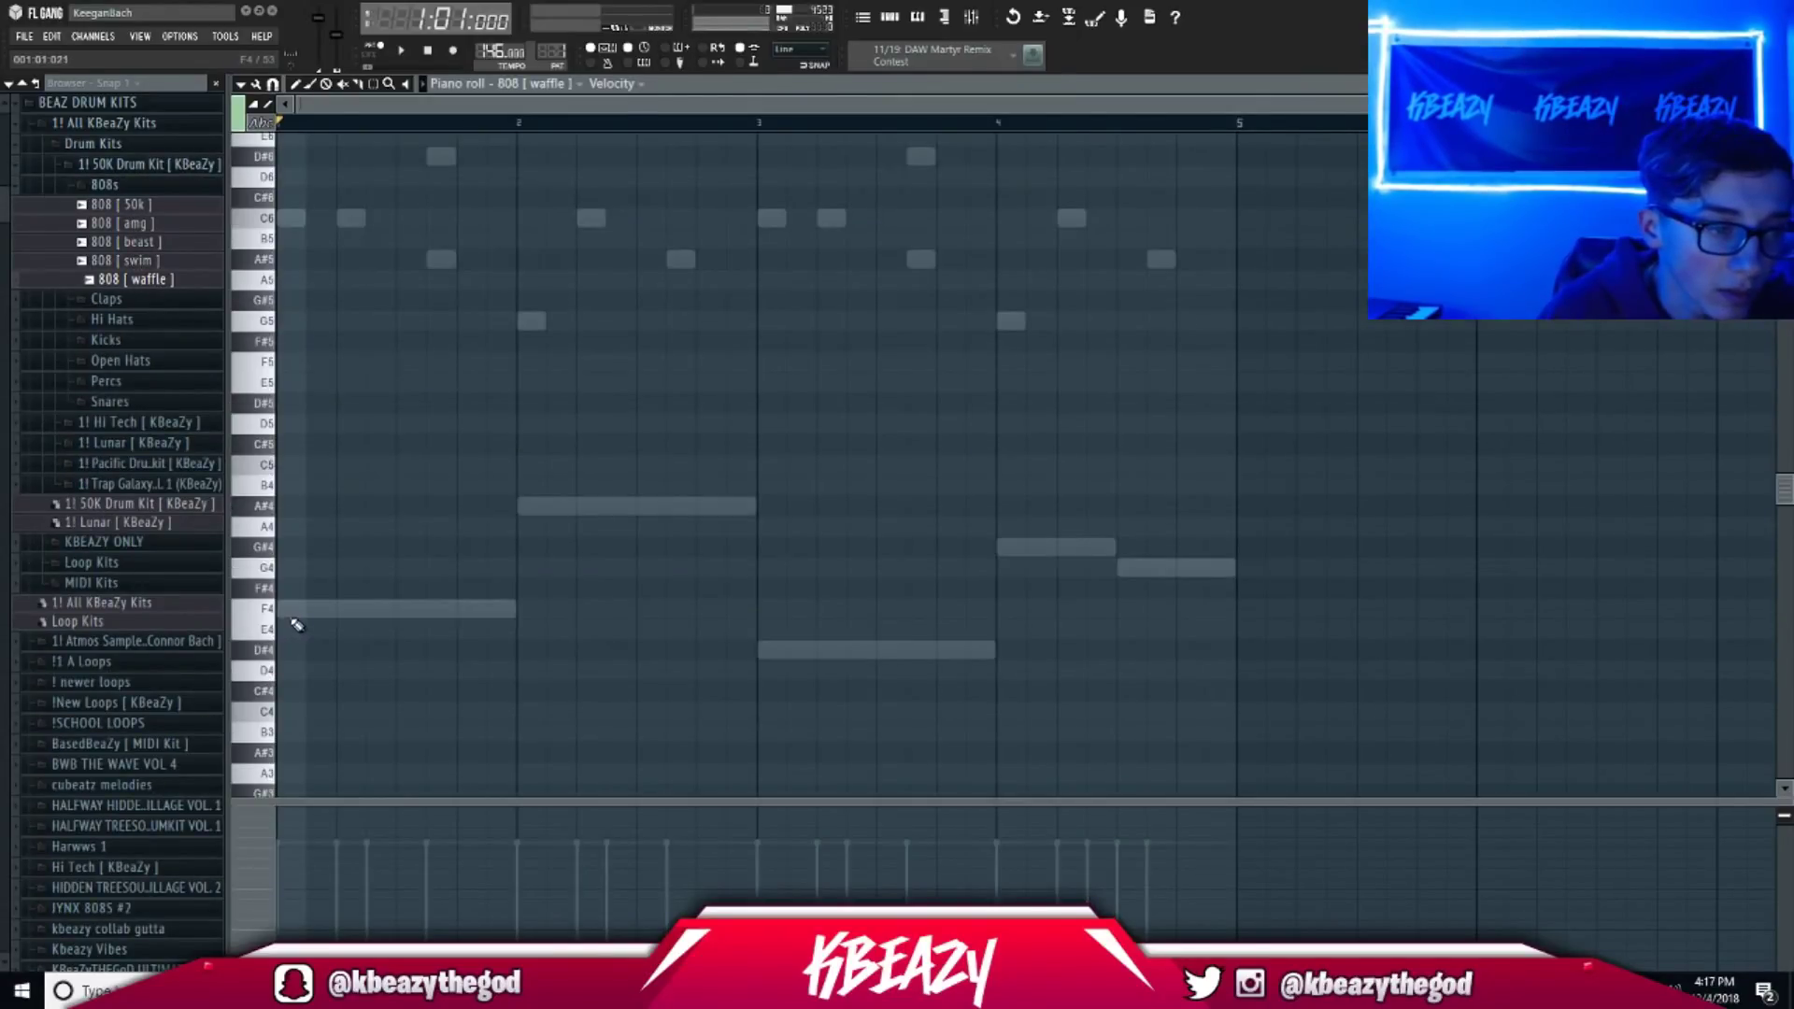
Draw the 808 [ waffle ] pattern along the ghosted bass line using F4, A#4, D#4, G#4 and G4 notes.
key(space)
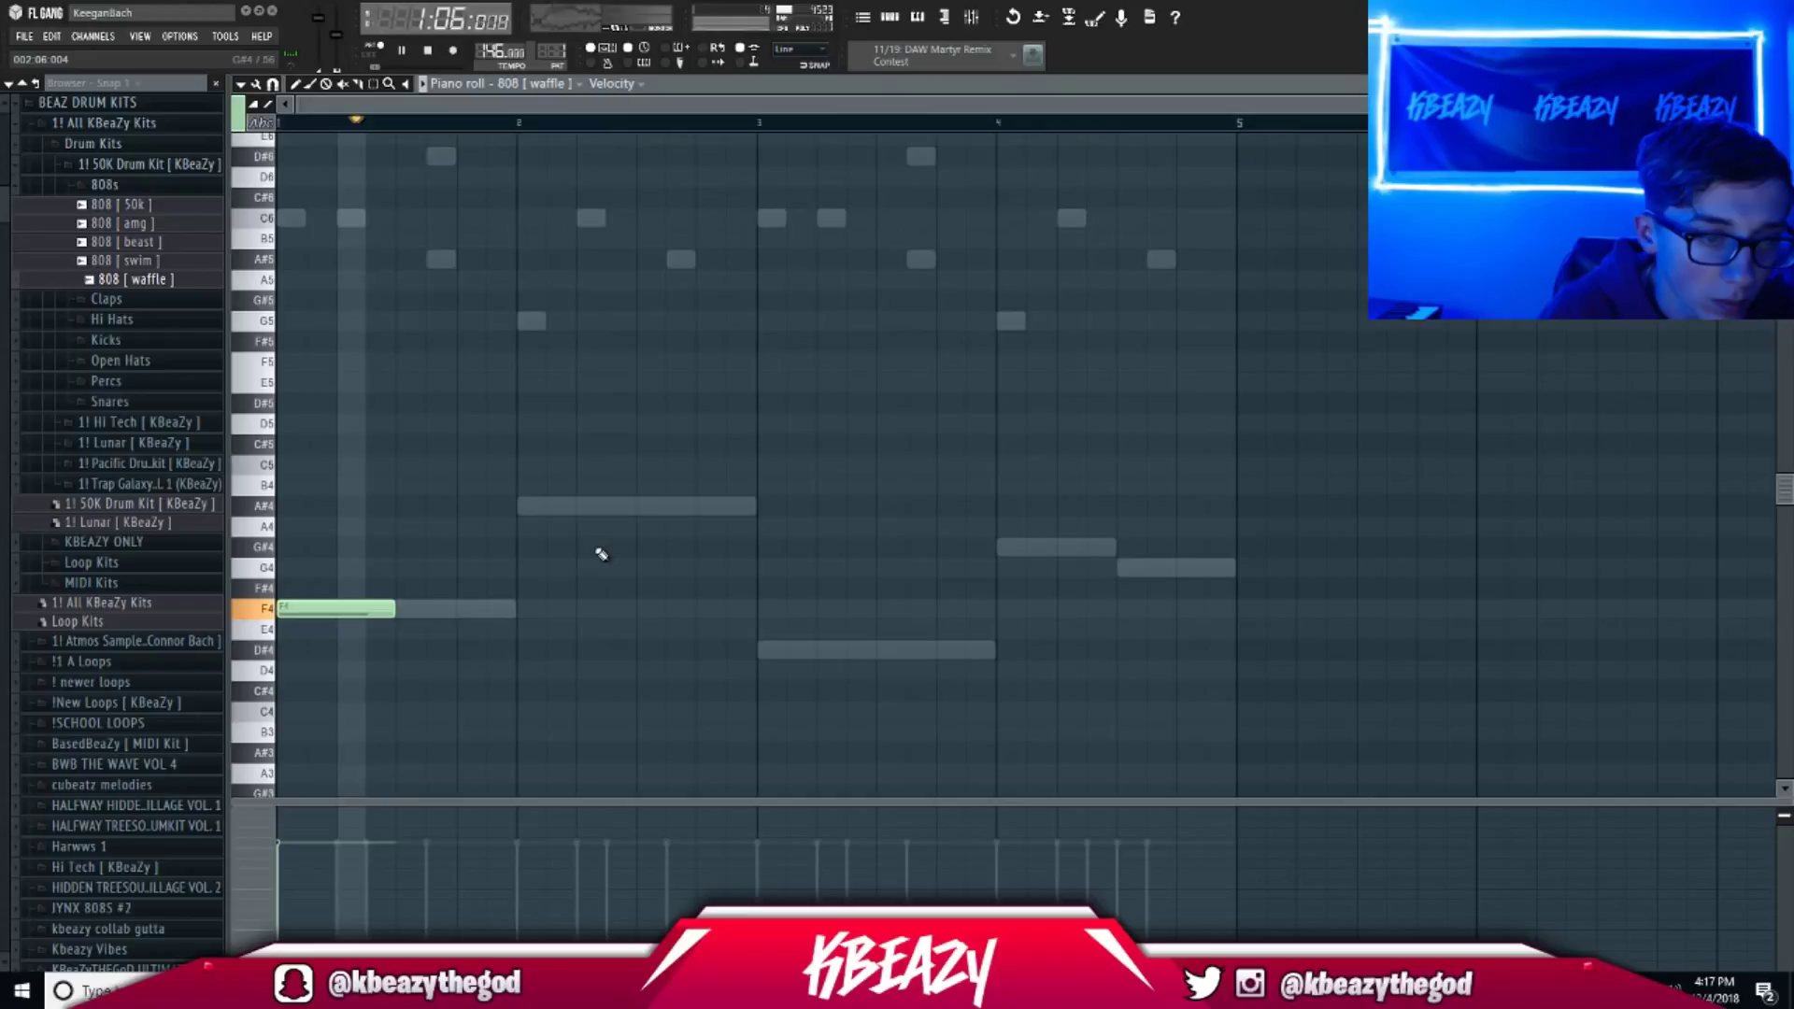
click(640, 509)
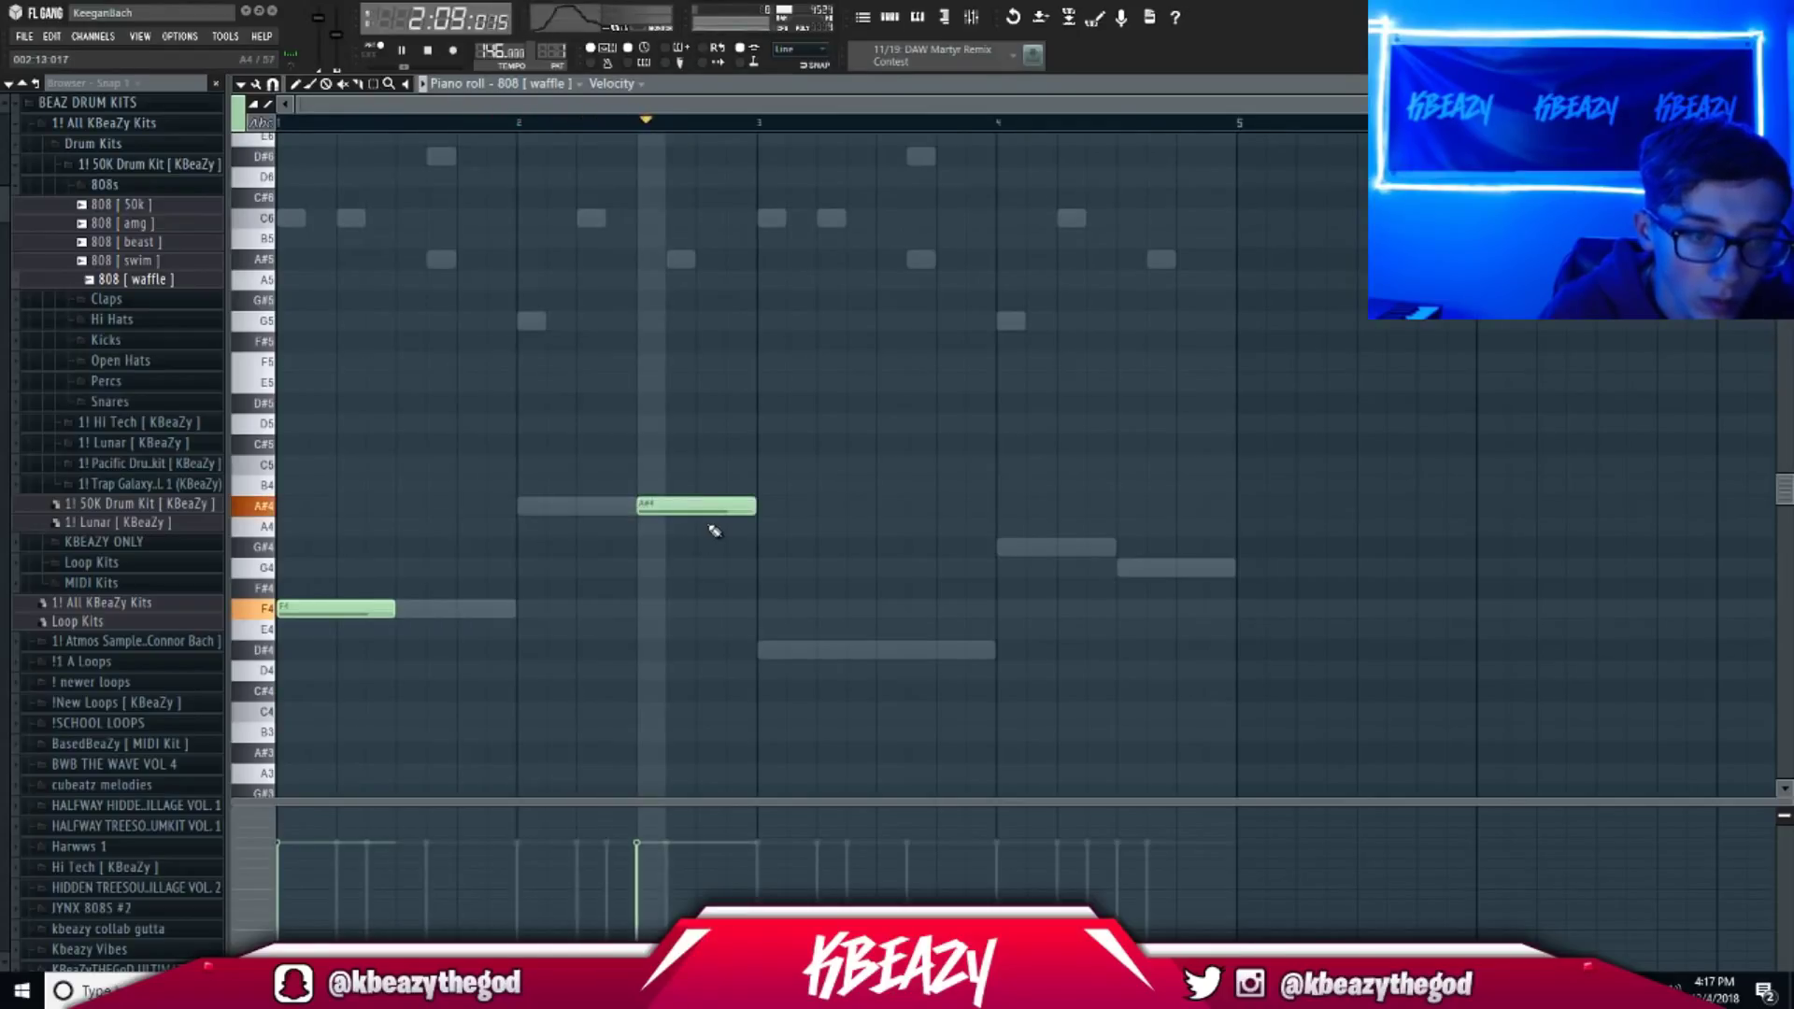
key(space)
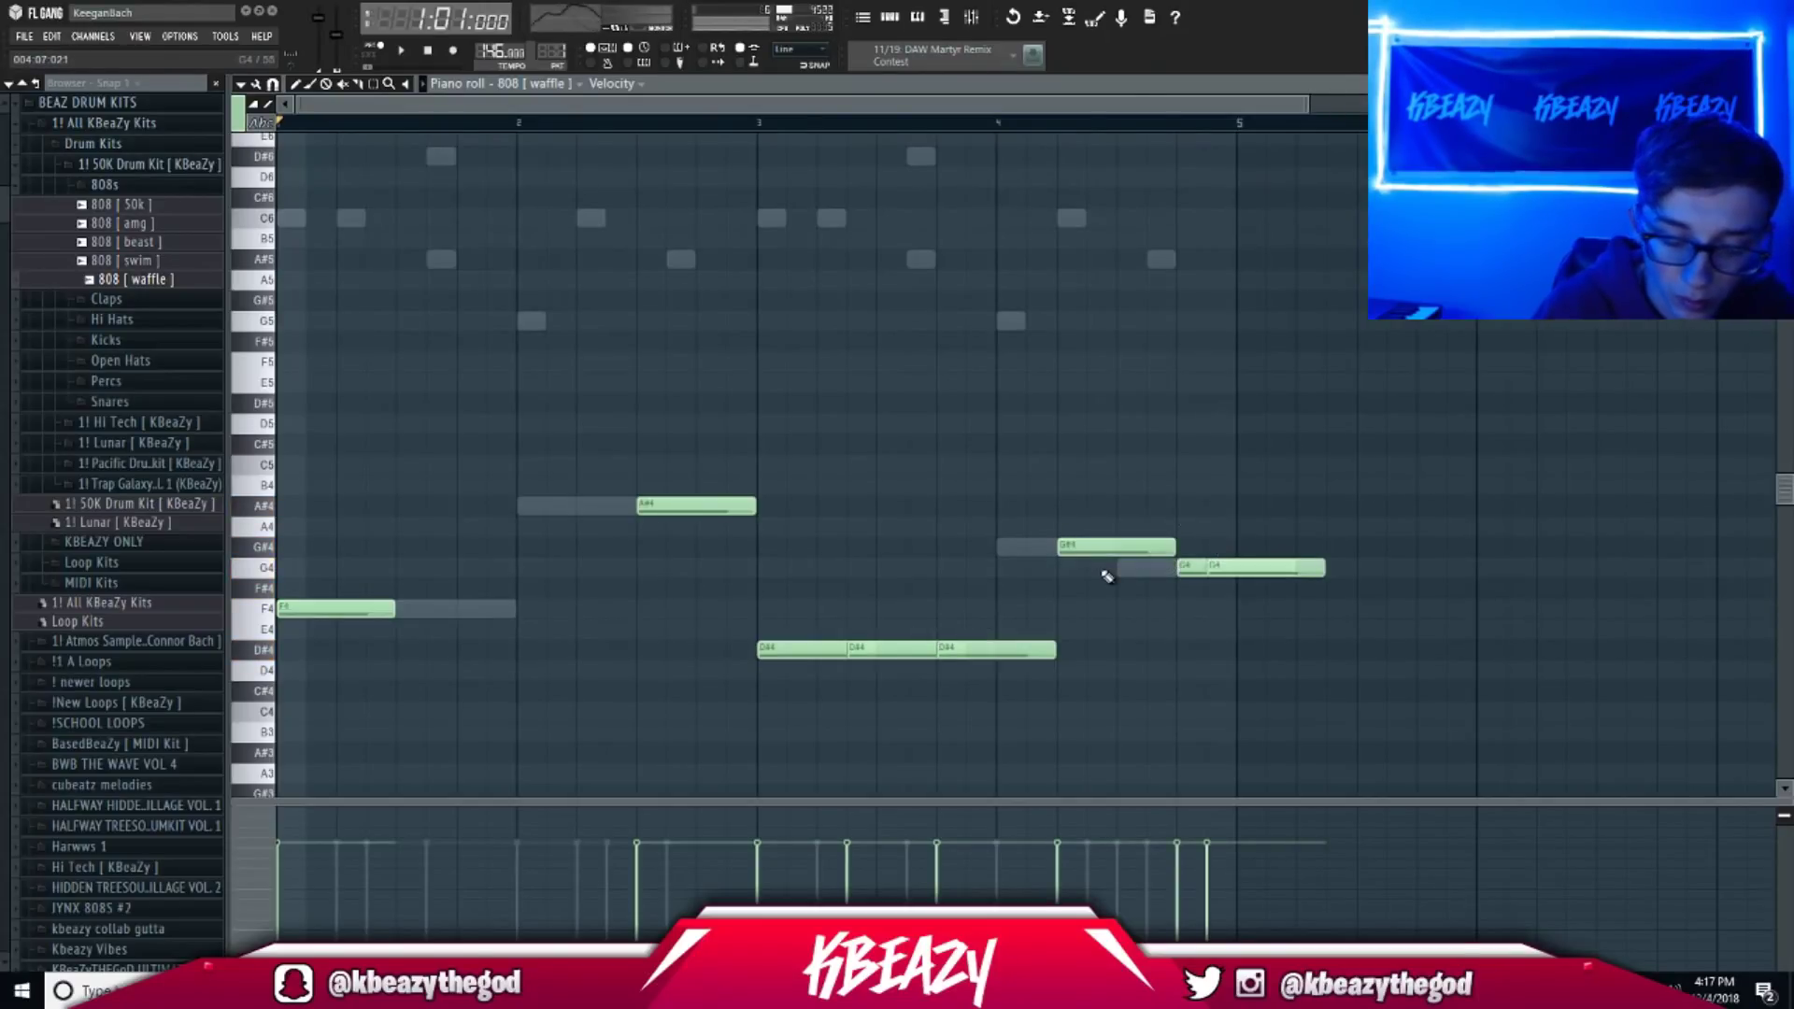
Raise all the 808 notes by one octave and trim the last note to the end of bar 4.
key(ctrl+Up)
scroll(1107, 576, up, 2)
key(space)
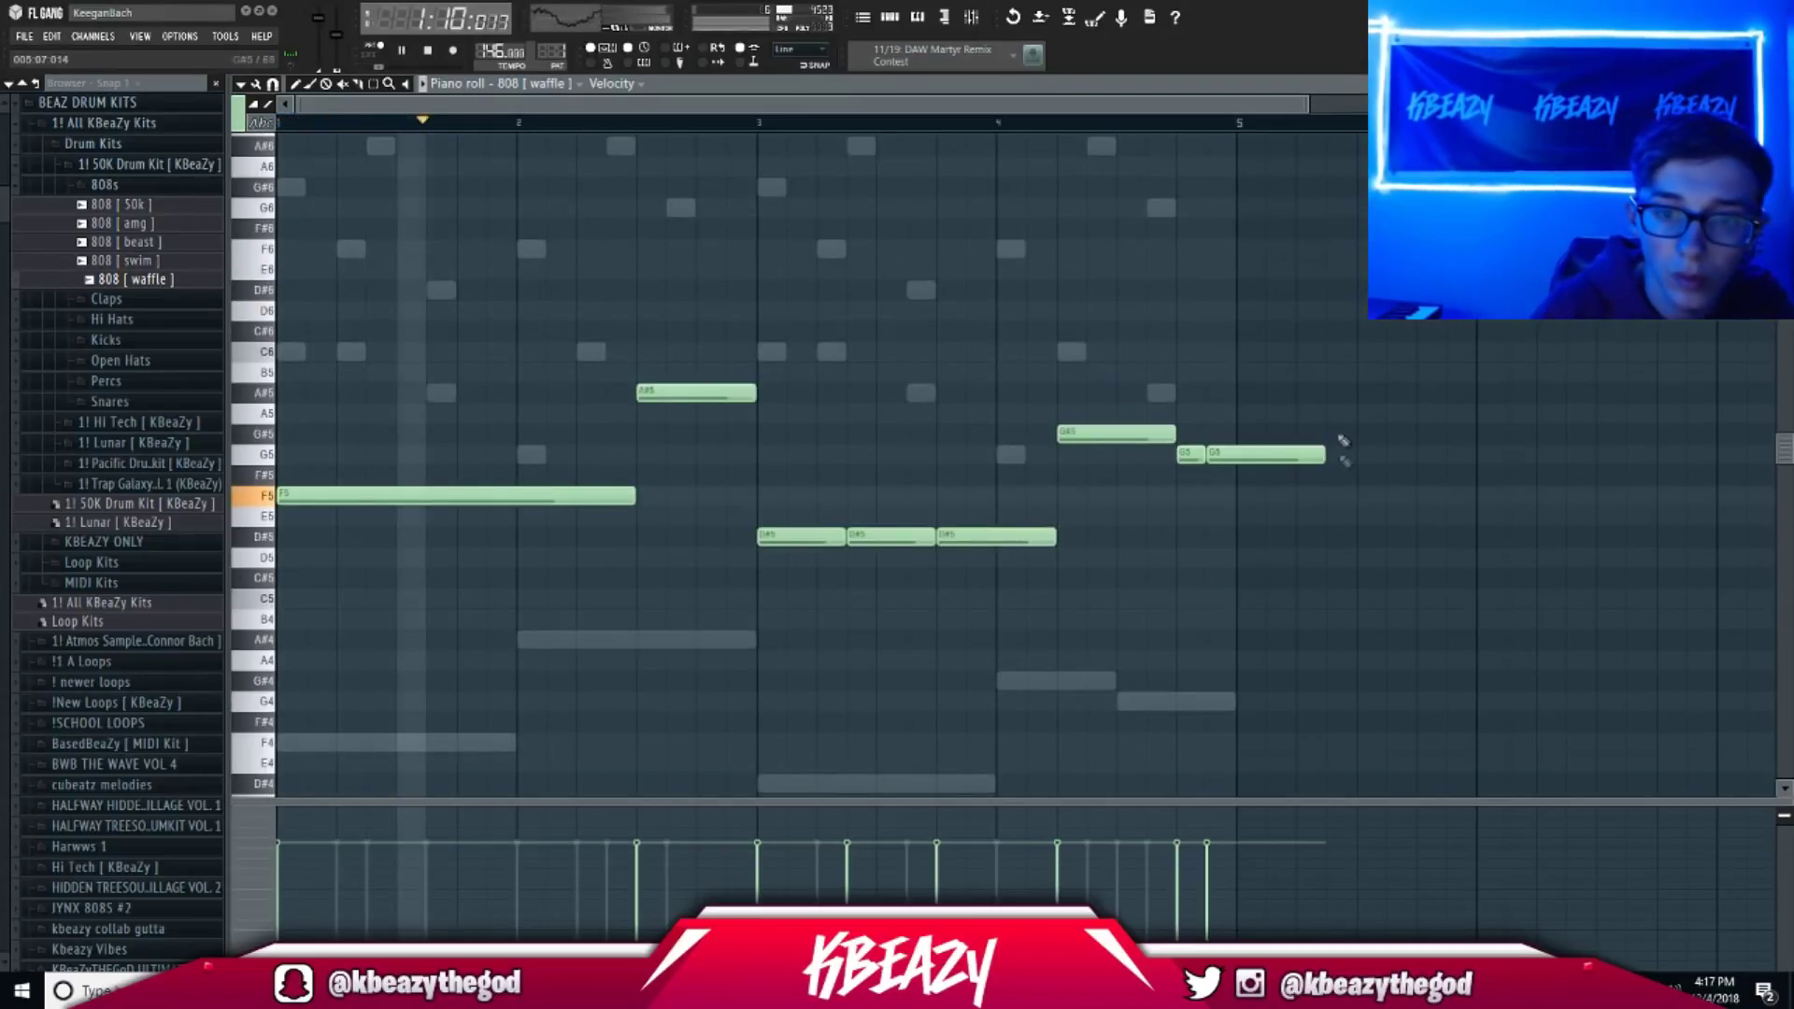
drag(1322, 455, 1231, 454)
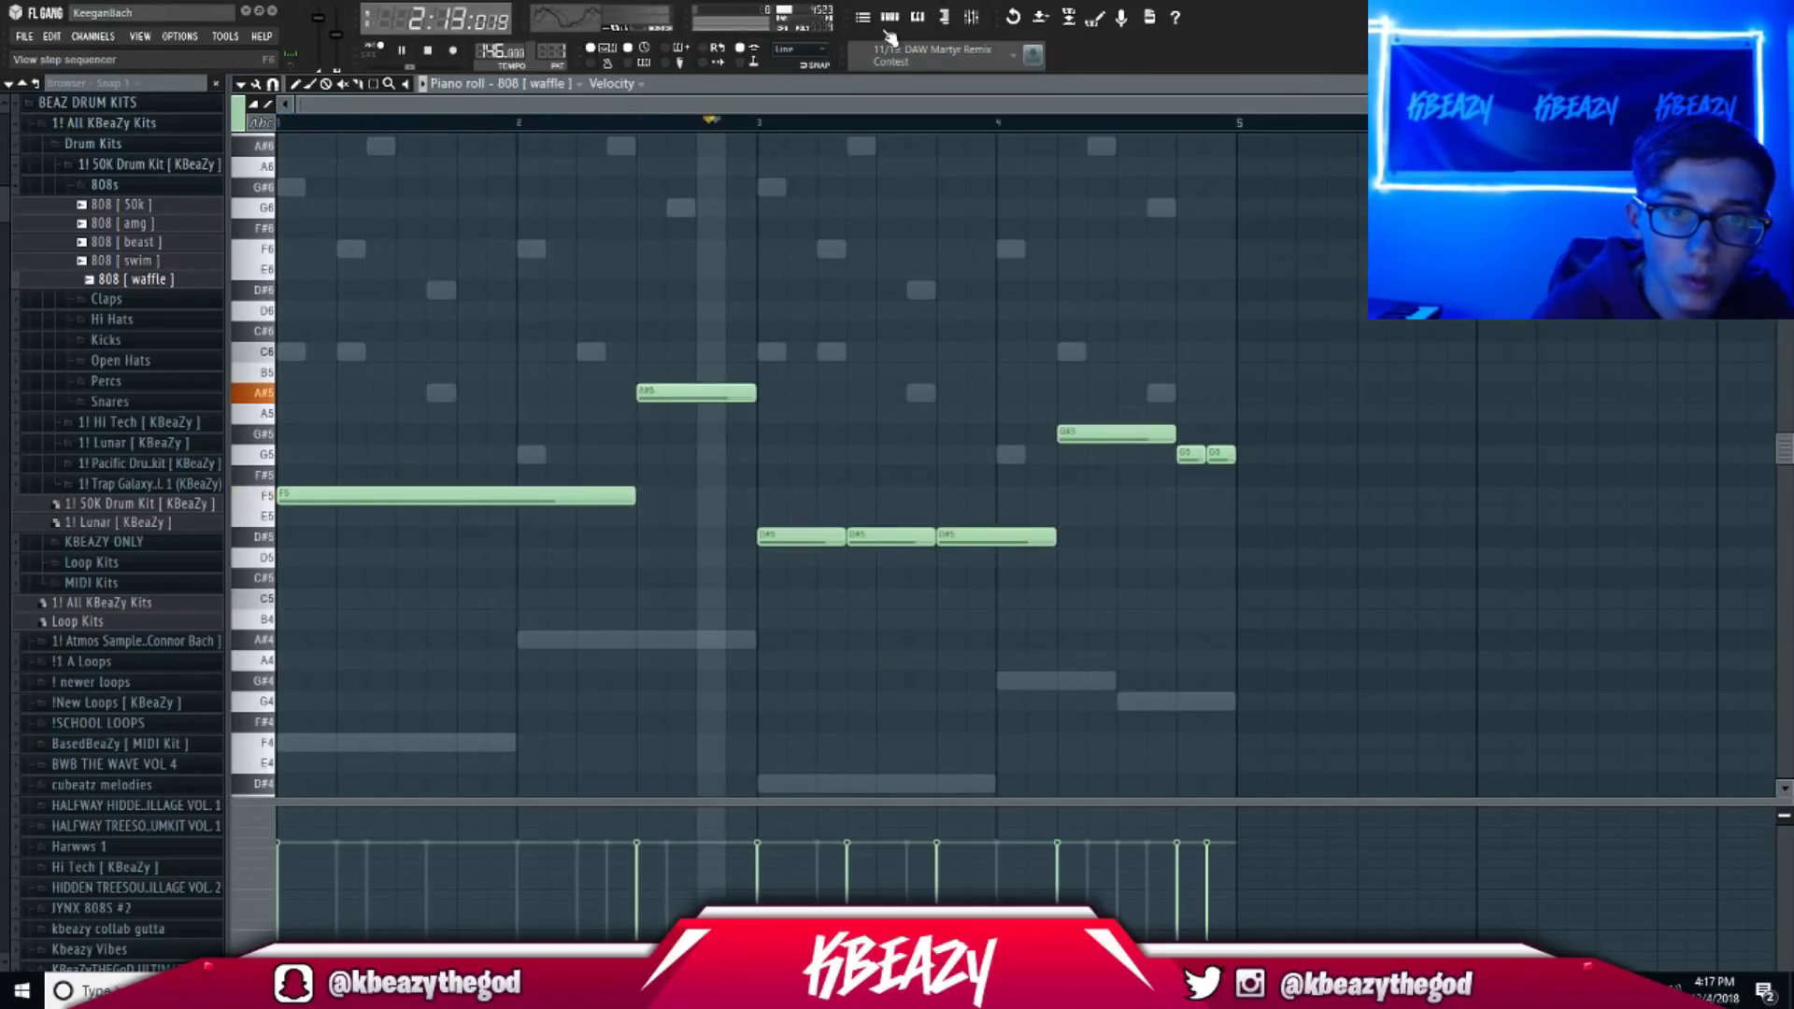
Open the 808 [ waffle ] channel settings and set the sample to cut itself.
click(890, 18)
key(space)
click(586, 315)
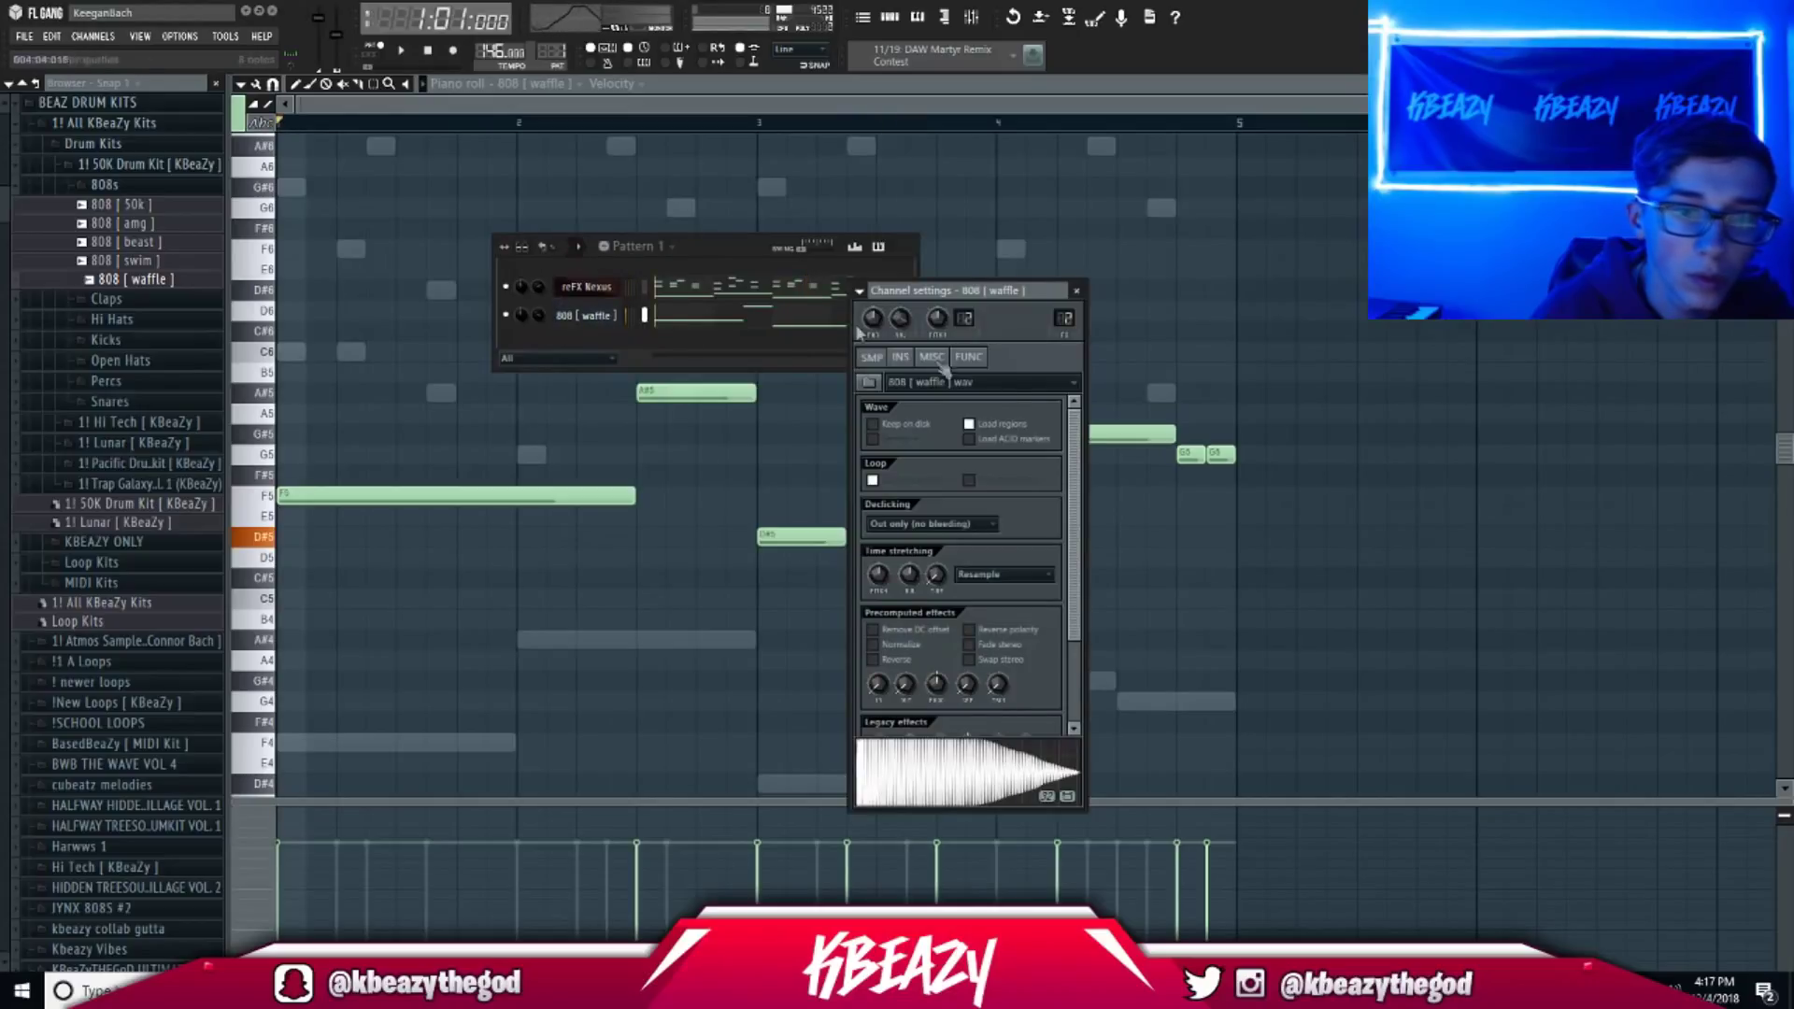
key(space)
Solo the 808 [ waffle ] channel during playback and lower the reFX Nexus track's fader in the mixer.
click(530, 317)
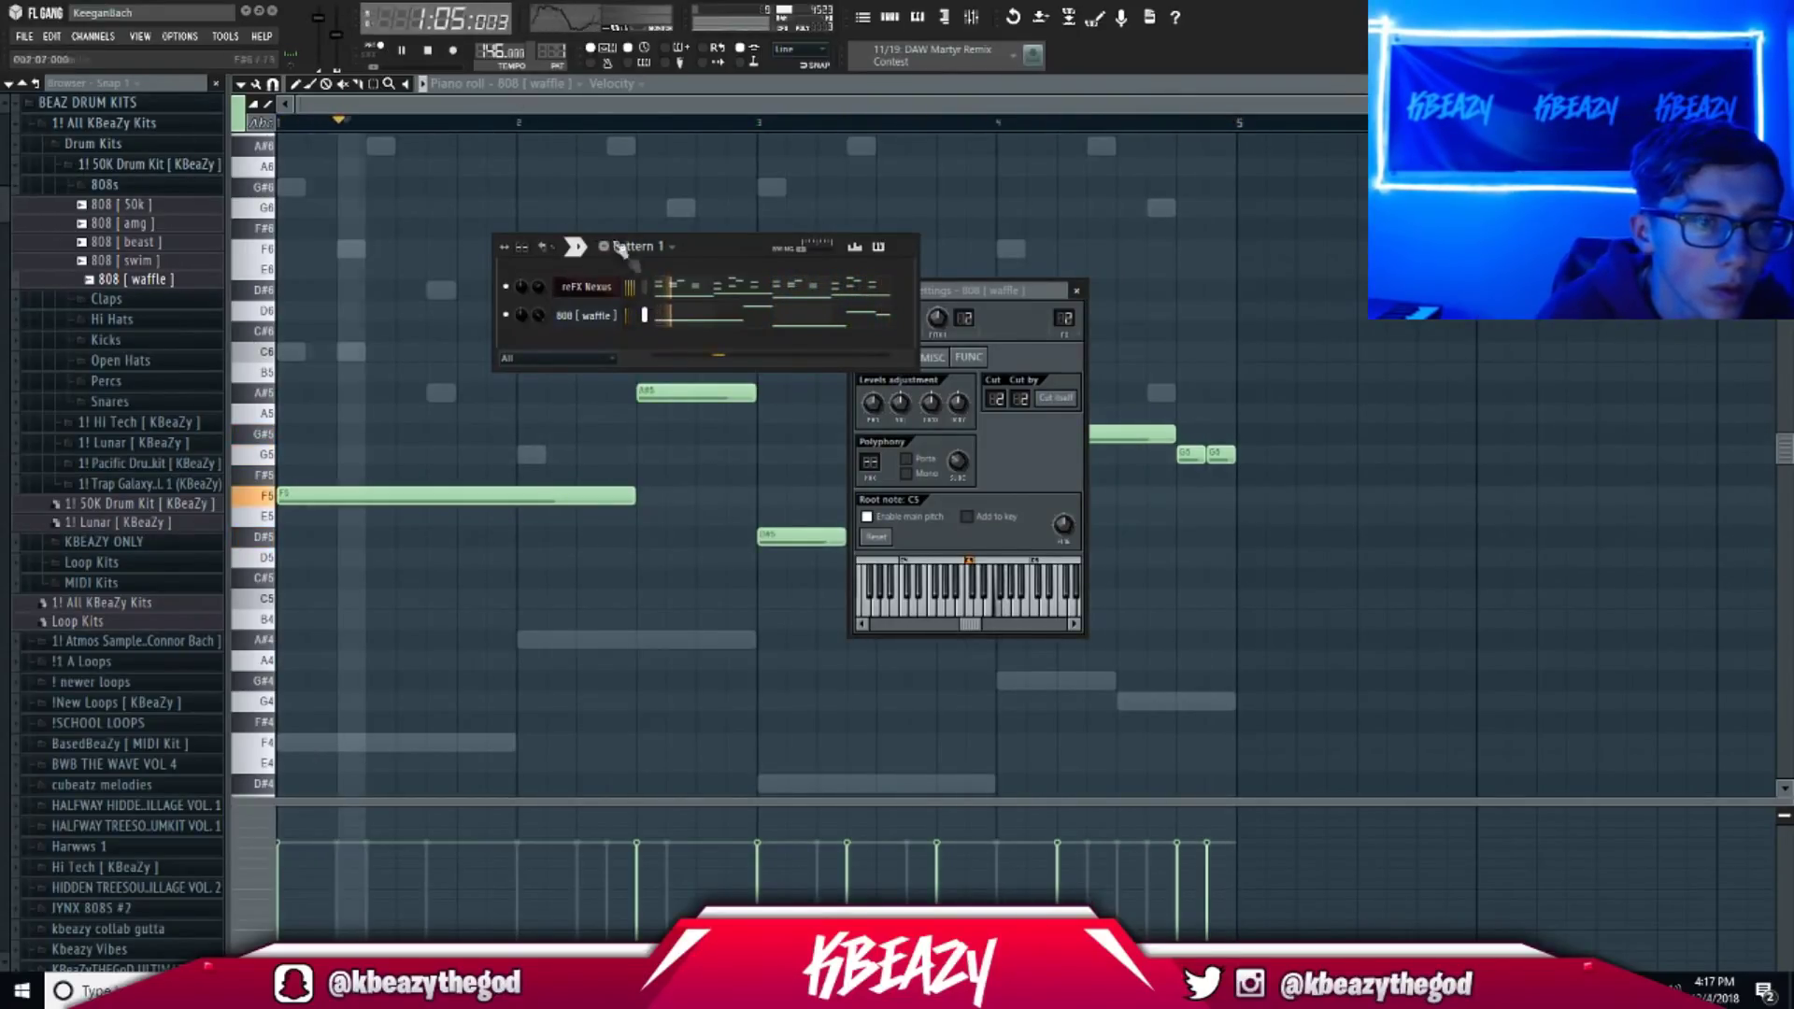
right_click(508, 315)
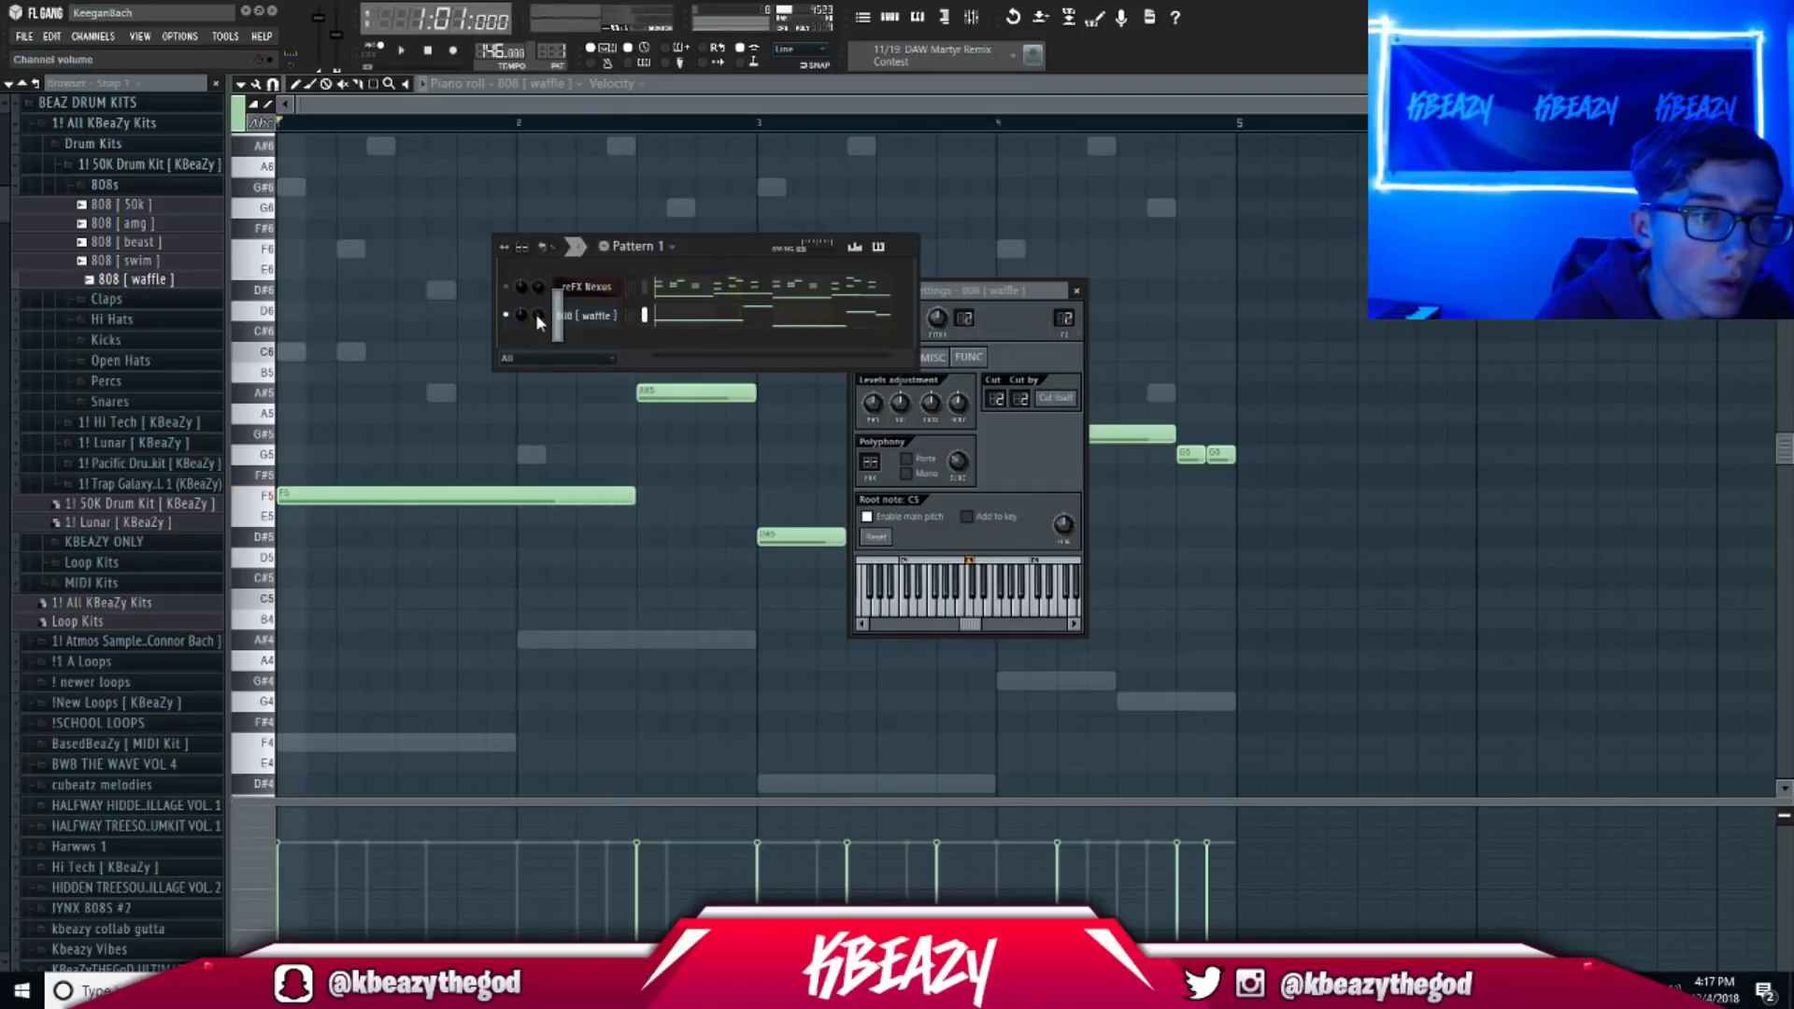
click(973, 19)
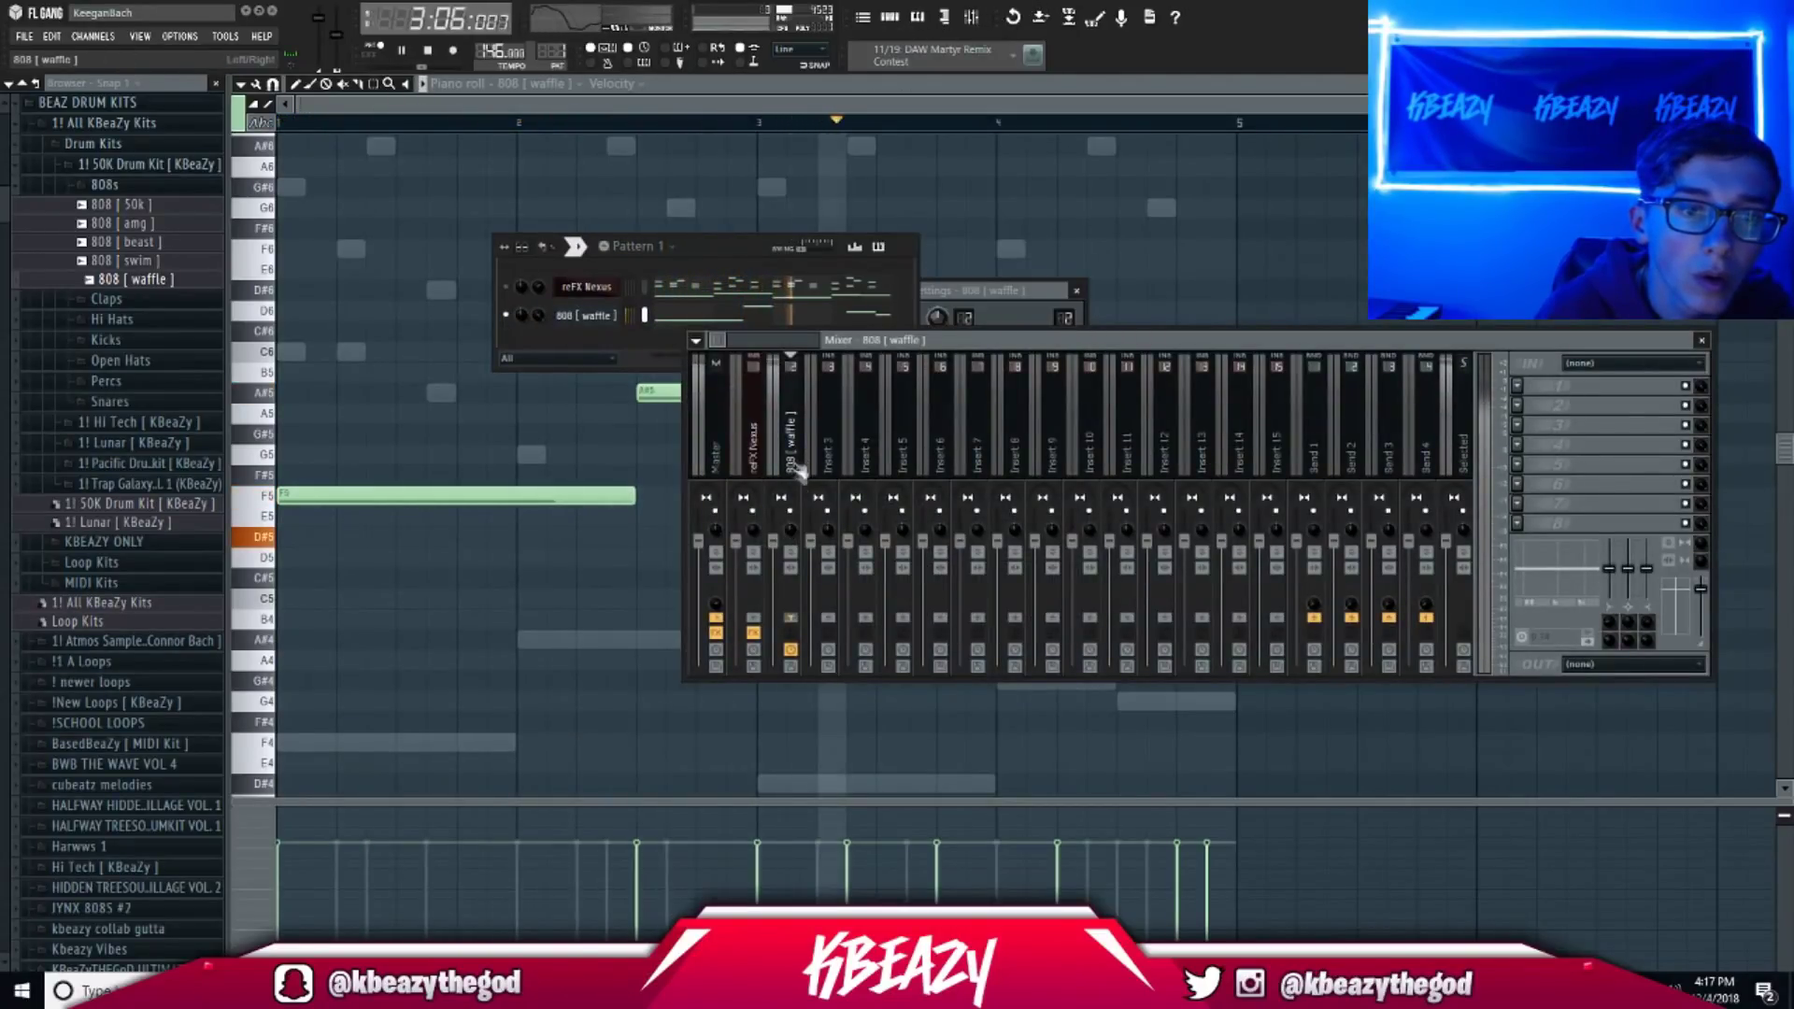
drag(736, 540, 736, 561)
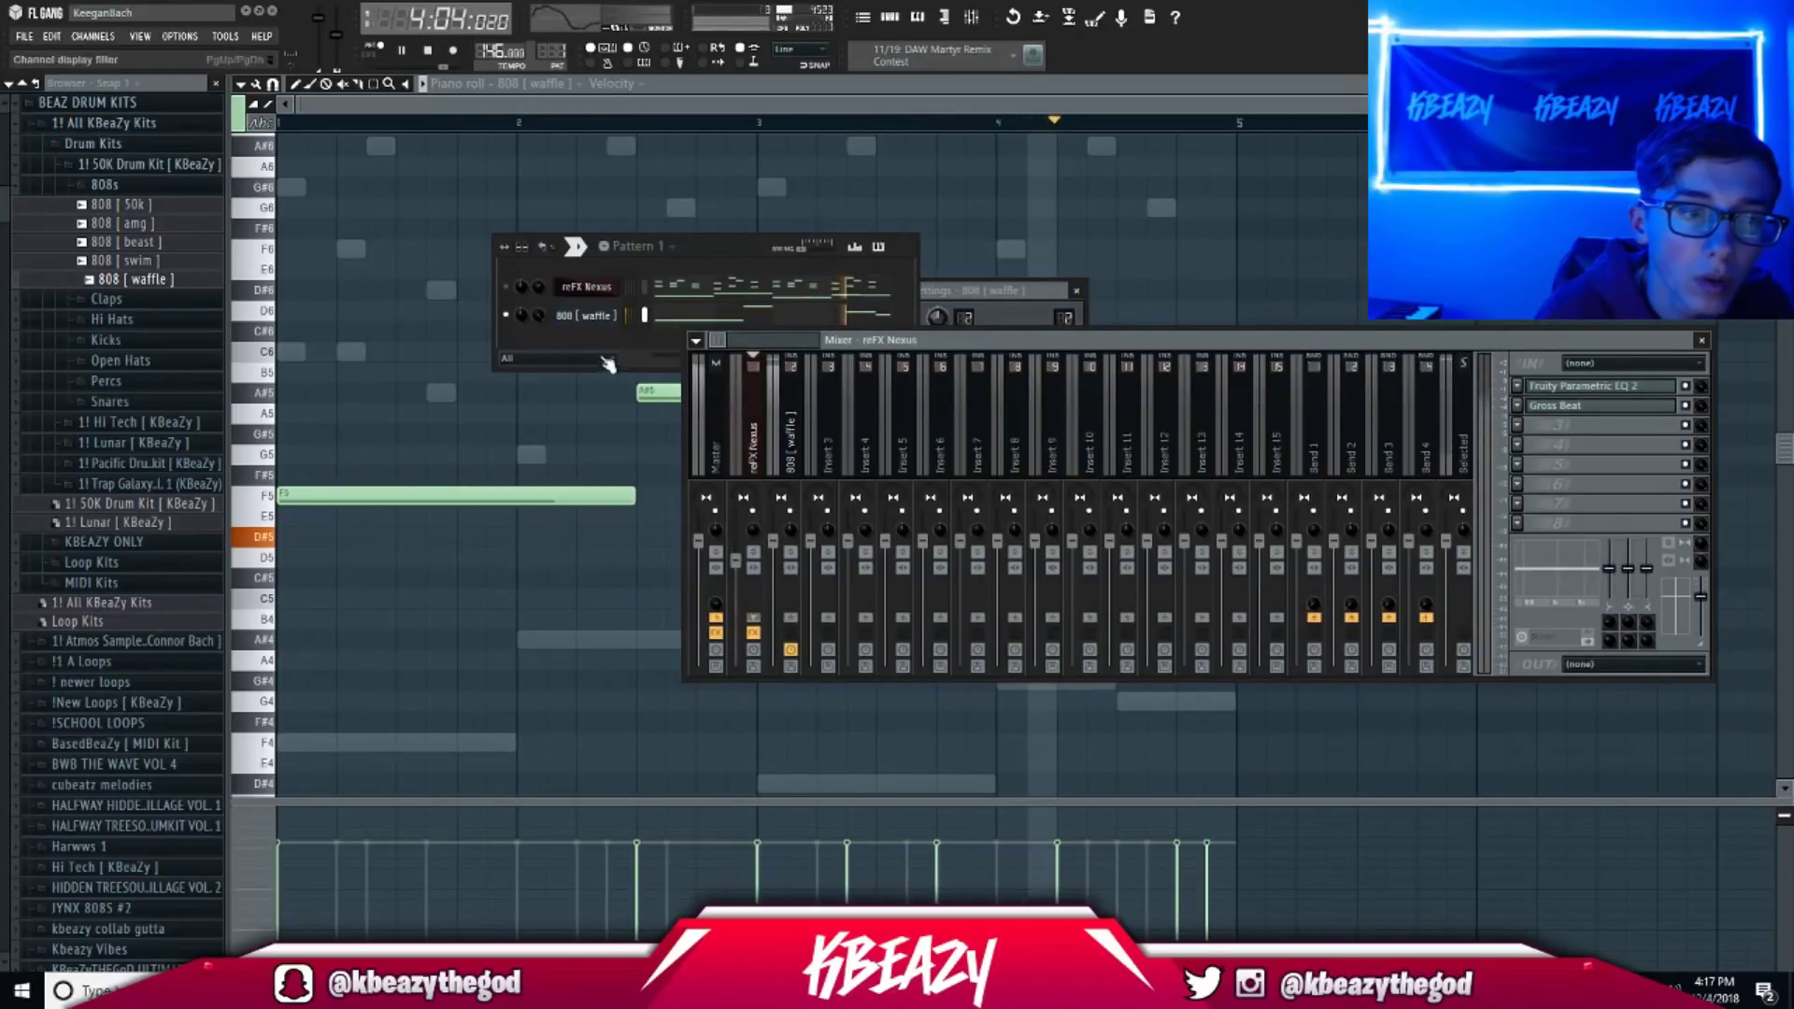
Audition the reFX Nexus melody and the 808 [ waffle ] separately by soloing each channel, ending with both channels active.
right_click(507, 286)
click(538, 292)
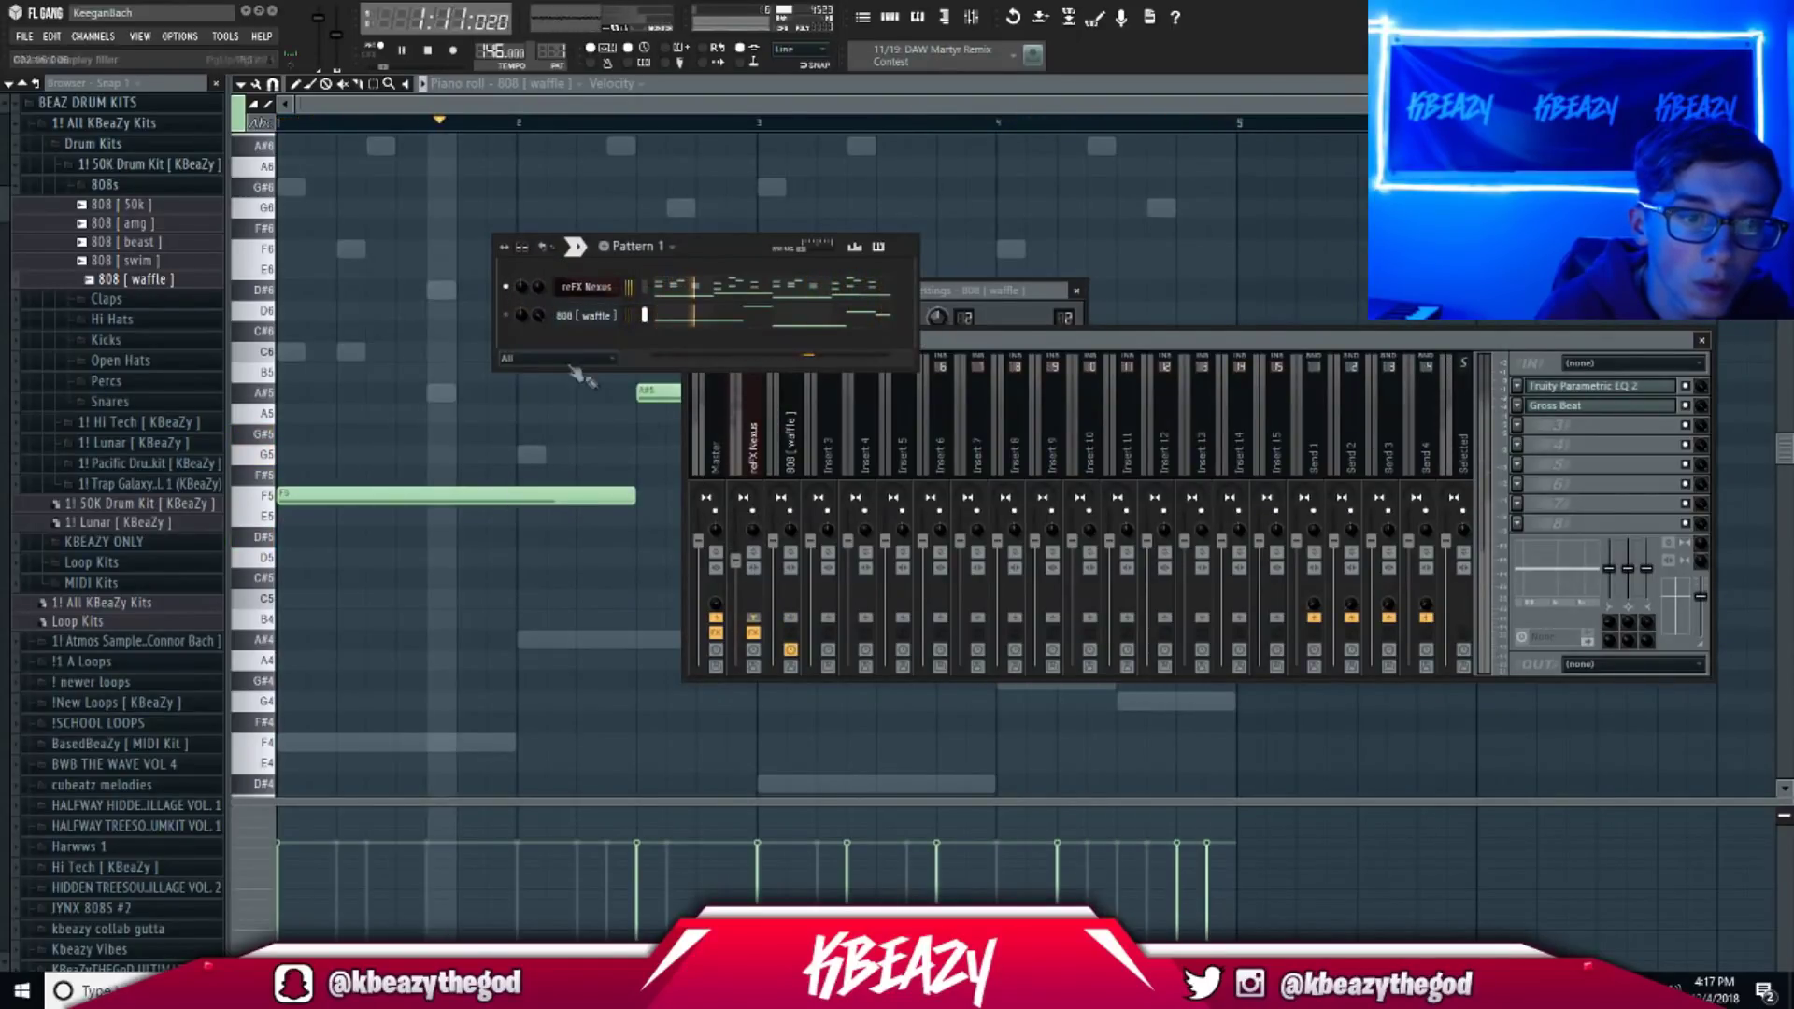
click(506, 315)
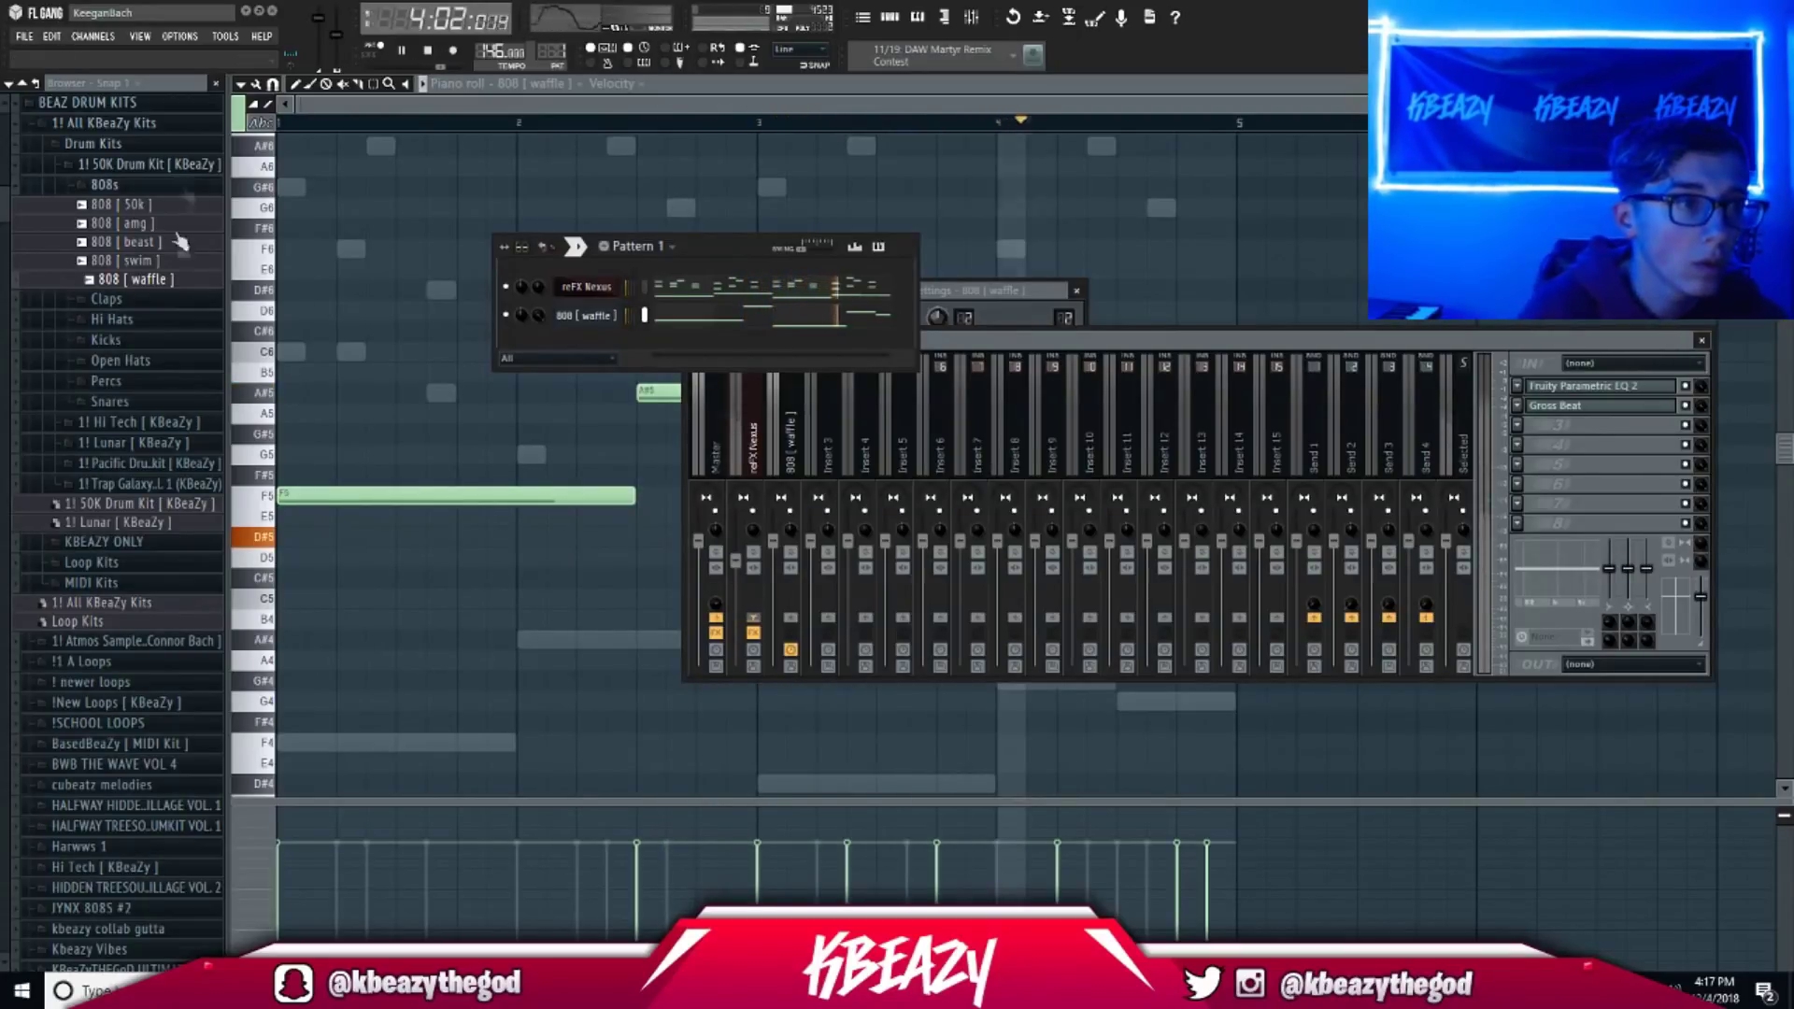
click(120, 177)
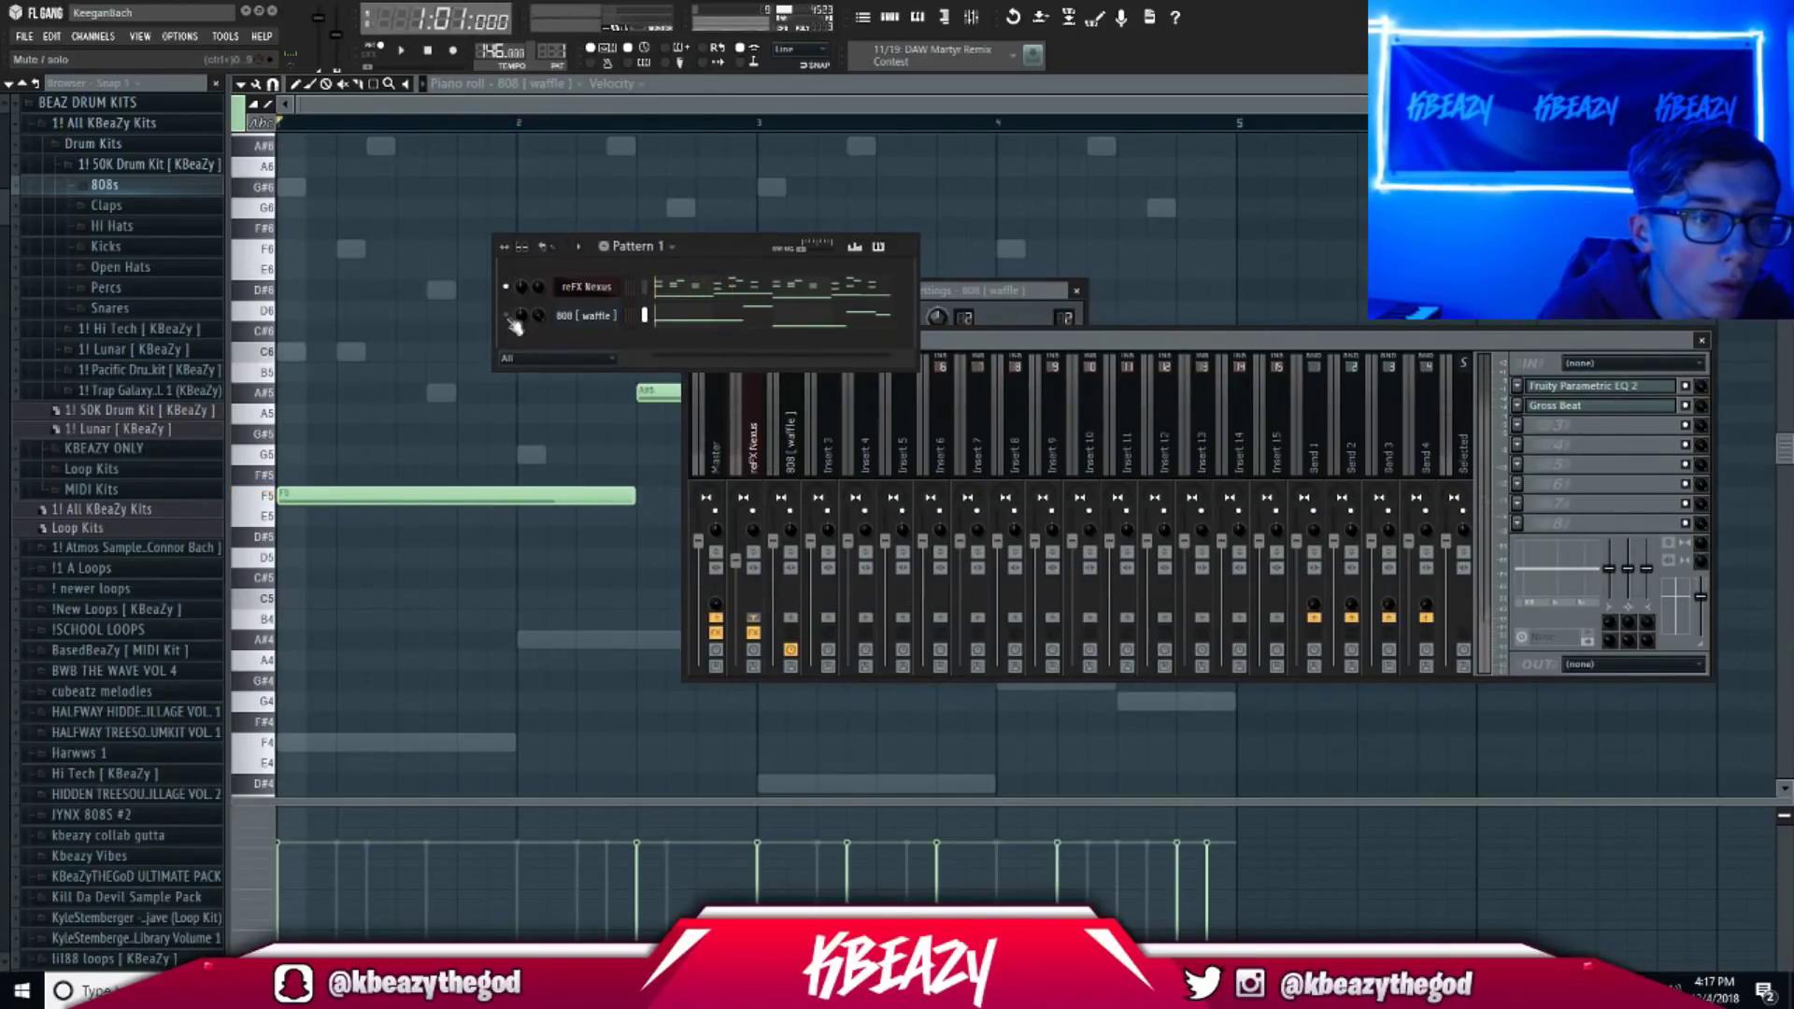
key(space)
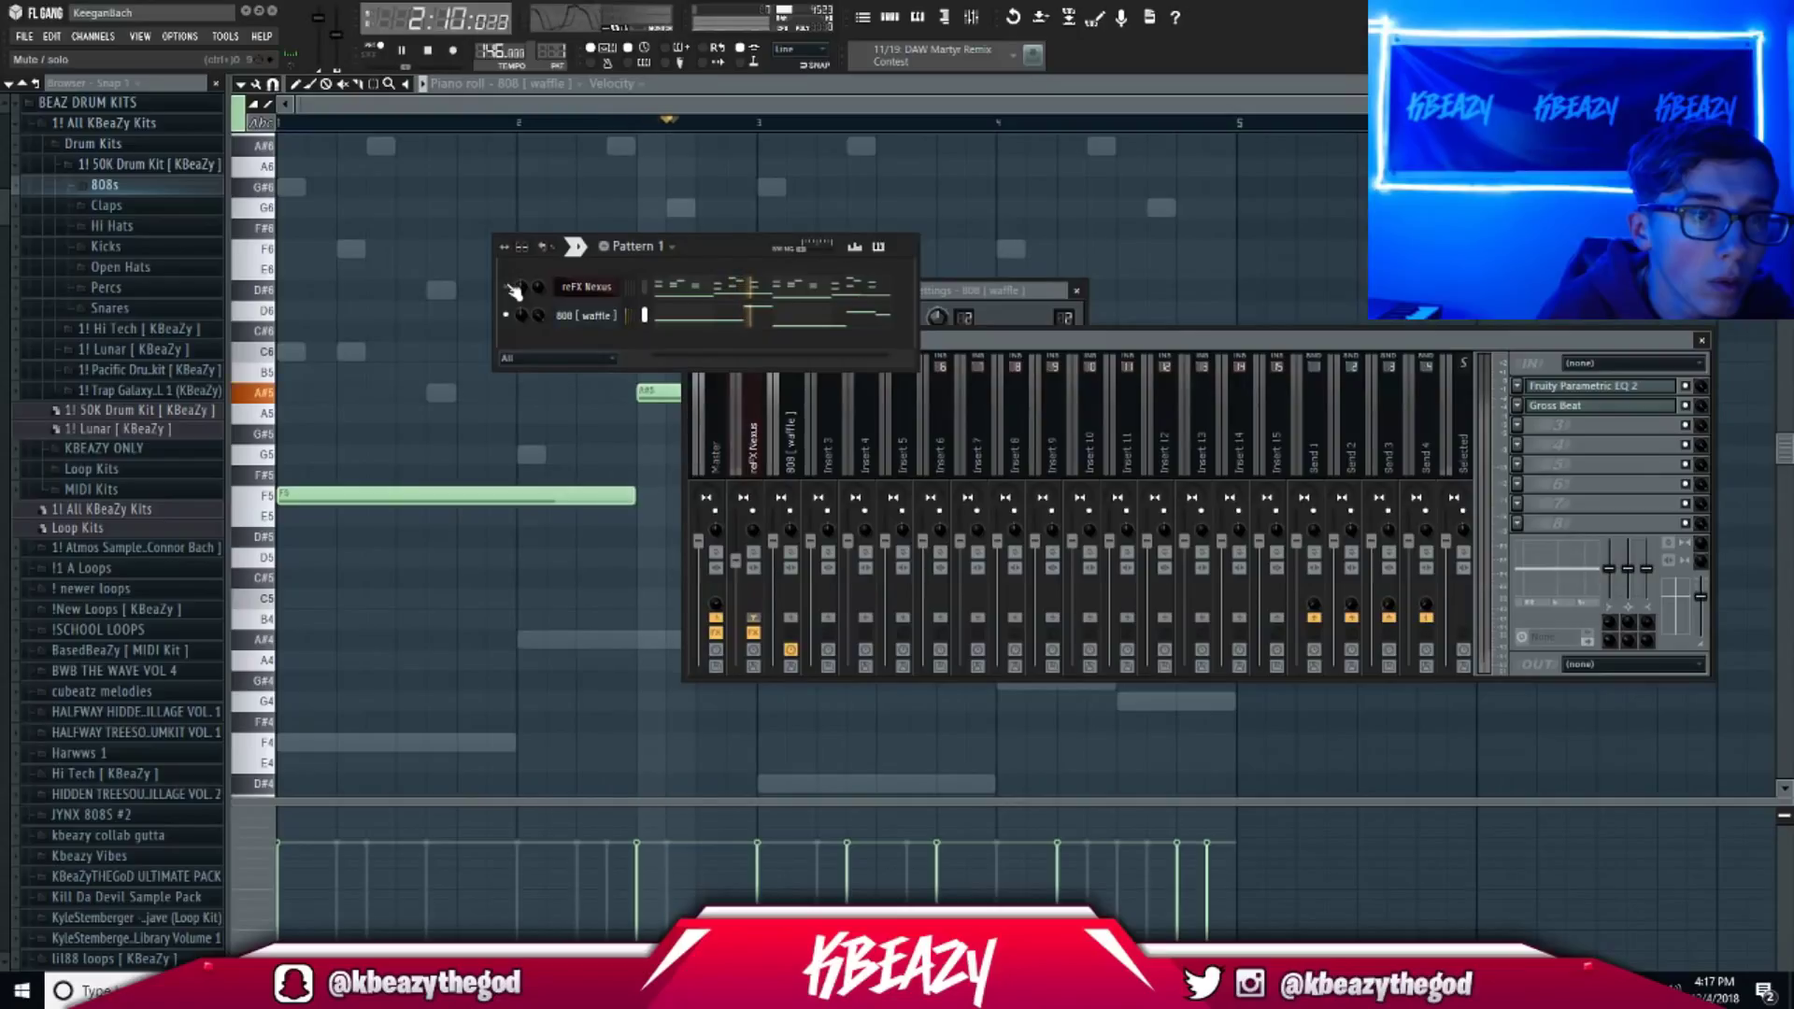
key(space)
right_click(513, 291)
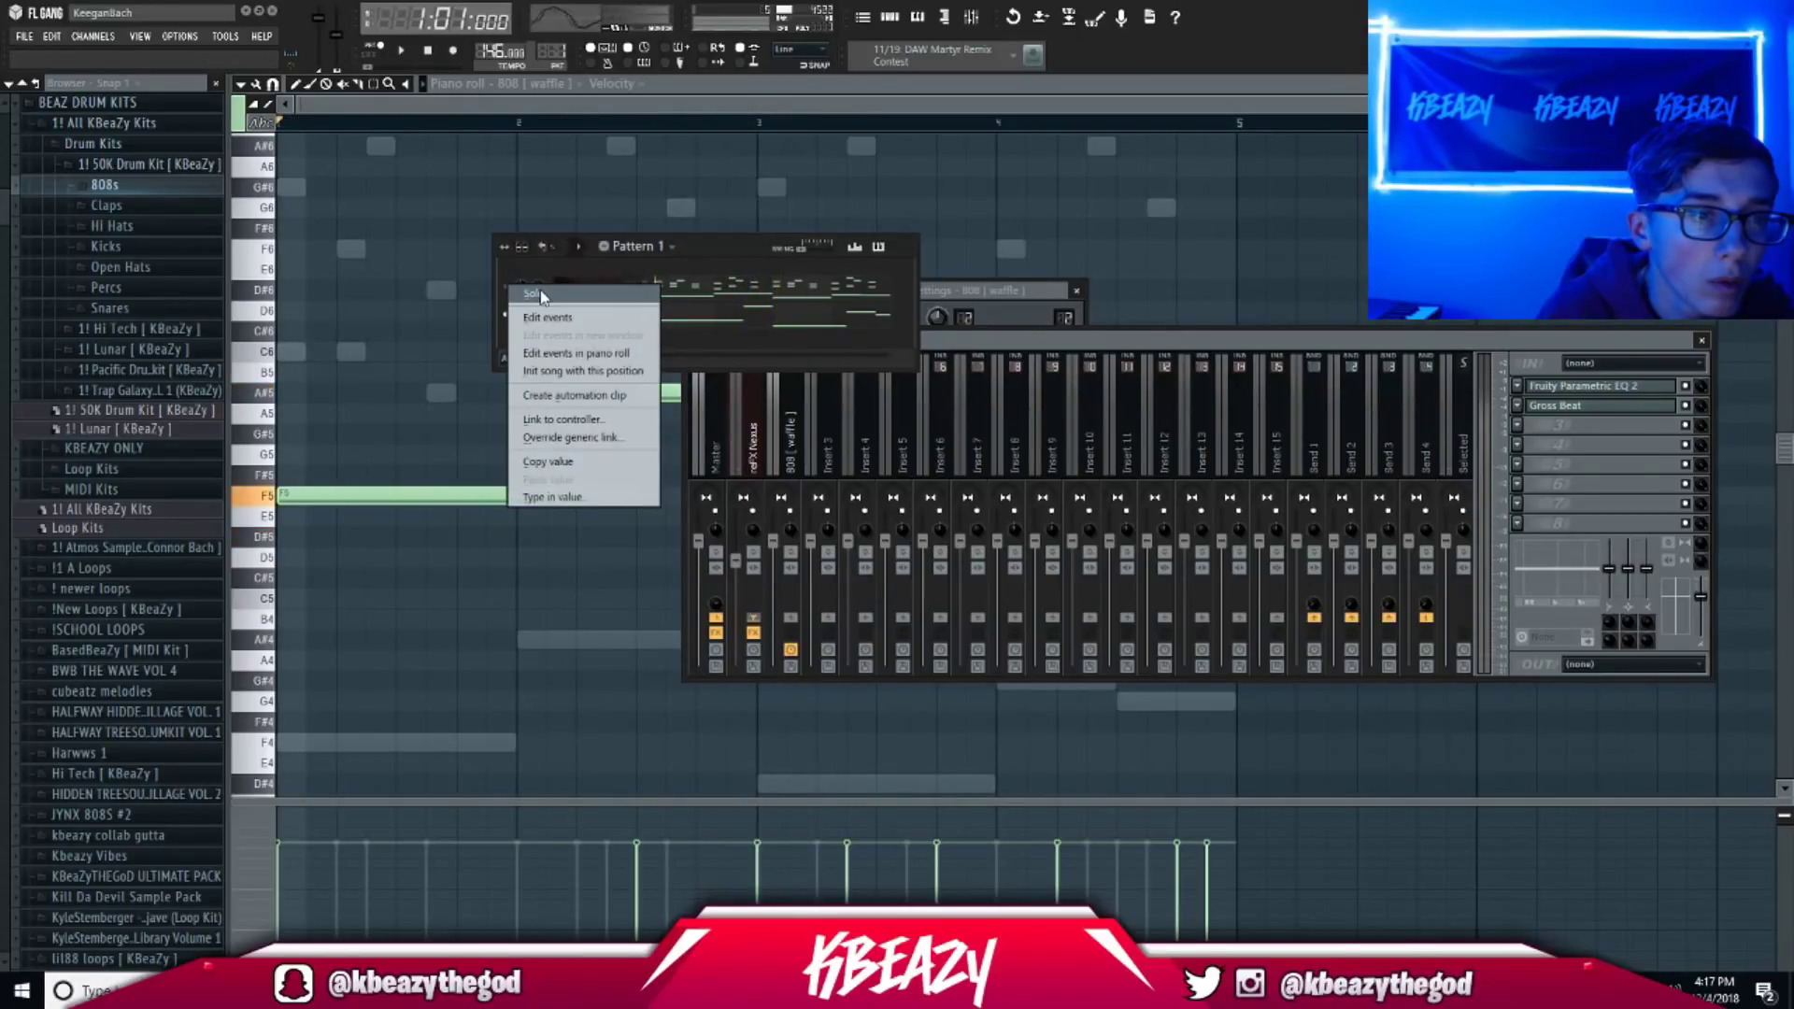
click(540, 295)
key(space)
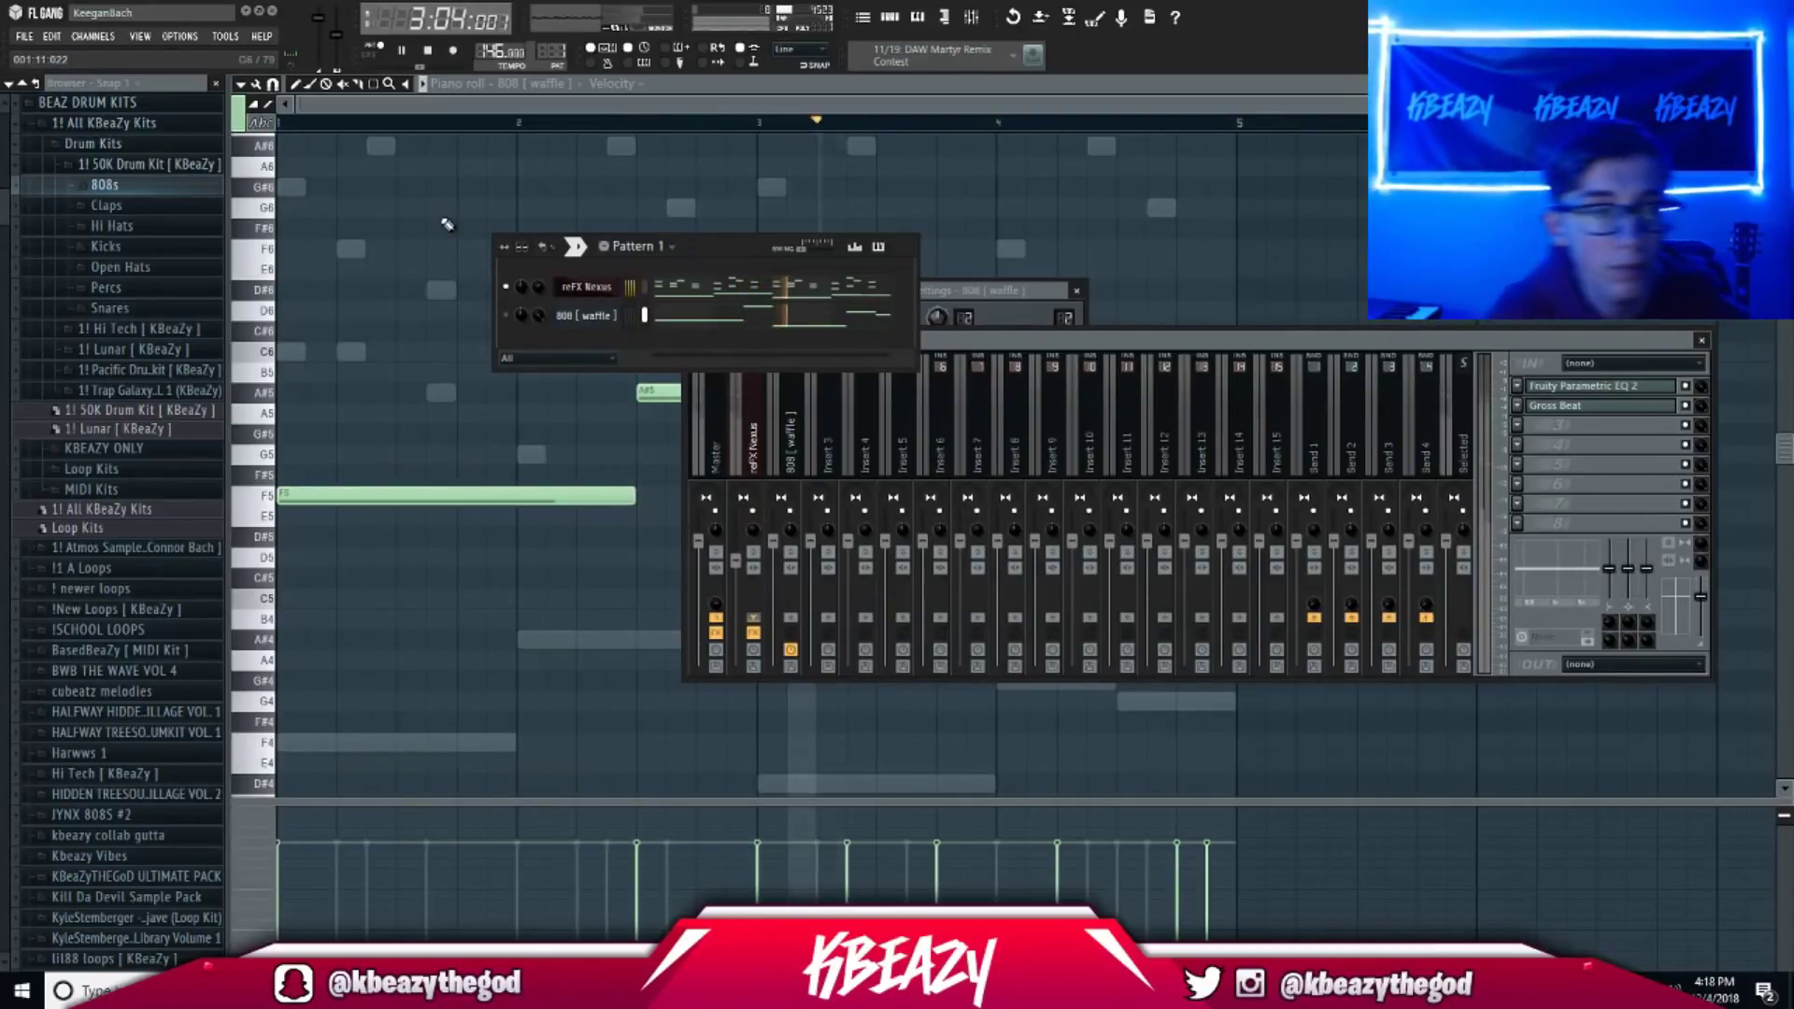
click(505, 315)
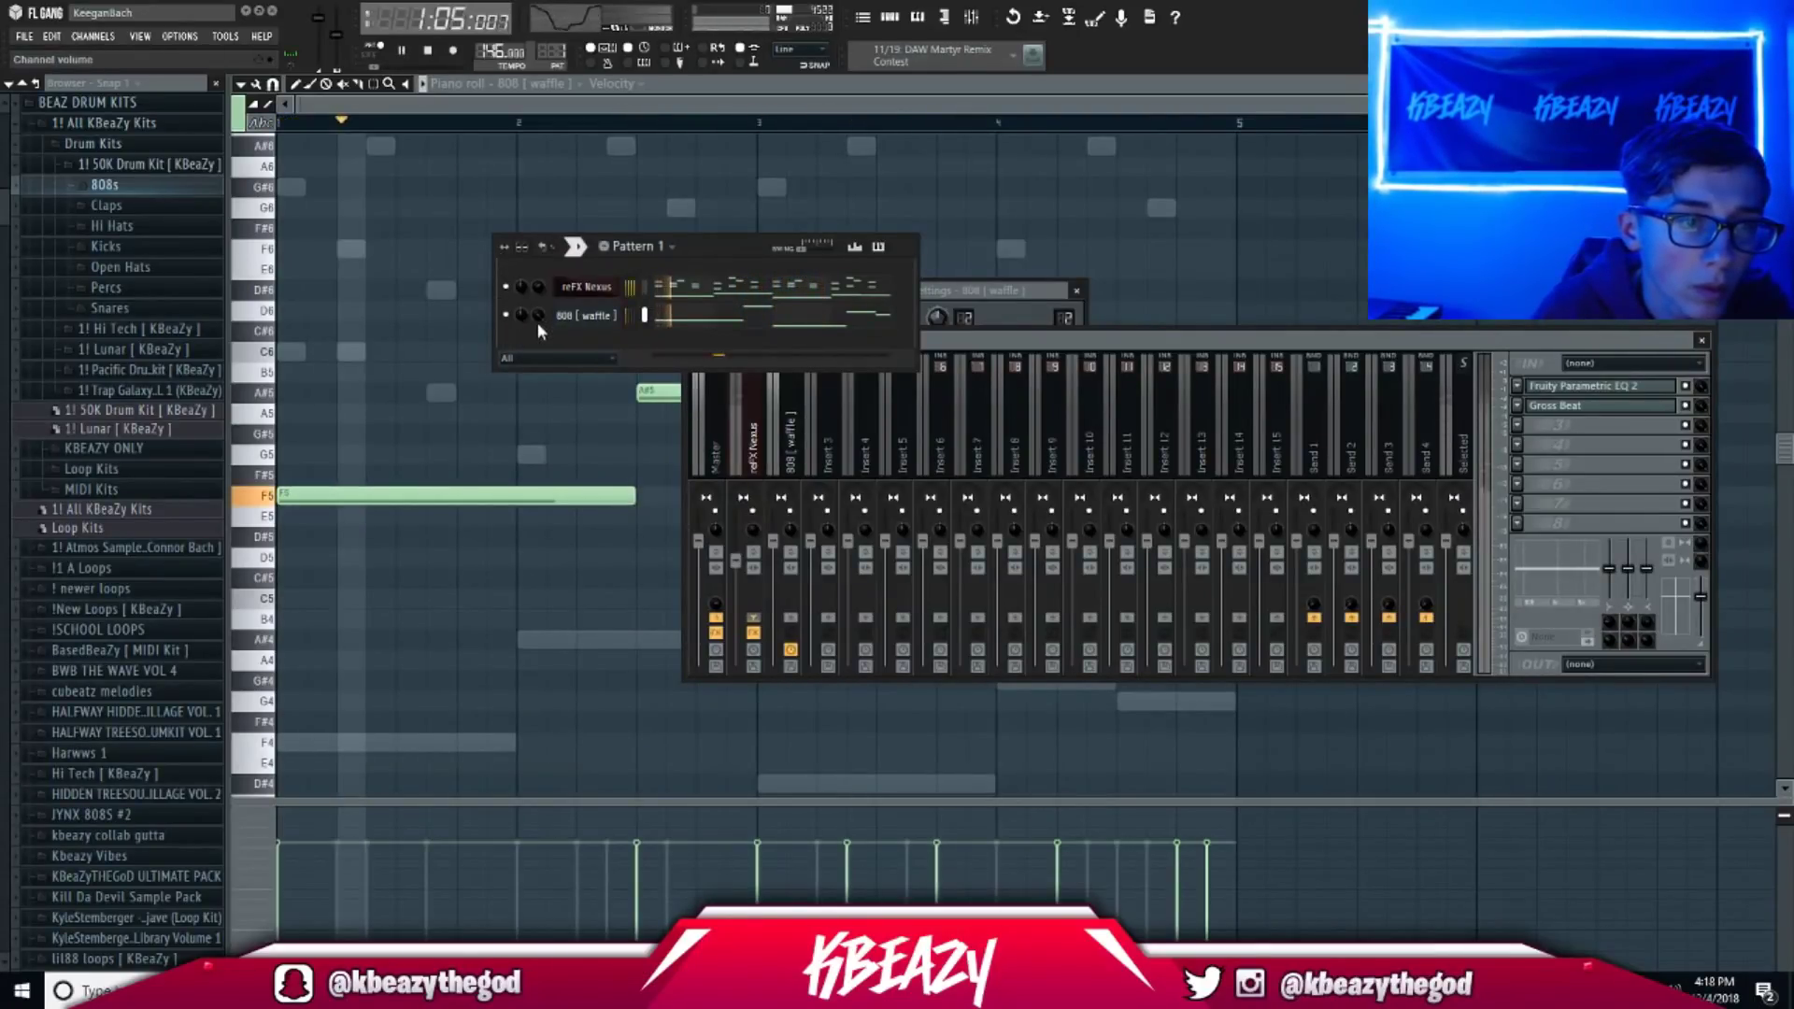
Load Clap [ patek ] from the 50K Drum Kit's Claps folder as a new channel below the 808.
click(106, 205)
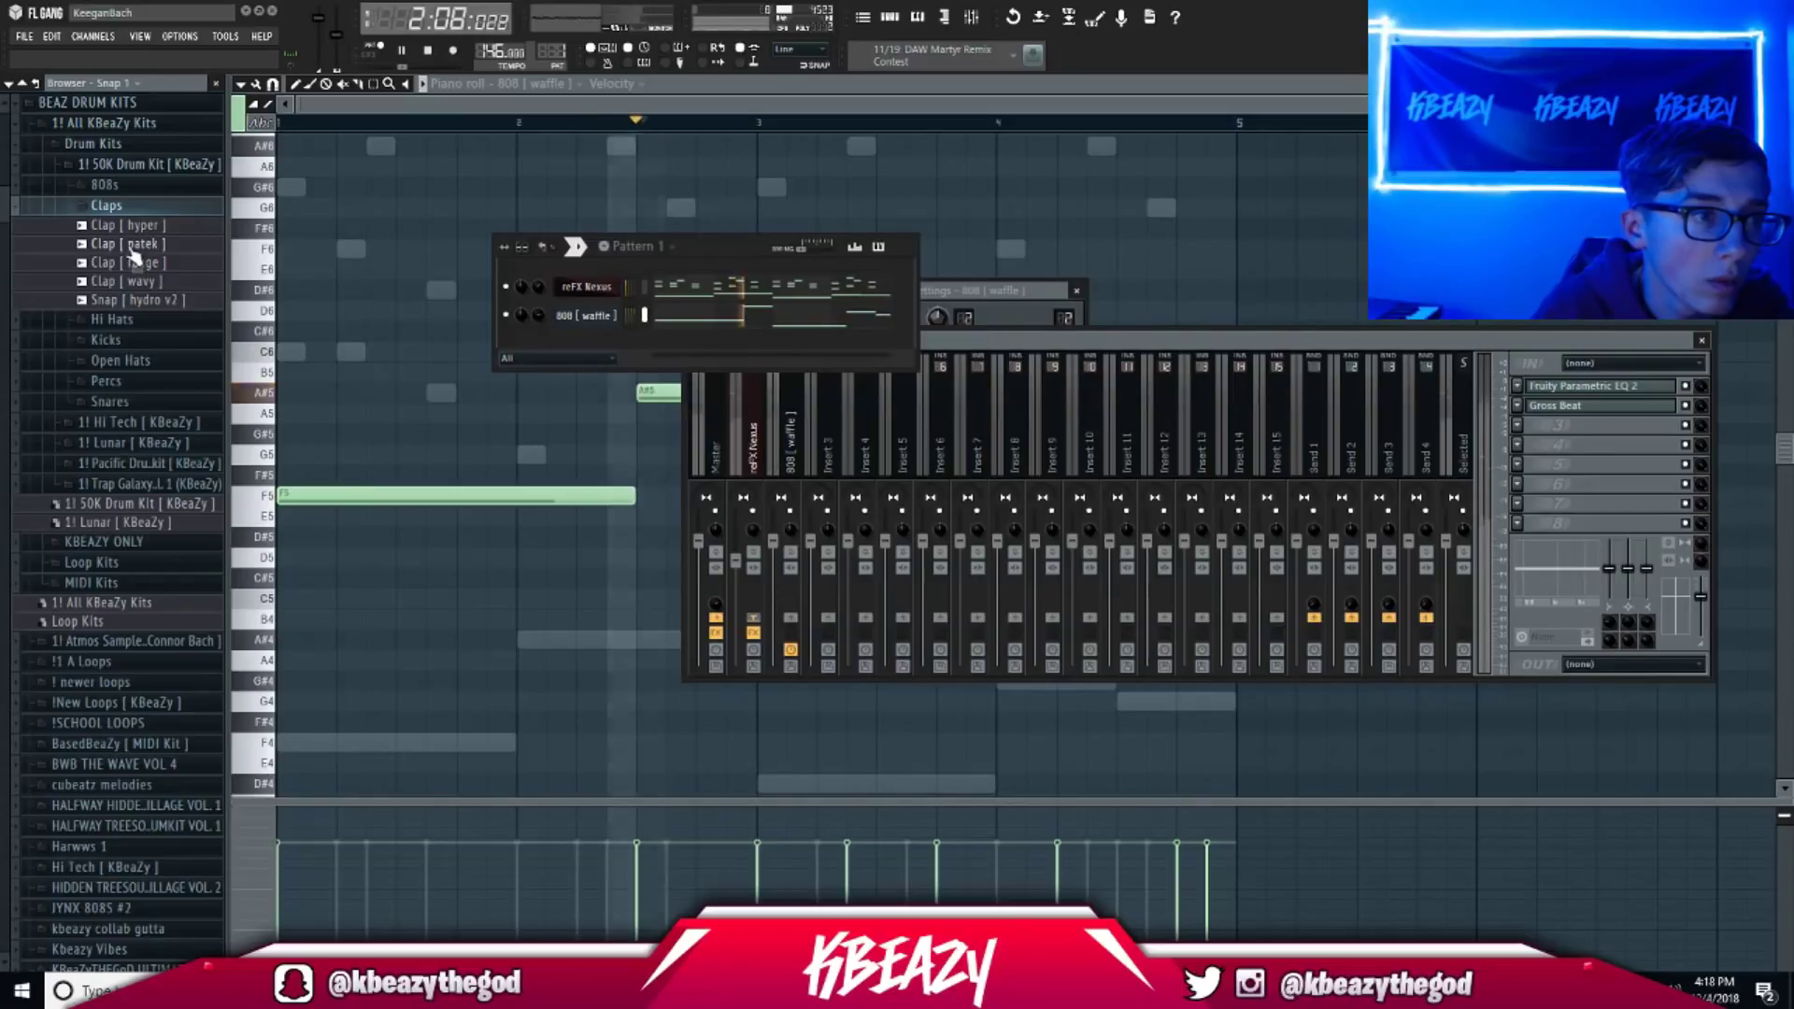
drag(131, 248, 579, 344)
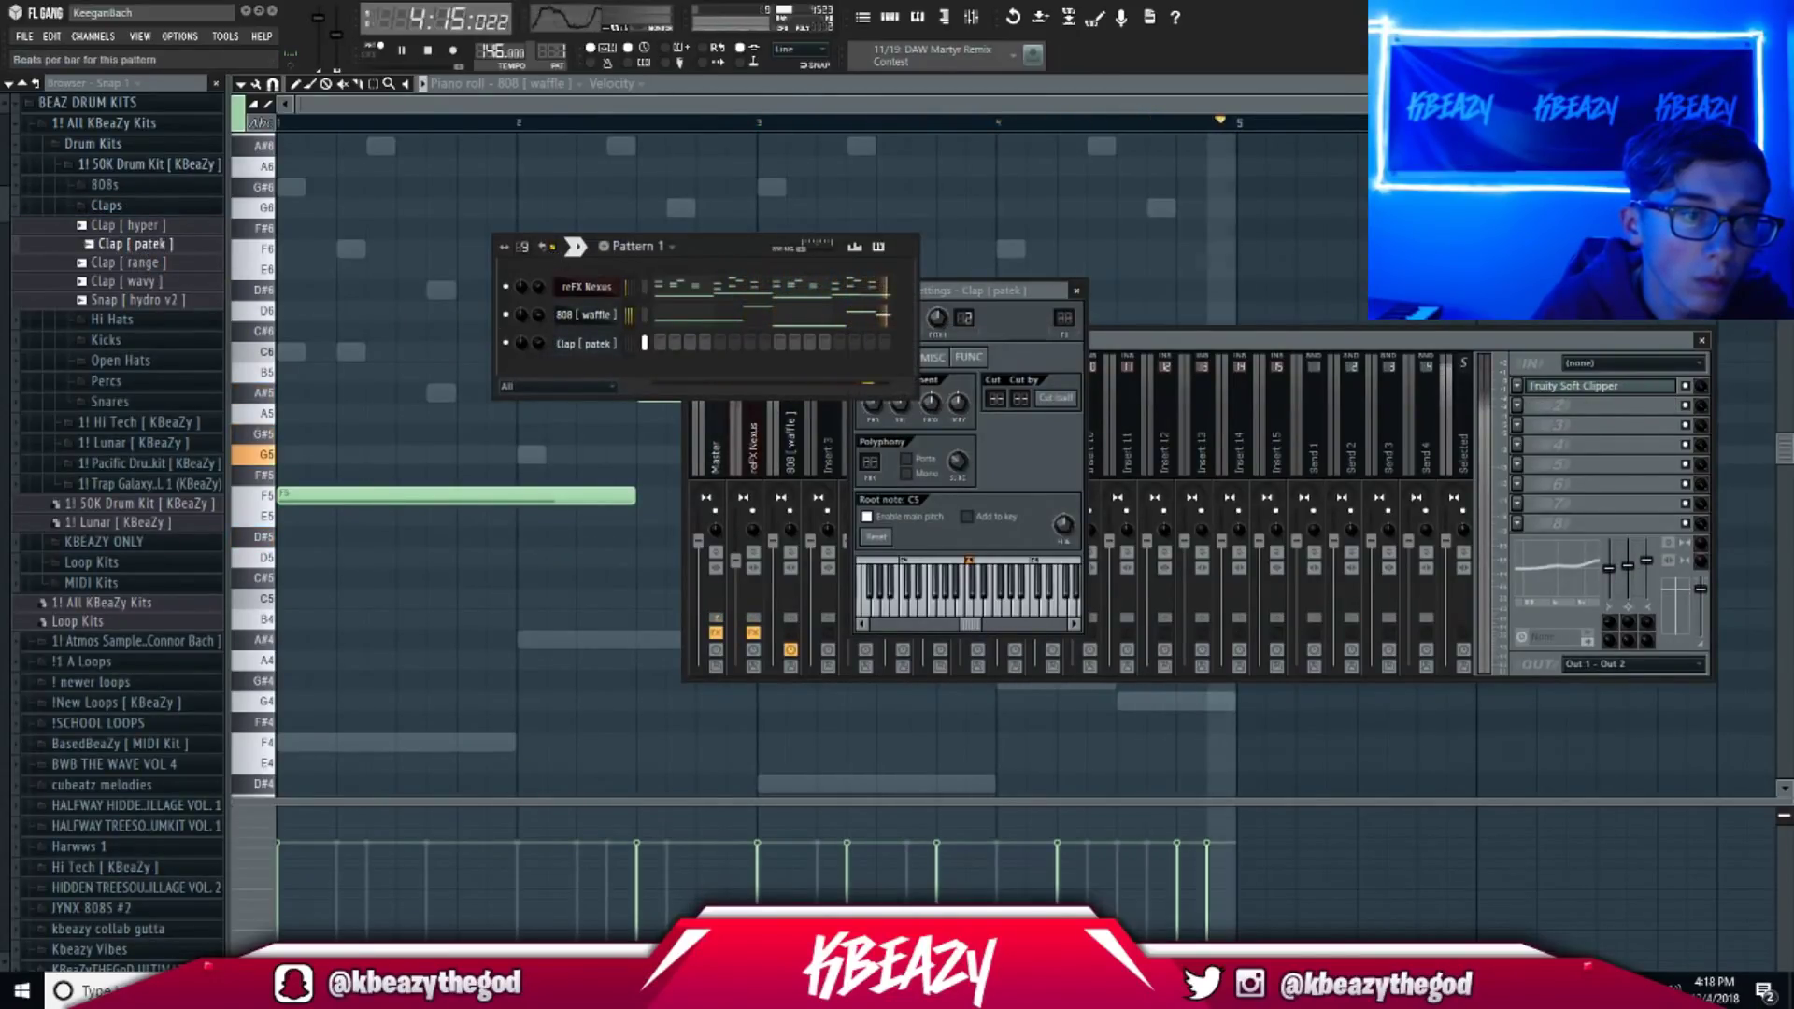
Place Clap [ patek ] hits on steps 9 and 25 of the pattern.
click(779, 342)
click(1018, 342)
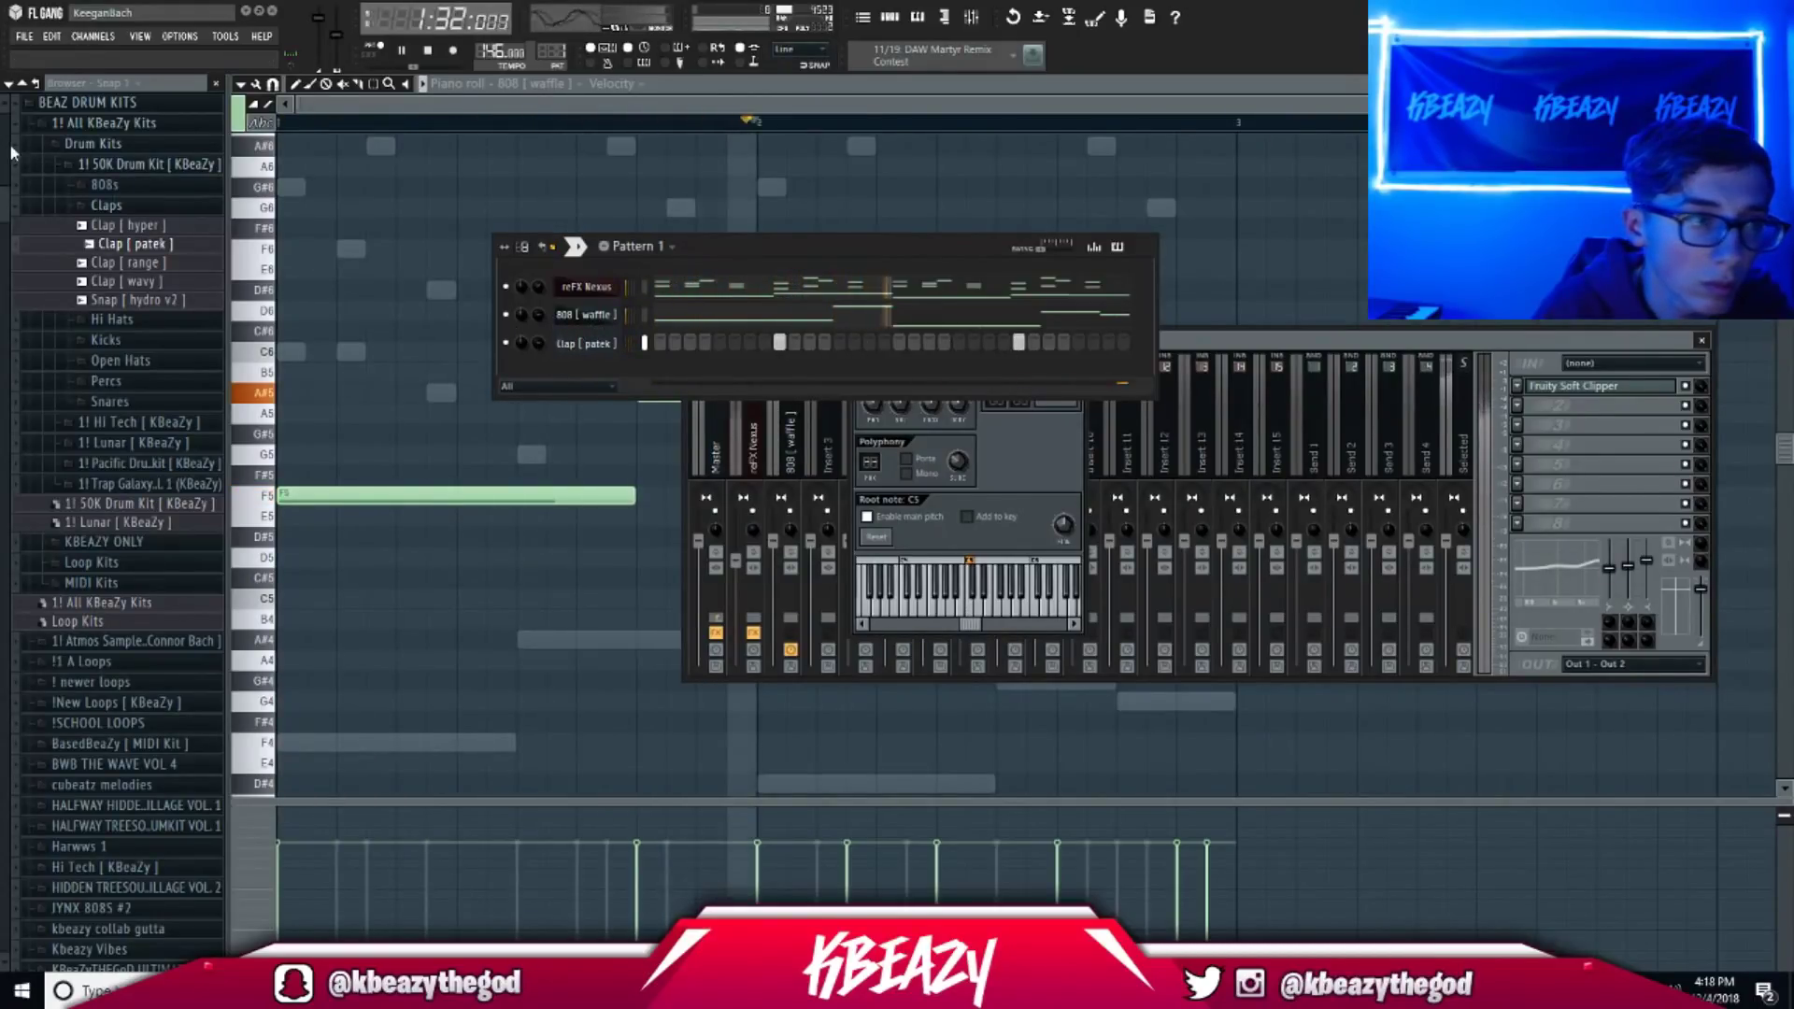
Load Hi Hat [ water ] from the Hi Hats folder as a new channel and fill it every two steps.
click(106, 205)
click(112, 225)
drag(140, 321, 536, 373)
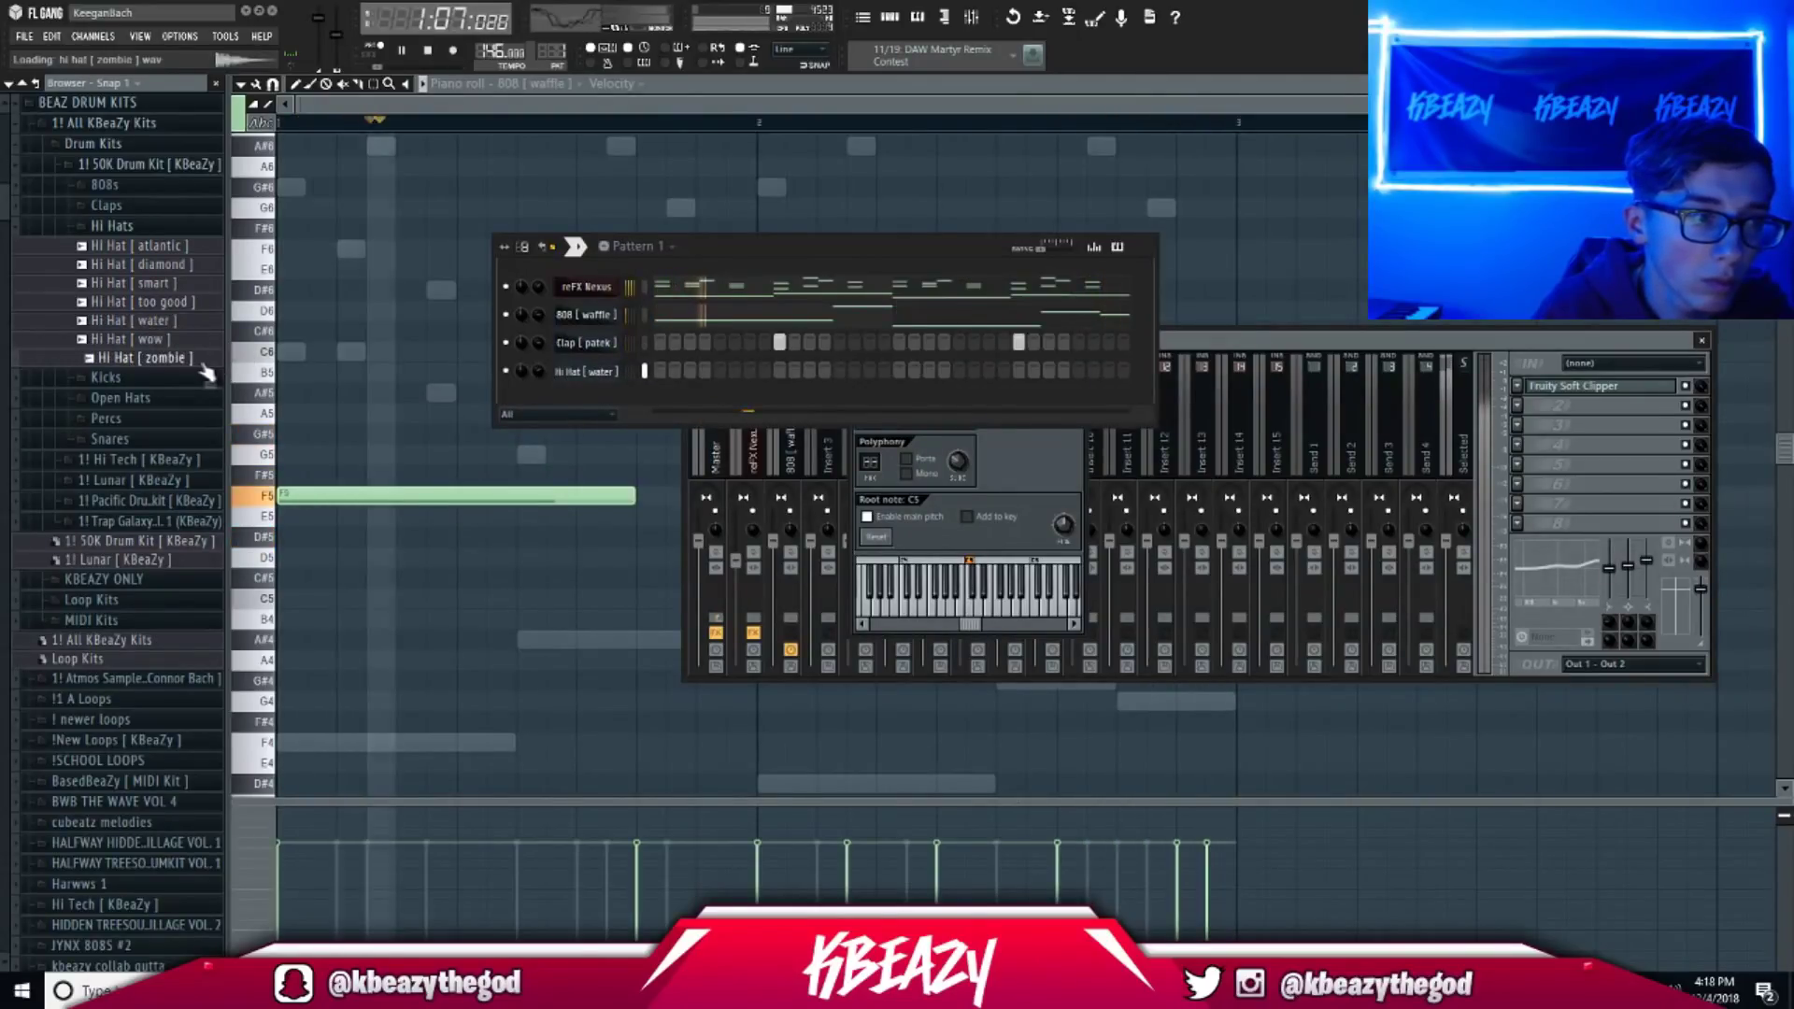
right_click(607, 371)
click(672, 501)
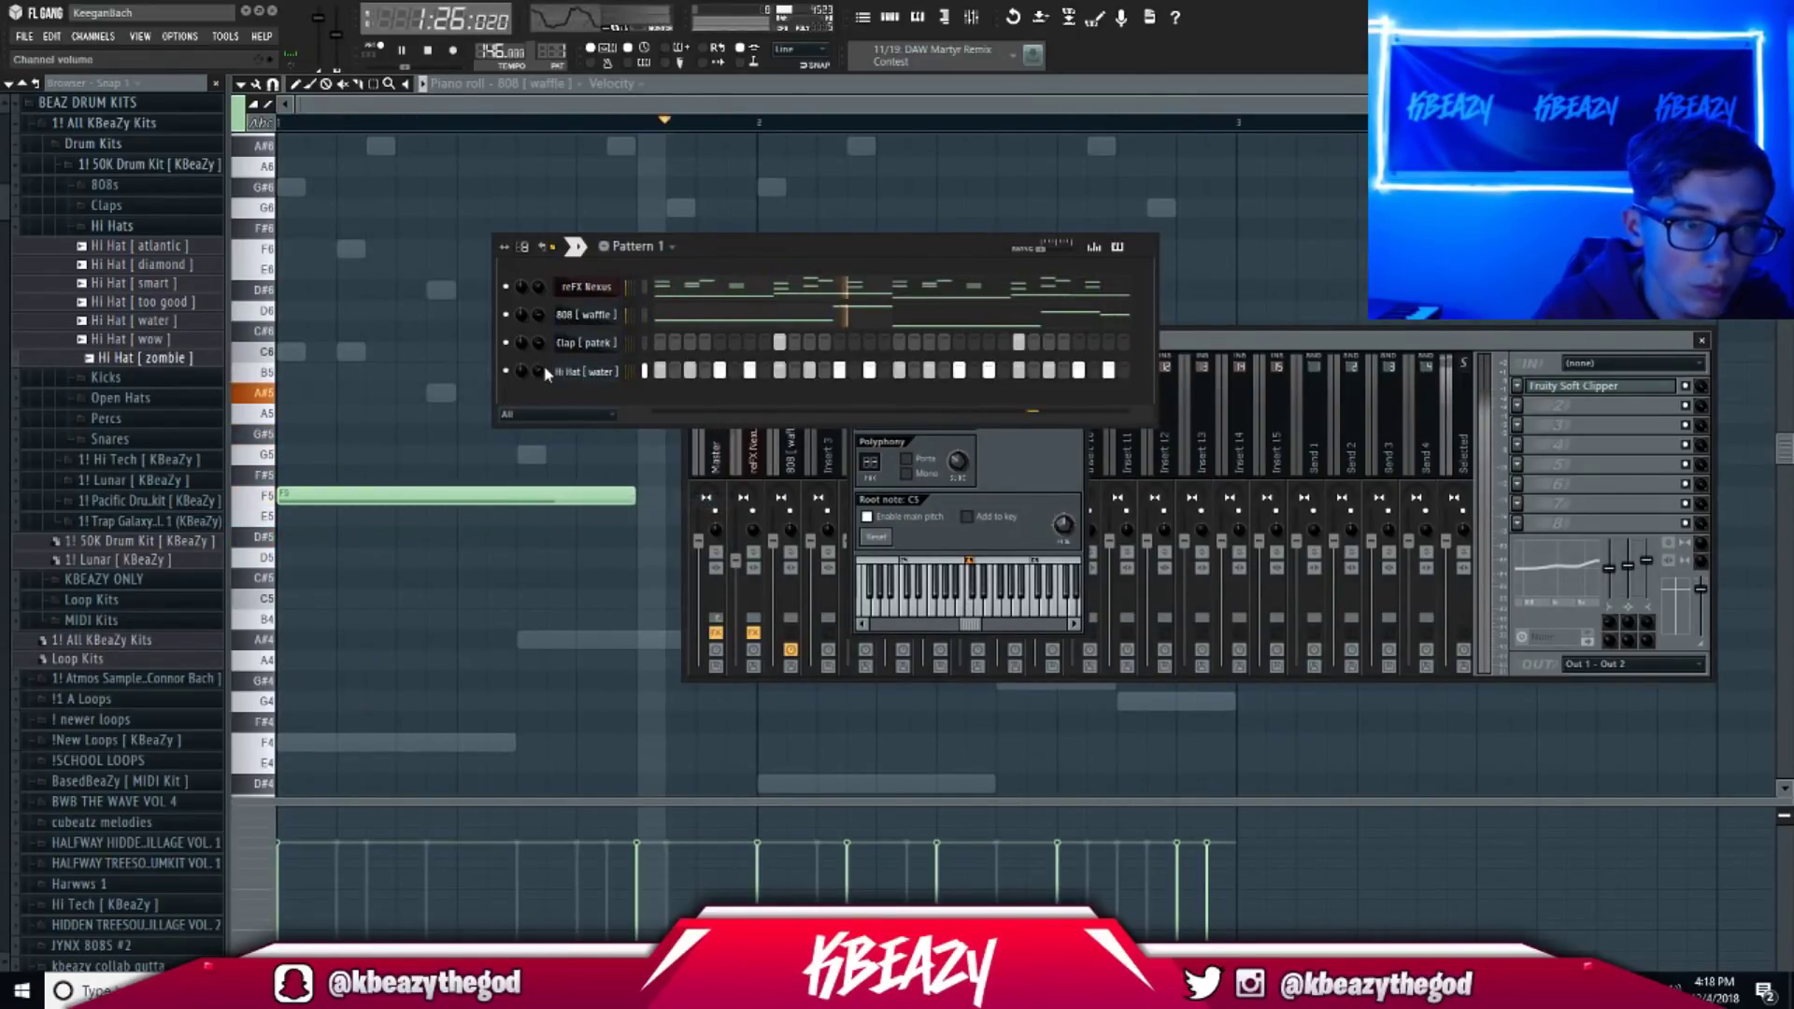
Lower the Hi Hat [ water ] channel volume and open its hits in the piano roll.
click(585, 374)
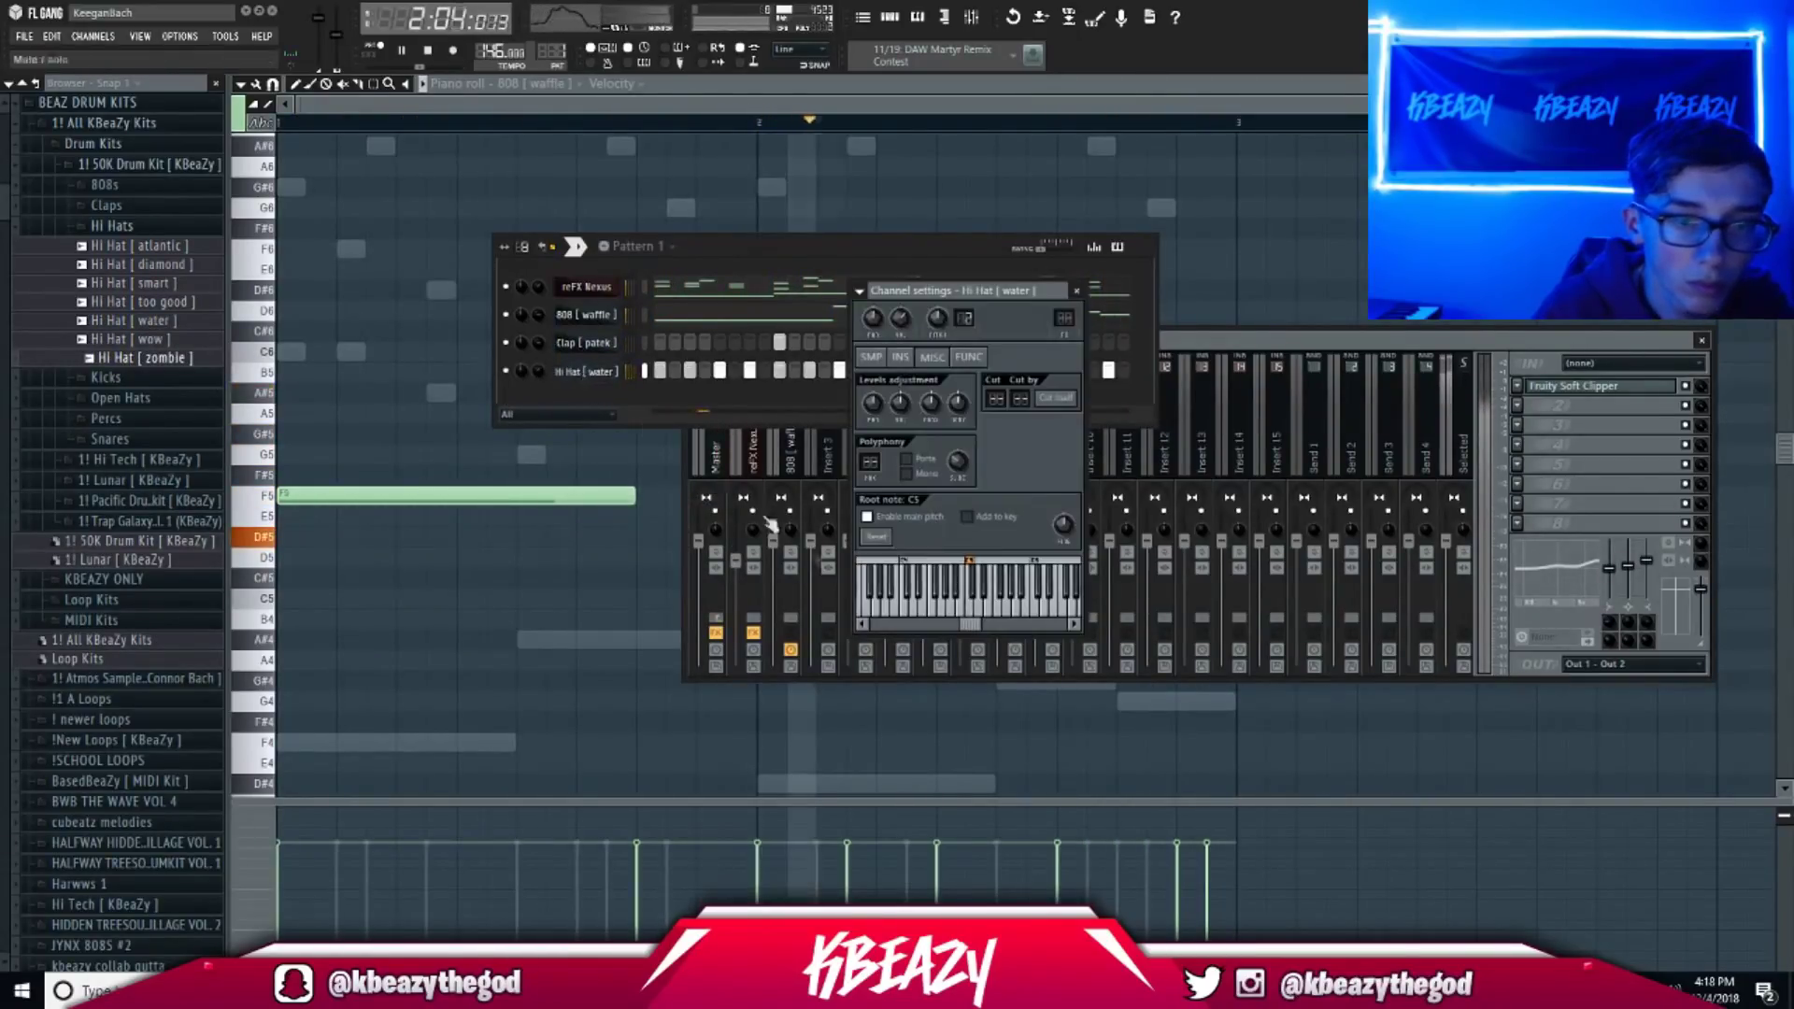
drag(538, 371, 538, 382)
right_click(612, 374)
click(653, 369)
key(space)
With a finer snap, replace the hi-hat hits on steps 3 to 6 with a six-note roll, one at A#4 and five at A4.
click(259, 84)
click(273, 85)
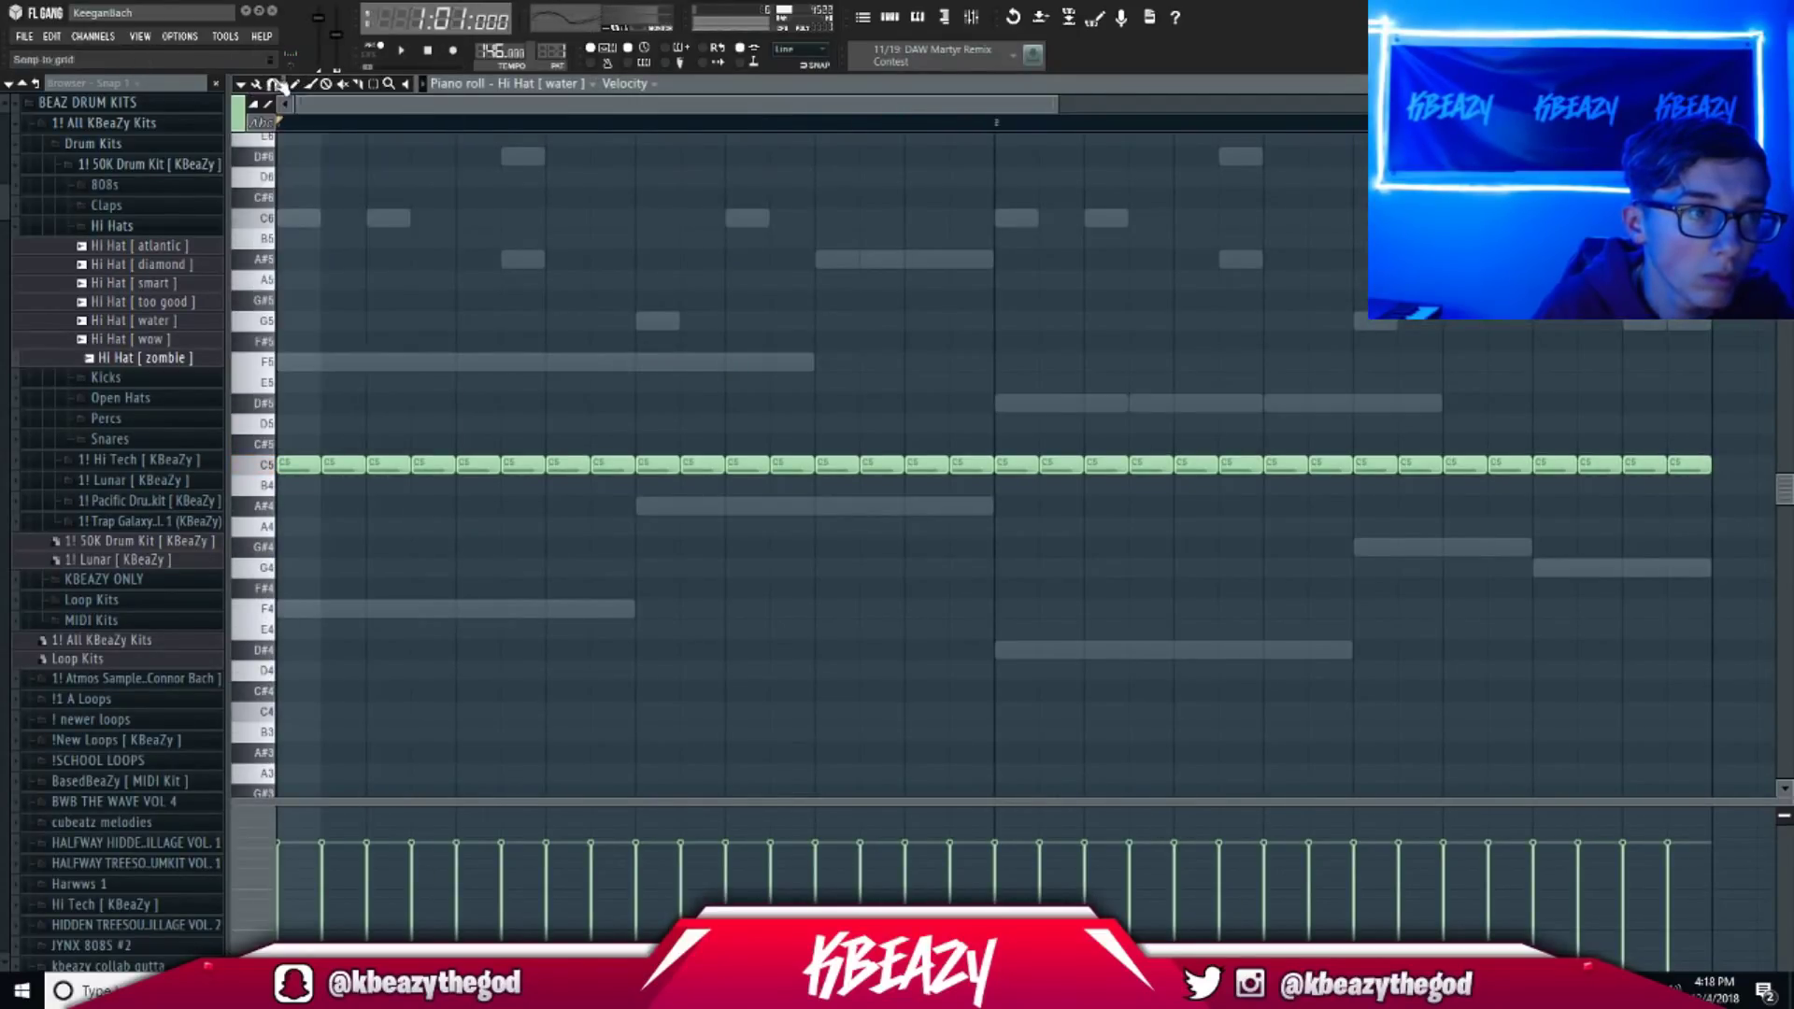
click(273, 85)
click(306, 276)
key(space)
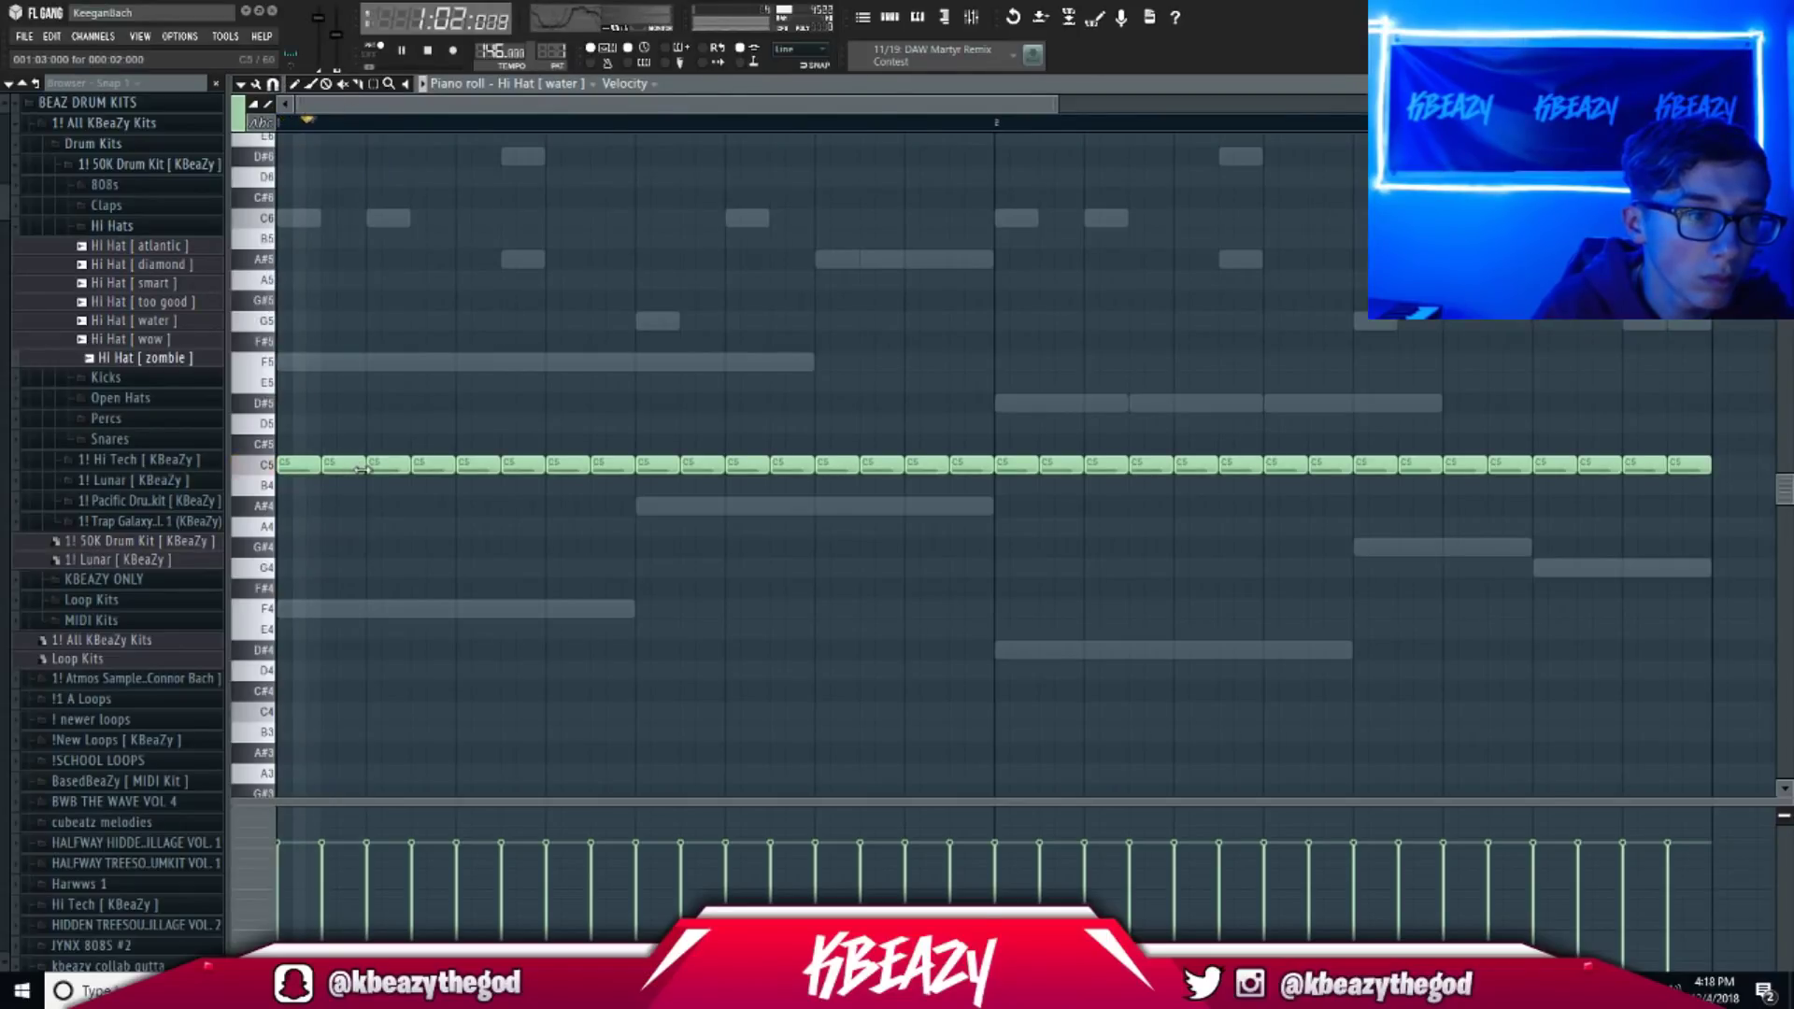
drag(326, 469, 372, 467)
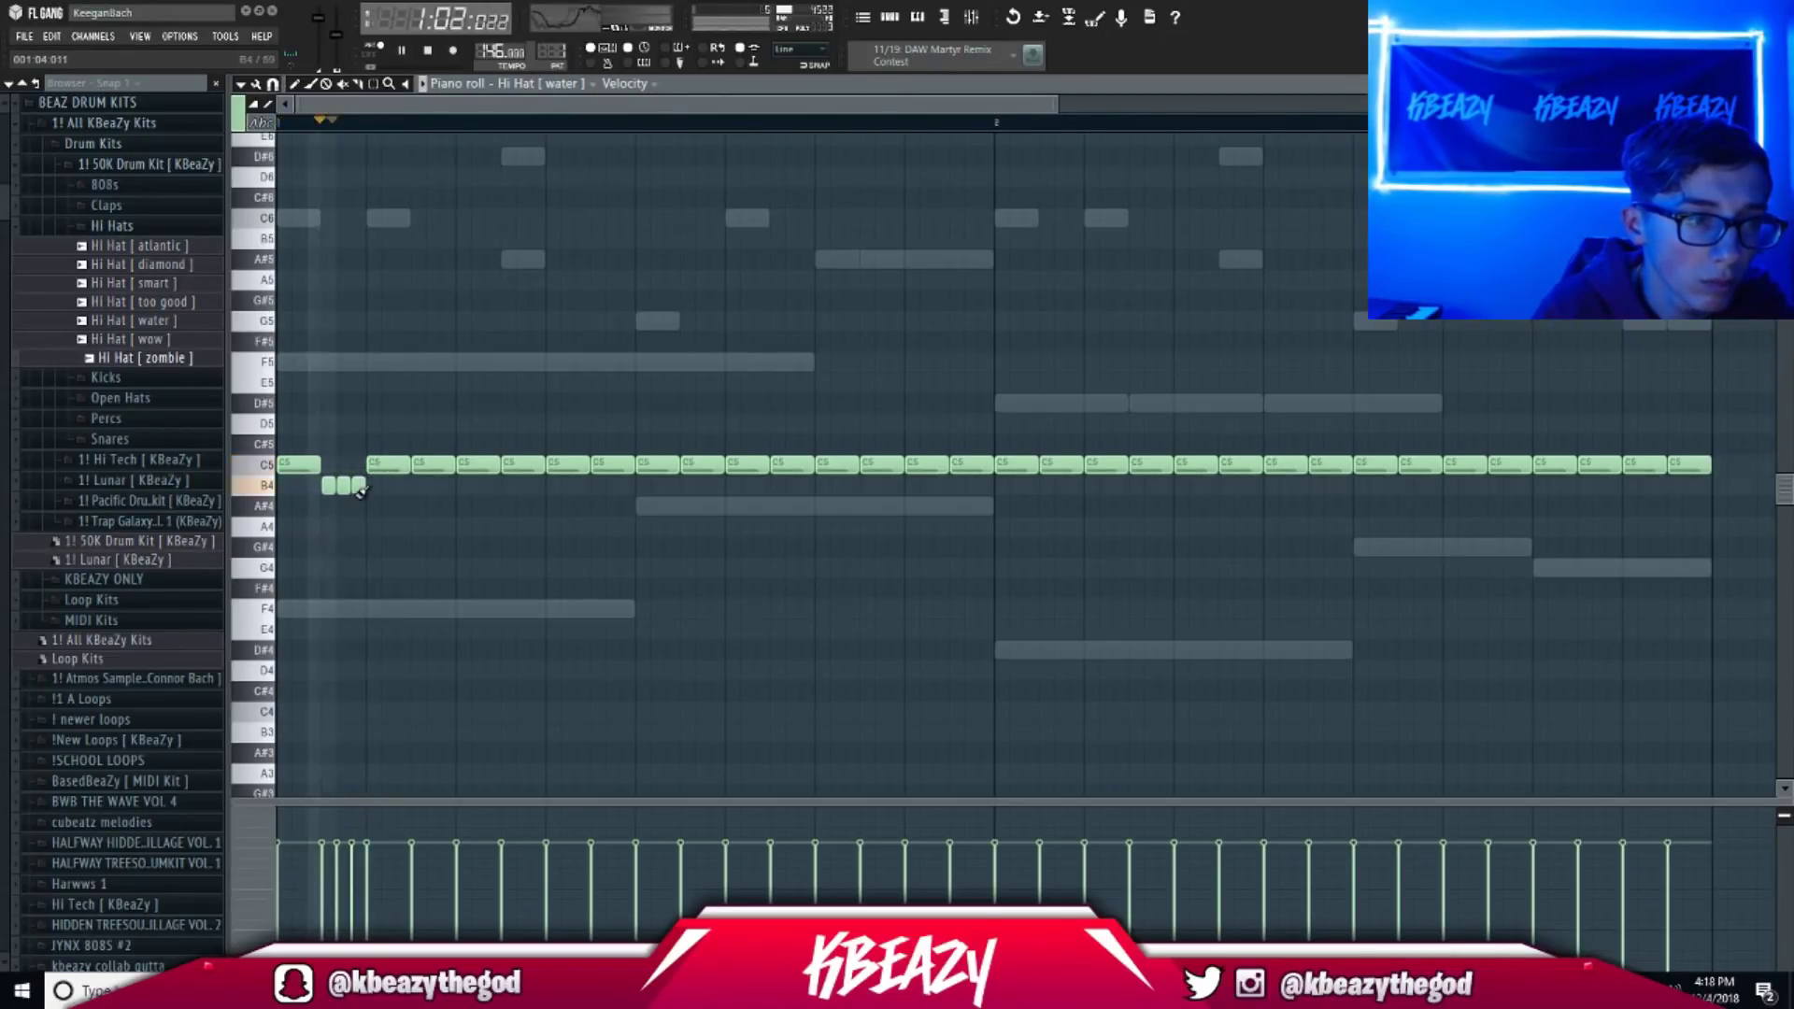
click(393, 520)
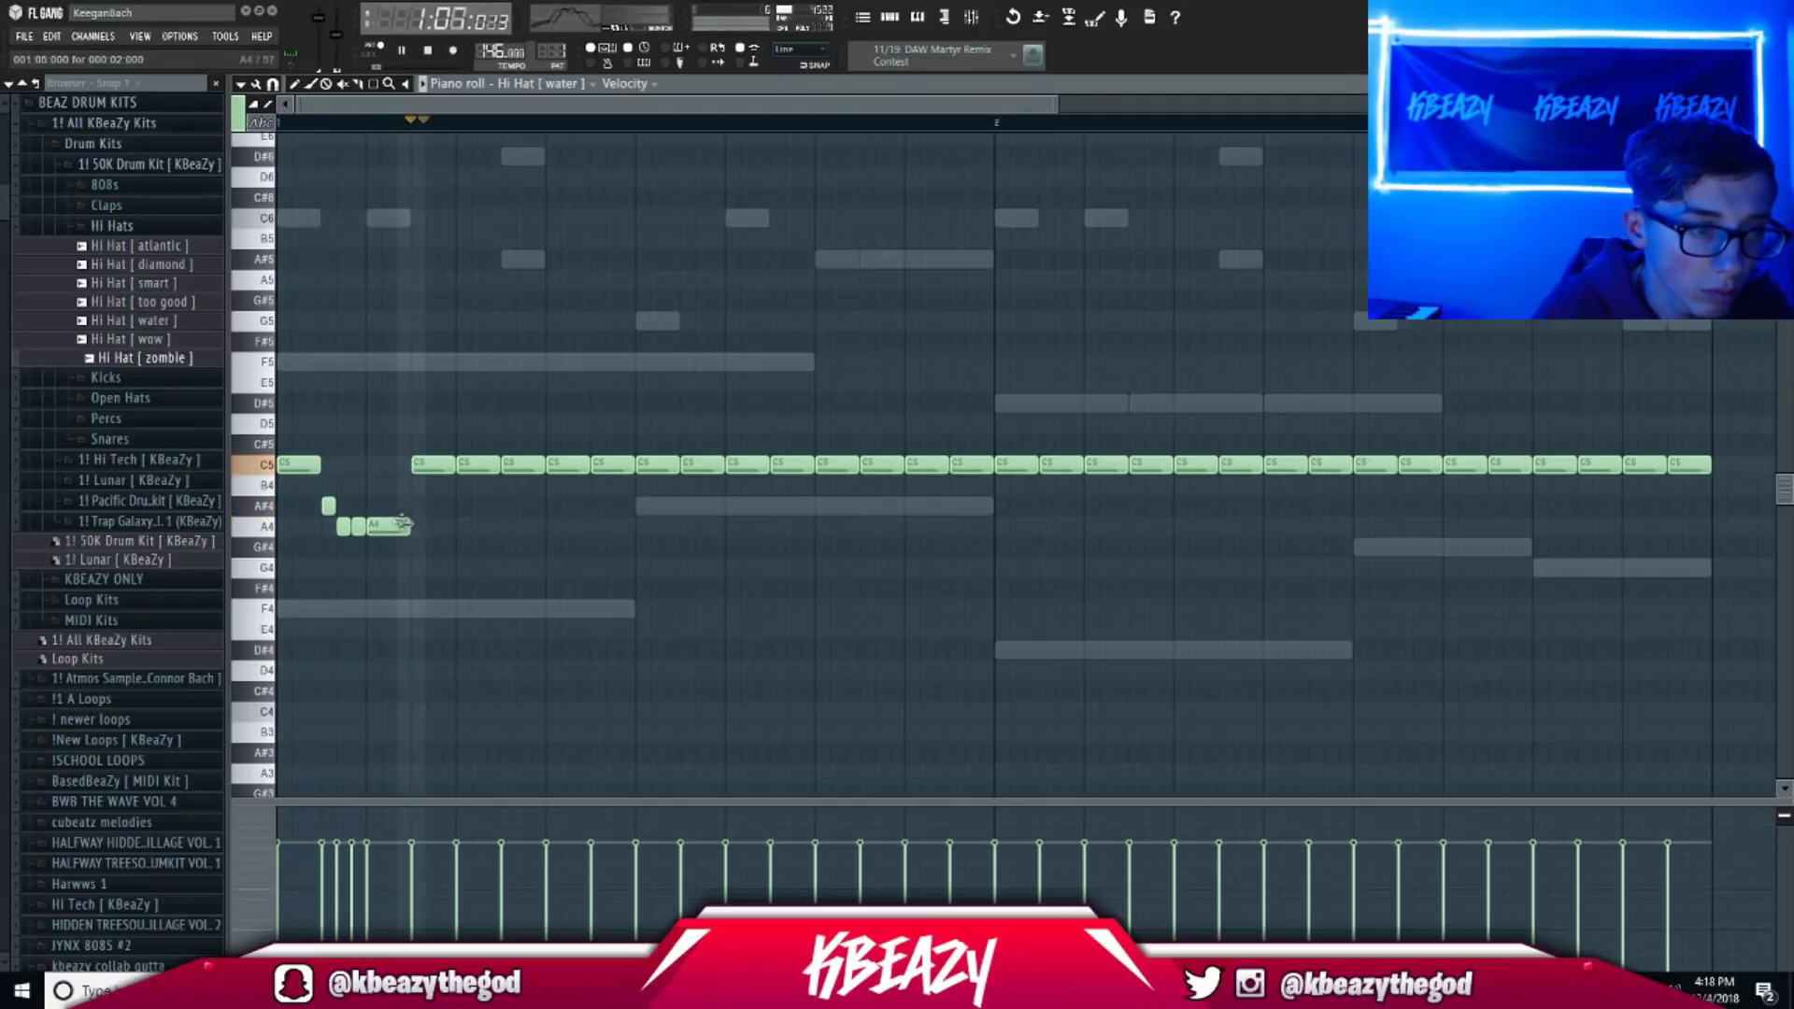
key(space)
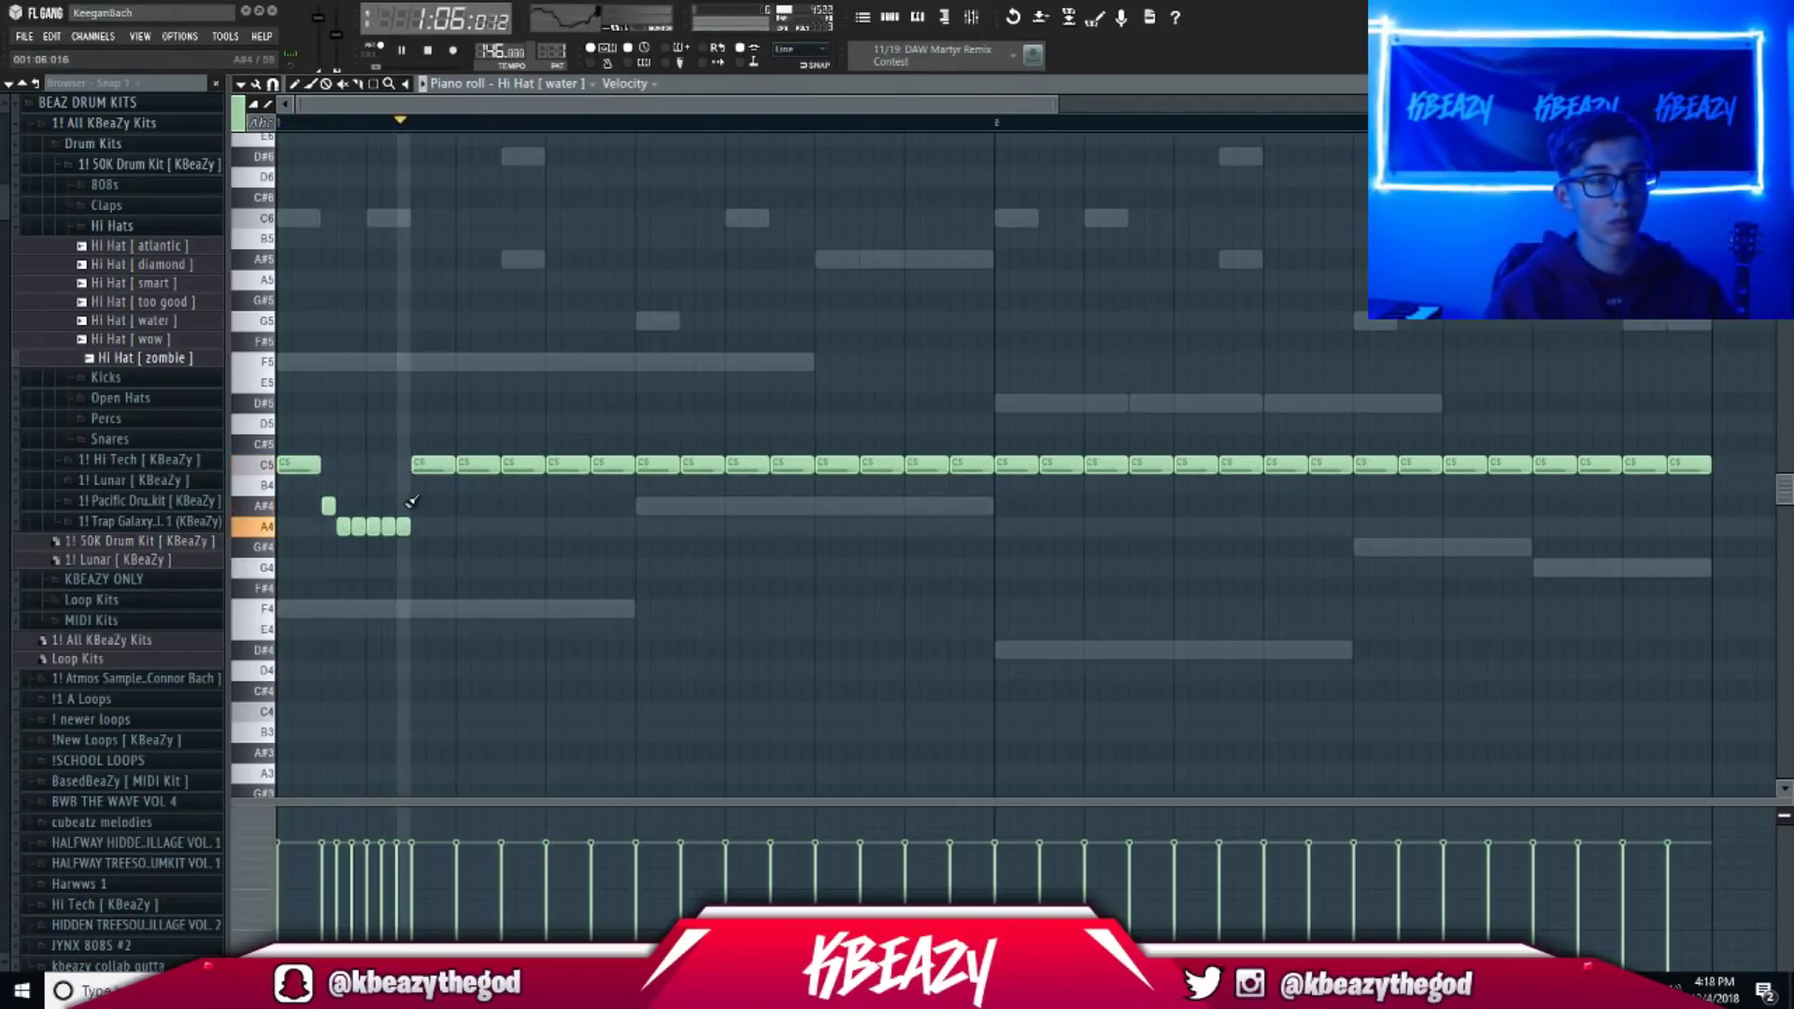
With a 1/3 step snap, replace bar 1's hi-hat hits on steps 17 and 27 with three-note rolls, at D5 and from A4 to G#4.
click(272, 83)
click(309, 245)
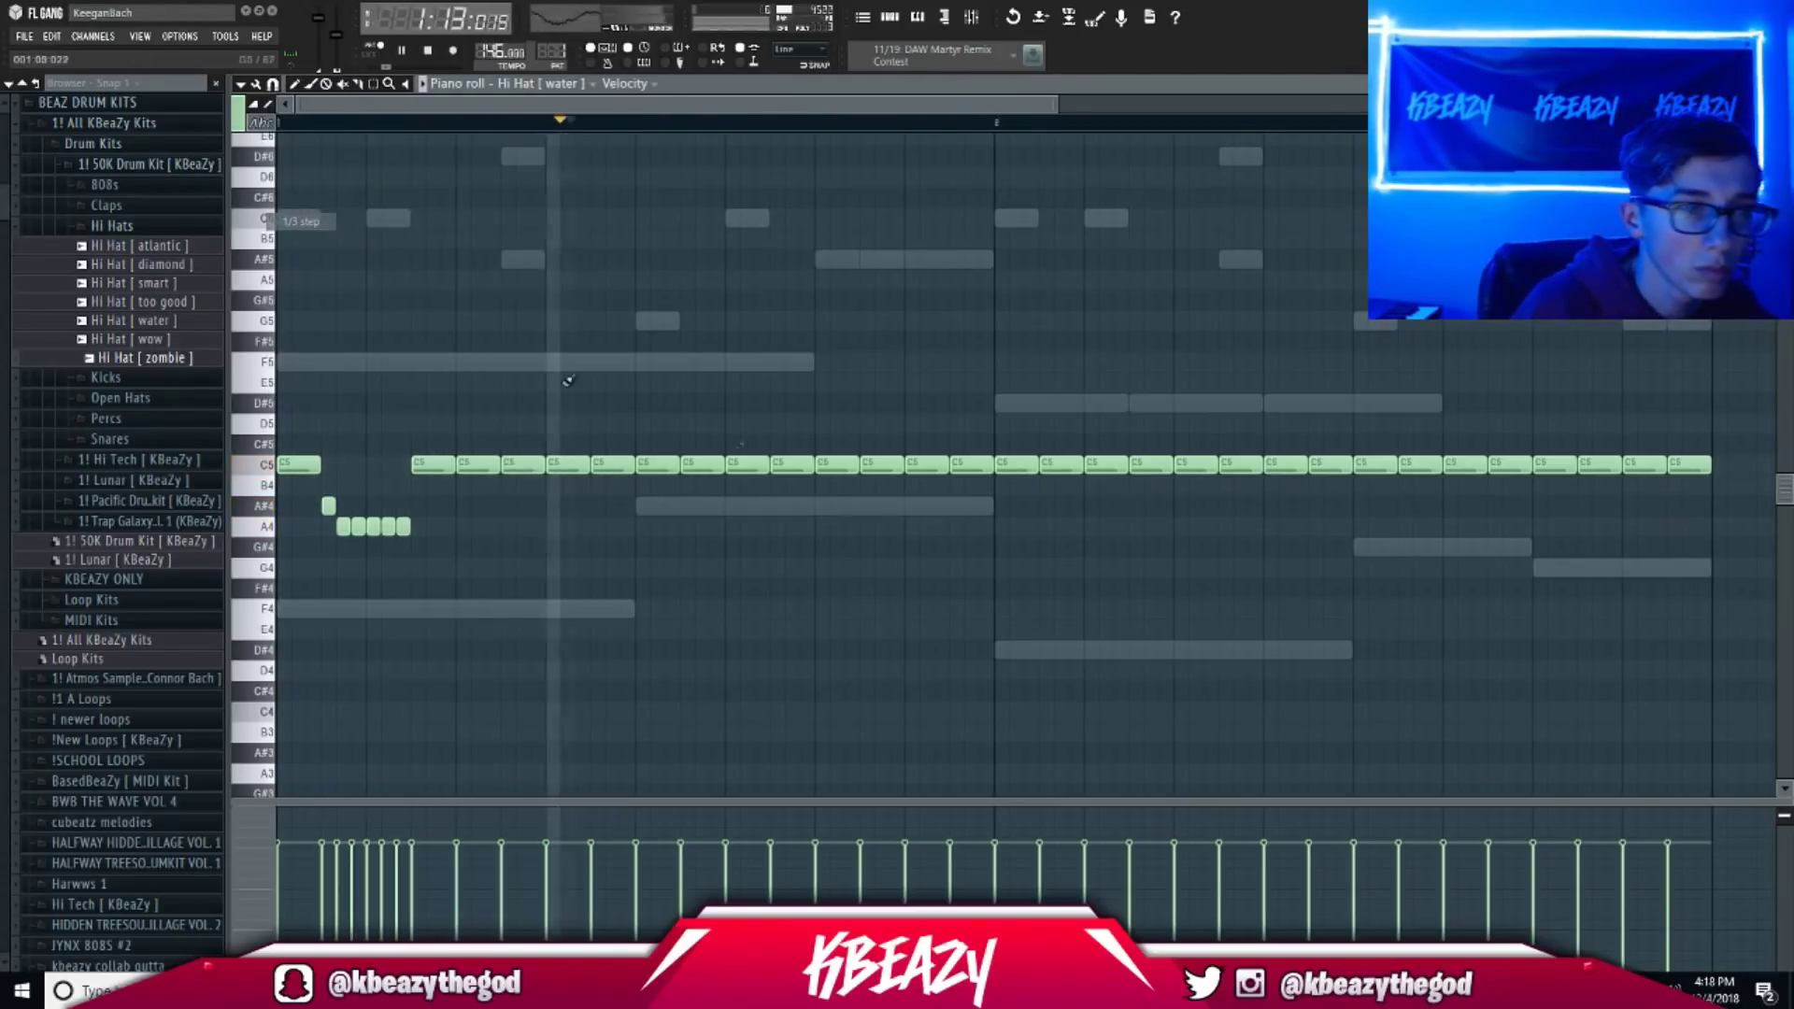
key(space)
drag(639, 424, 674, 423)
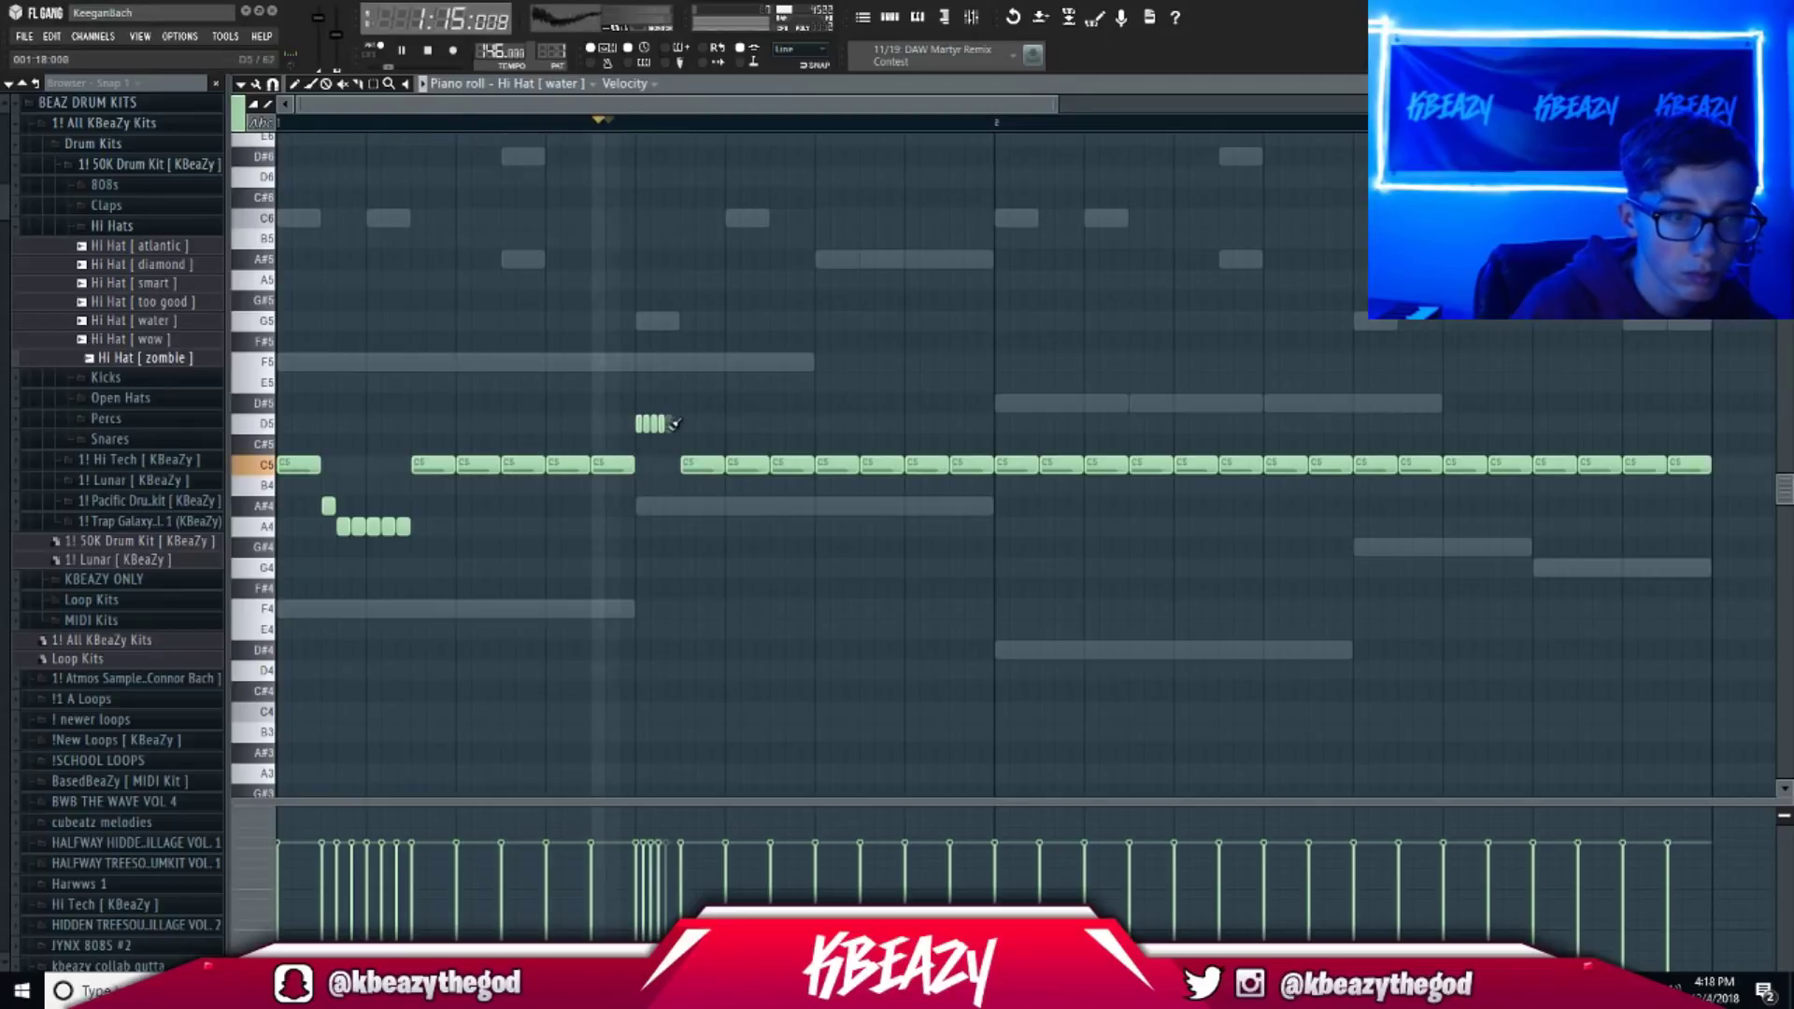
drag(639, 425, 661, 425)
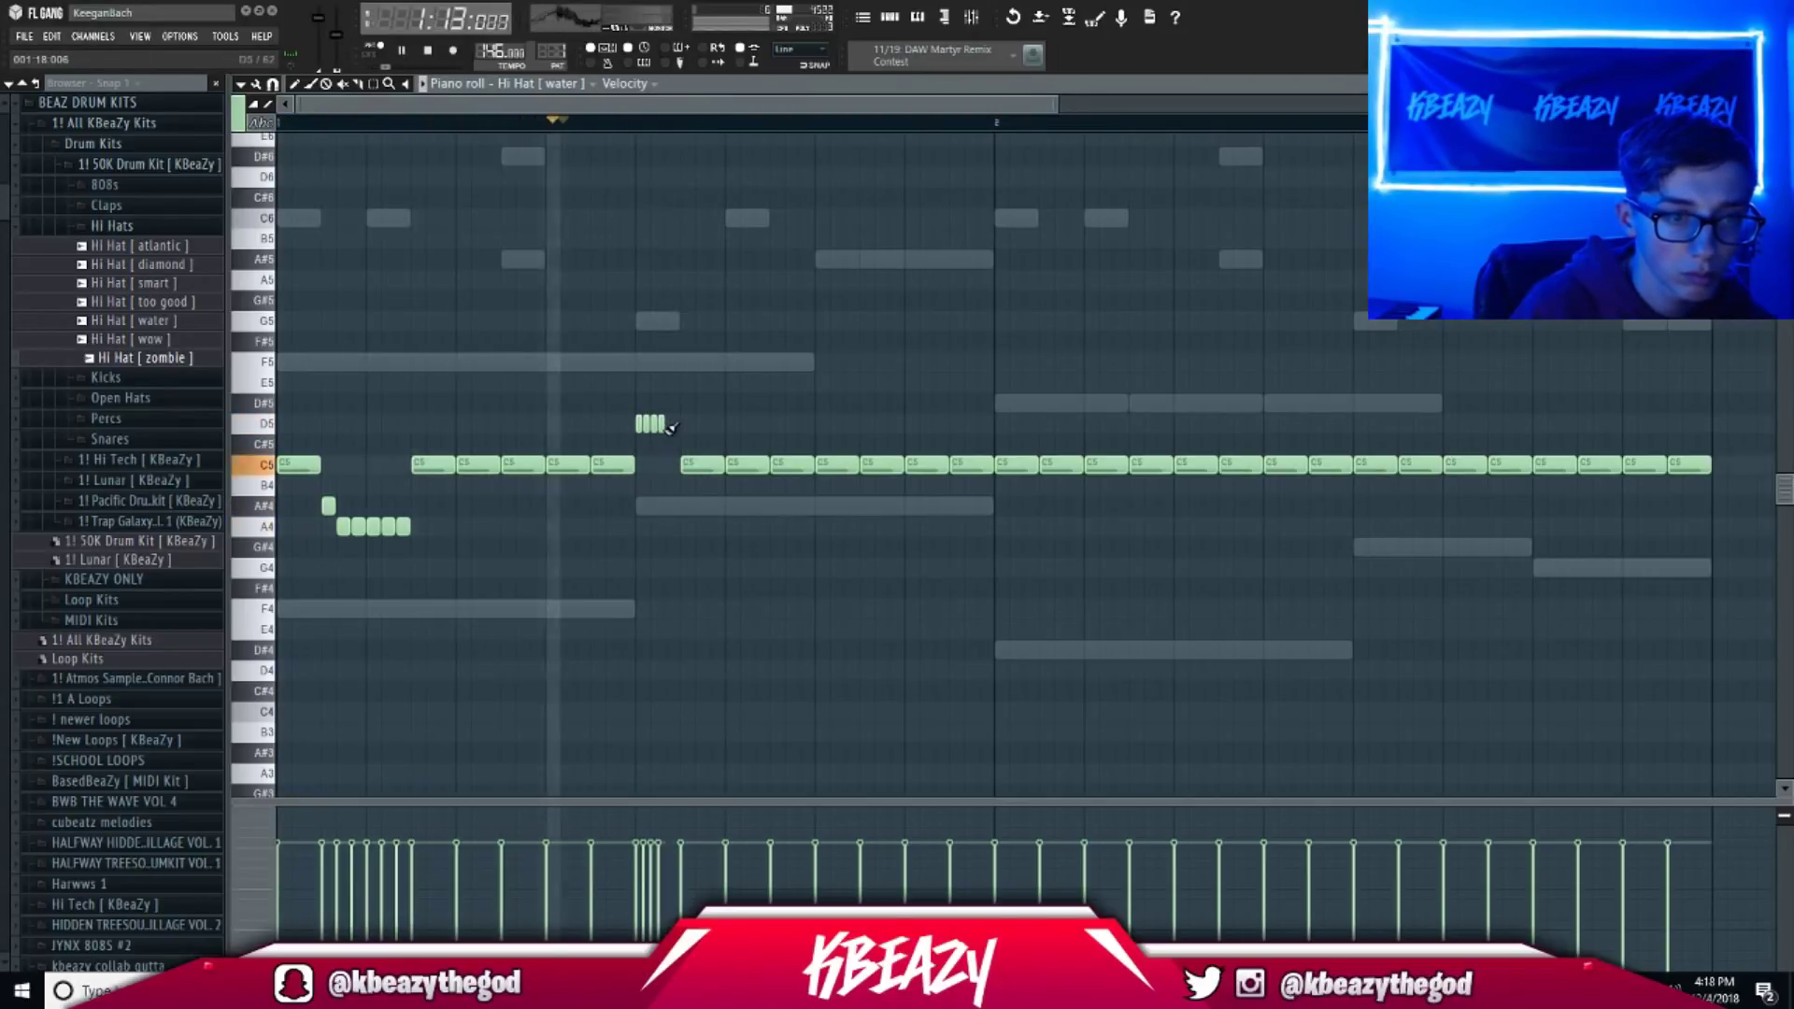
right_click(662, 426)
mouse_move(839, 465)
mouse_down()
mouse_move(839, 568)
mouse_move(821, 565)
mouse_move(818, 446)
mouse_move(884, 526)
mouse_move(866, 529)
mouse_move(880, 548)
mouse_up()
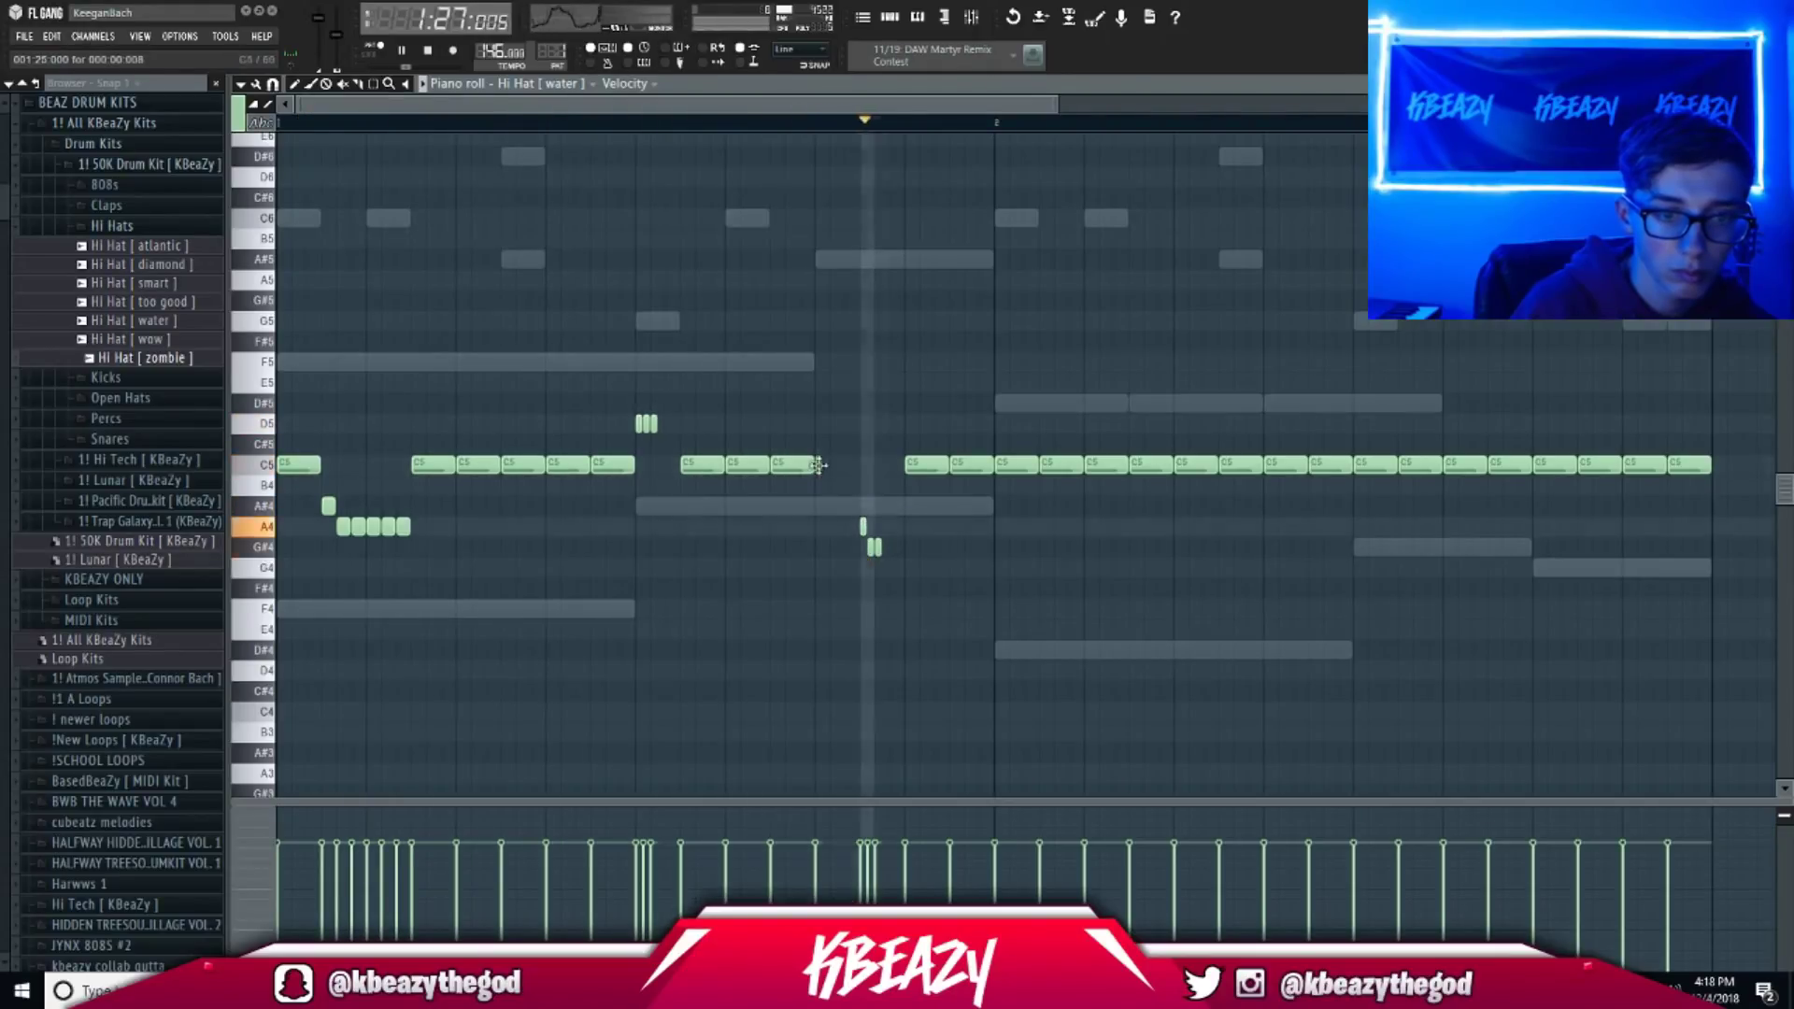
drag(830, 465, 858, 464)
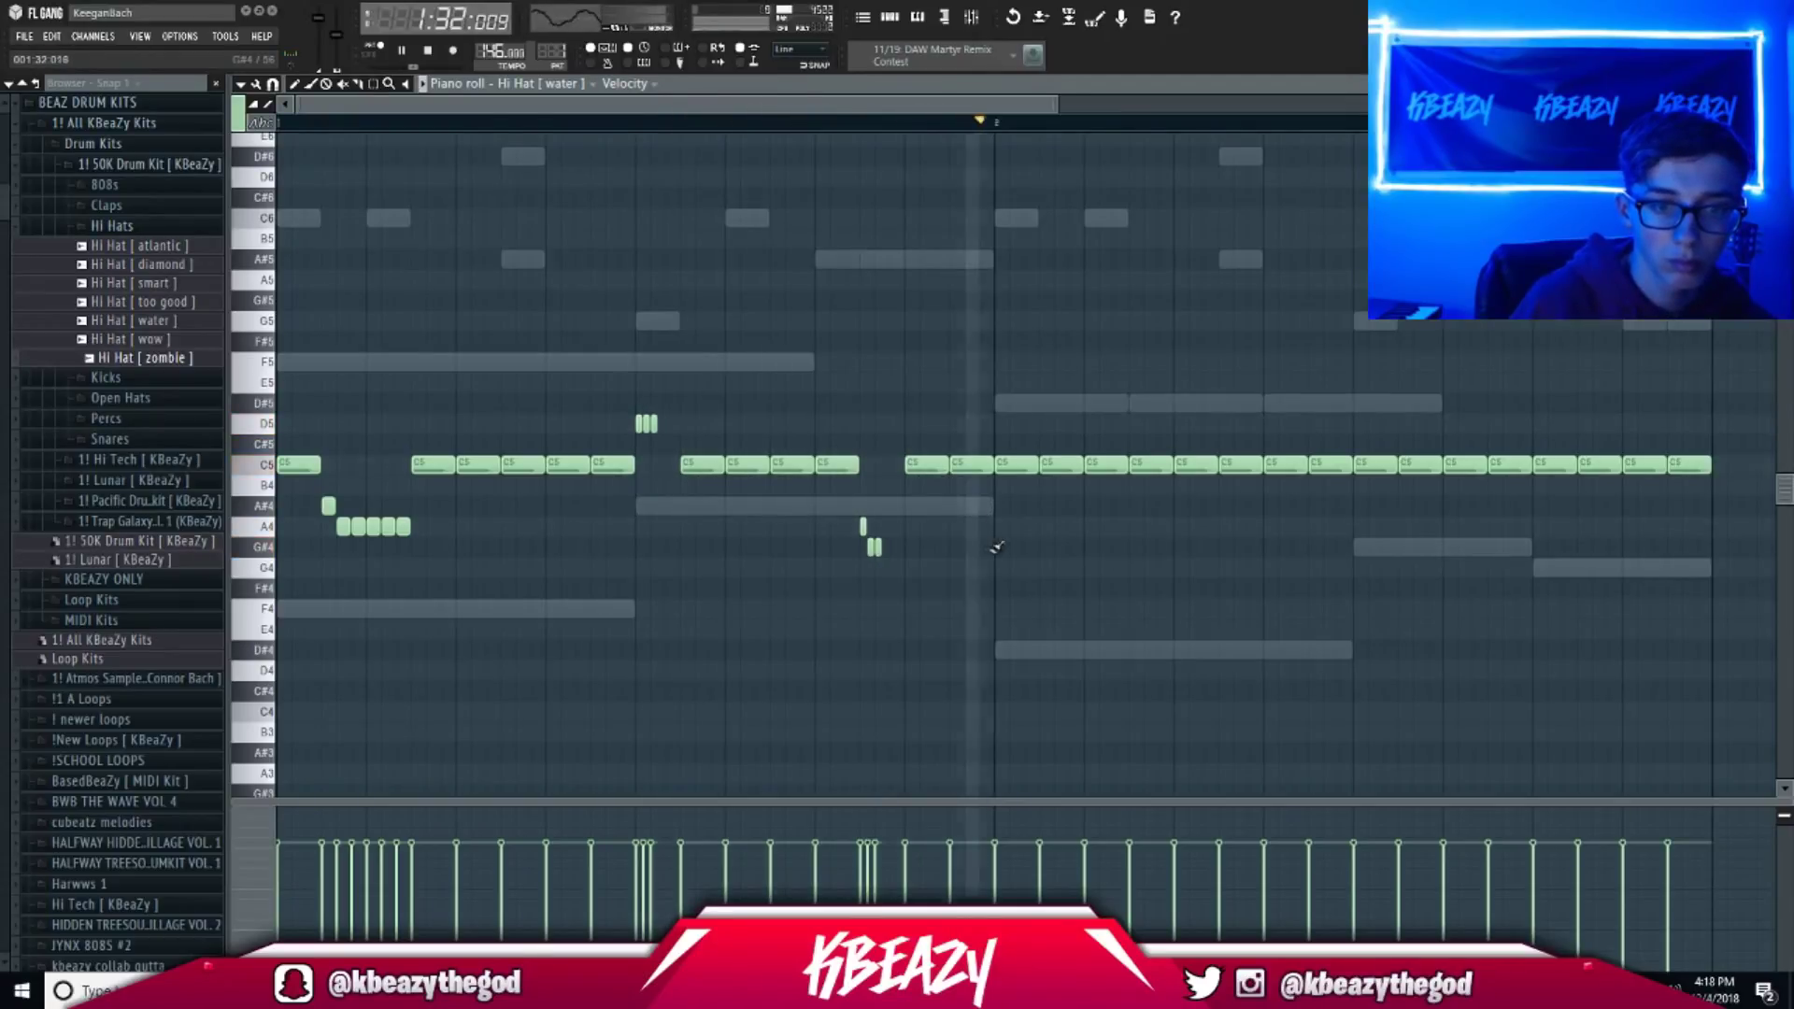
Replace the plain hi-hat hits in bar 2 with a duplicate of the bar 1 hi-hat pattern.
mouse_move(1011, 468)
mouse_down()
mouse_move(1639, 466)
mouse_move(1428, 486)
mouse_move(1459, 470)
mouse_move(1446, 465)
mouse_up()
key(ctrl+b)
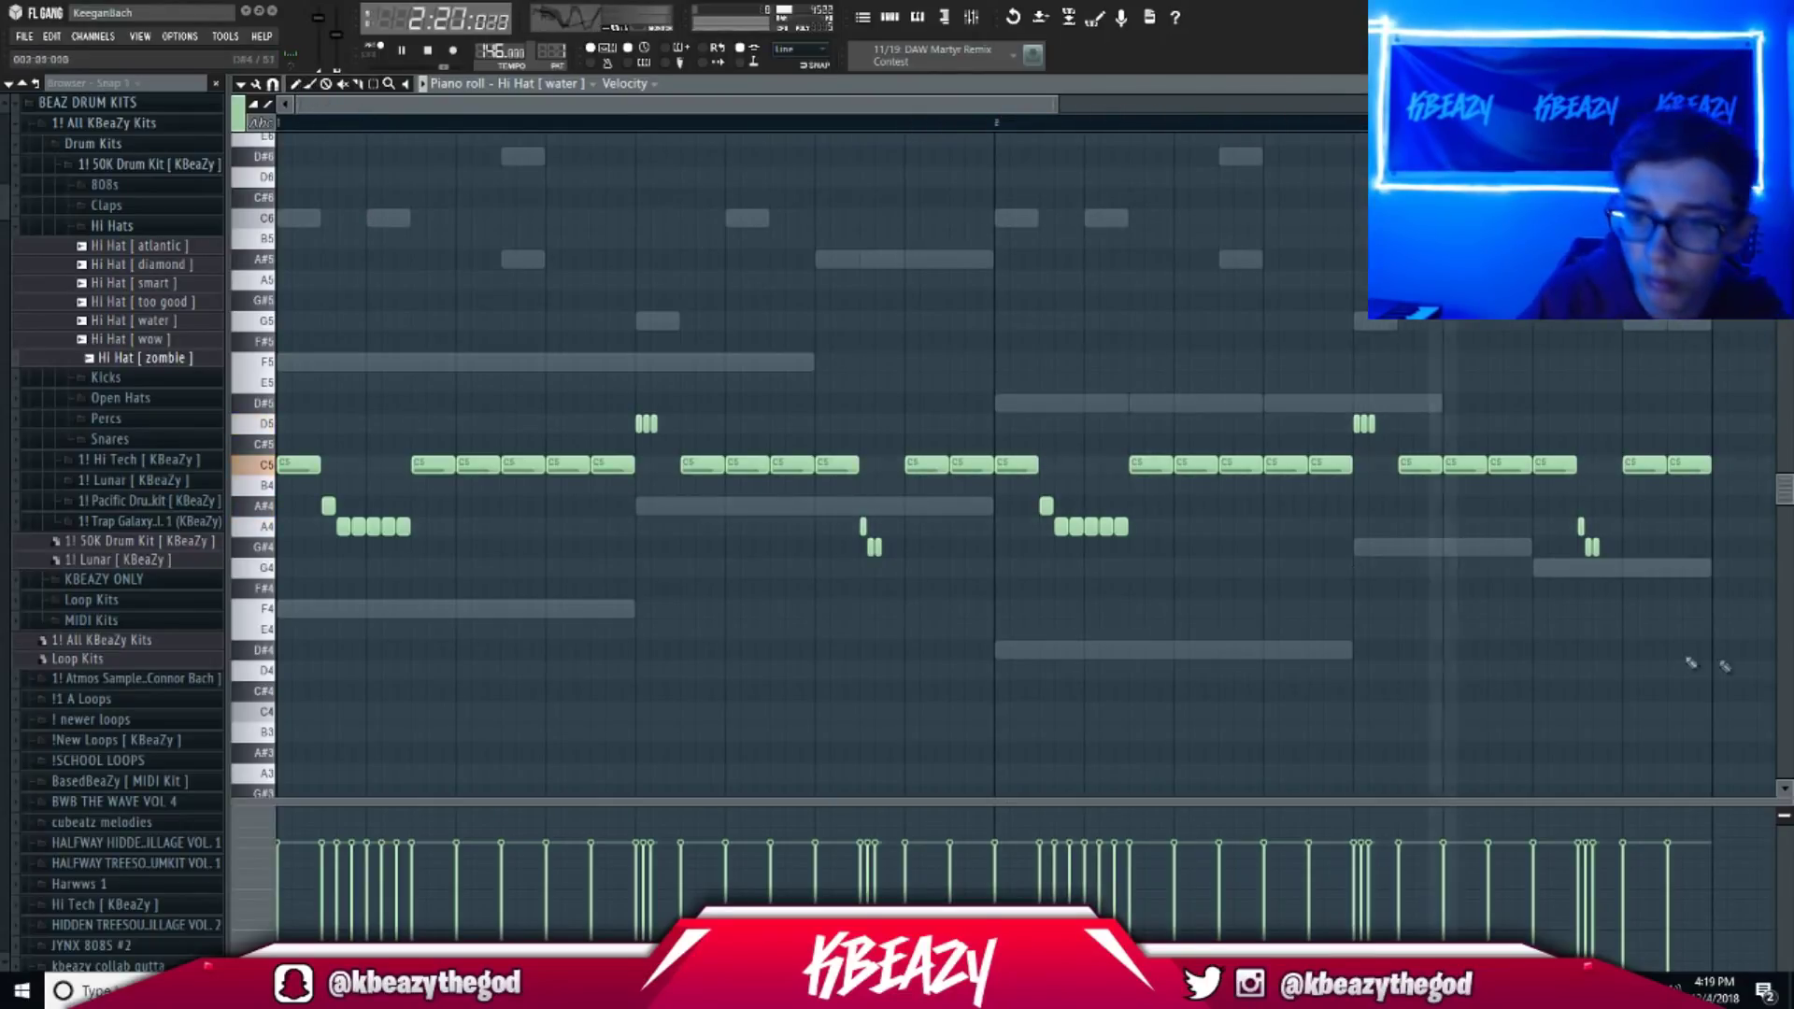
Add three equal F#4 hi-hat notes across the last beat of bar 2 and lower their velocity slightly.
click(1647, 588)
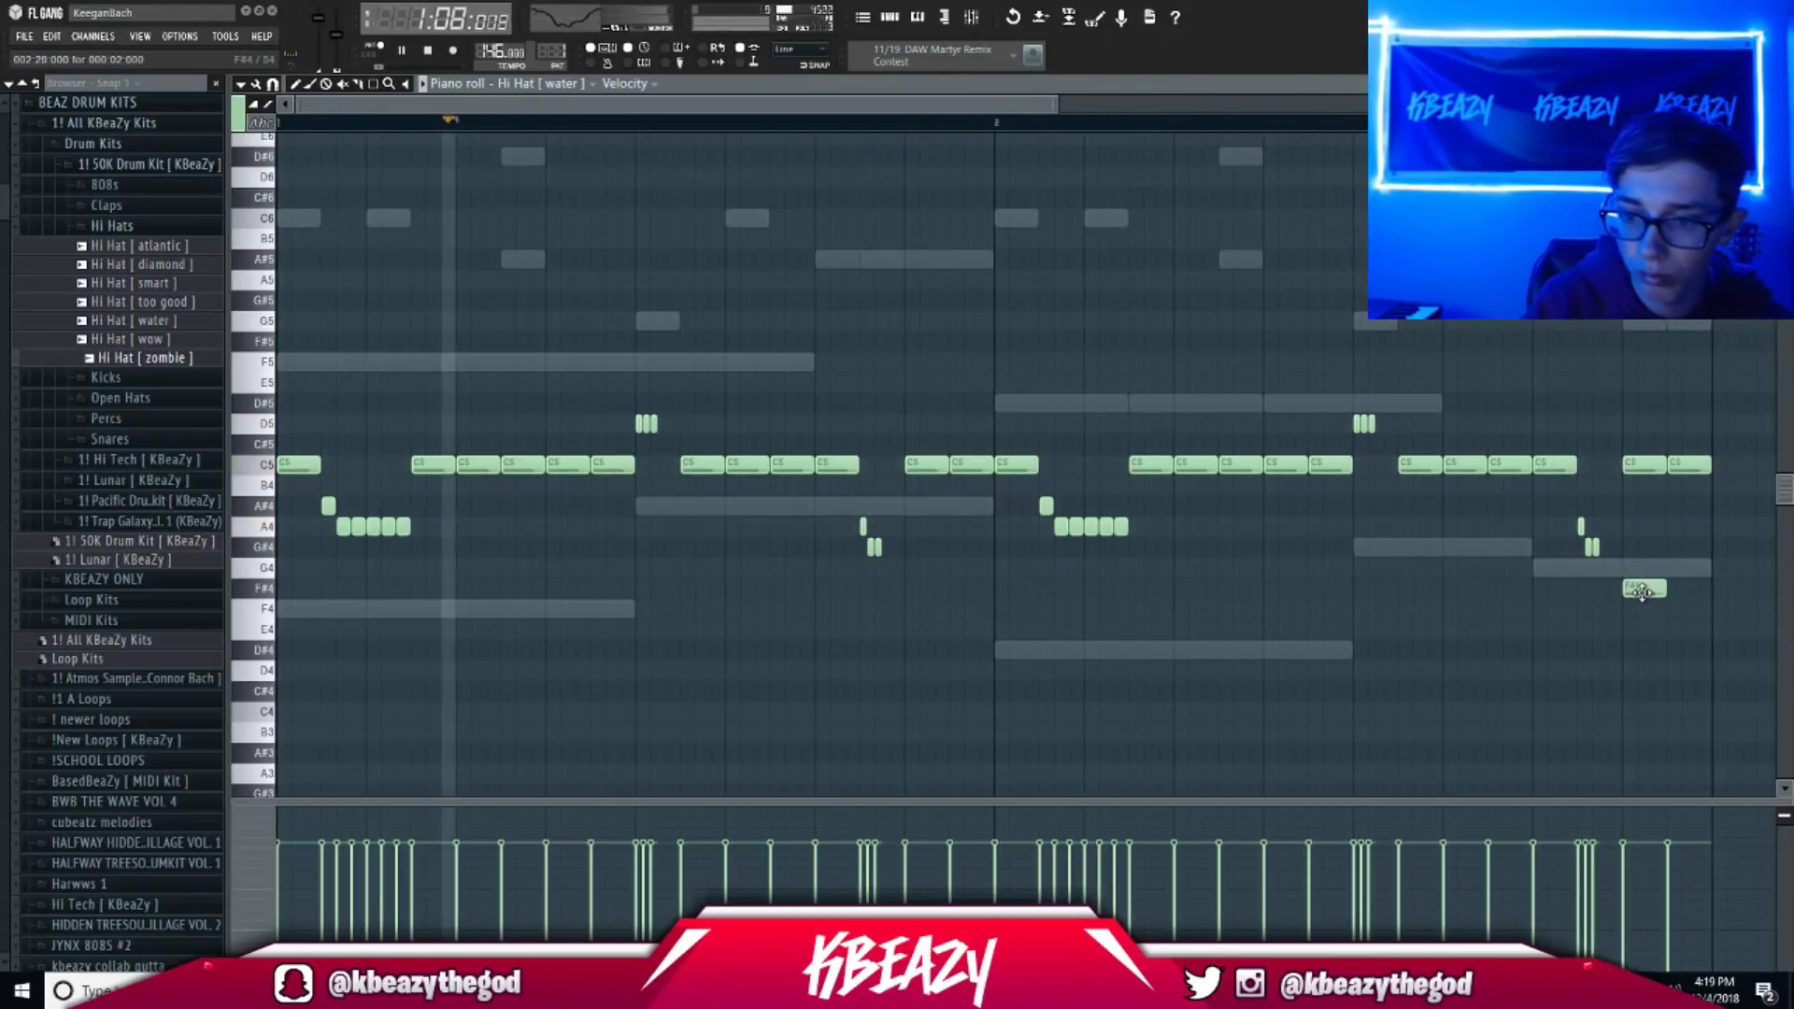
drag(1658, 593, 1664, 589)
click(1675, 587)
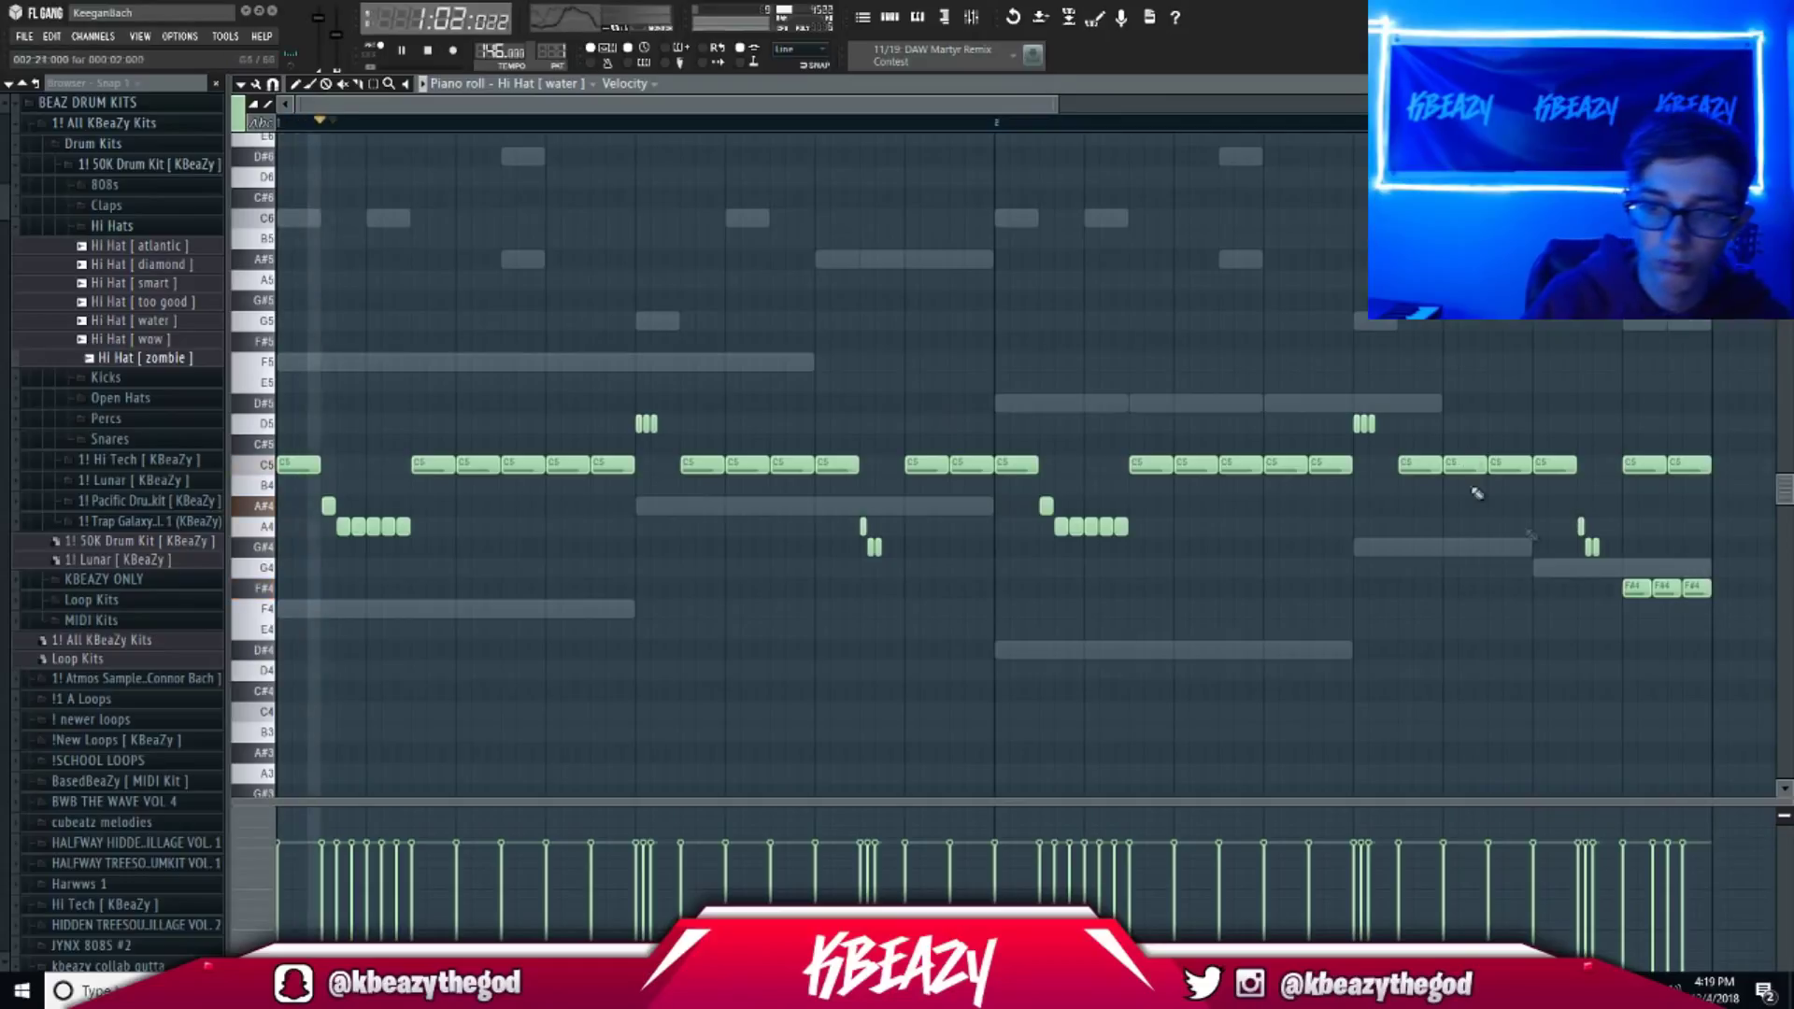
drag(1702, 607, 1630, 576)
scroll(1640, 624, down, 3)
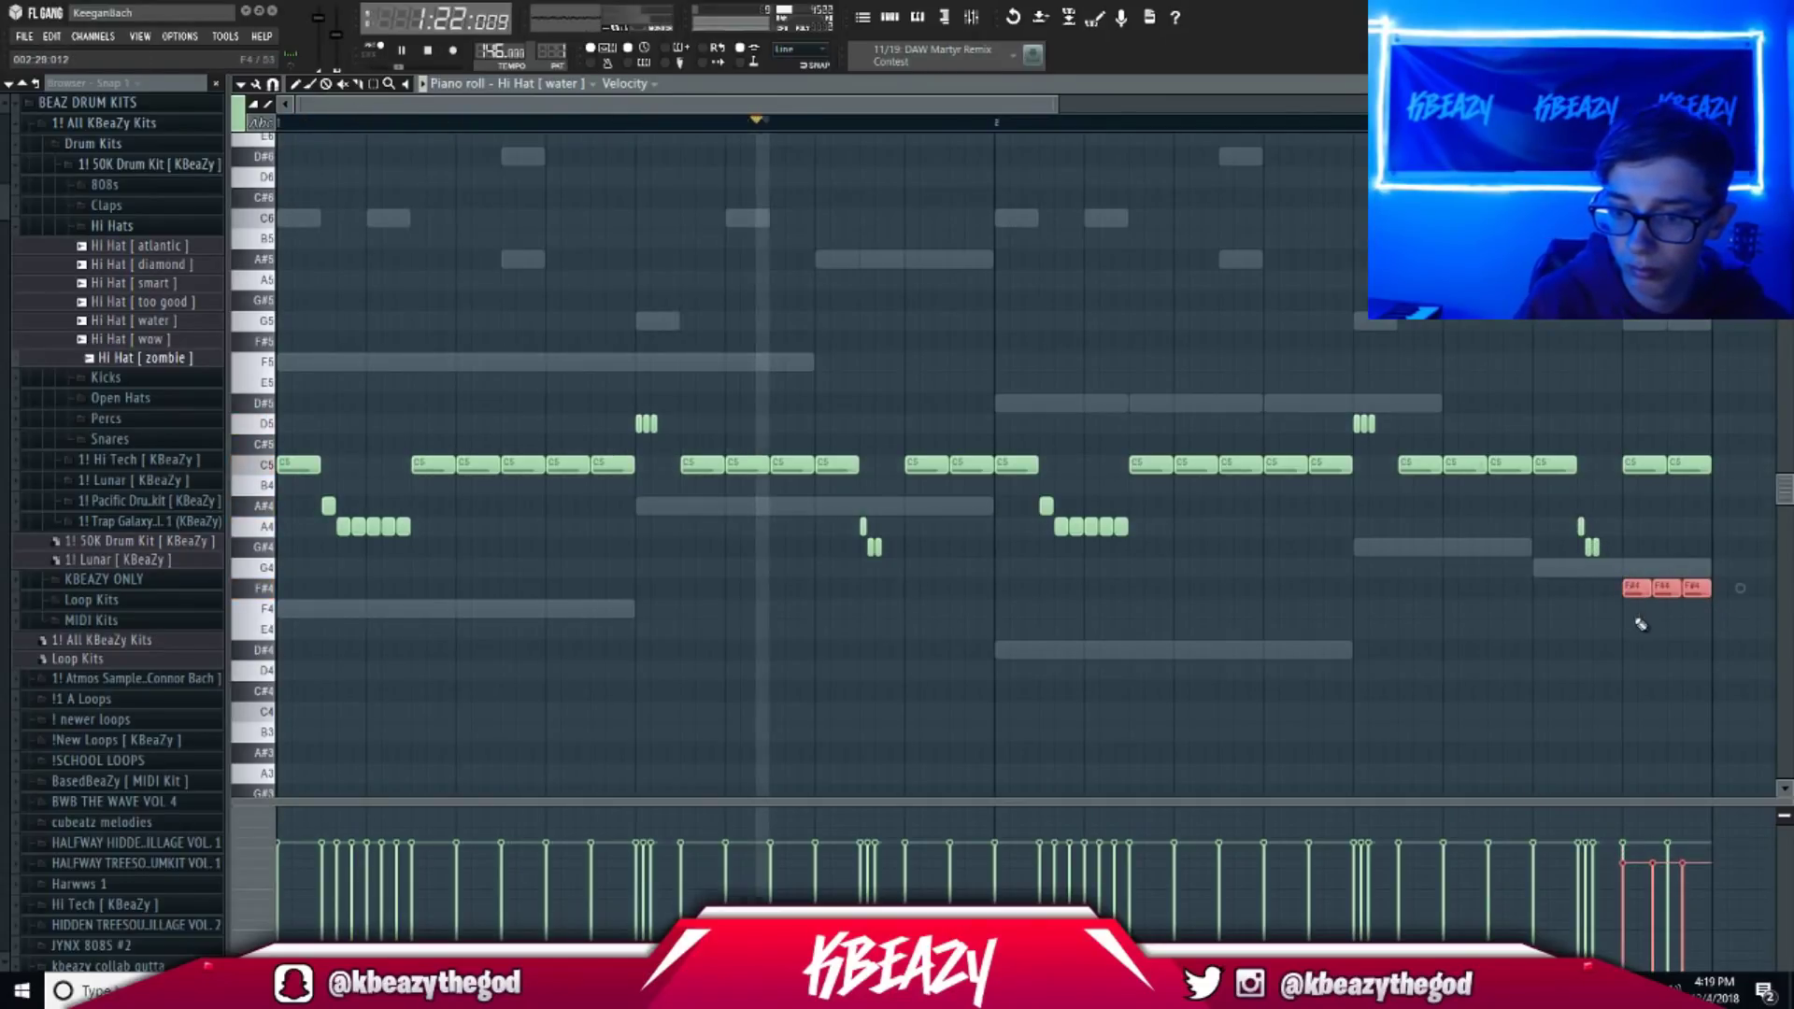
ctrl+click(1644, 637)
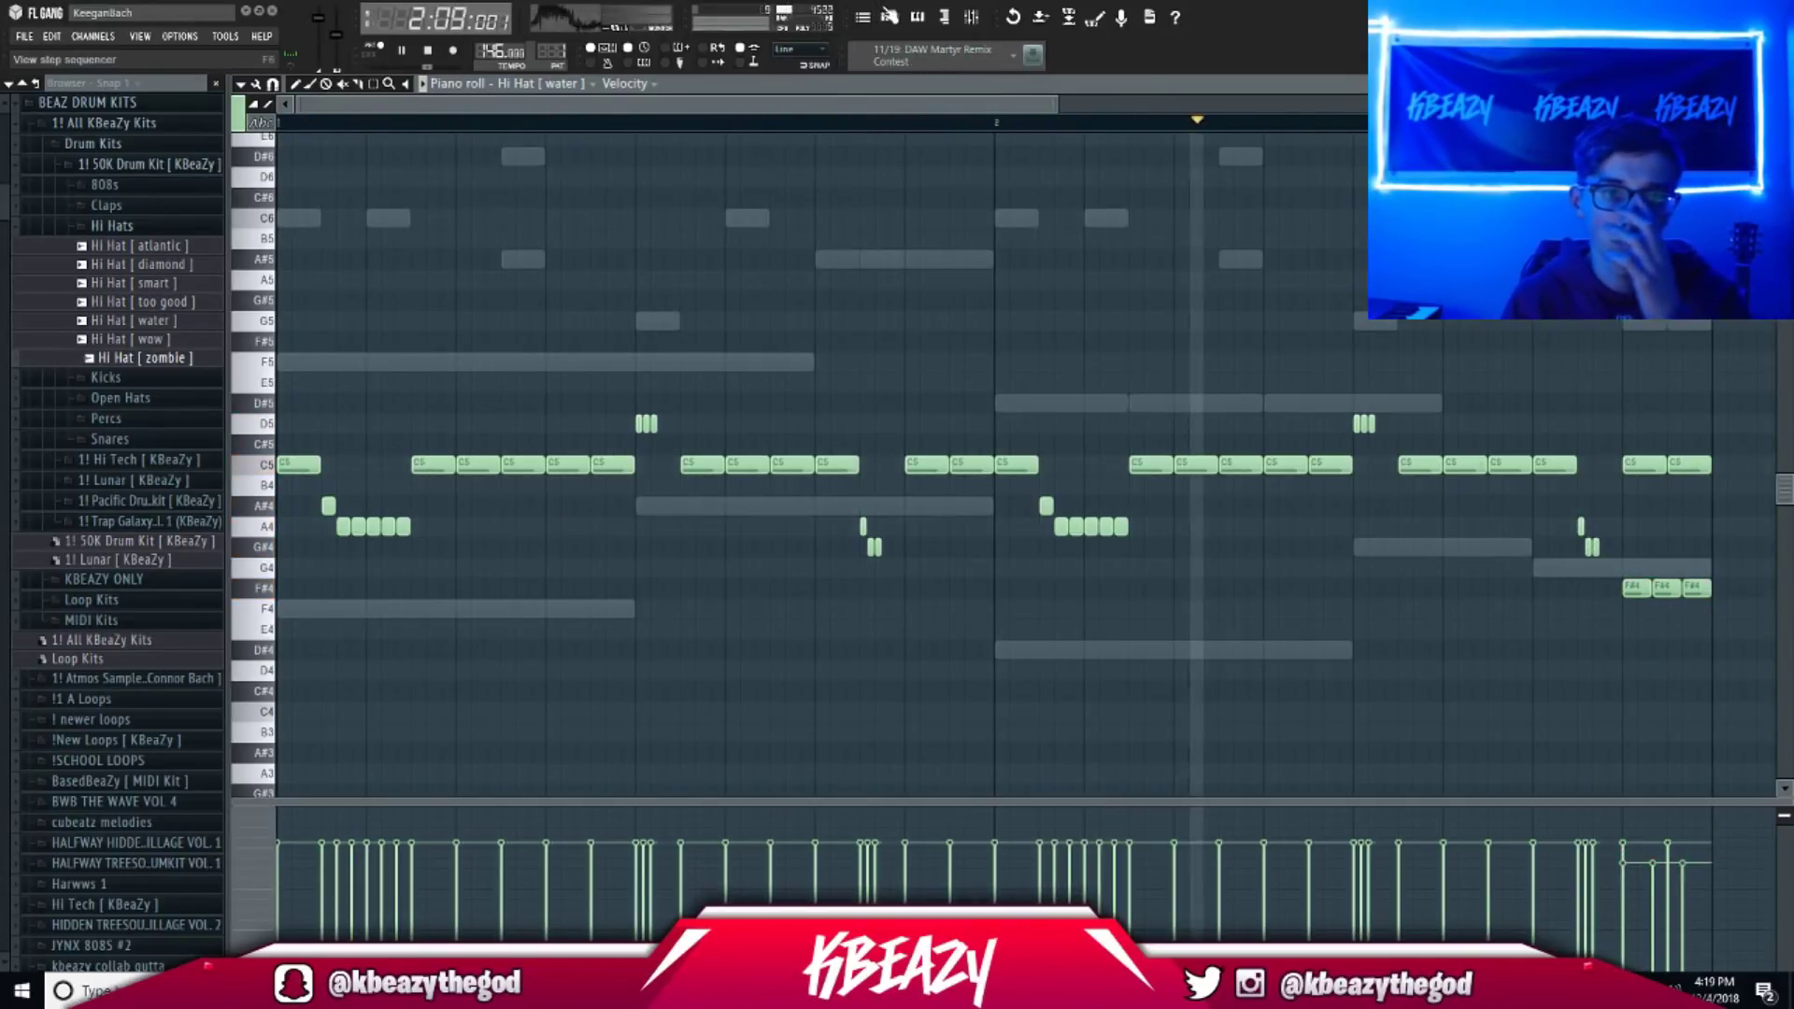
Load Kick [ slatt ] from the Kicks folder as a new channel and place a hit on step 1.
click(889, 17)
click(116, 225)
click(112, 245)
key(space)
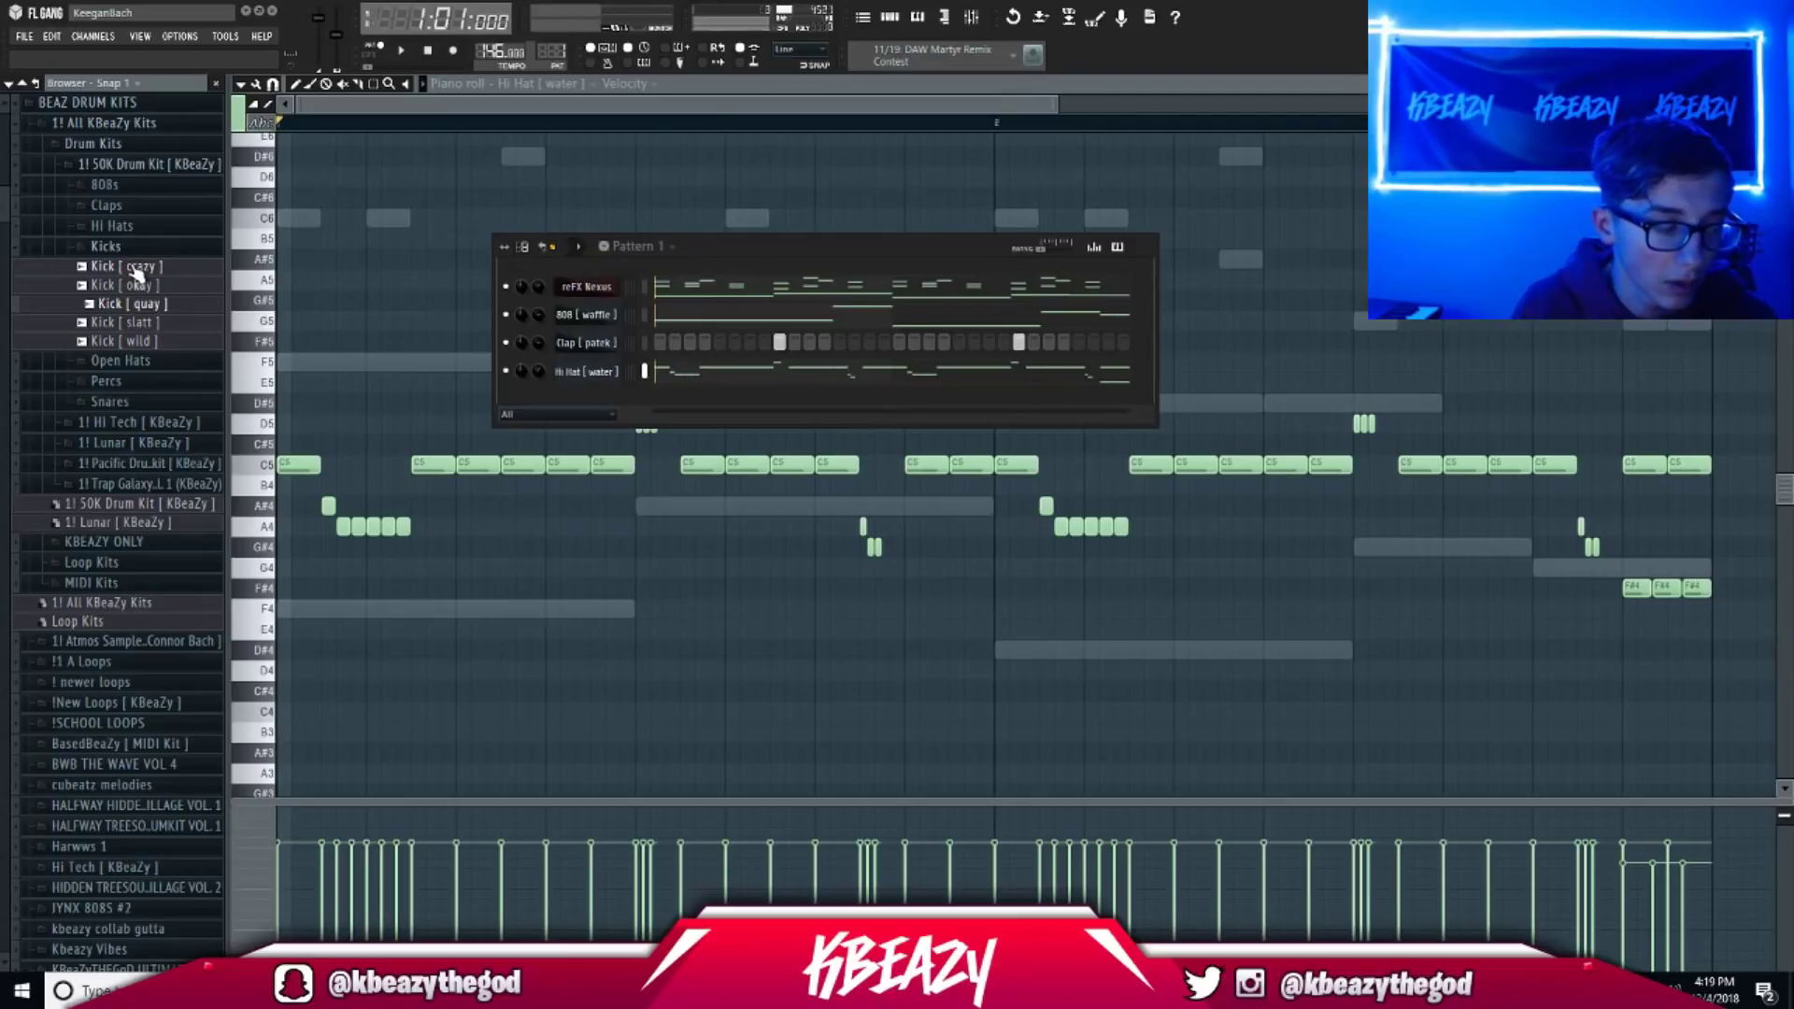
drag(580, 387, 581, 393)
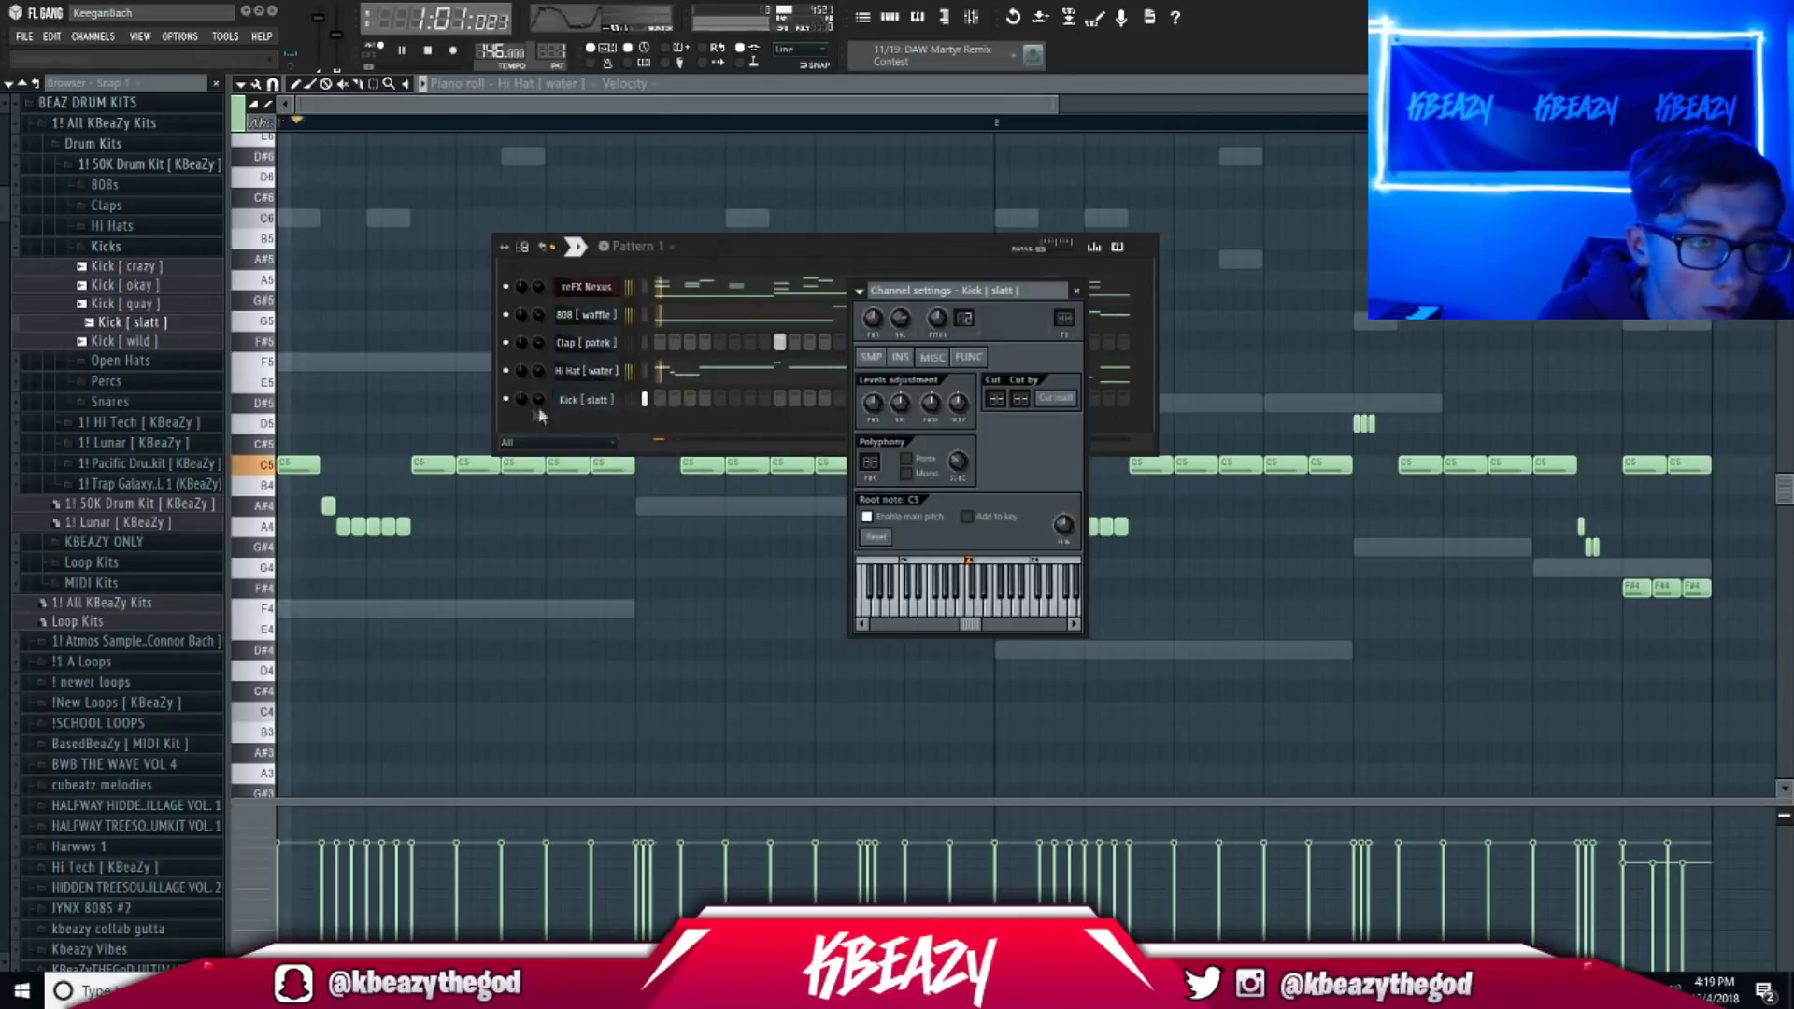
click(657, 398)
key(space)
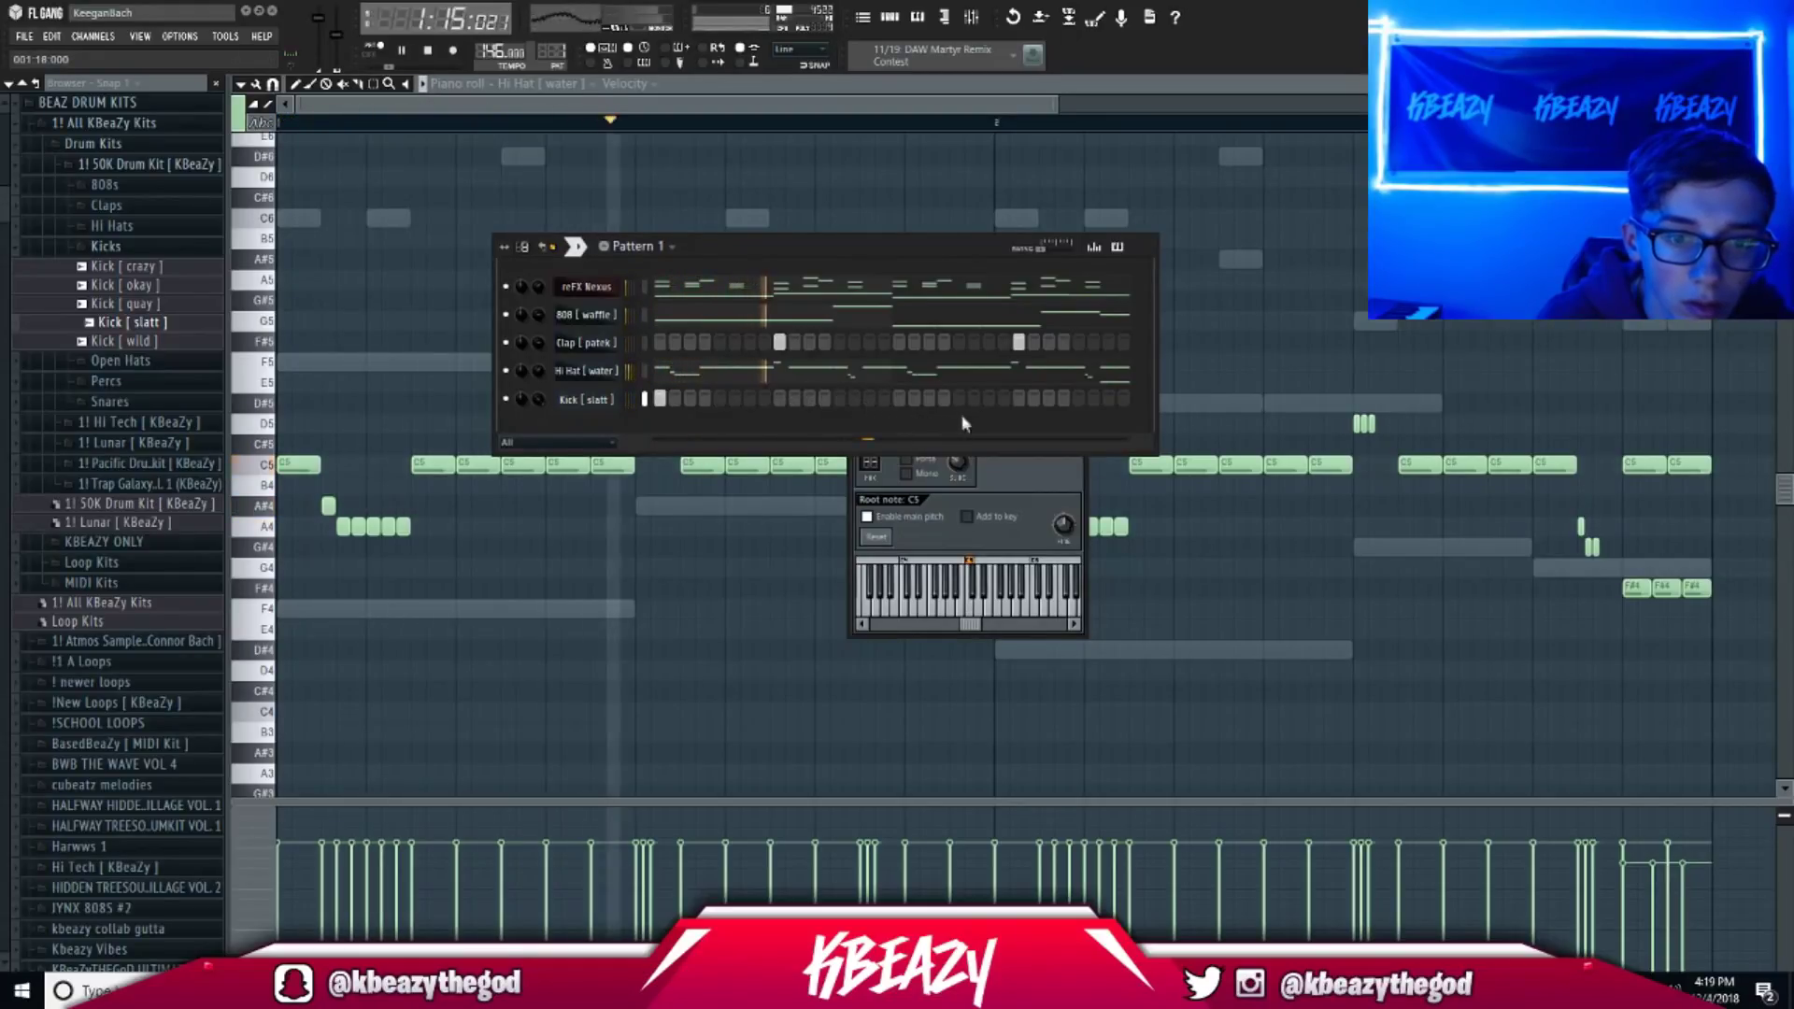
key(space)
click(869, 398)
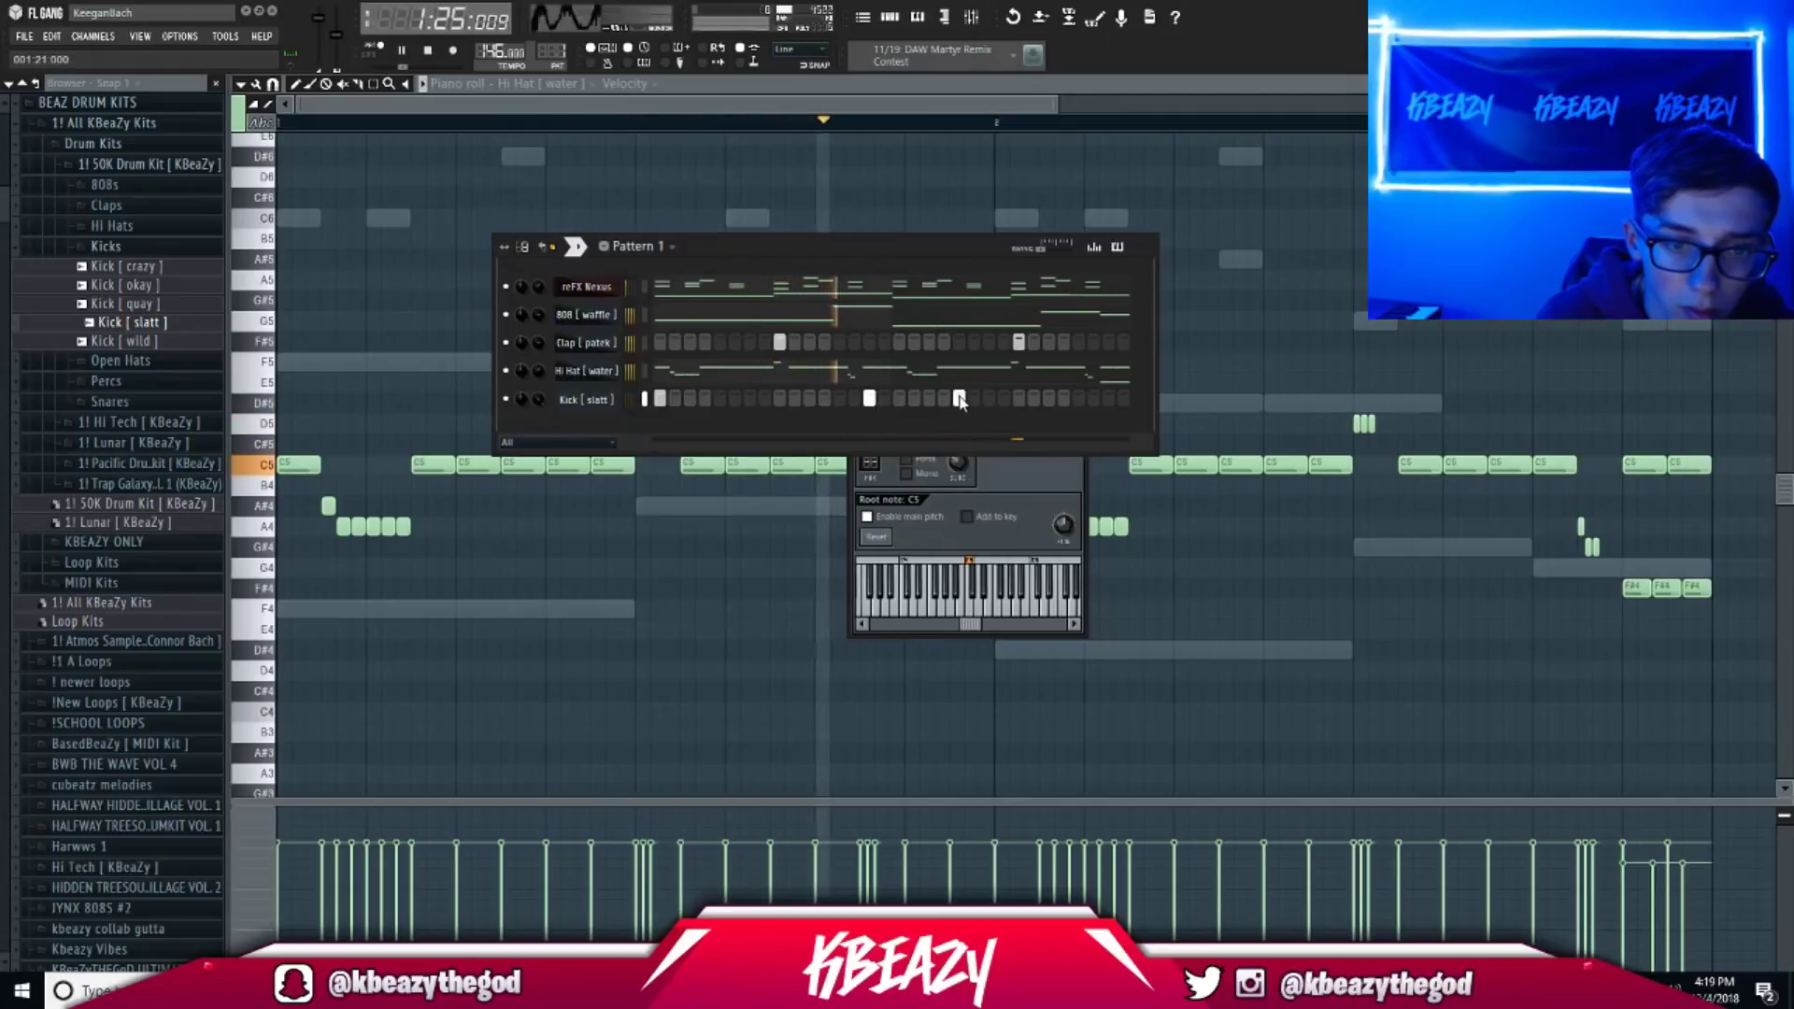
key(space)
click(749, 398)
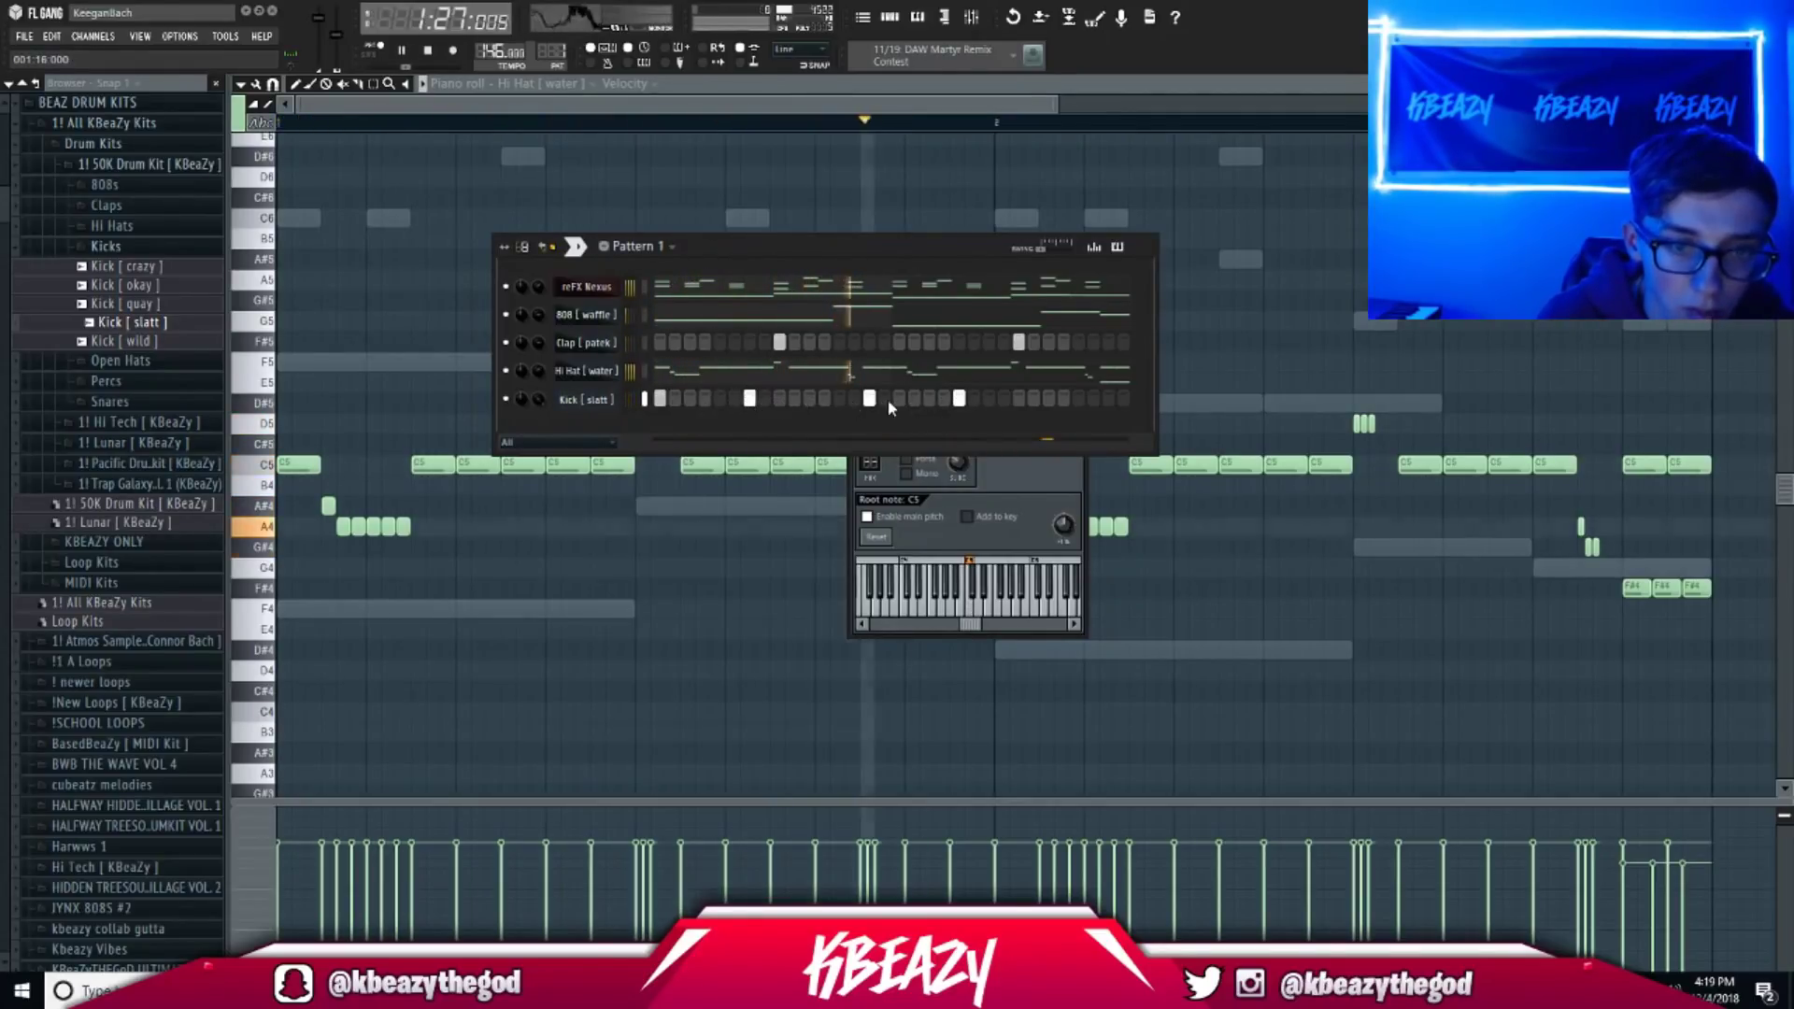
right_click(751, 399)
right_click(867, 398)
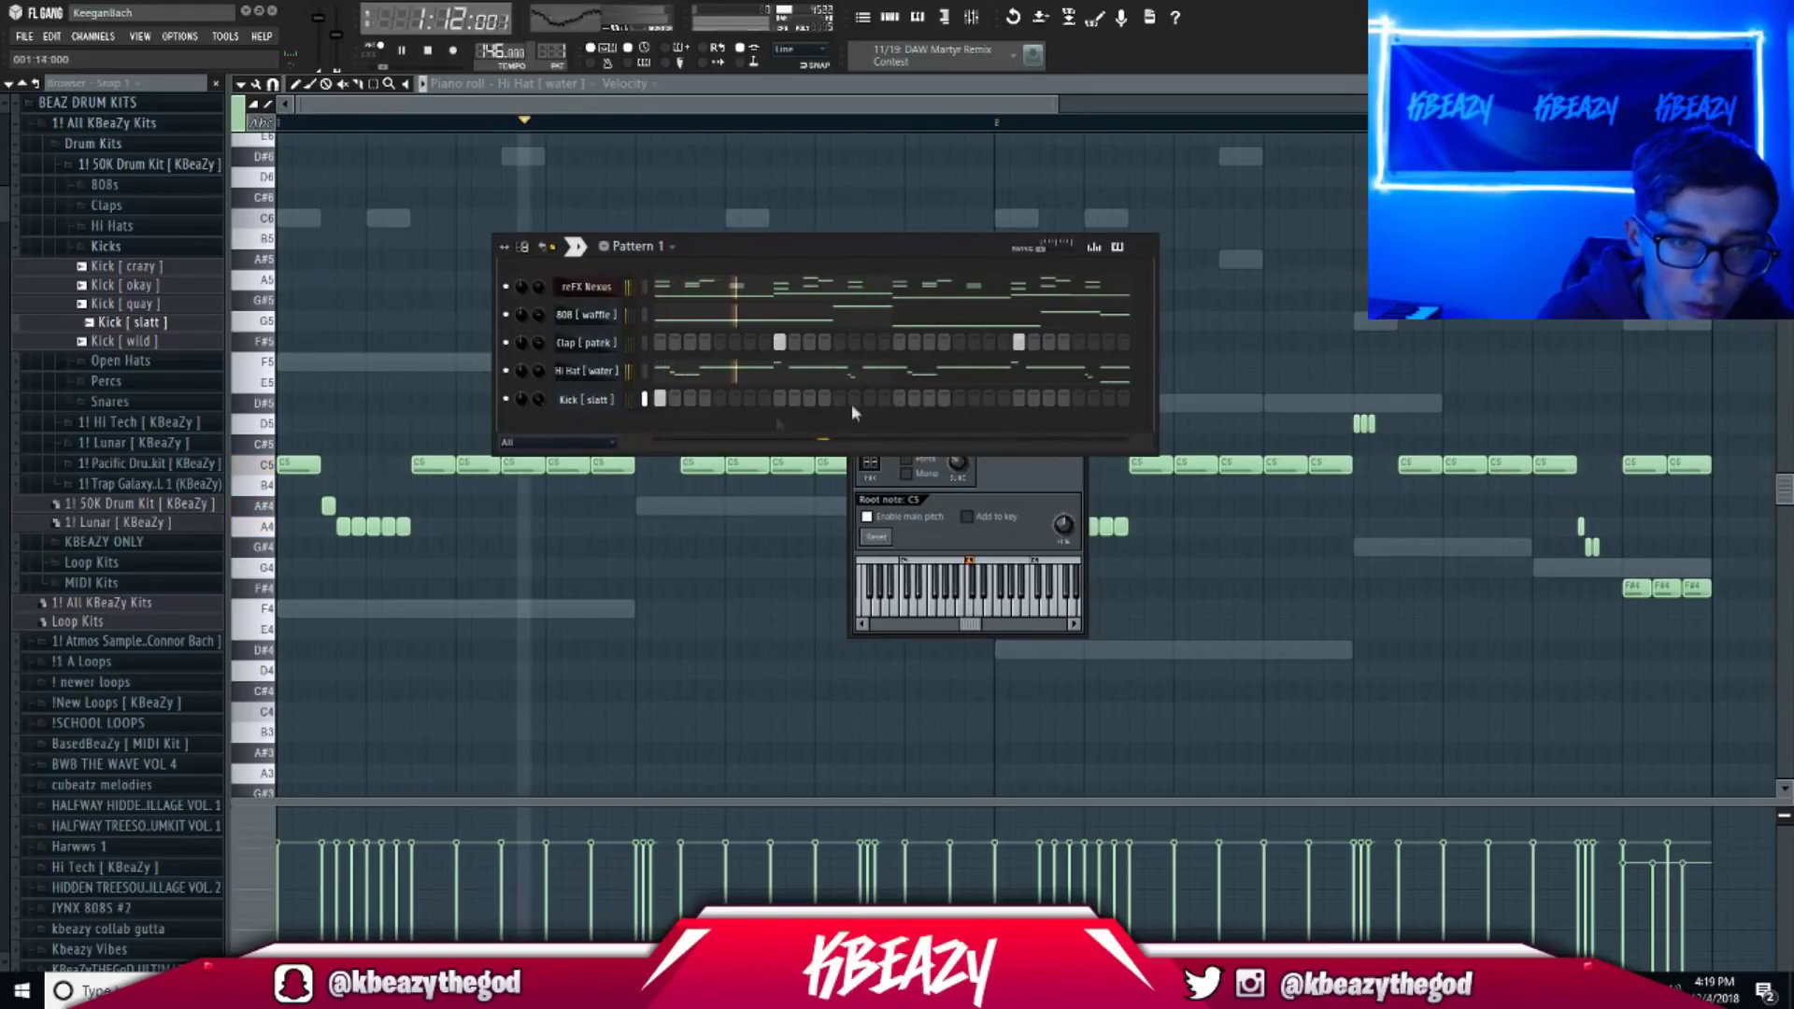
Open the kick in the piano roll and add C5 notes on steps 1, 7 and 11 of bar 2.
right_click(606, 400)
click(673, 399)
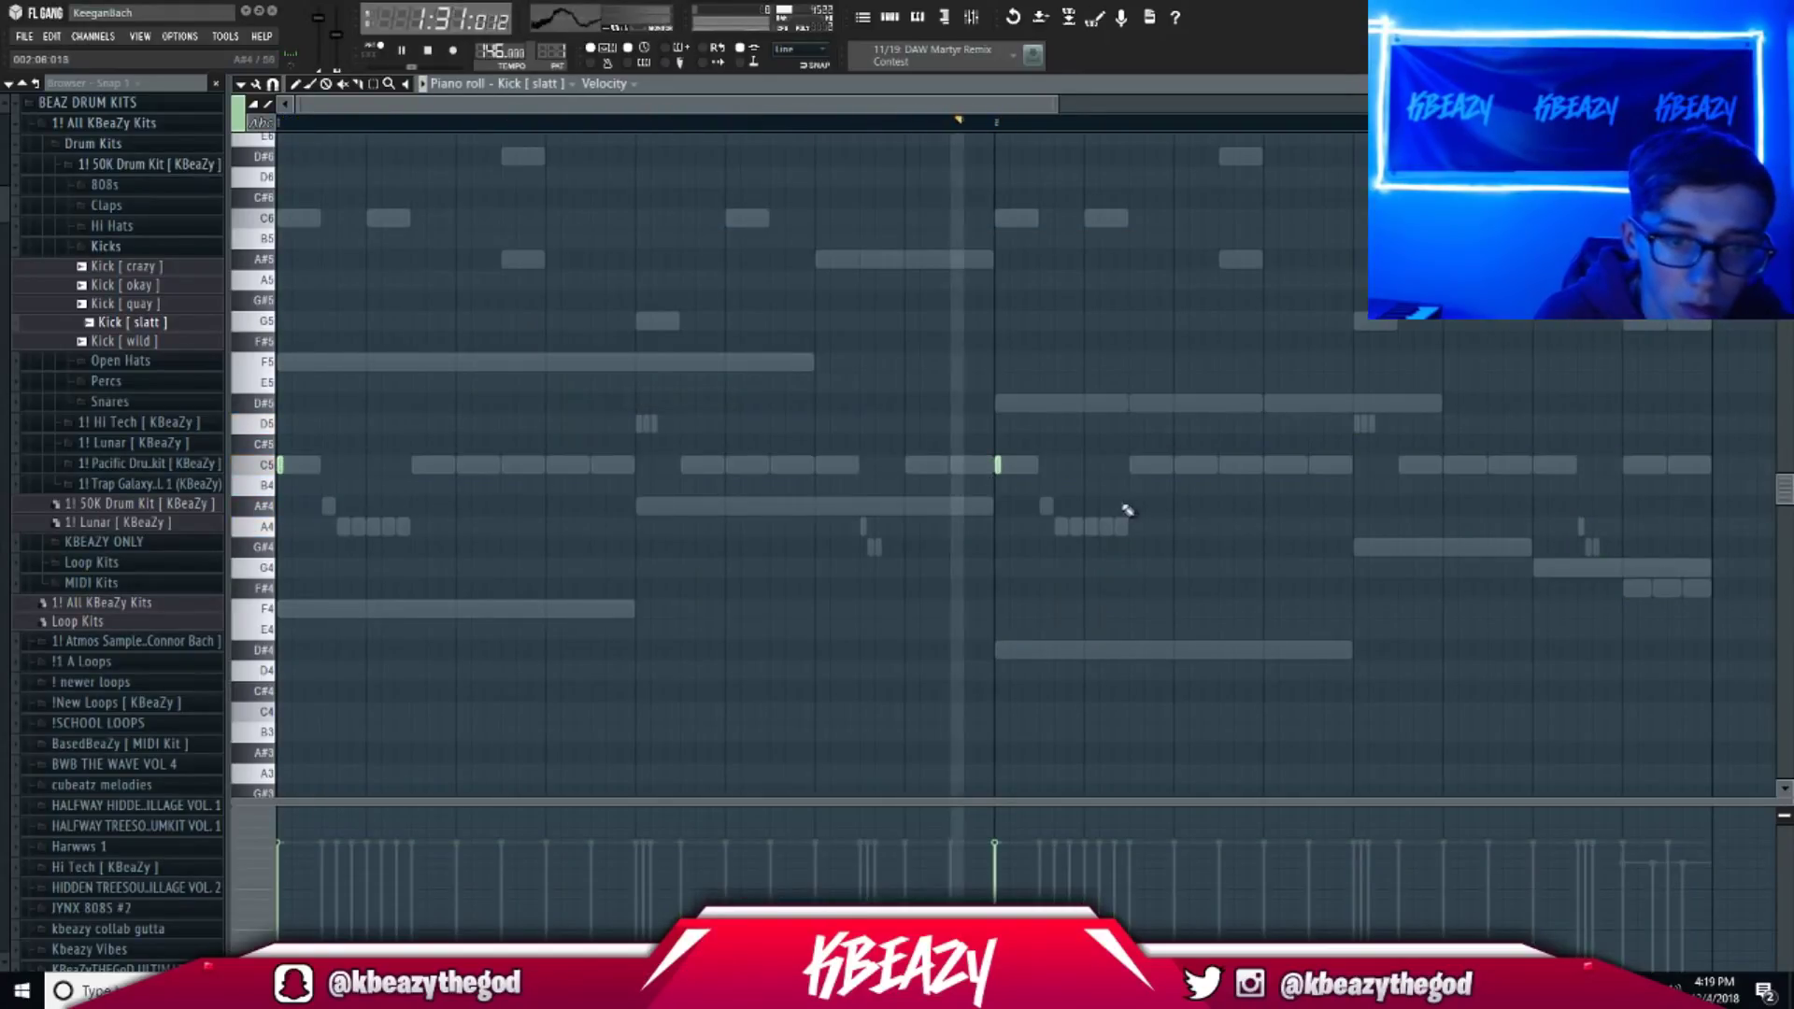
click(1139, 465)
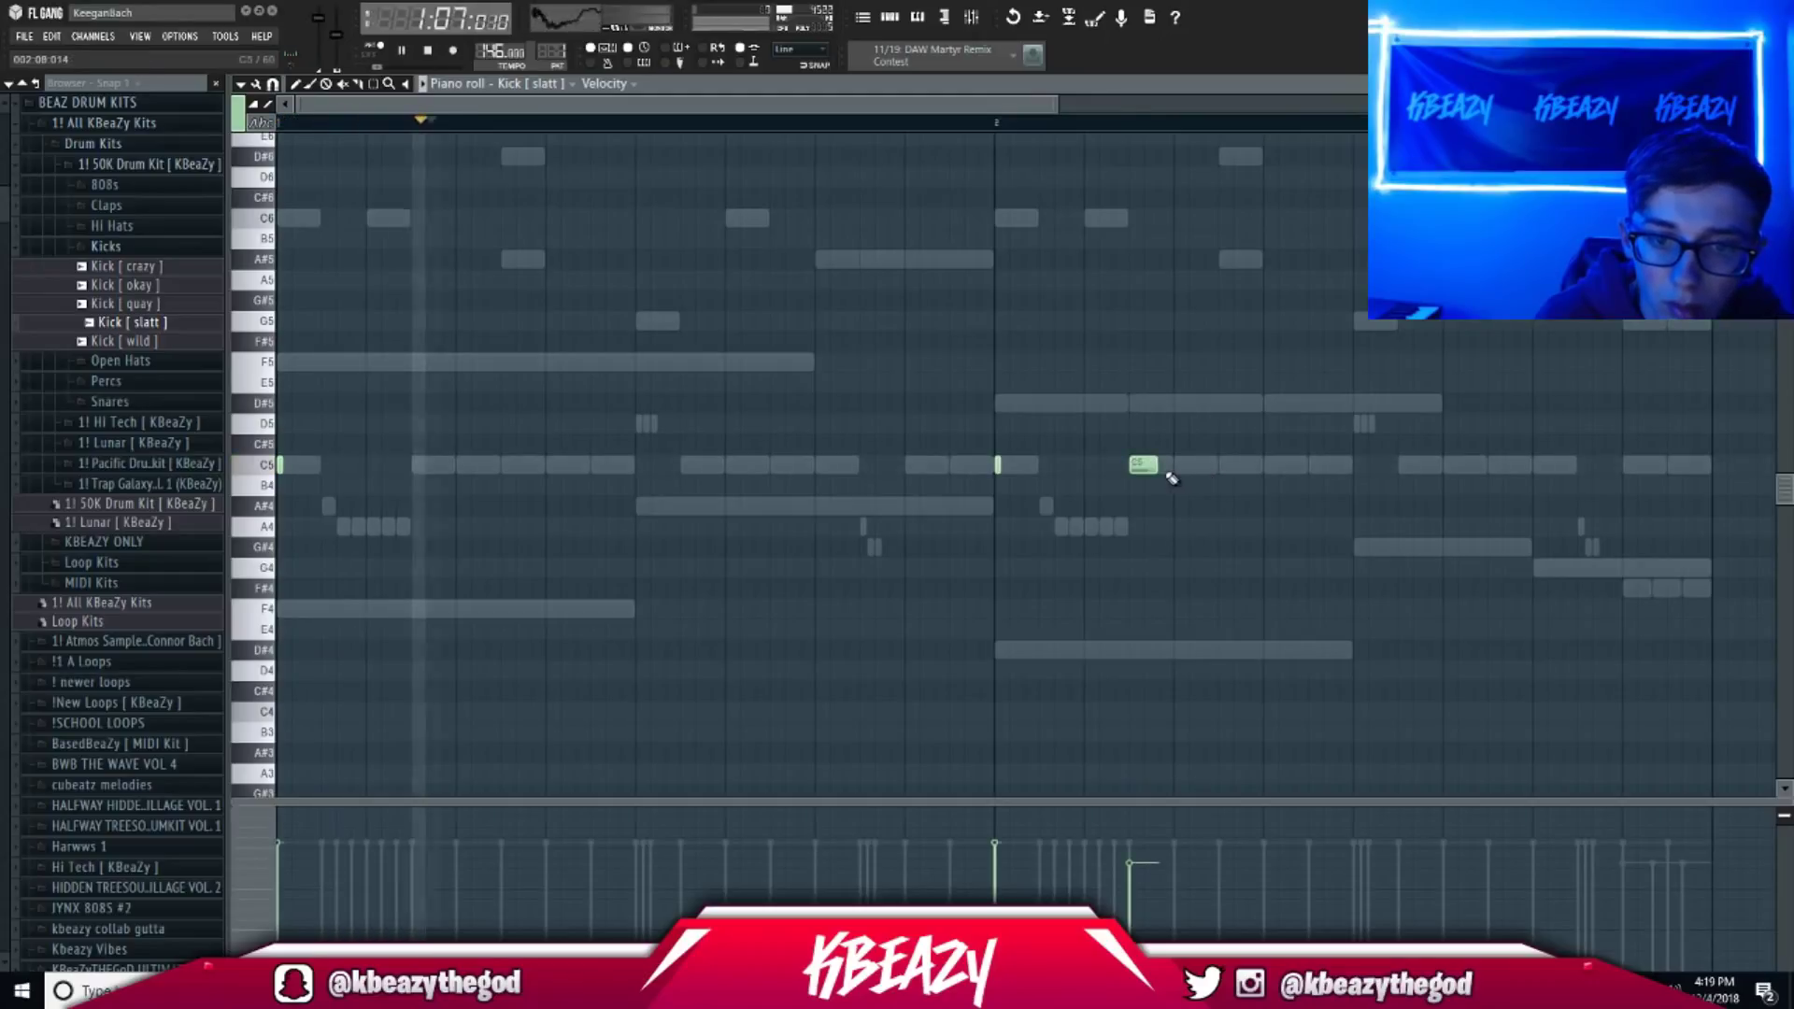
click(1225, 465)
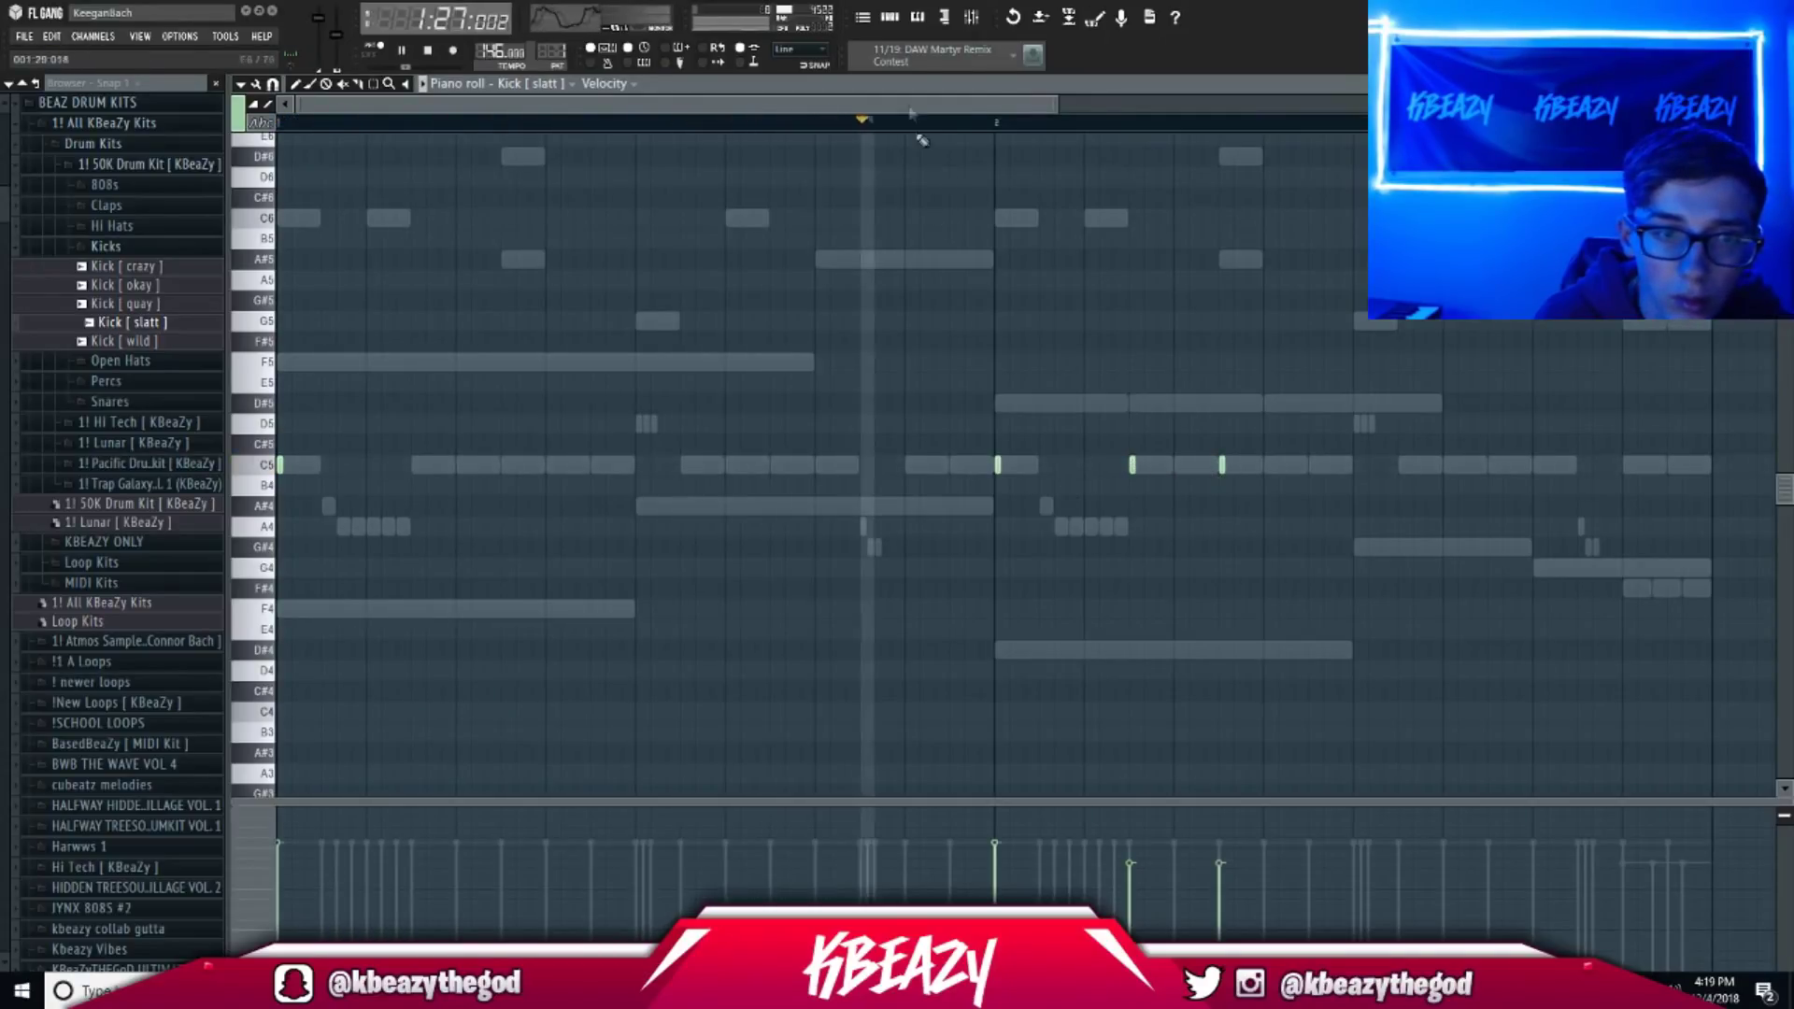
Replace the kick on step 11 of bar 2 with one on step 13 and add kicks on steps 21, 29 and 31.
drag(1054, 104, 1465, 107)
right_click(886, 469)
click(920, 465)
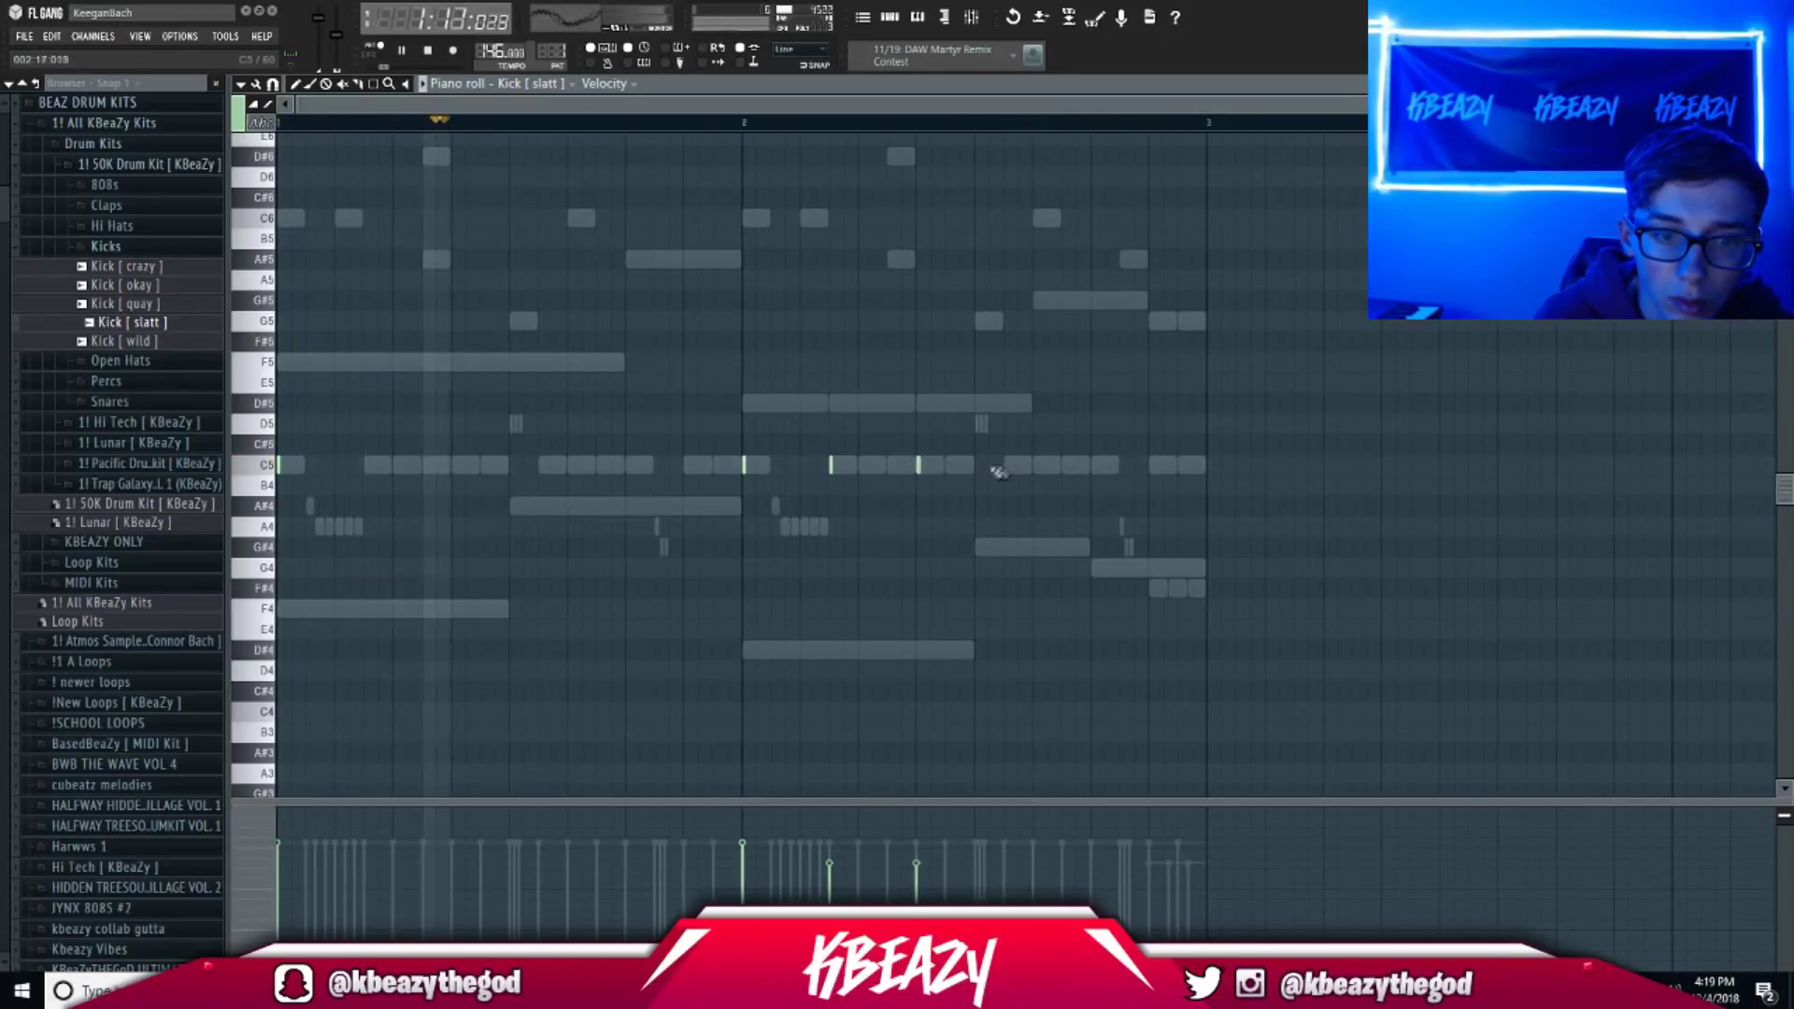
click(1032, 464)
click(1150, 464)
click(1175, 464)
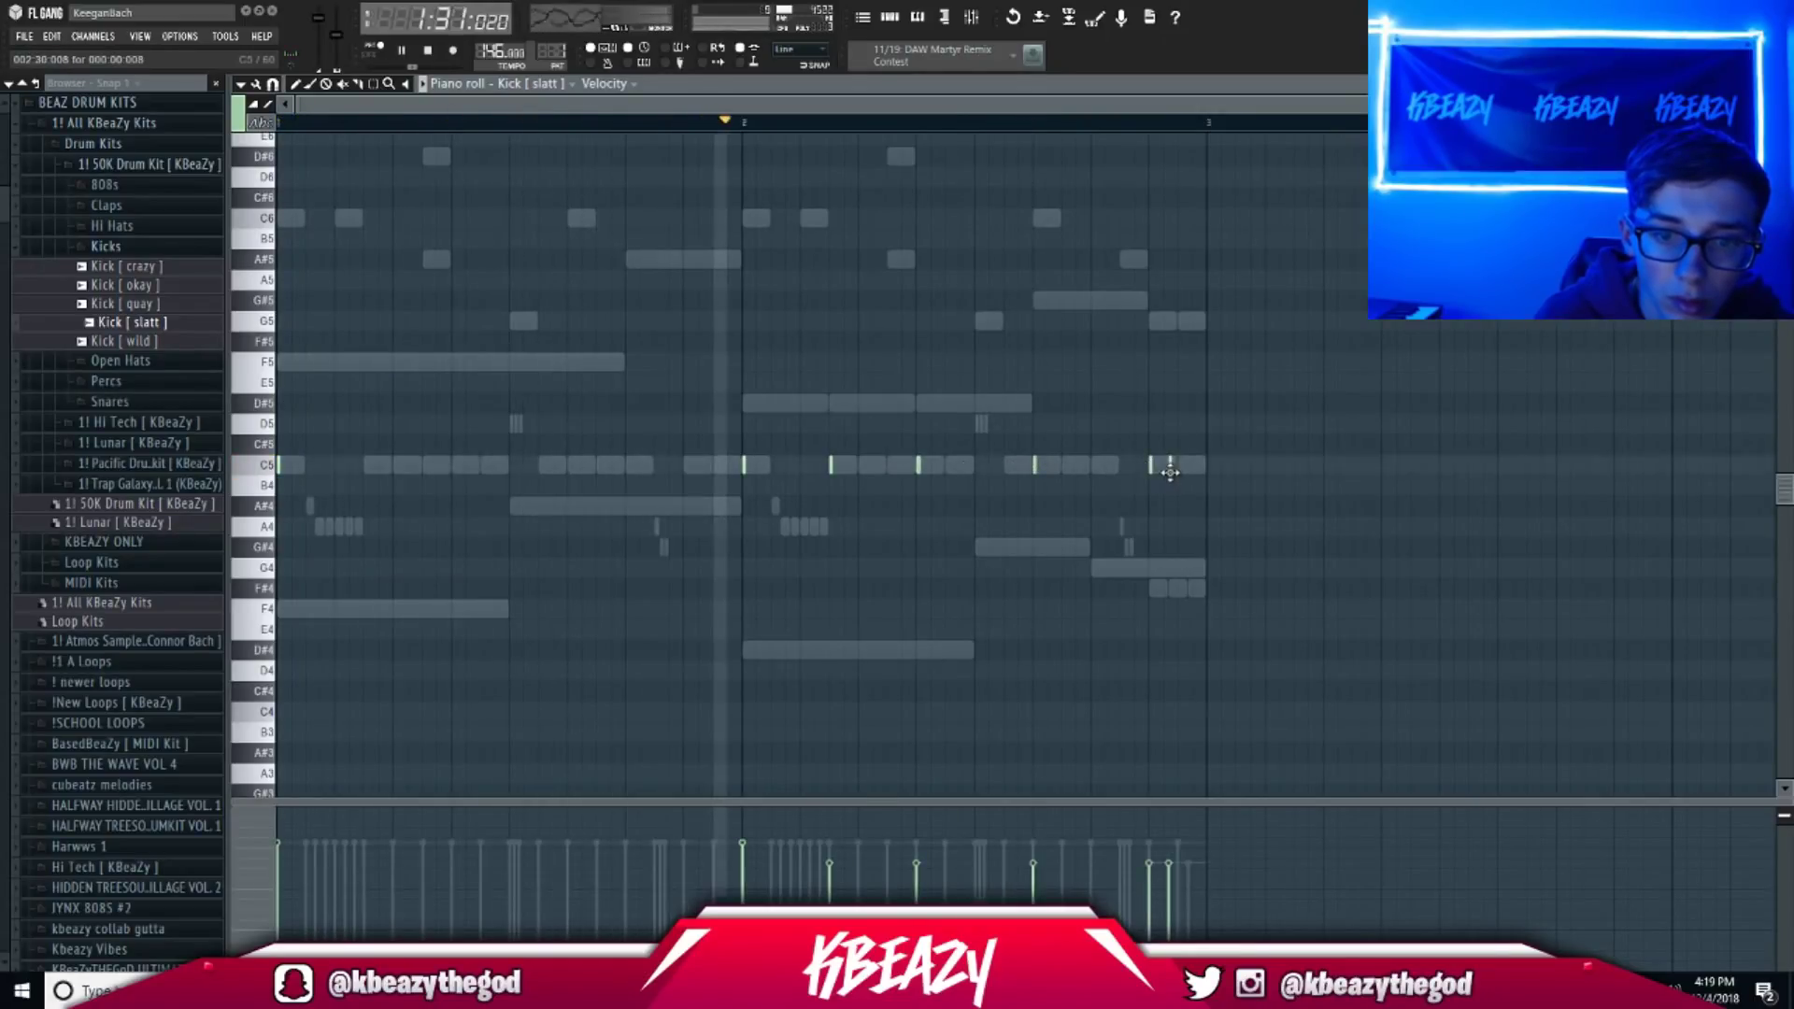
drag(1176, 459, 1184, 460)
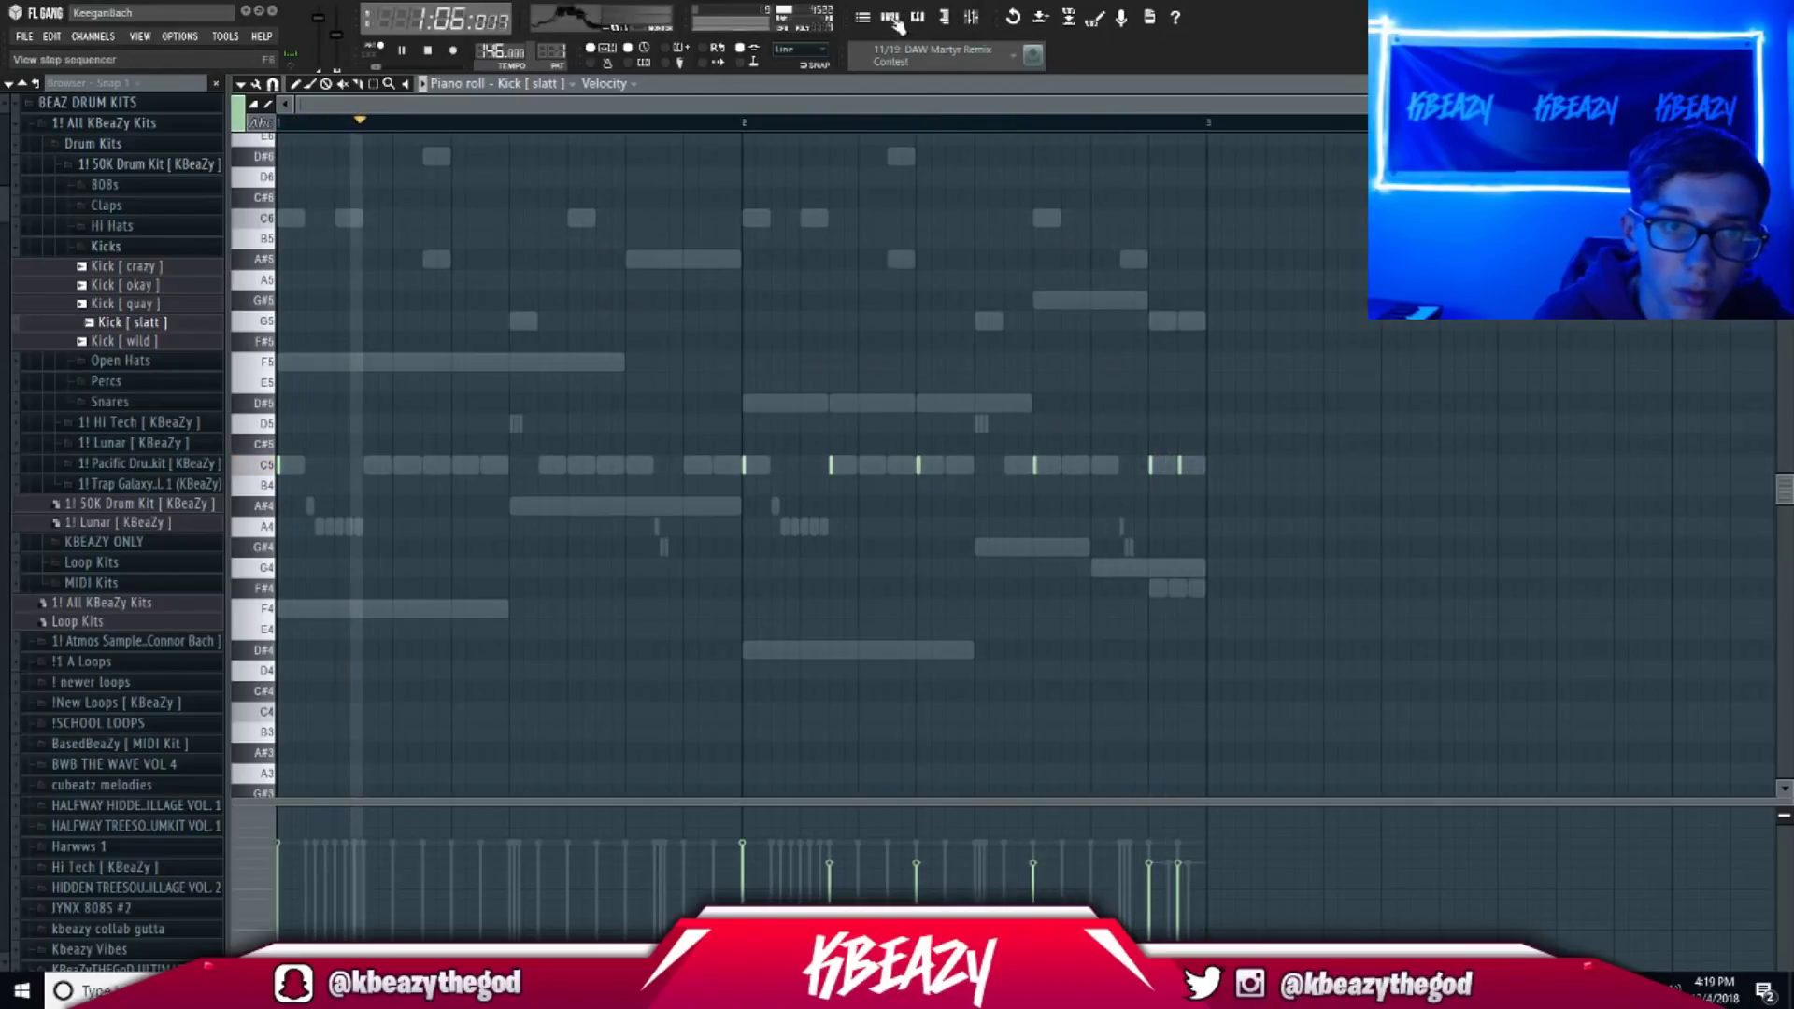
Stop playback, solo the kick channel, and reactivate the 808, clap and hi-hat channels, leaving reFX Nexus muted.
key(F6)
key(space)
right_click(510, 400)
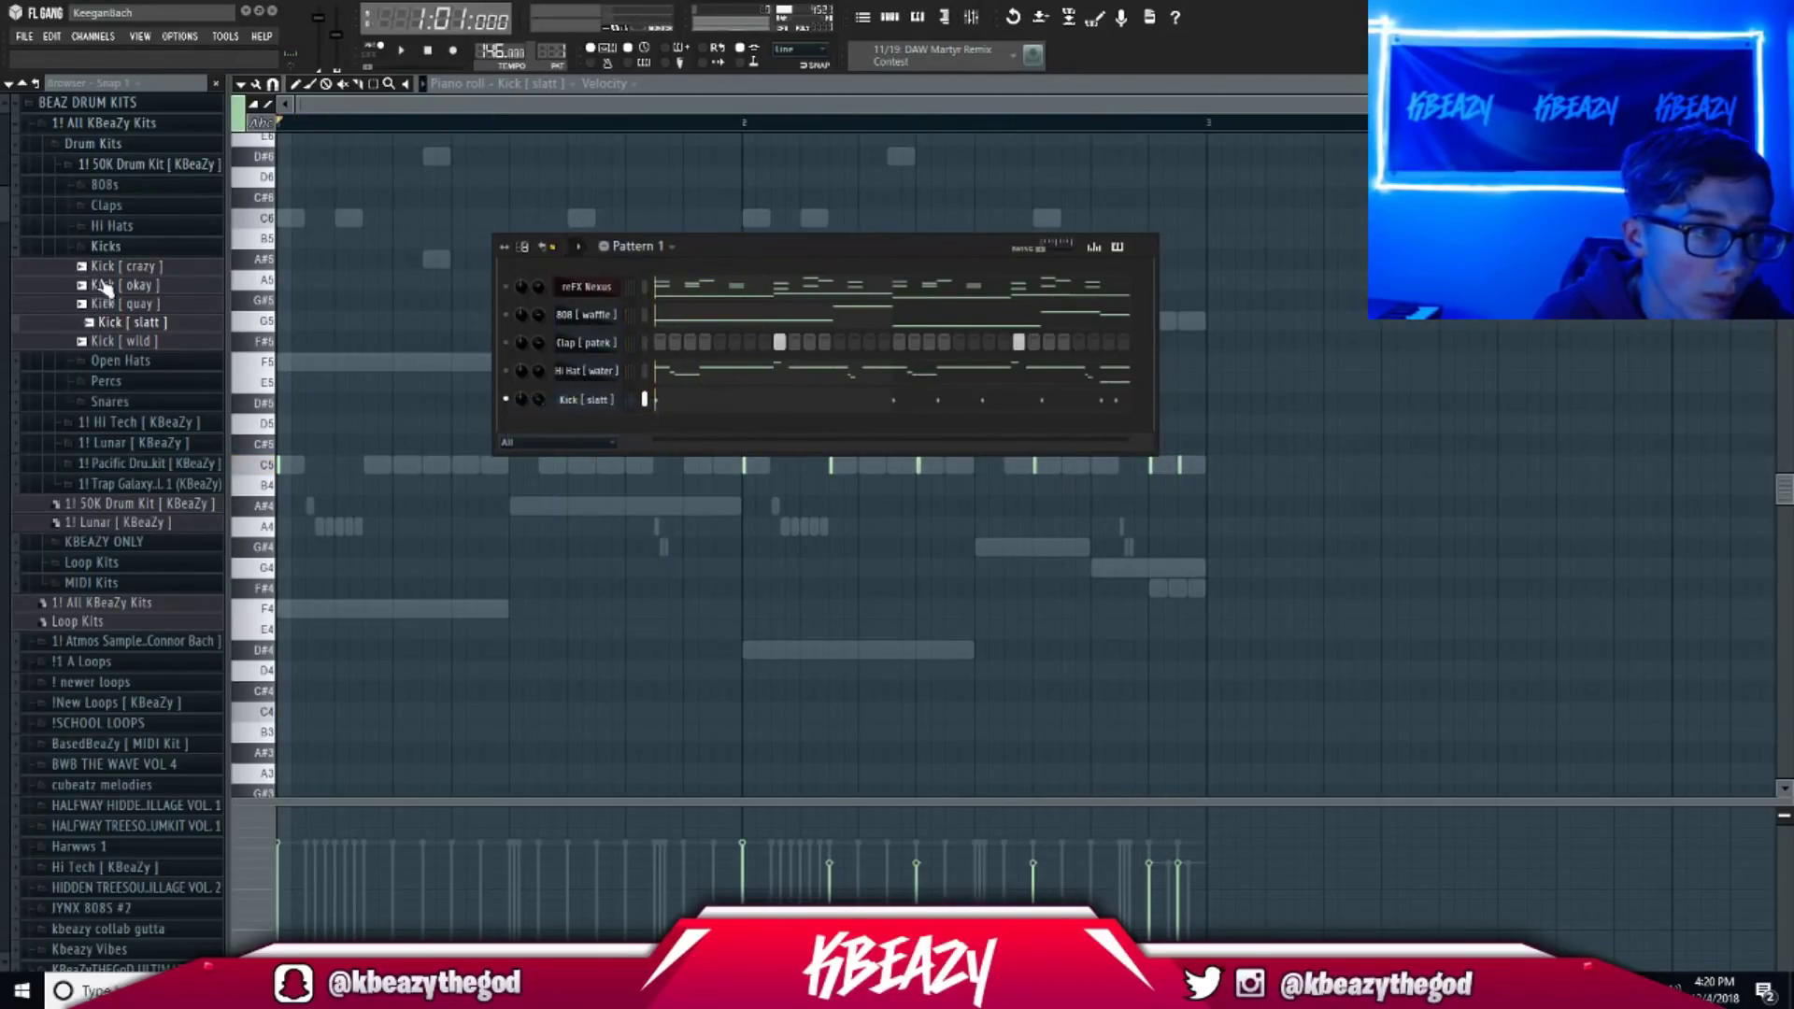
click(507, 316)
click(507, 343)
click(507, 371)
Try Kick [ crazy ] as the kick channel's sample and look through its sample settings.
drag(131, 266, 565, 408)
click(566, 402)
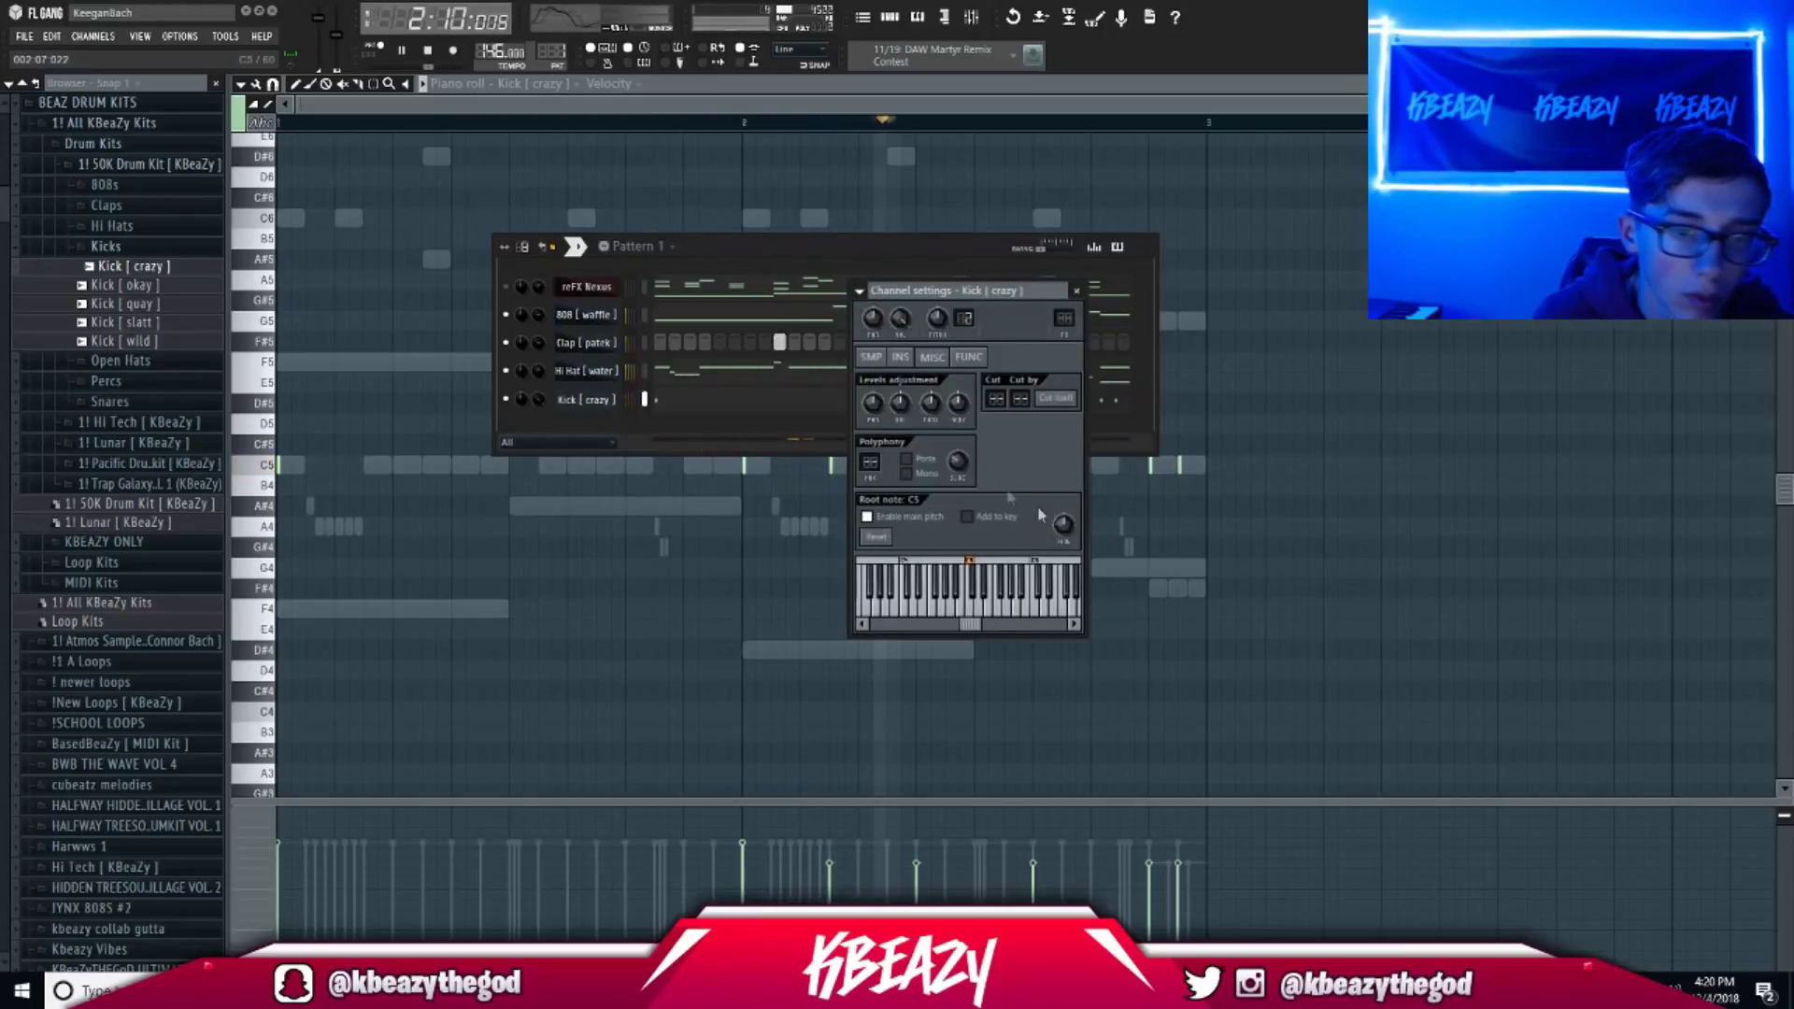
click(871, 357)
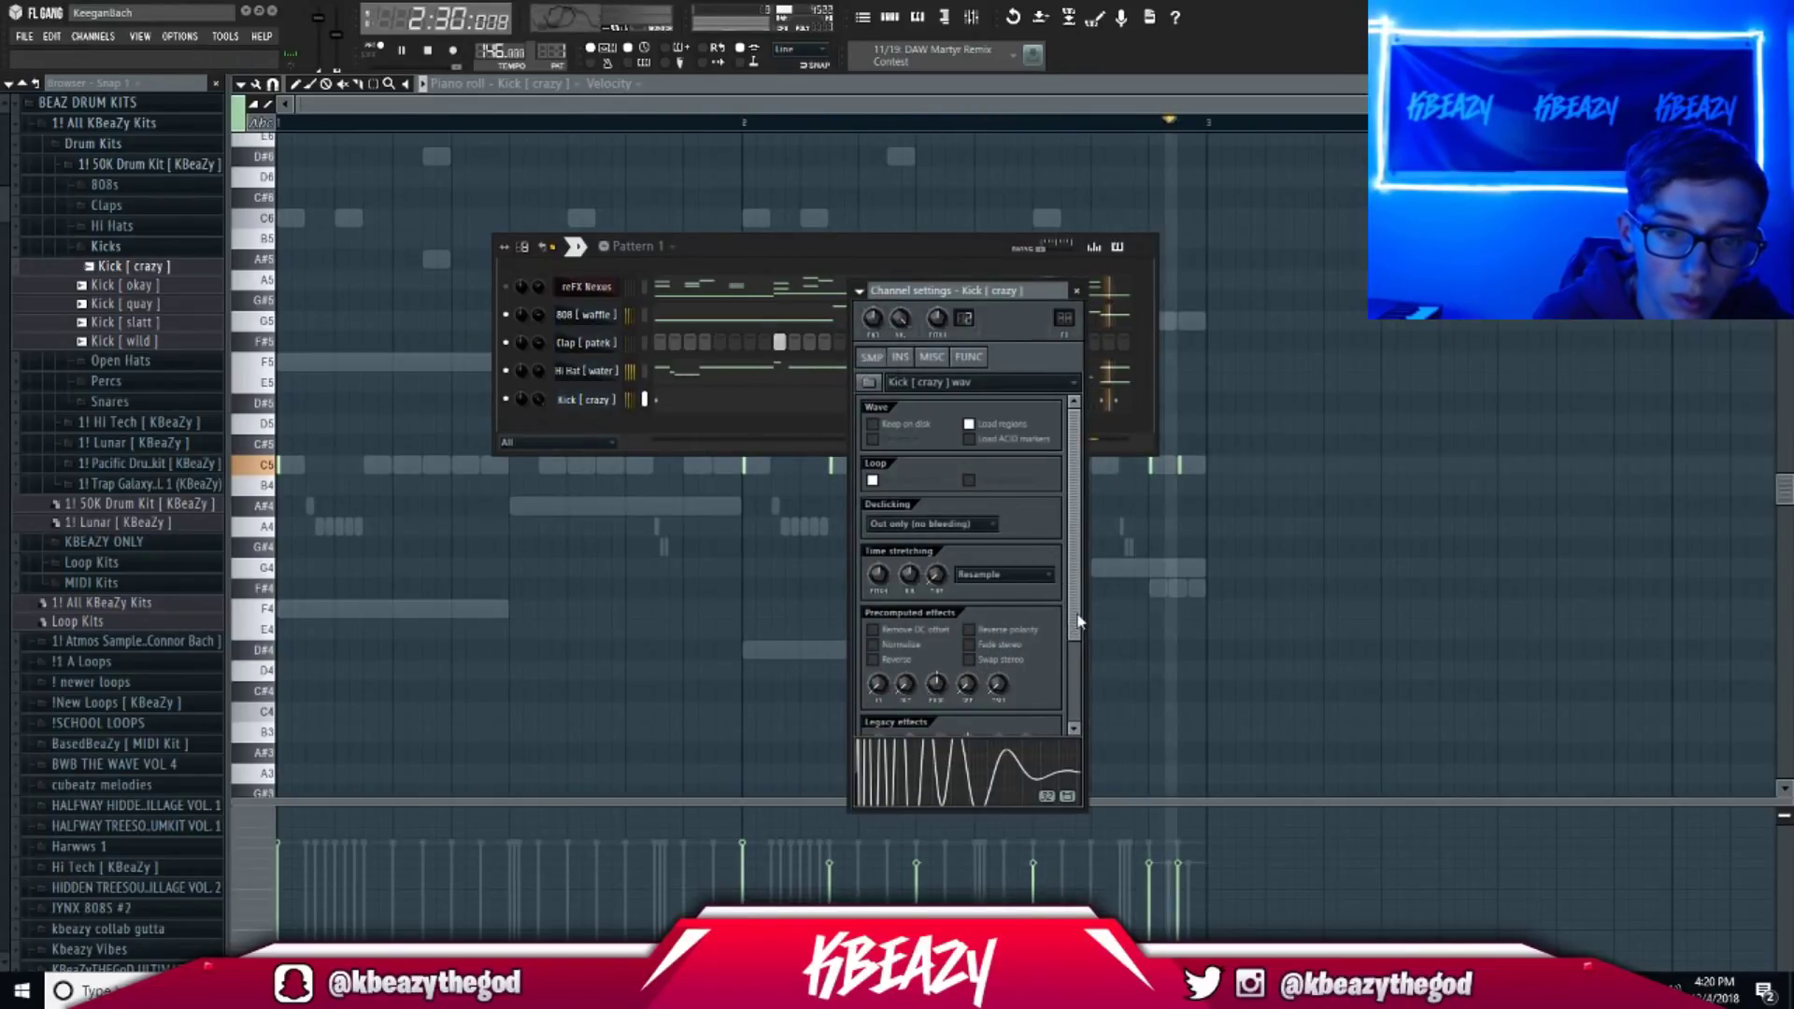
scroll(867, 692, down, 3)
key(space)
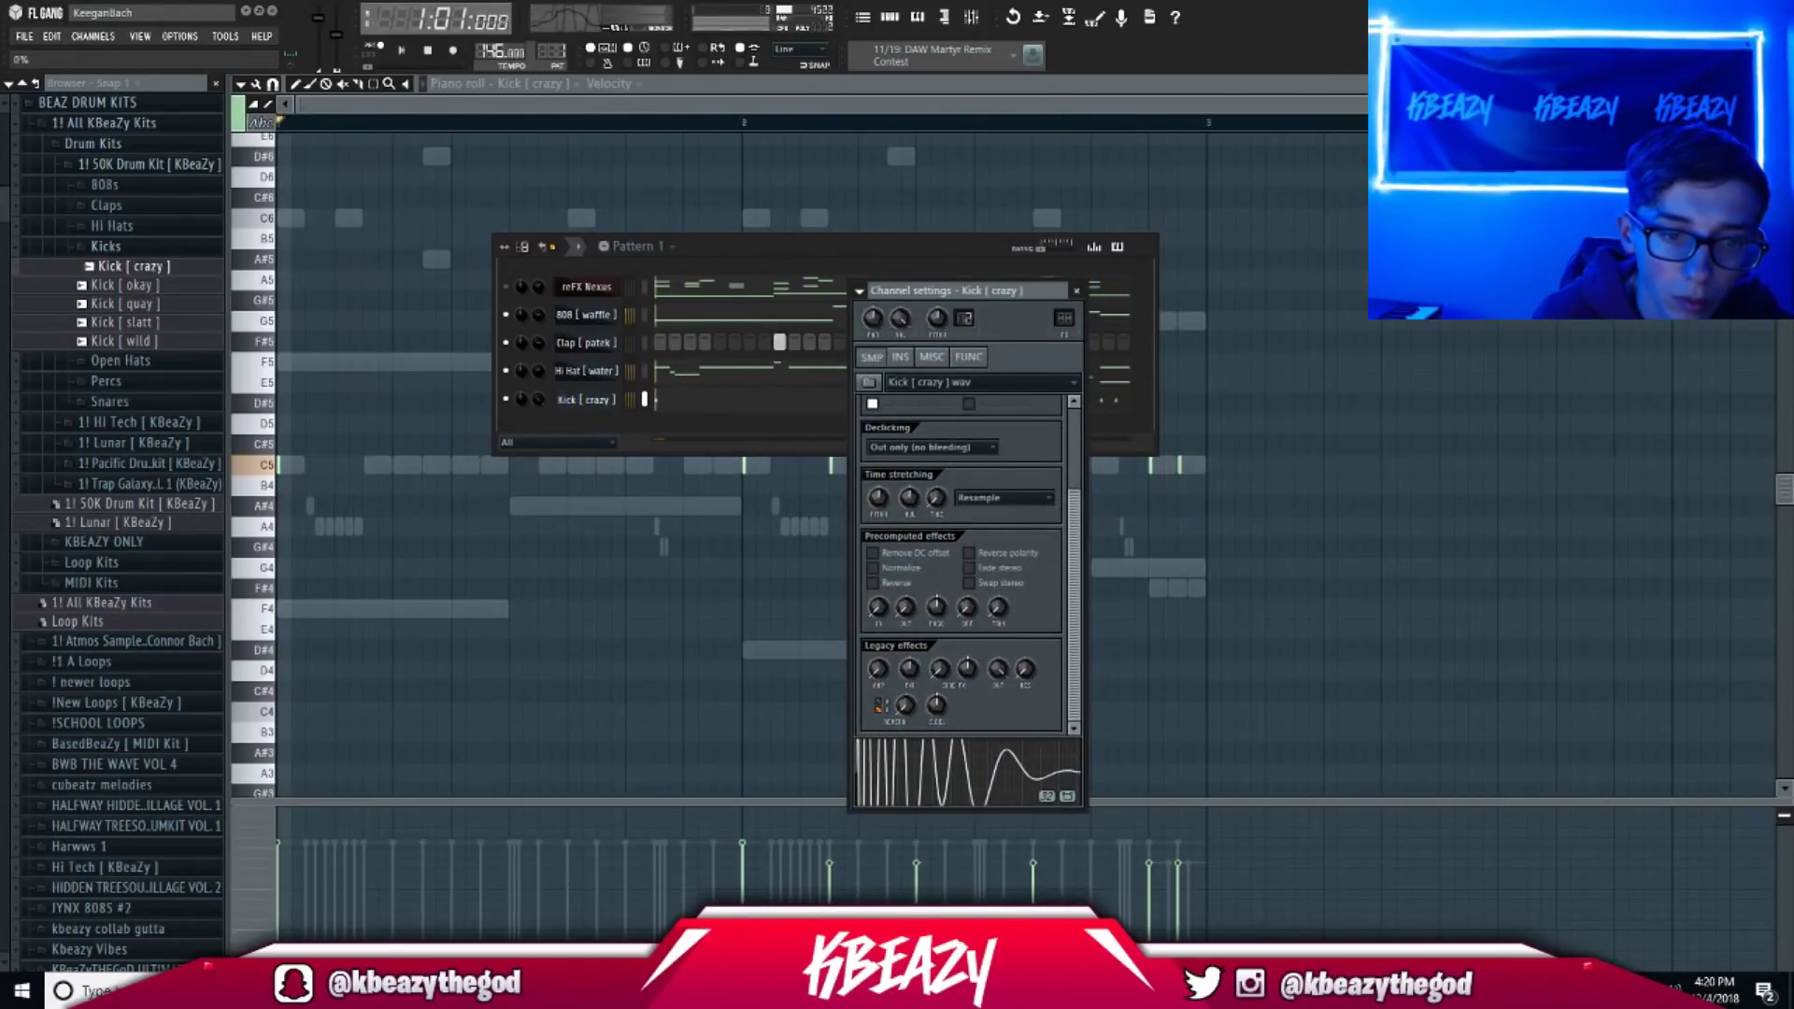
key(space)
Replace the kick channel's sample with Kick [ zone ] from the Hi Tech kit's Kicks folder.
click(103, 248)
click(110, 166)
click(114, 187)
click(114, 267)
drag(138, 364, 585, 399)
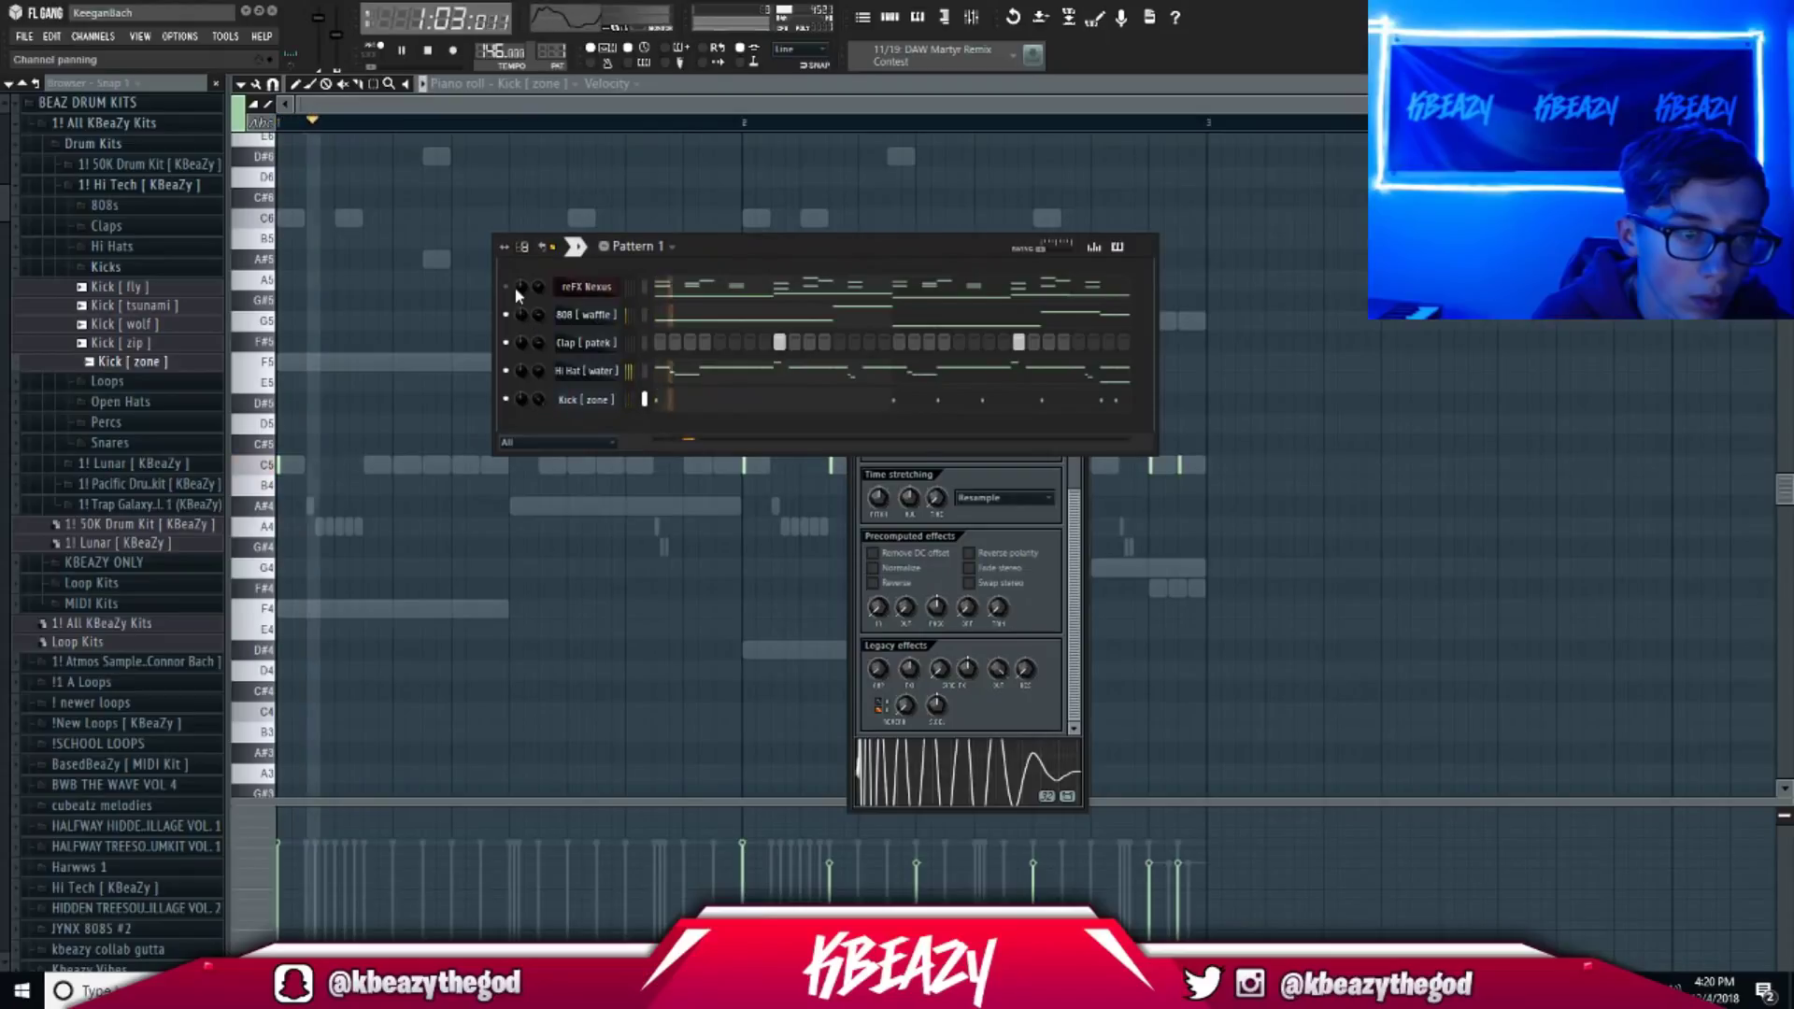
Show the 808's notes in the piano roll, and solo the reFX Nexus channel with its volume at about 64%.
click(537, 84)
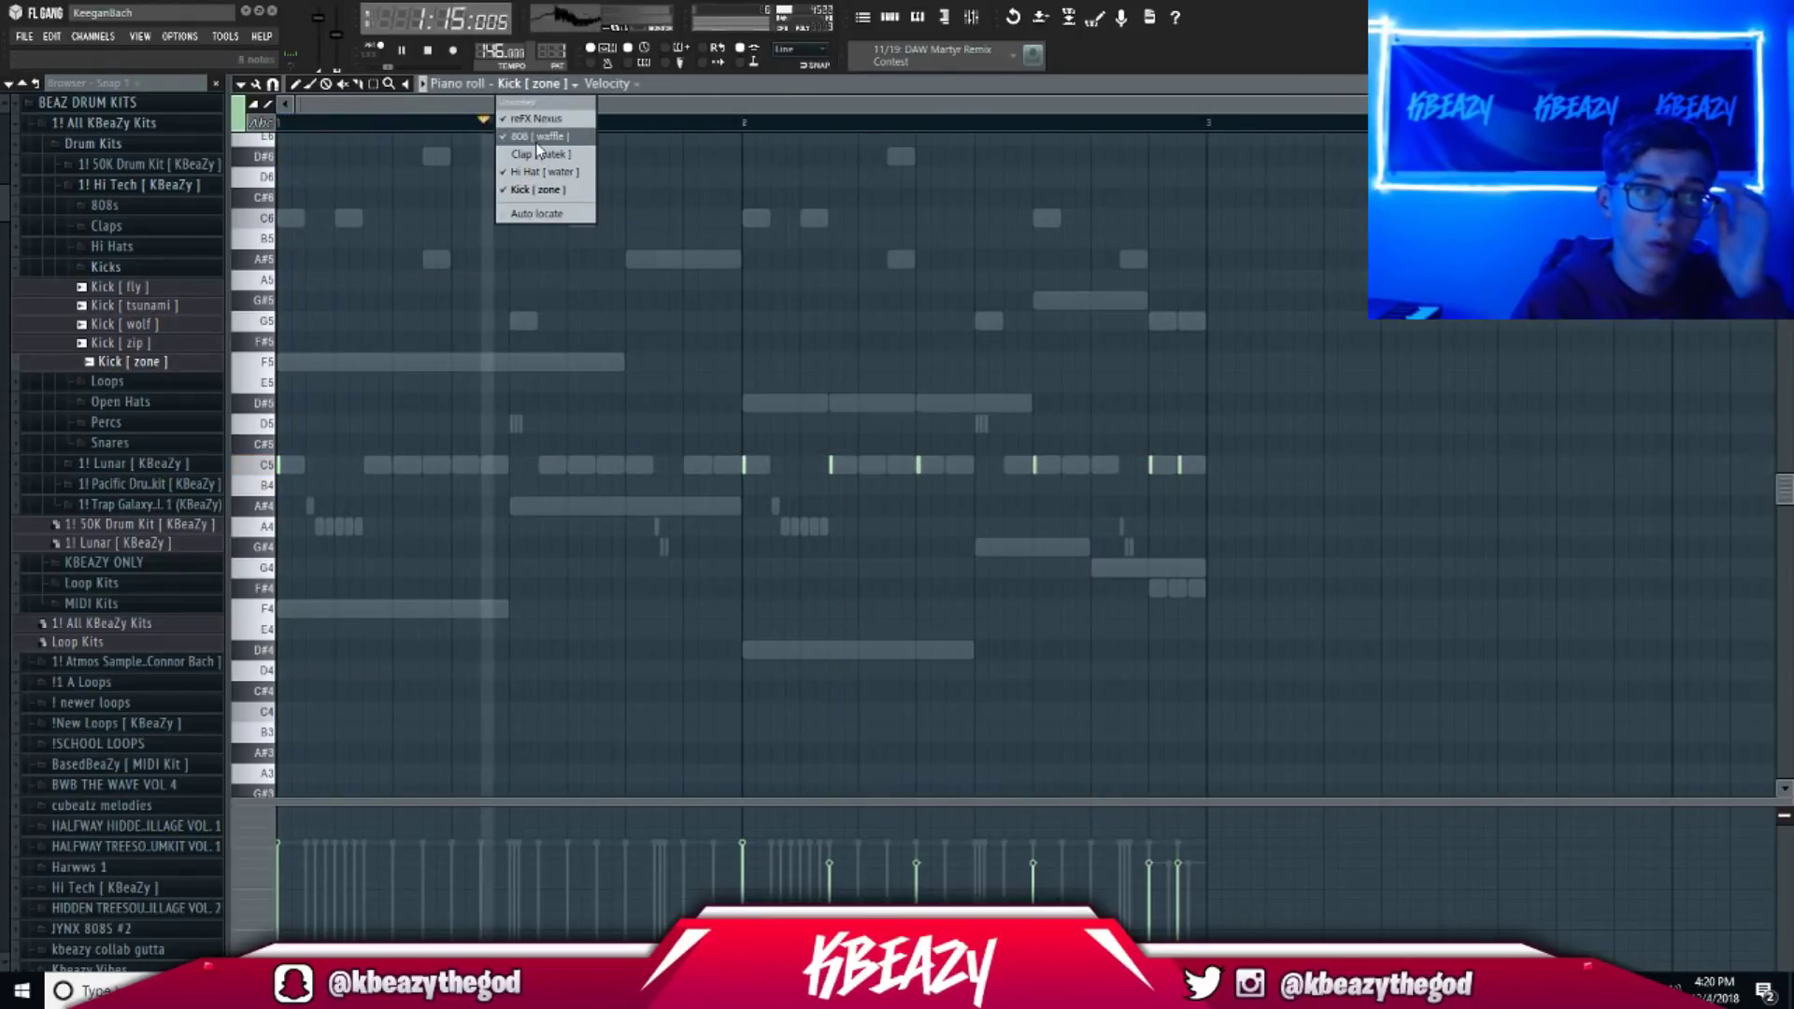
click(548, 128)
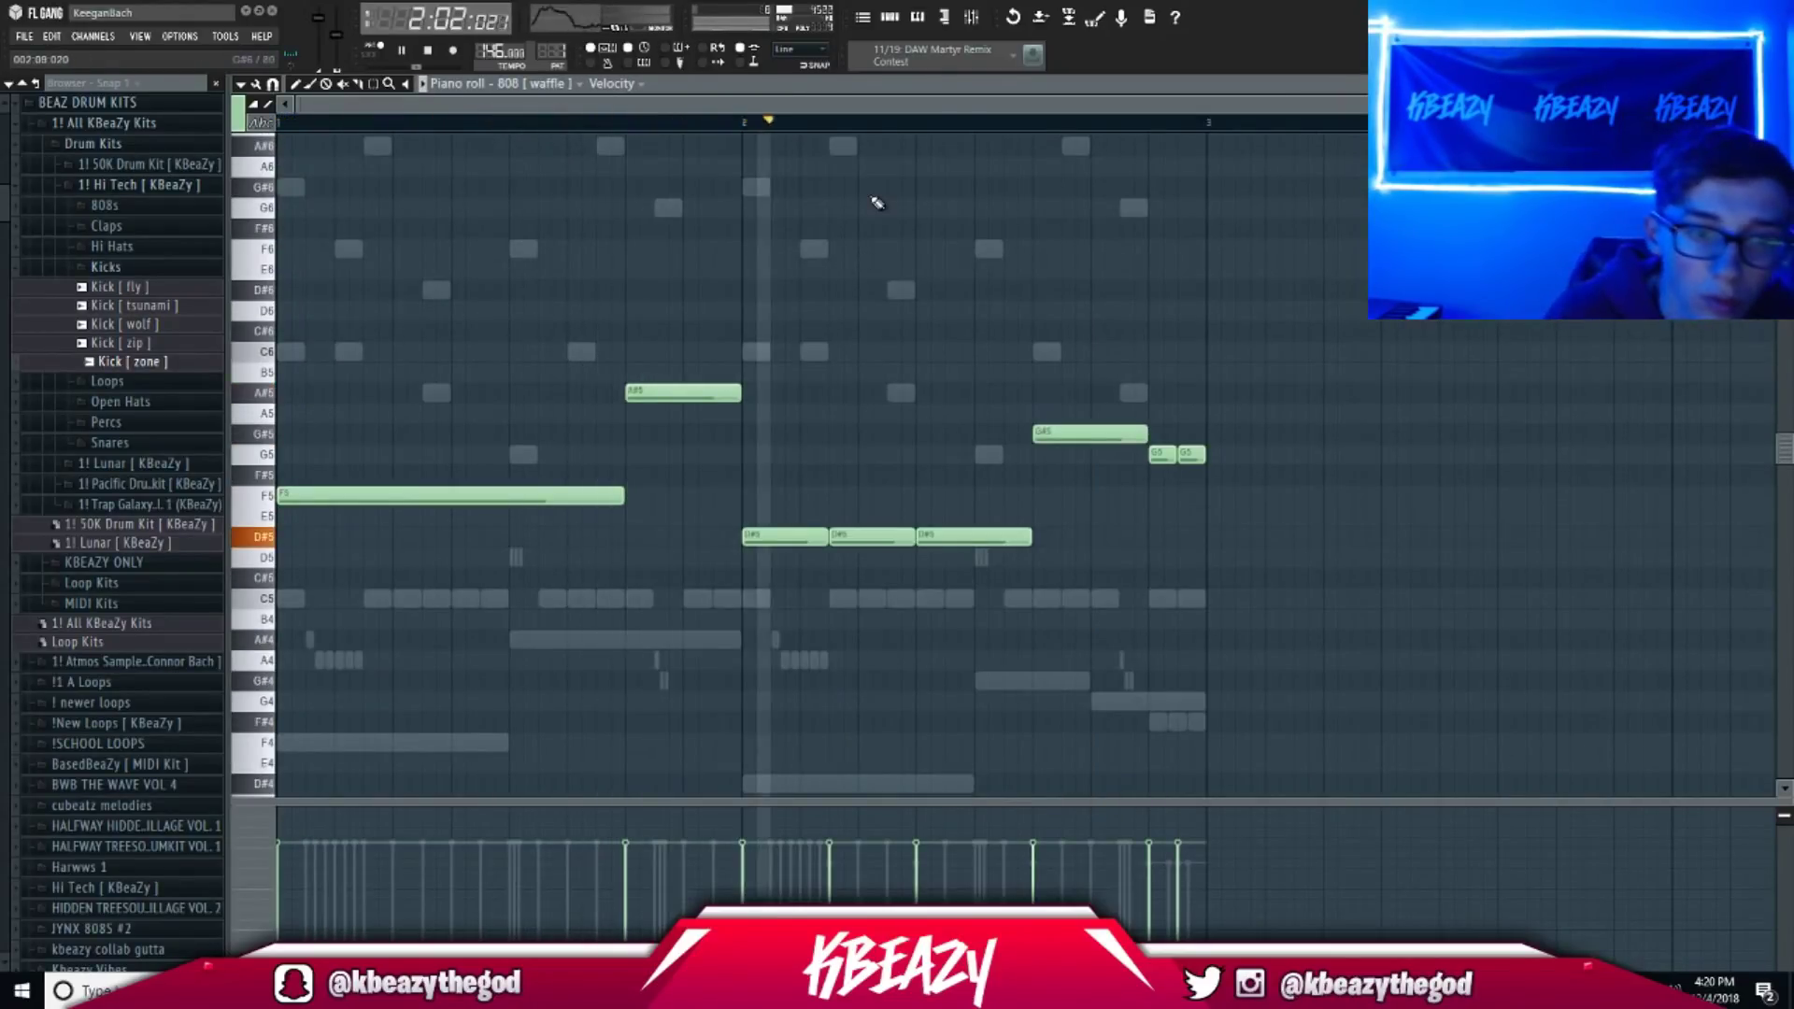
key(F6)
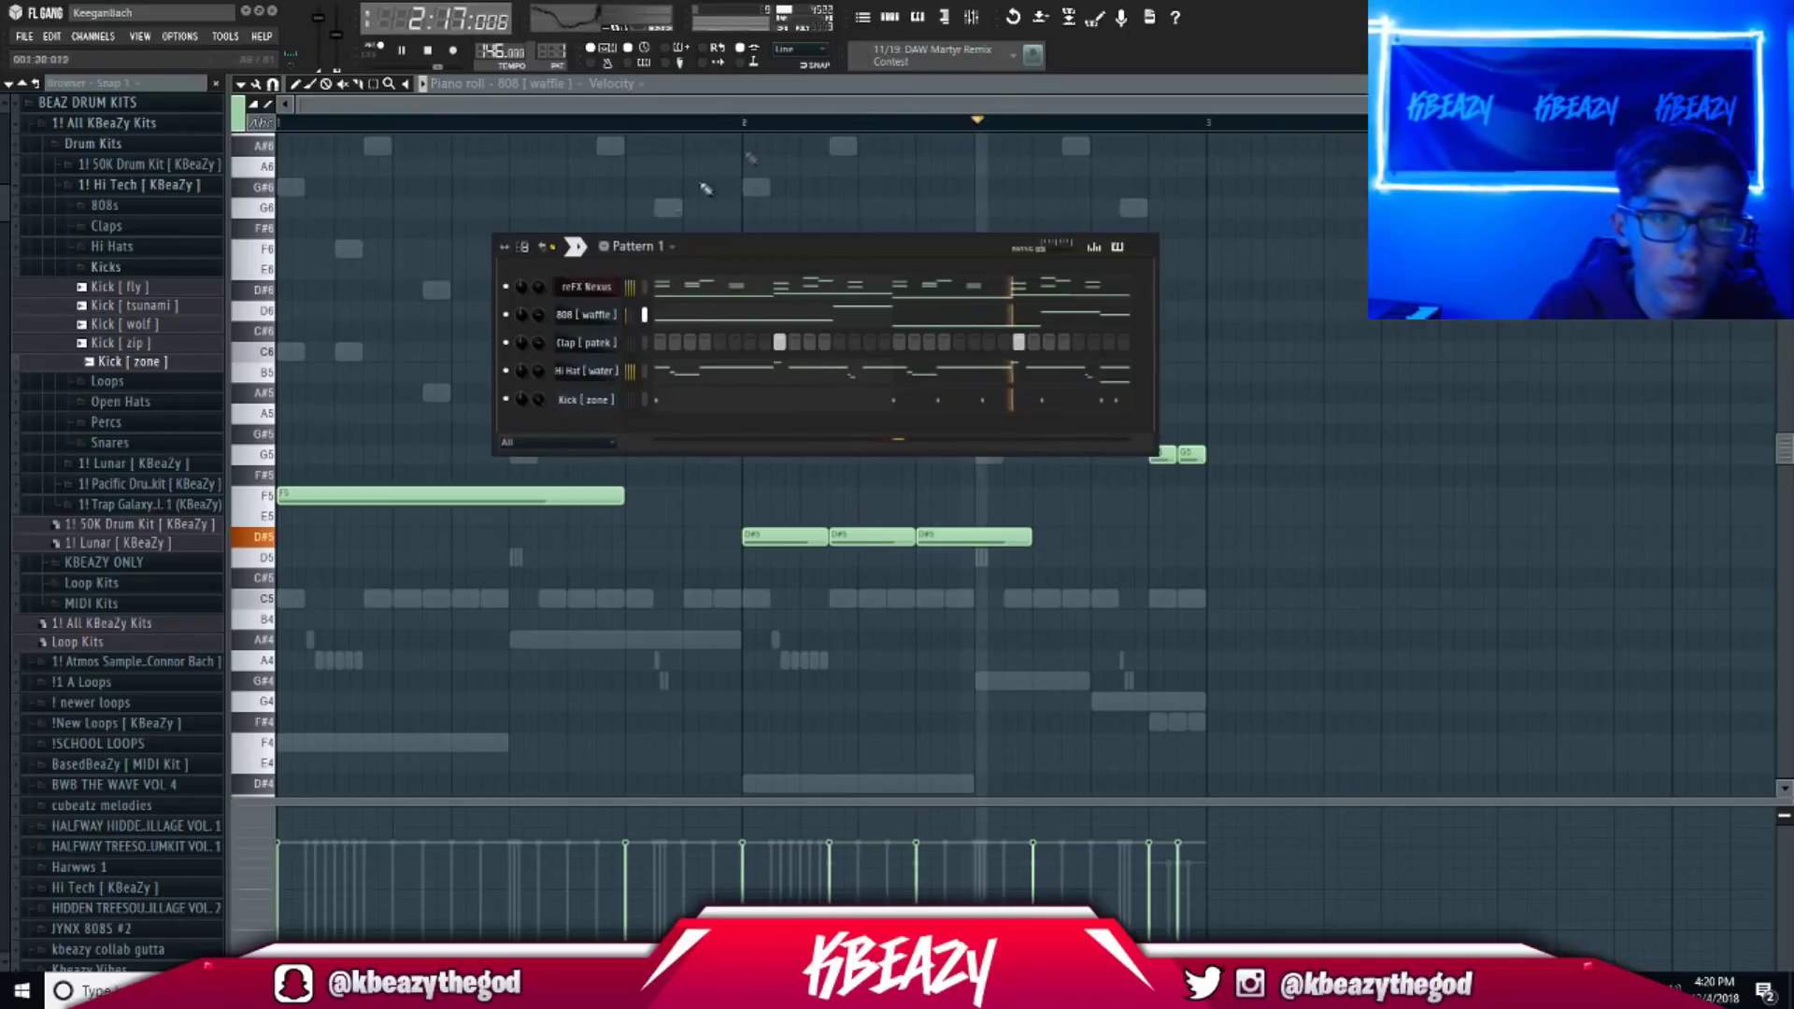
right_click(507, 287)
click(534, 295)
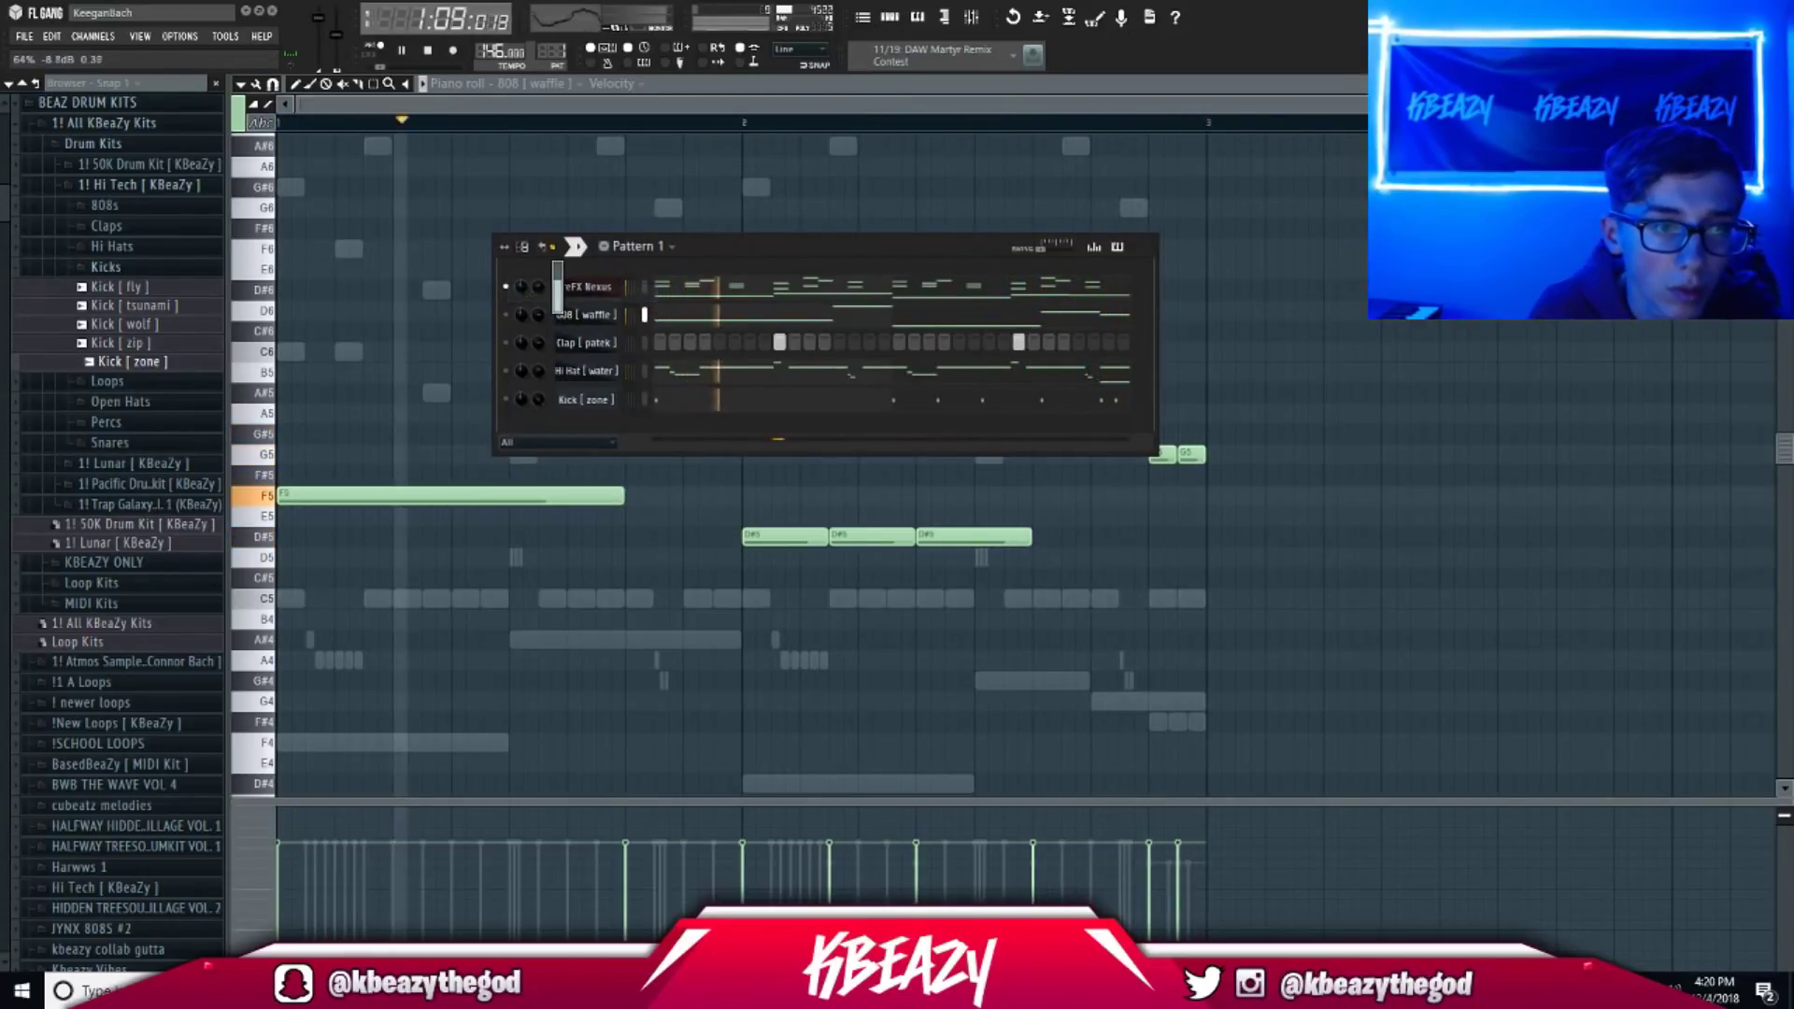
Clone the reFX Nexus channel, copy the melody notes into the clone, and play the clone soloed.
right_click(603, 292)
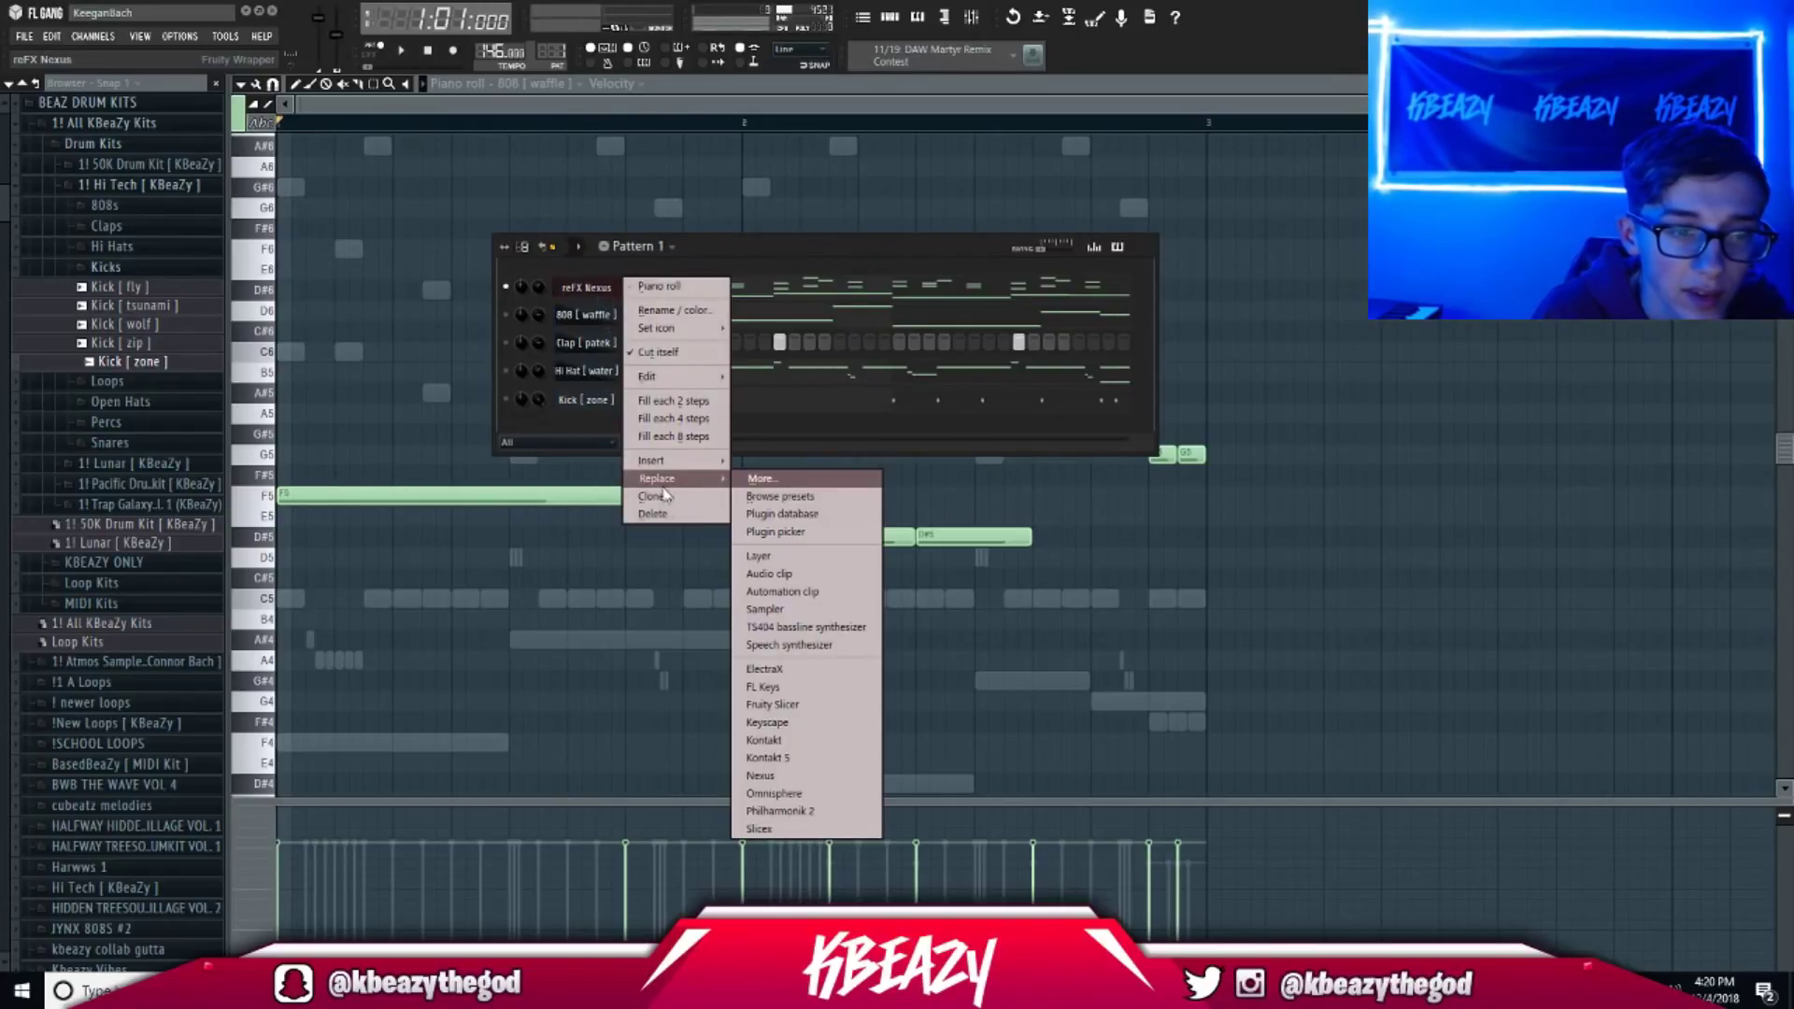
click(657, 496)
click(736, 235)
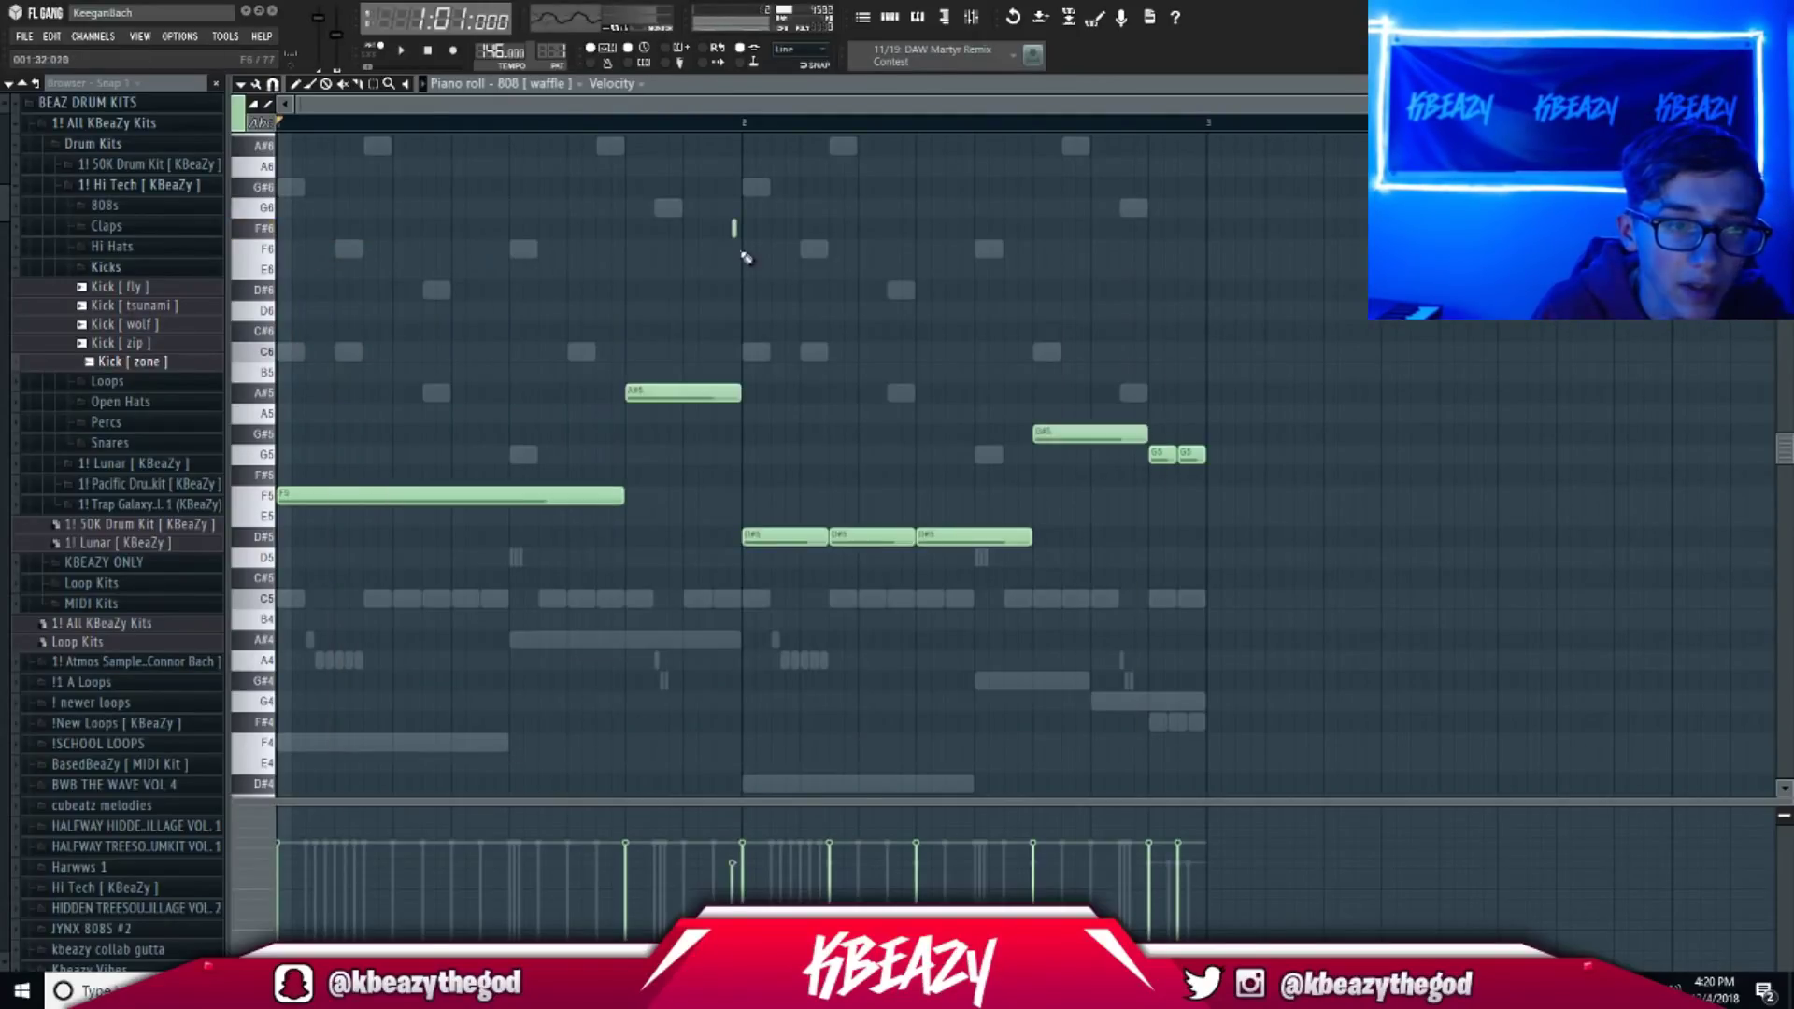
key(F6)
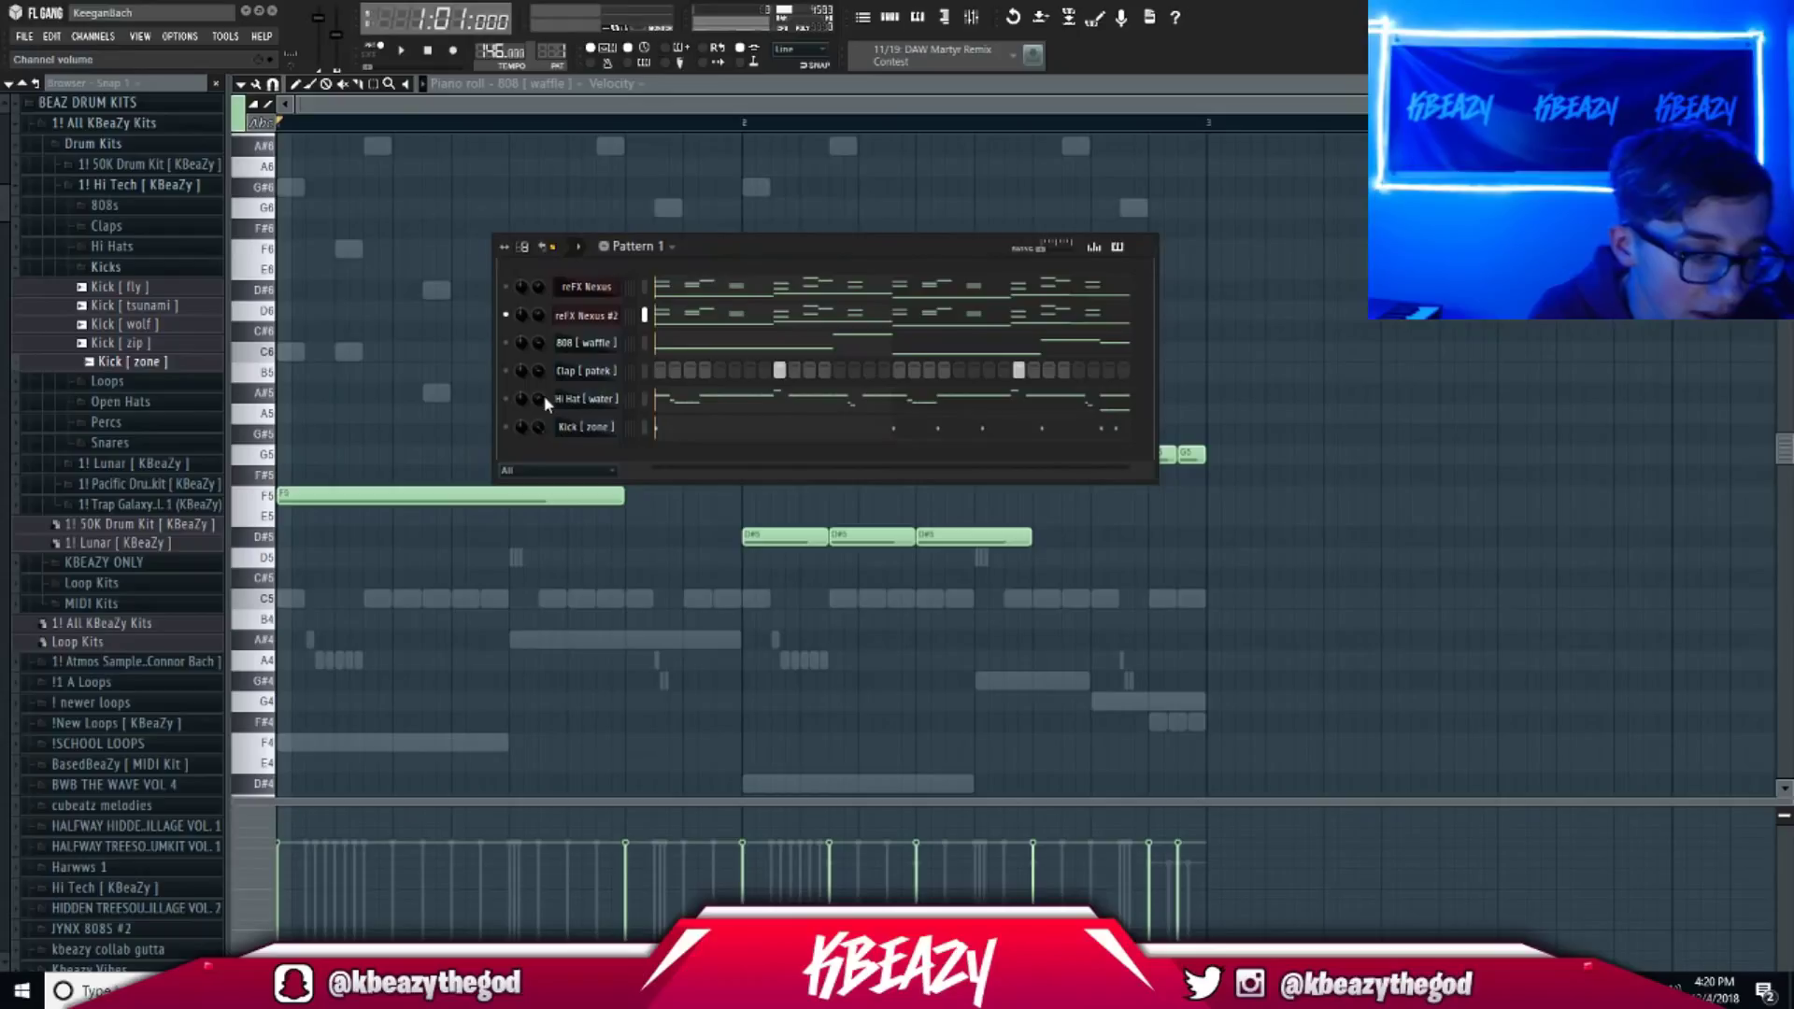
key(space)
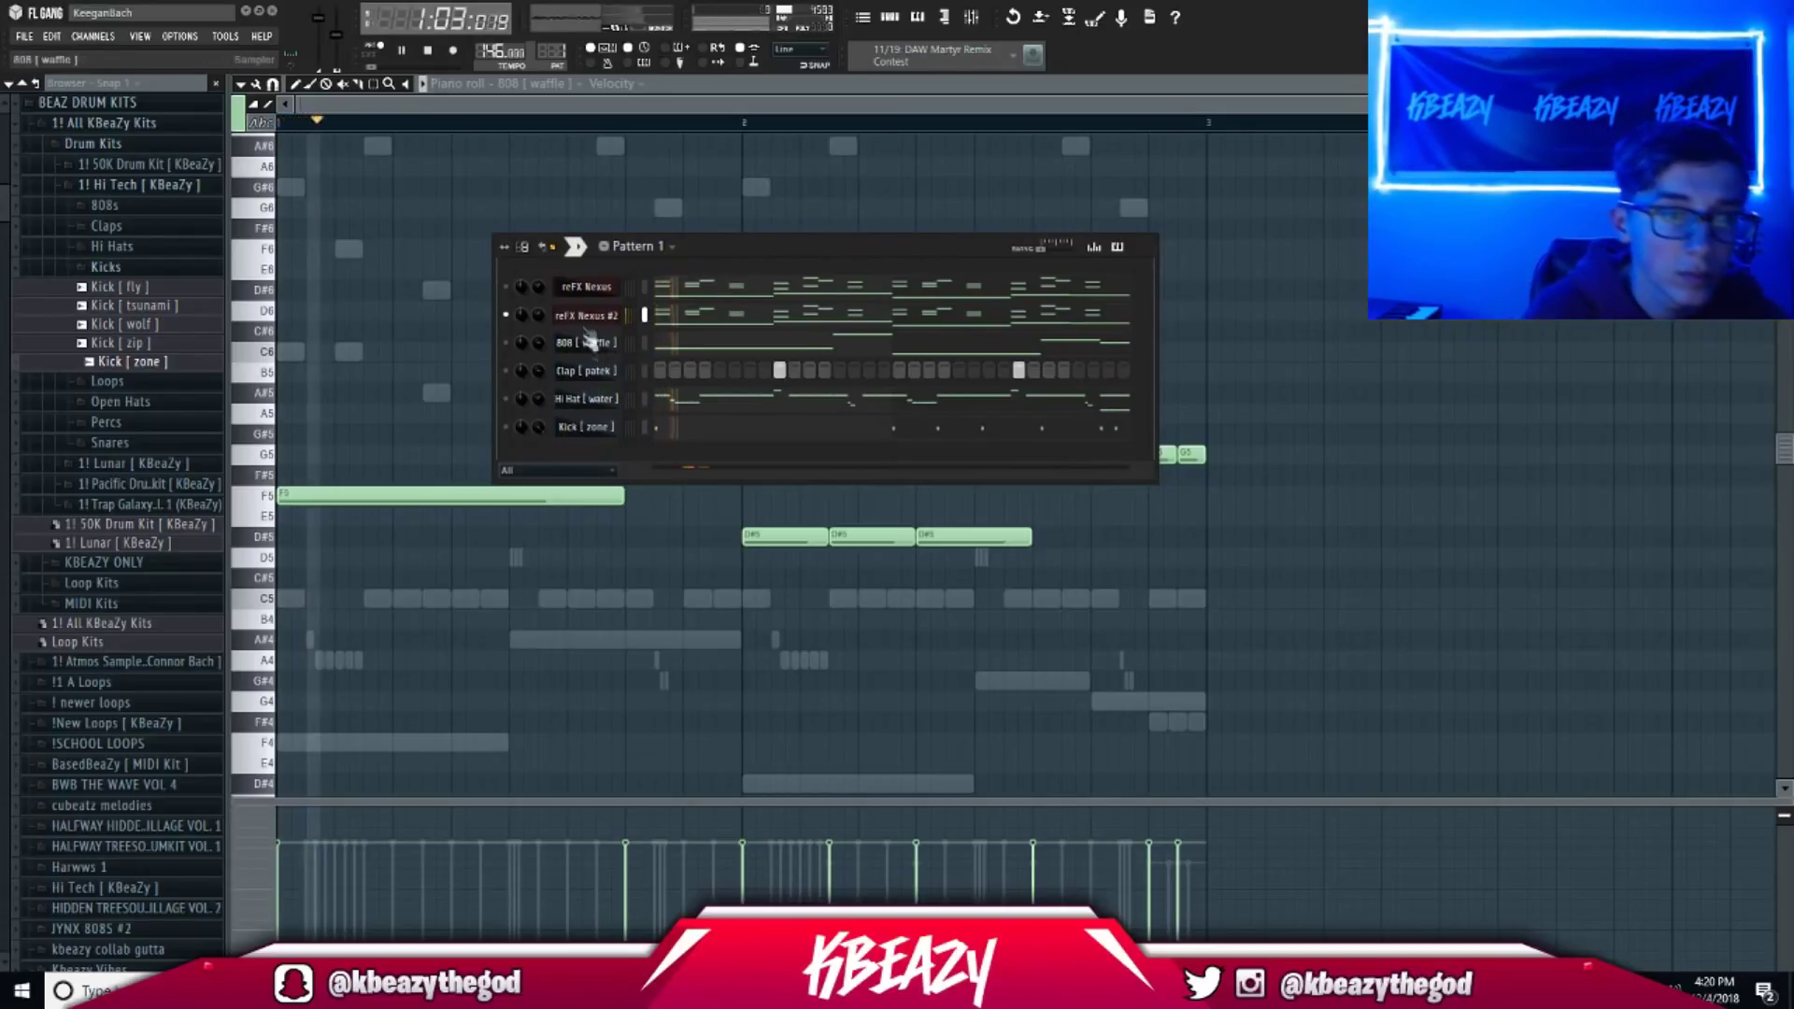
Audition the Single Layer Pads presets in reFX Nexus #2 and load PD Sinepad 2.
click(586, 315)
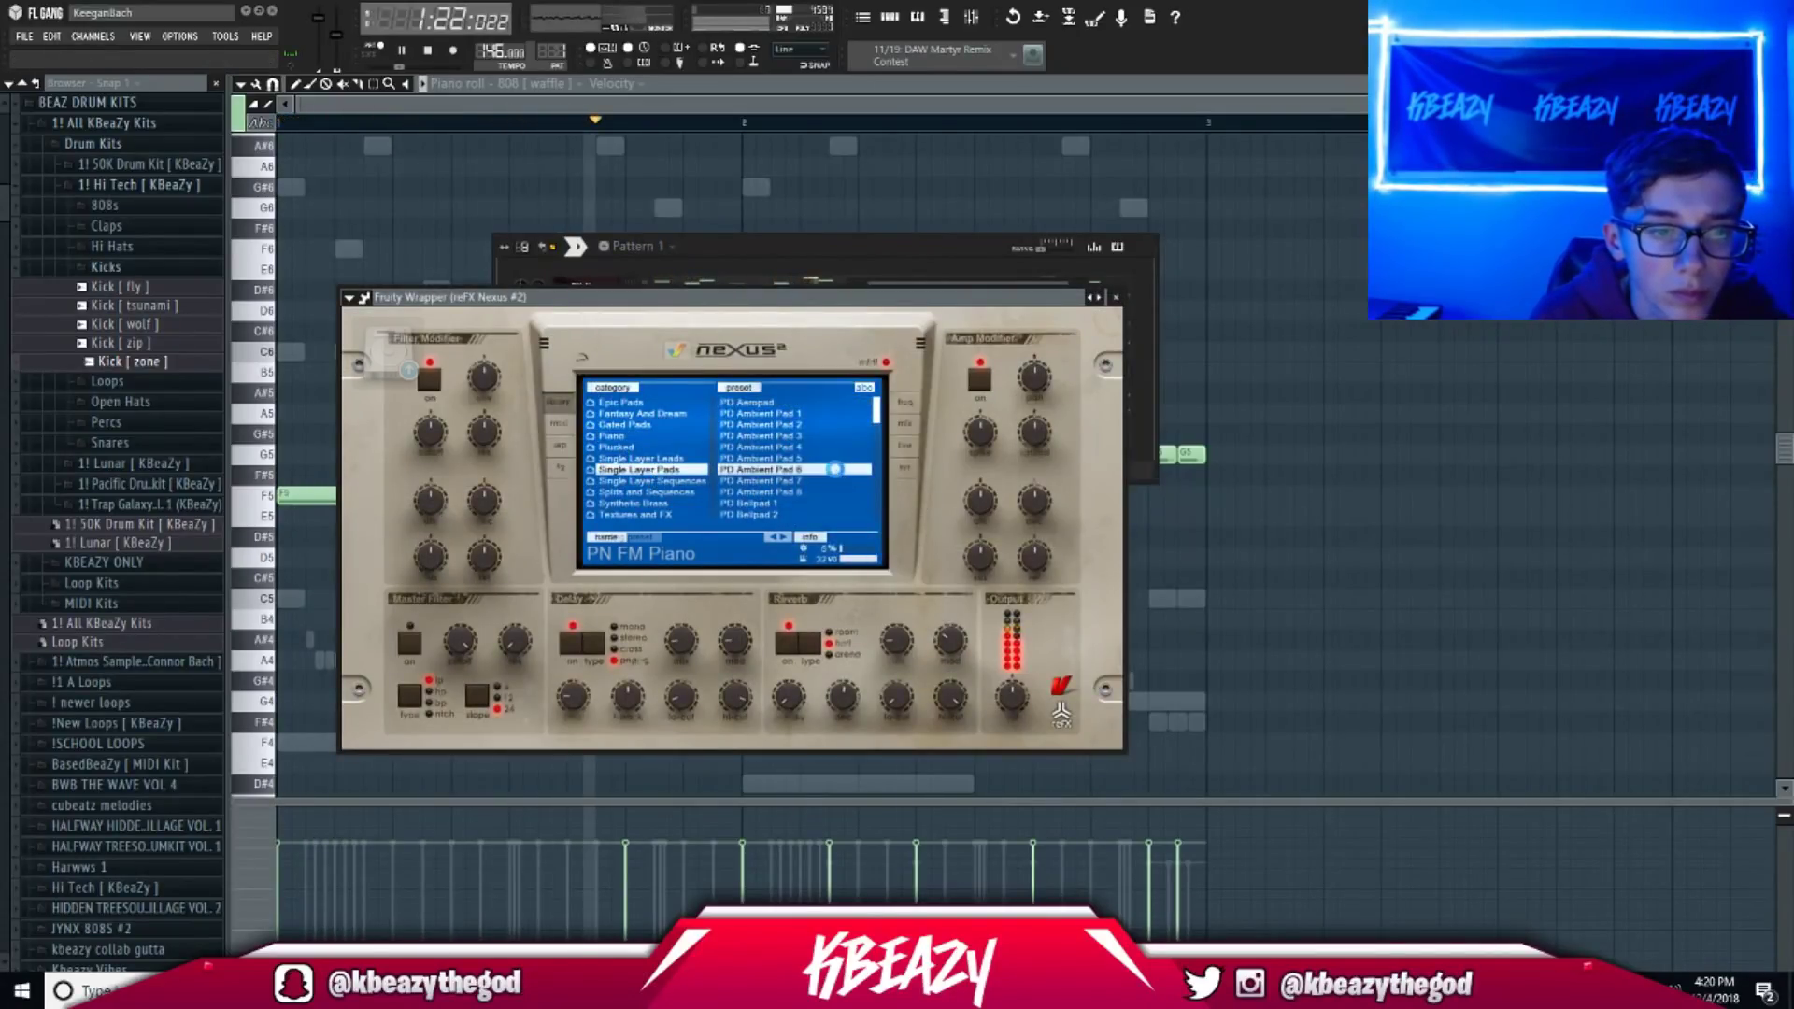
scroll(794, 490, down, 1)
click(794, 484)
scroll(794, 490, down, 3)
scroll(794, 482, down, 5)
click(794, 482)
scroll(794, 482, down, 1)
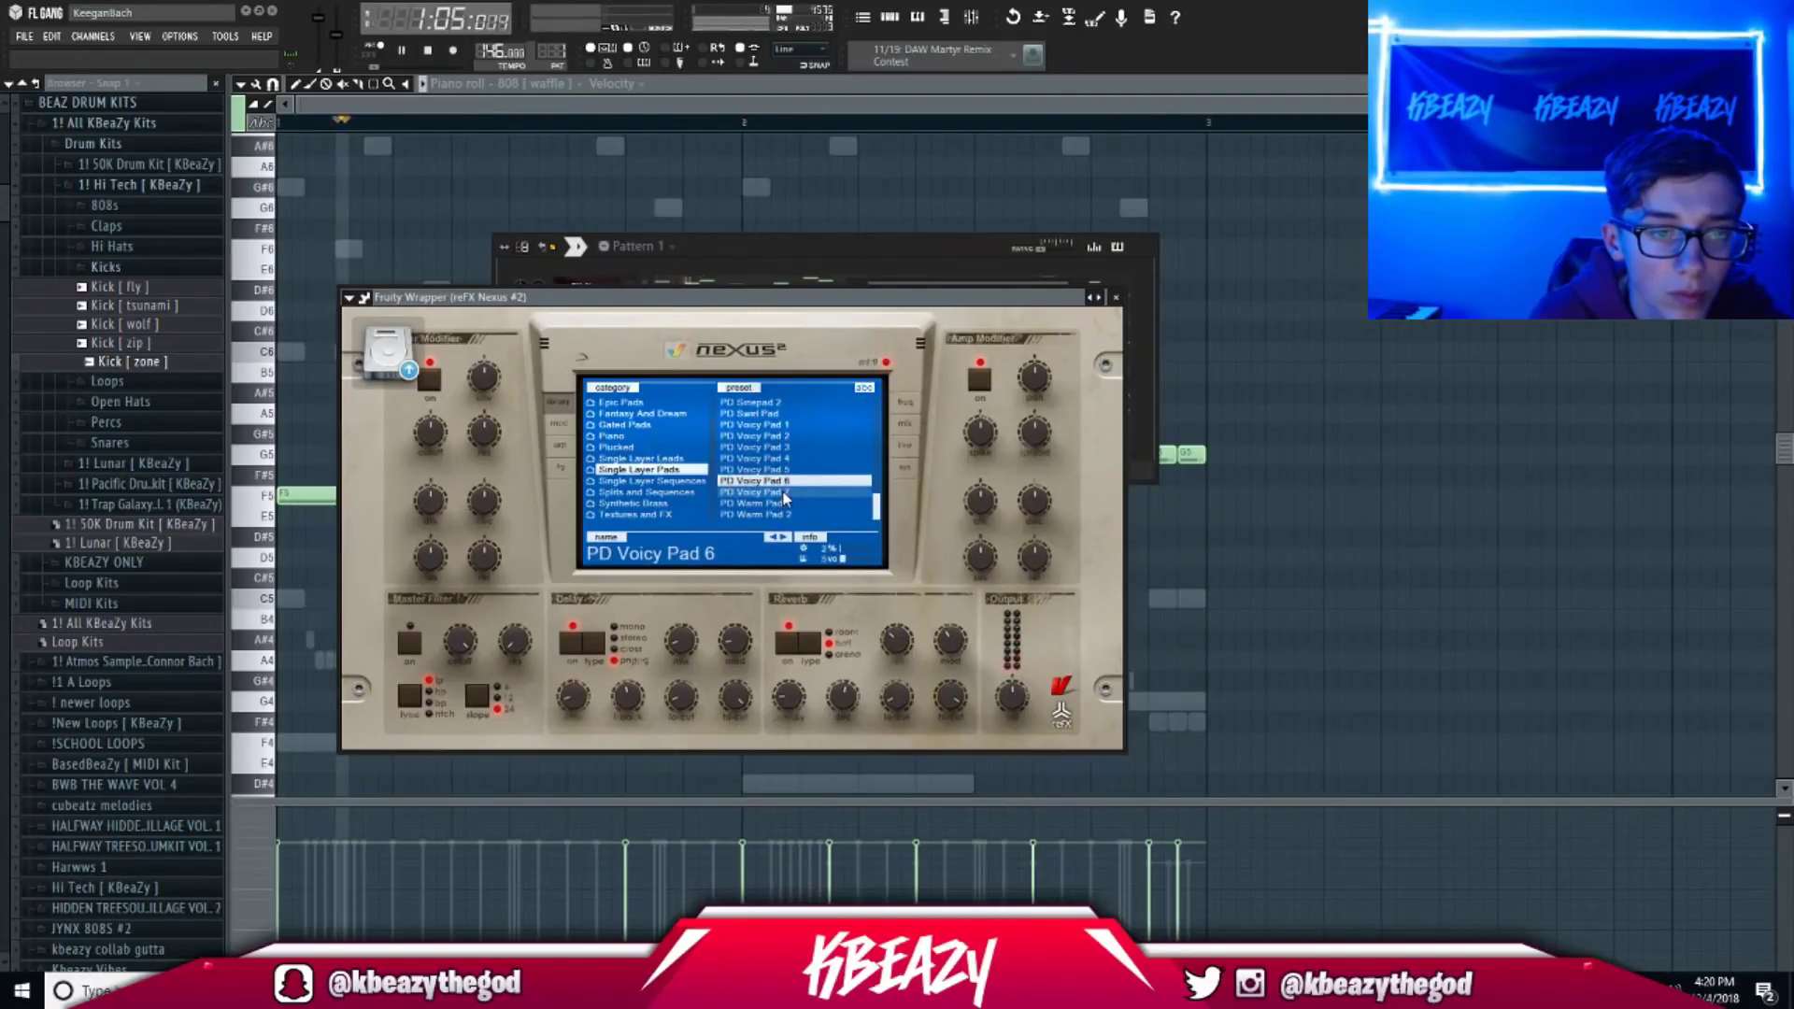
click(764, 413)
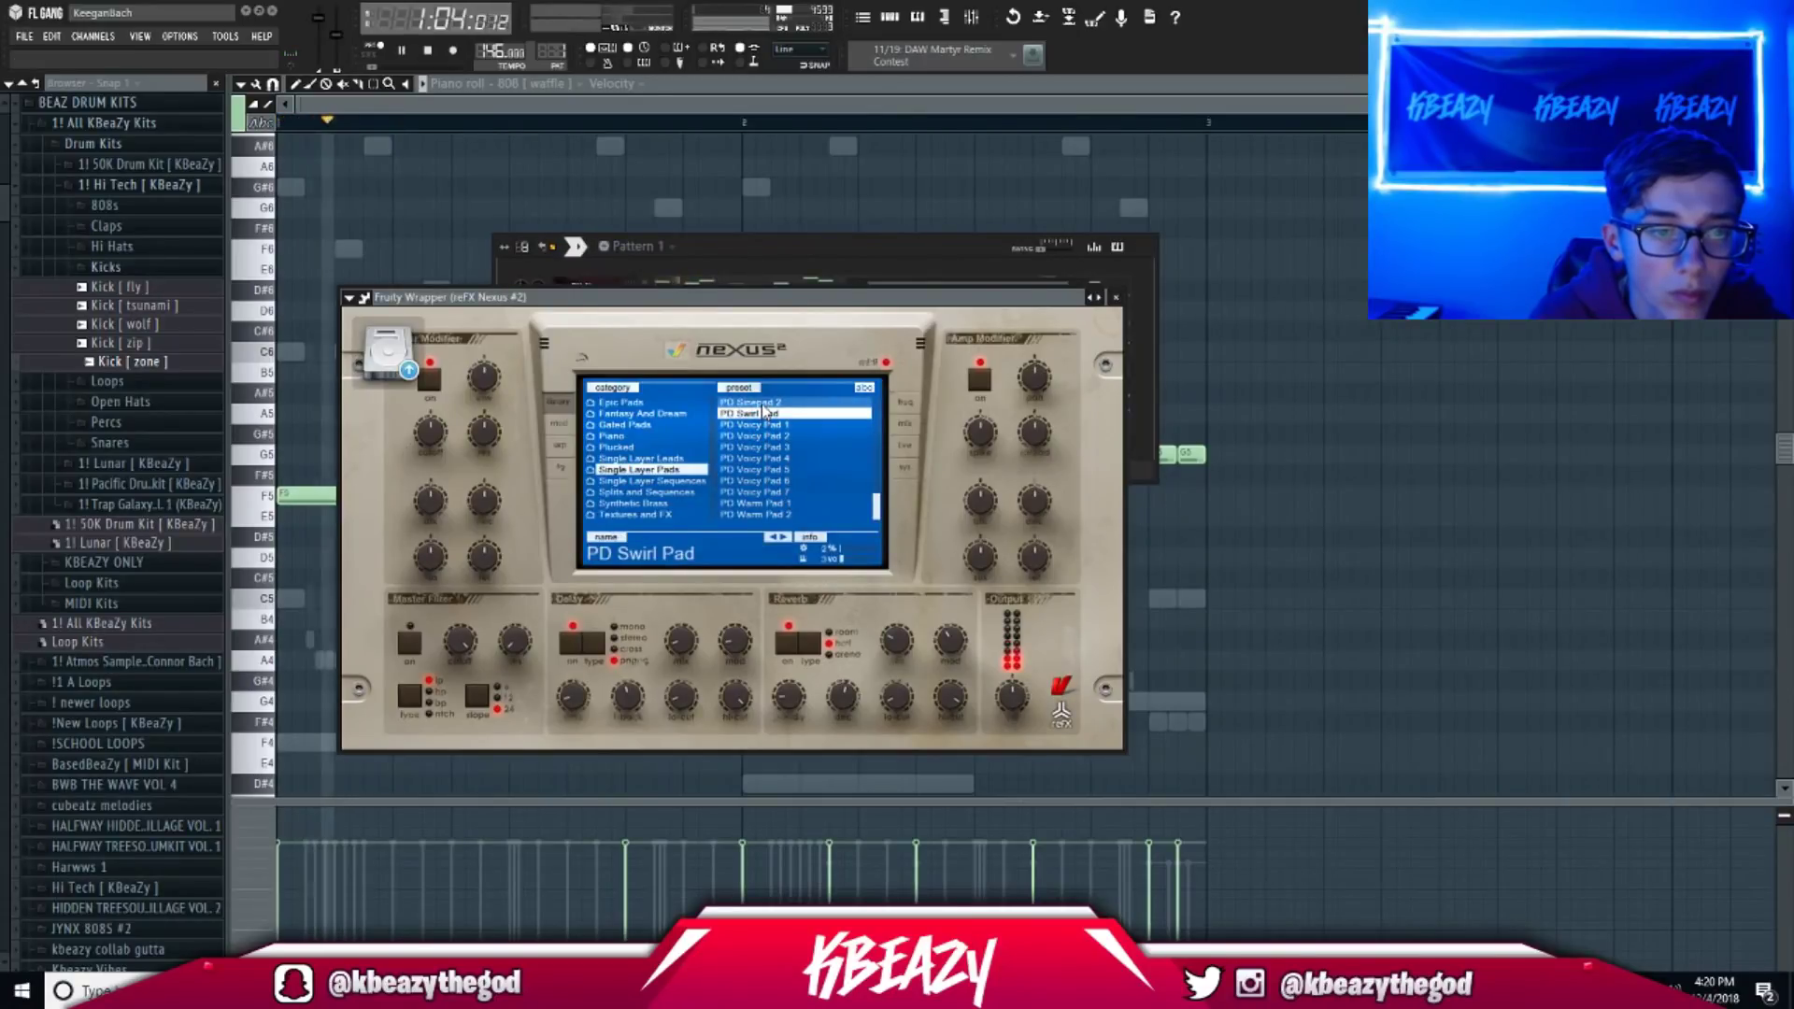
scroll(760, 423, up, 2)
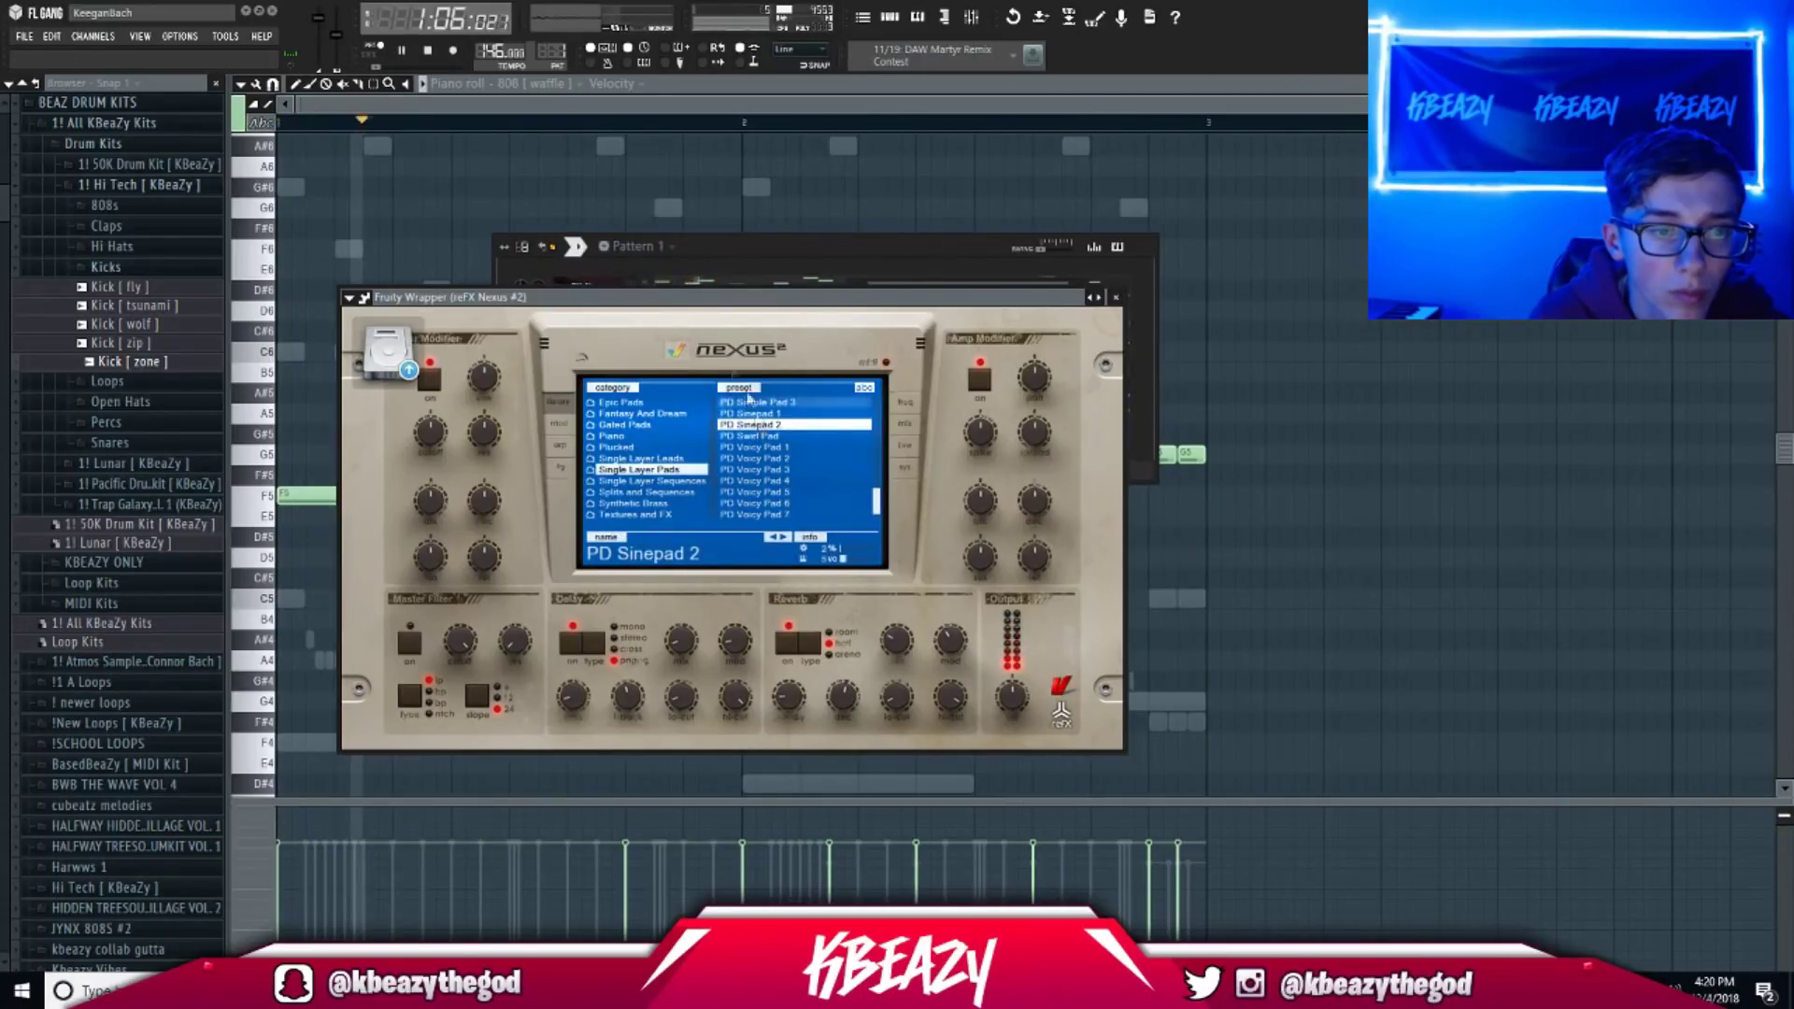
Reactivate all channels and add Snare [ truth ] from the Hi Tech kit as a new channel with hits on steps 9, 25 and 31.
click(733, 257)
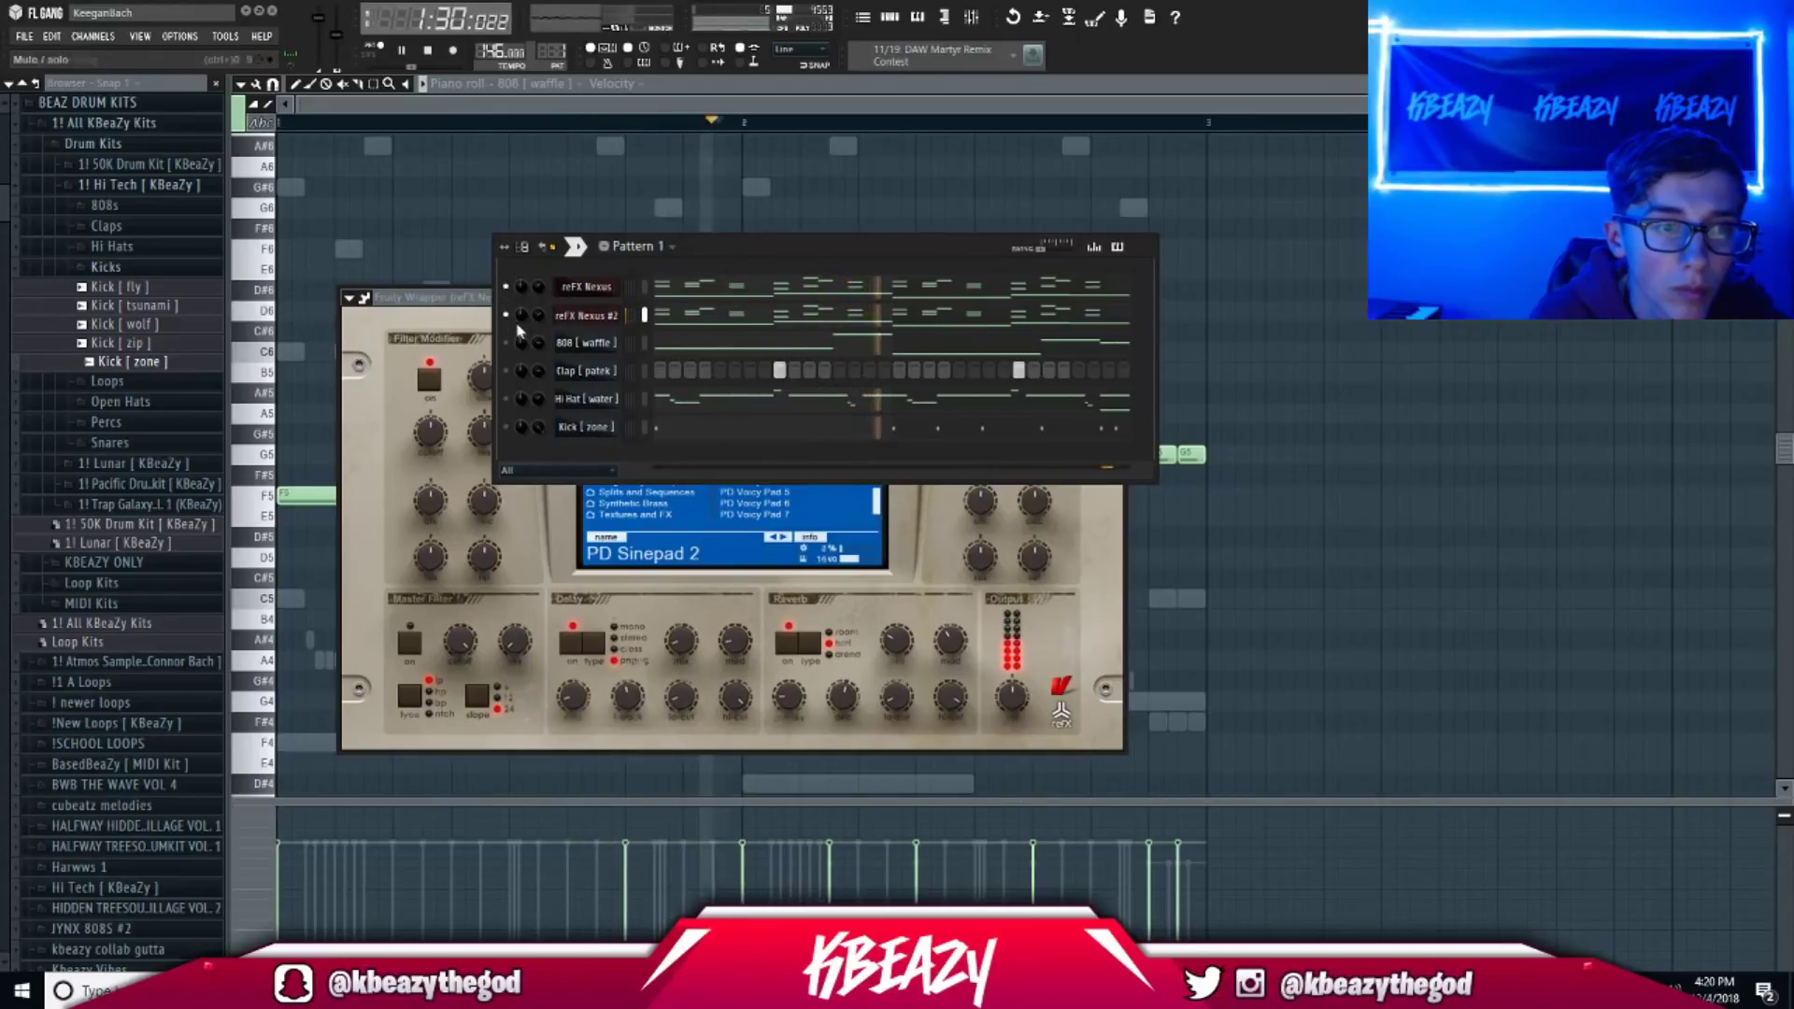
click(82, 271)
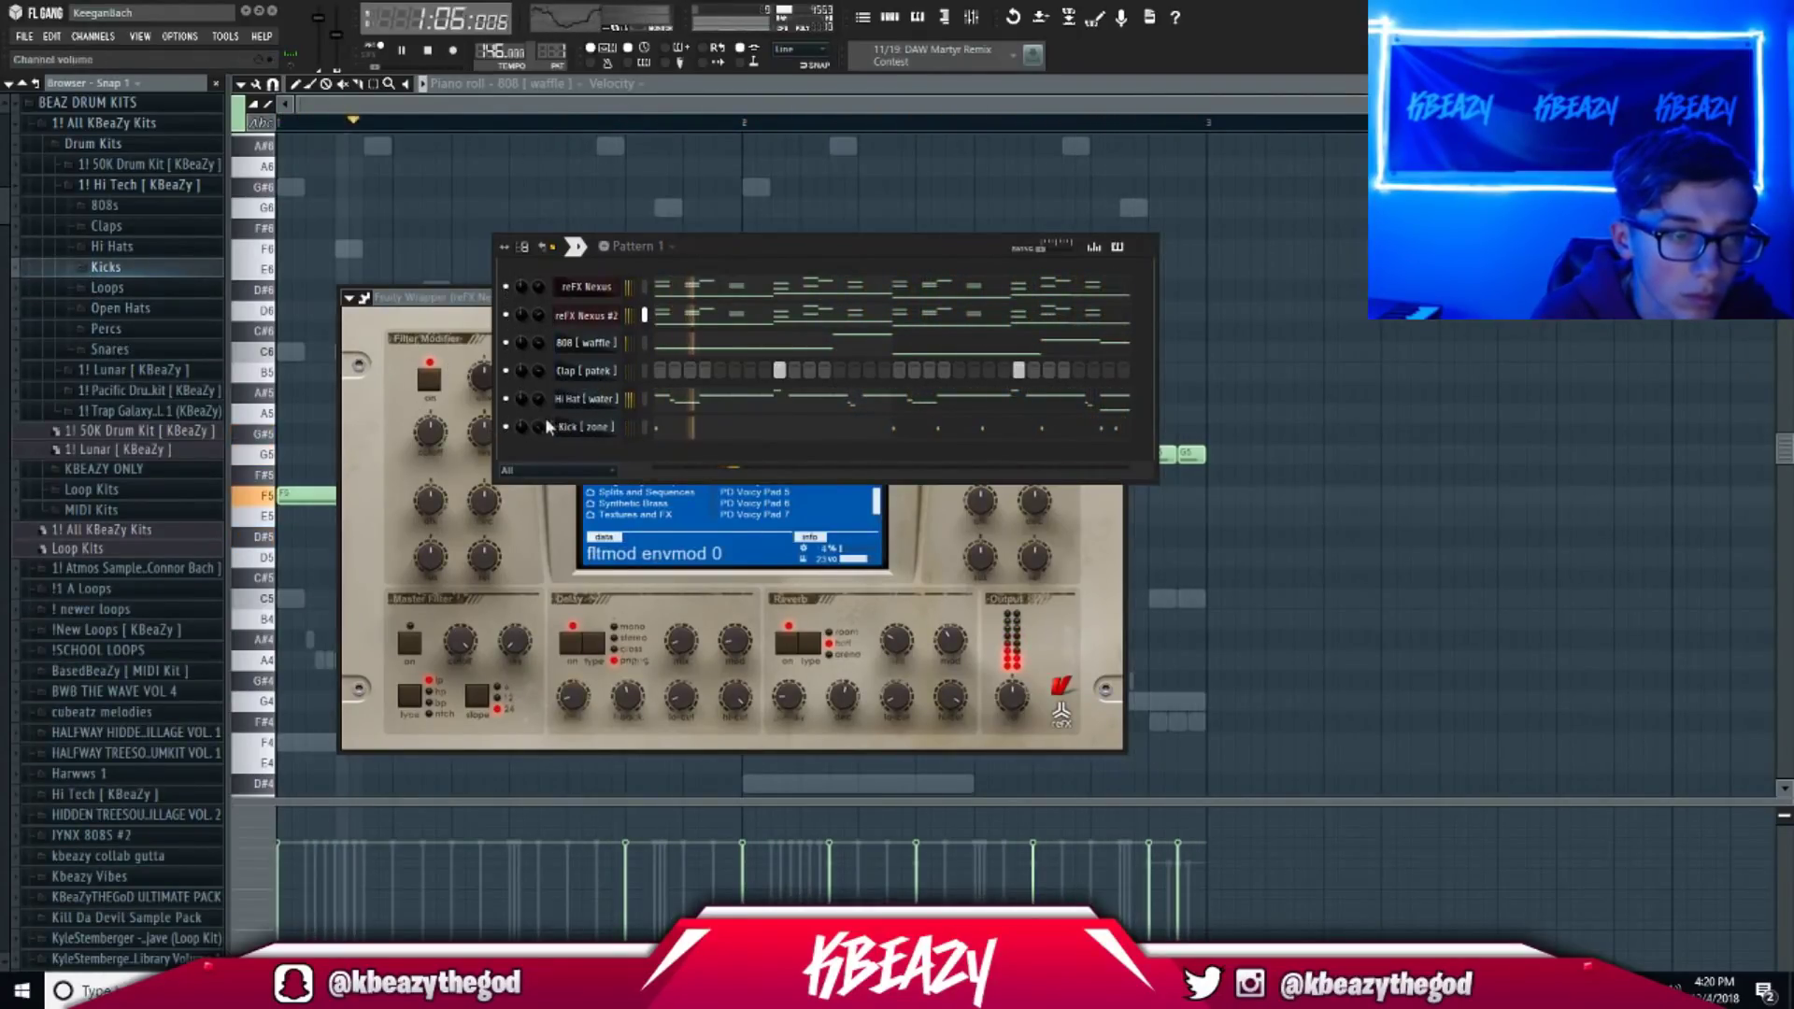
click(111, 348)
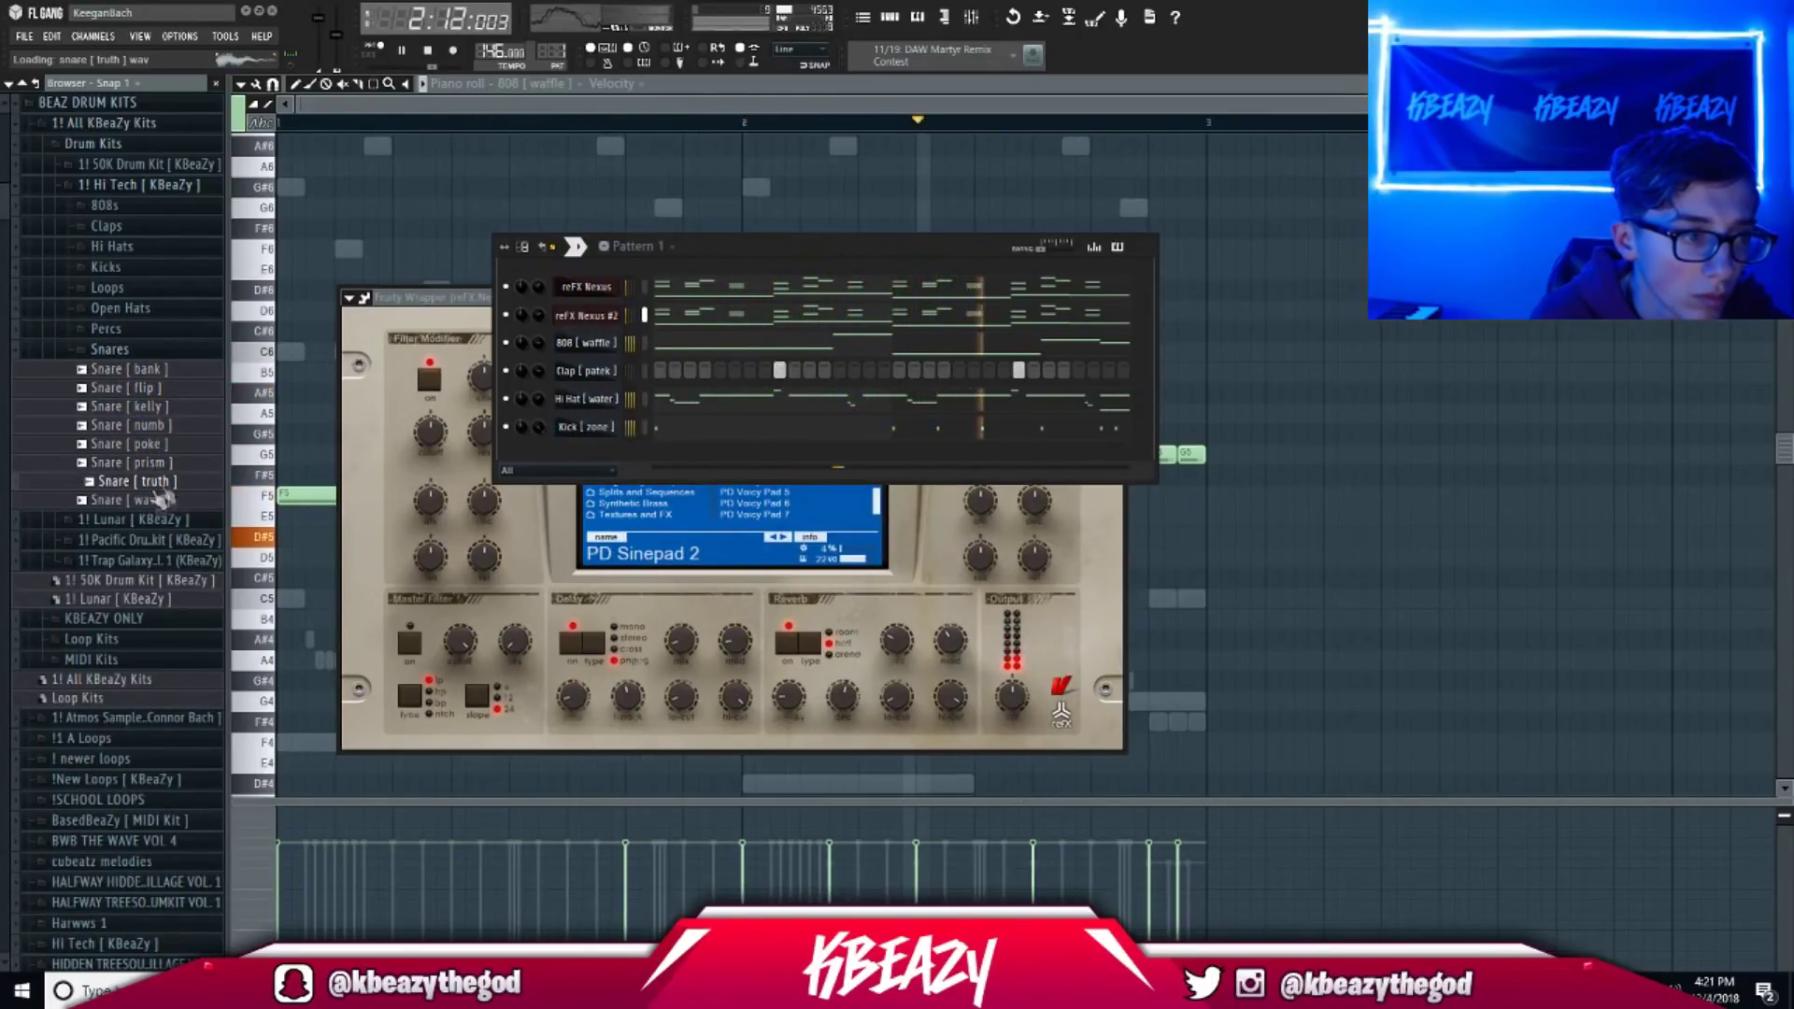
drag(163, 482, 544, 394)
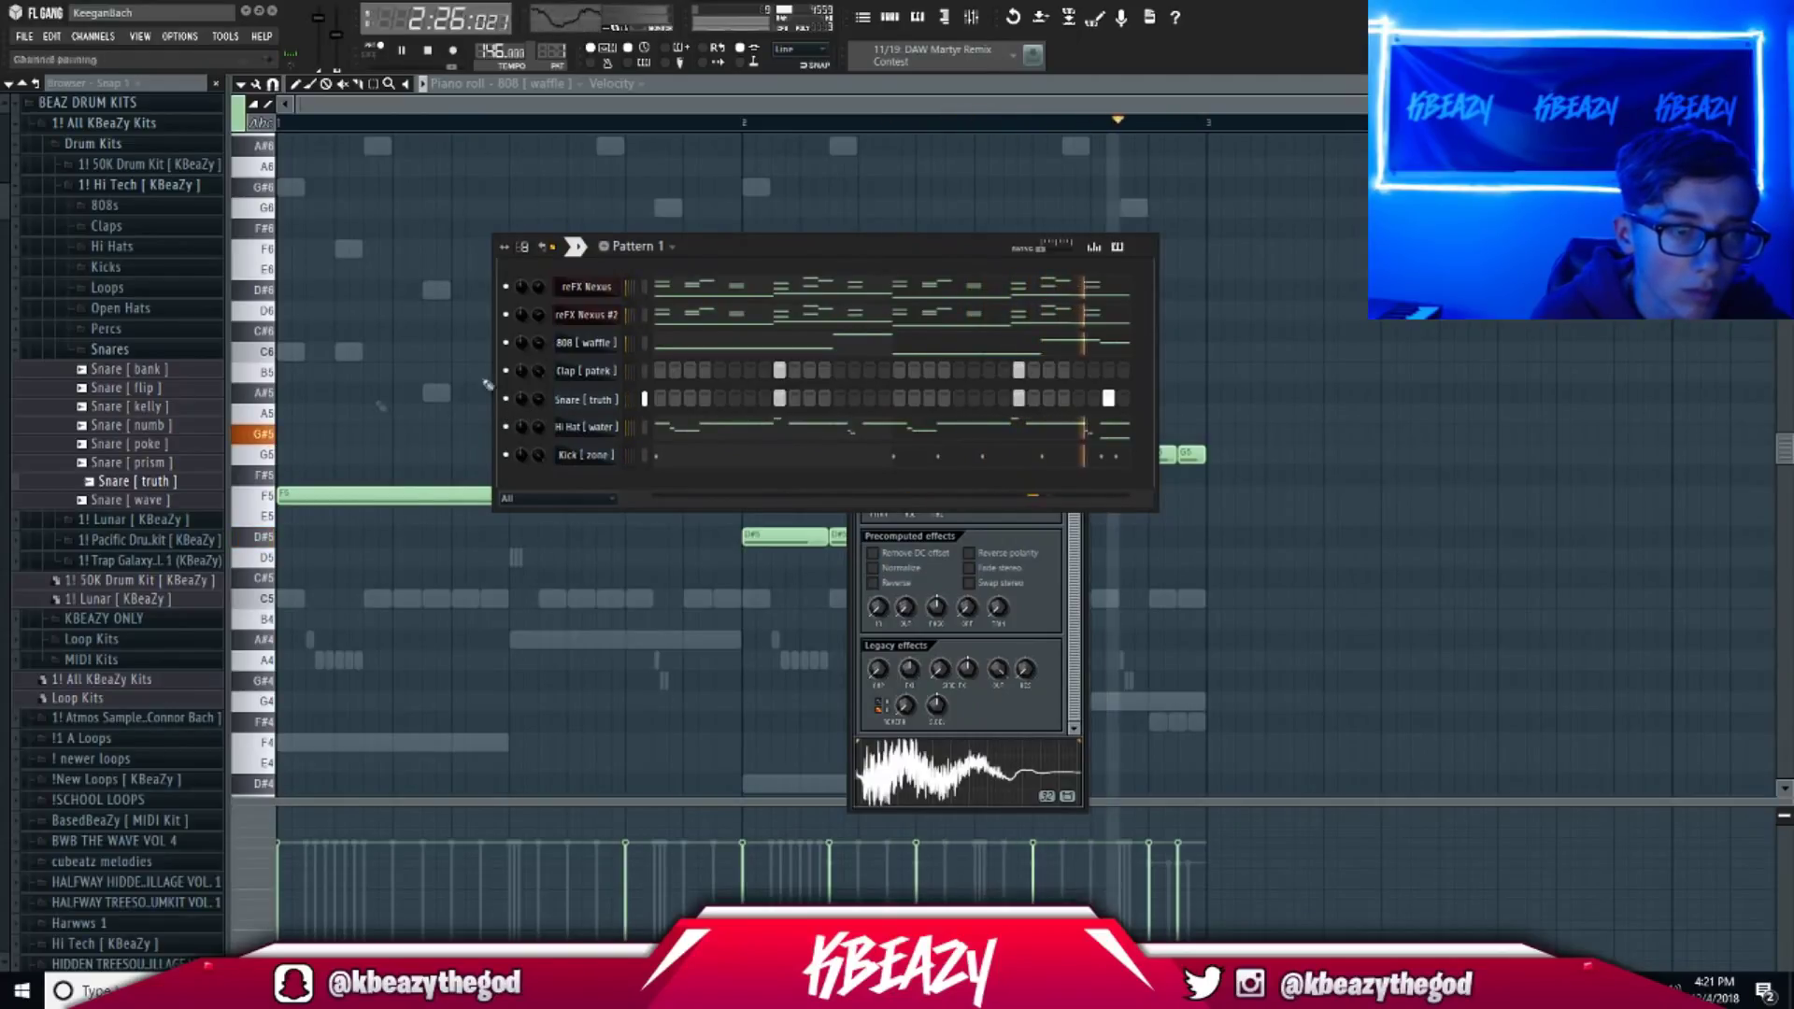
click(128, 349)
click(129, 187)
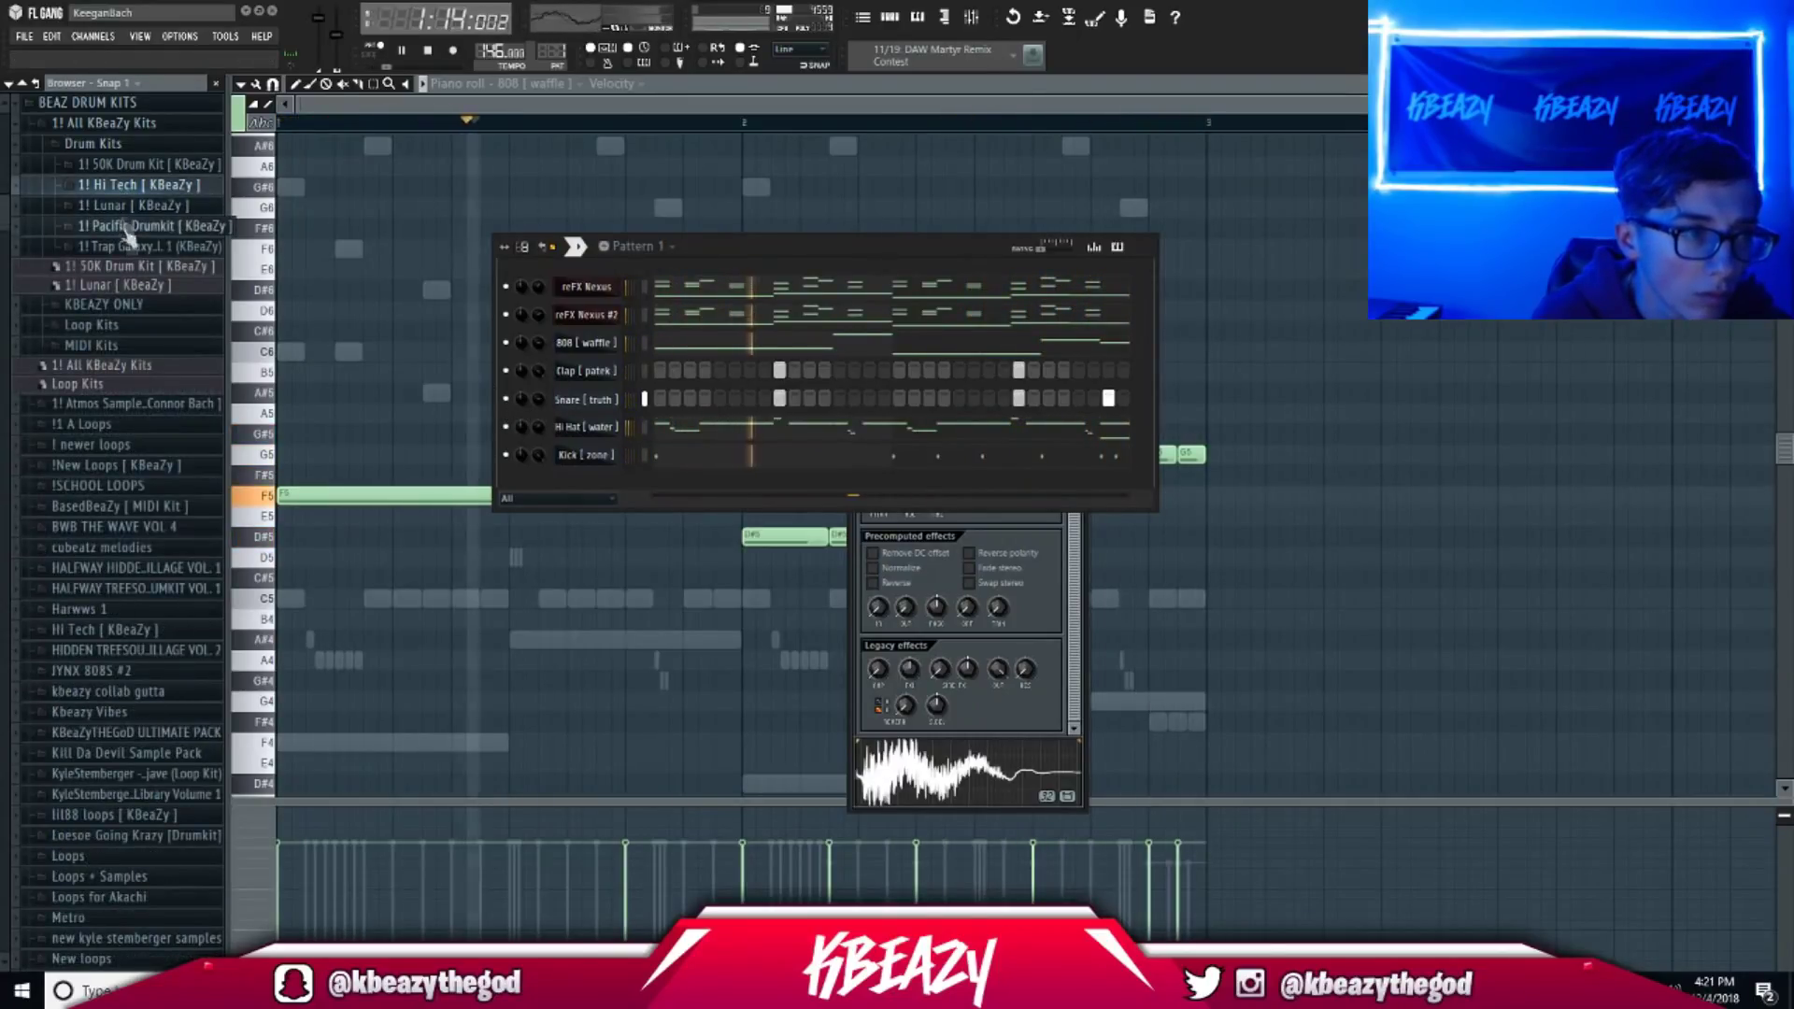
click(128, 246)
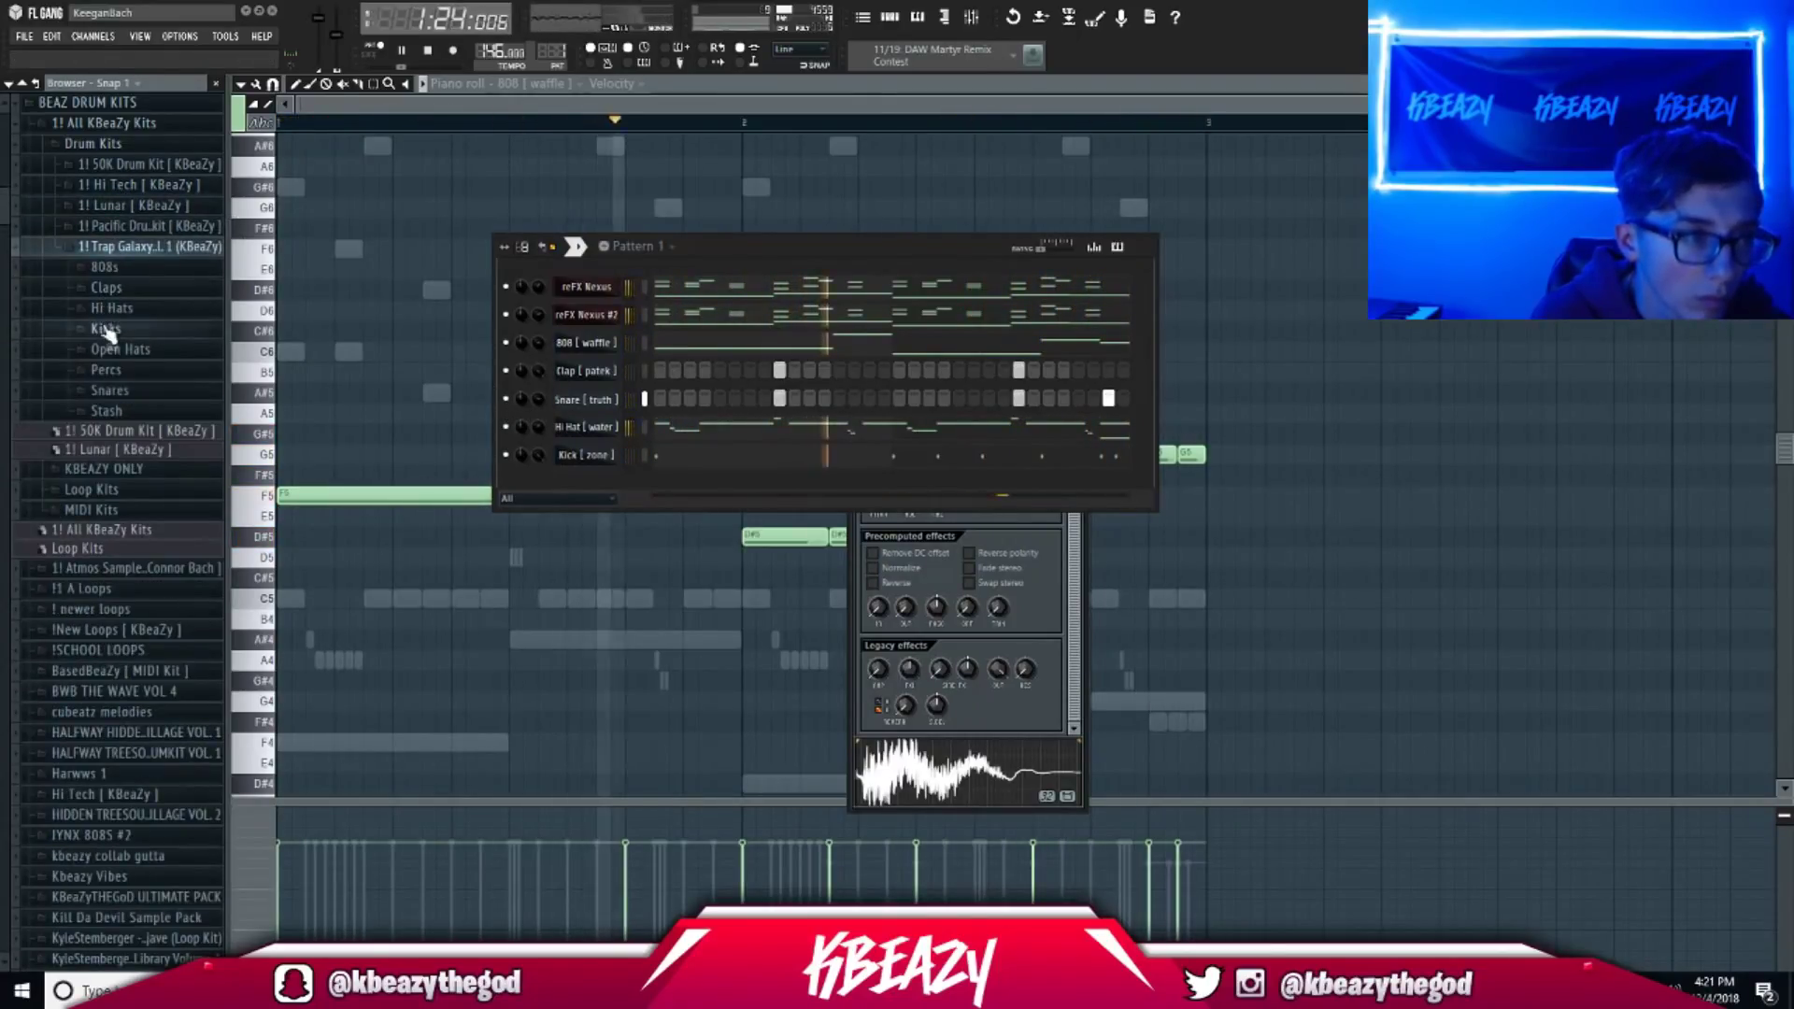
click(127, 248)
click(124, 187)
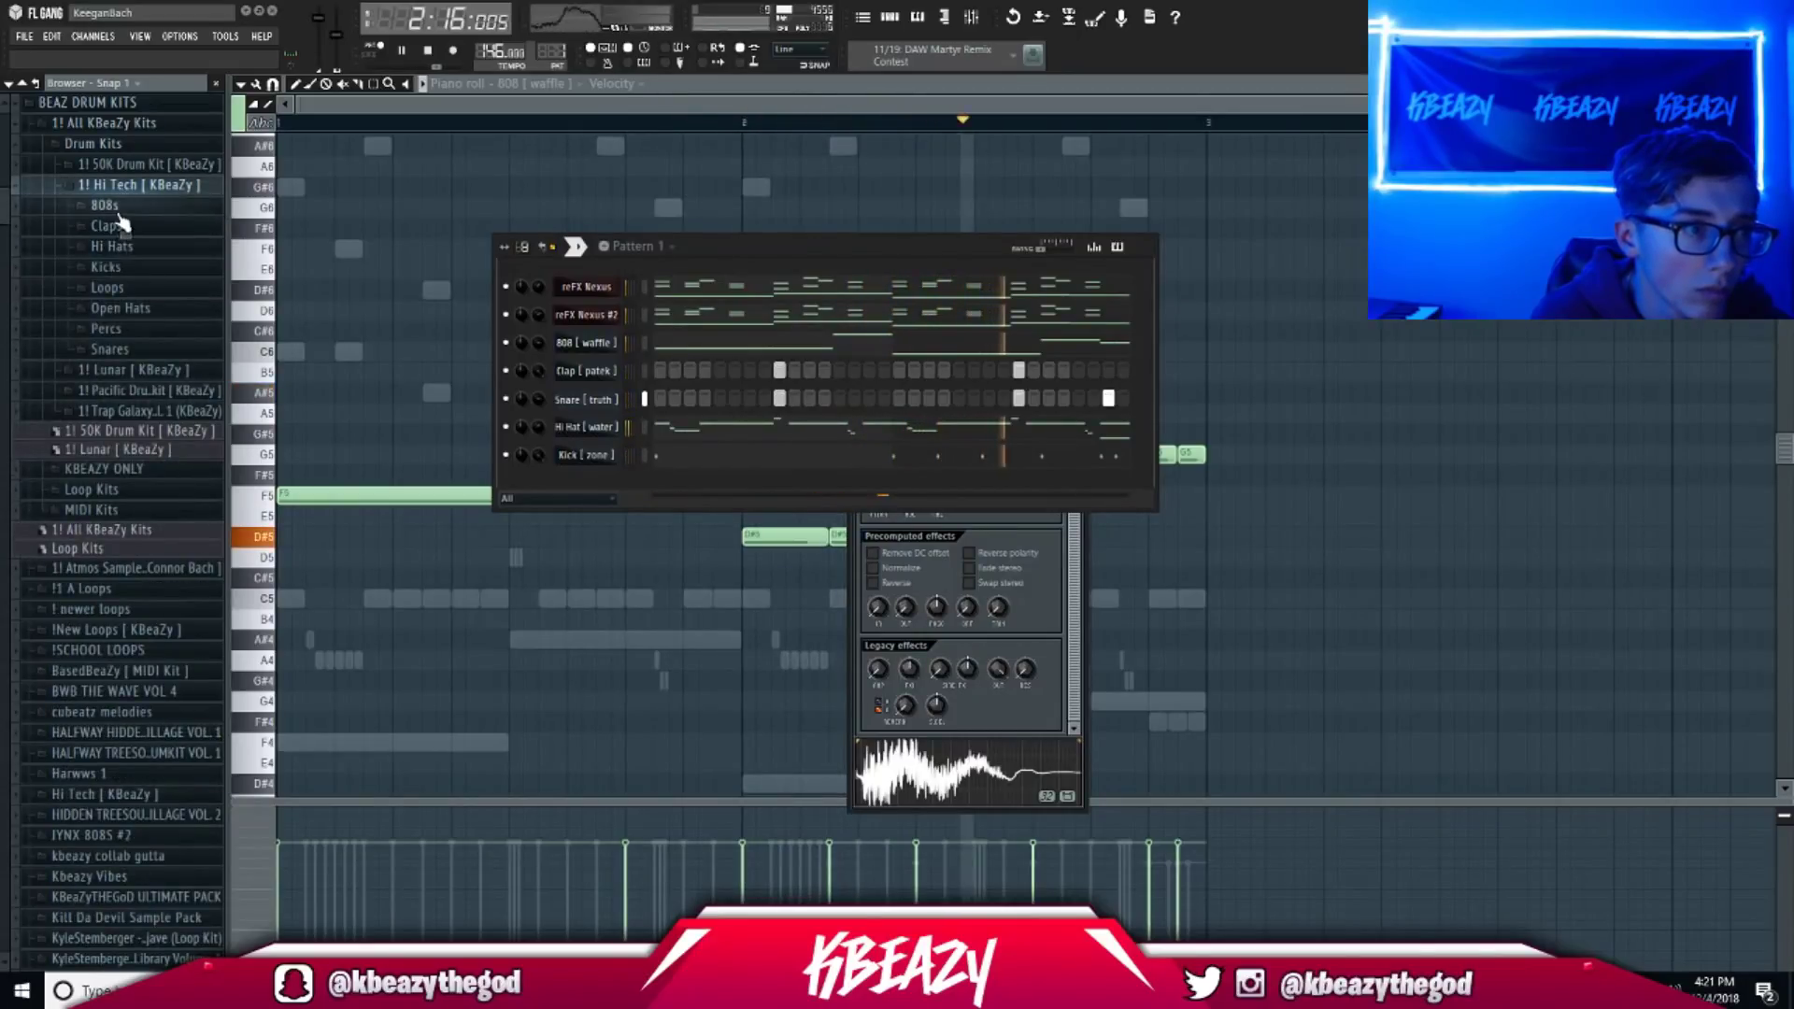
Load Perc [ flex ] from the Hi Tech kit's Percs folder as a new channel below the snare.
click(108, 332)
click(119, 350)
key(space)
click(123, 367)
drag(555, 423, 557, 426)
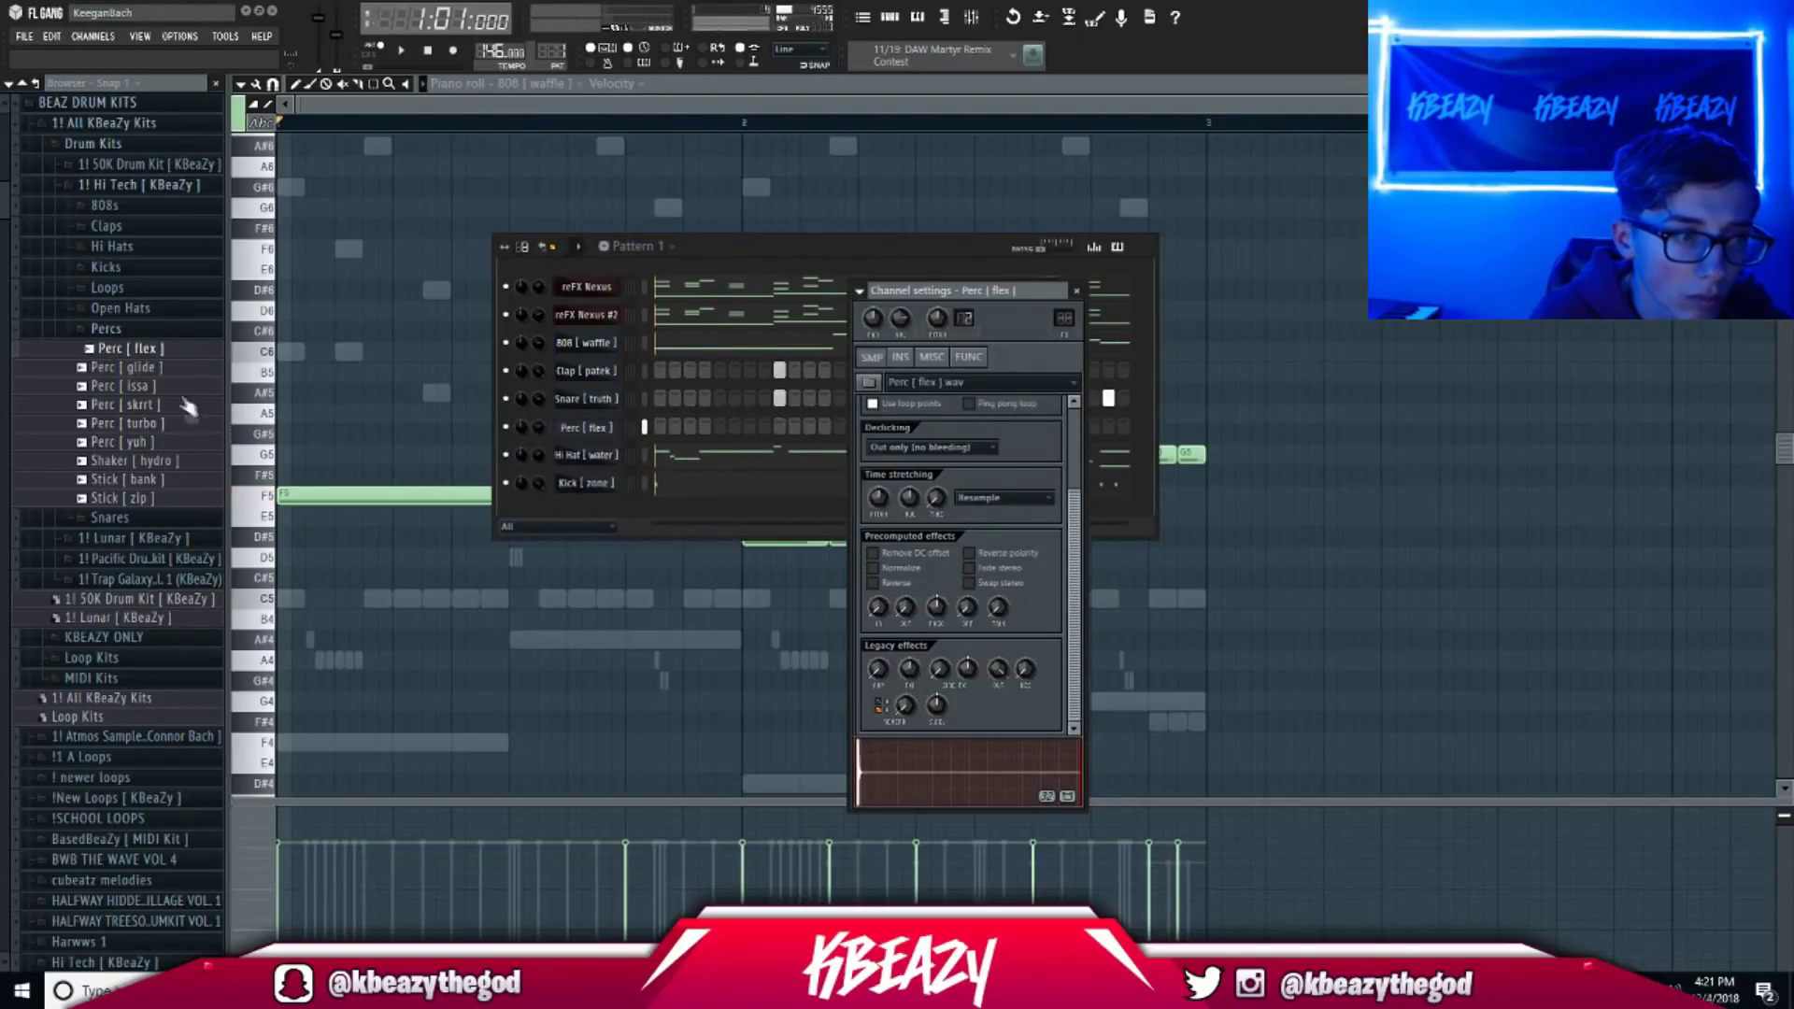
key(space)
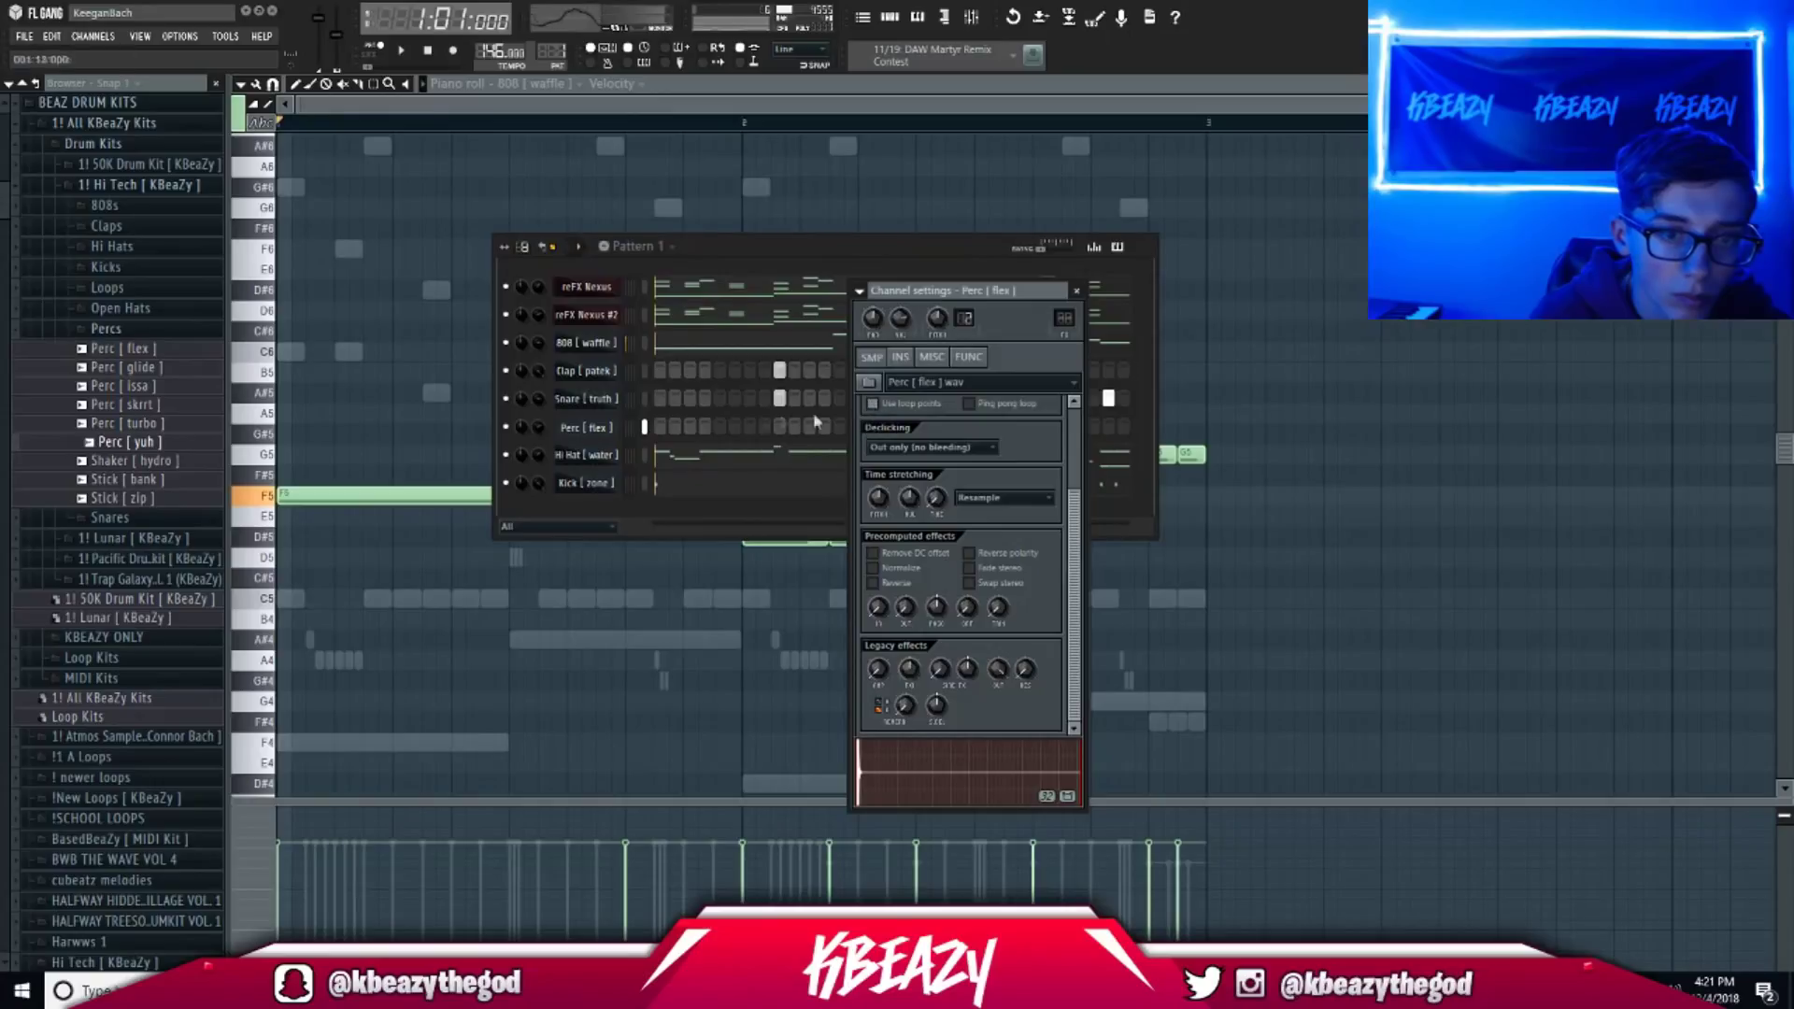
Place a hit on step 3 of the new percussion channel and replace its sample with Stick [ bank ].
click(689, 427)
key(space)
key(space)
drag(148, 482, 578, 432)
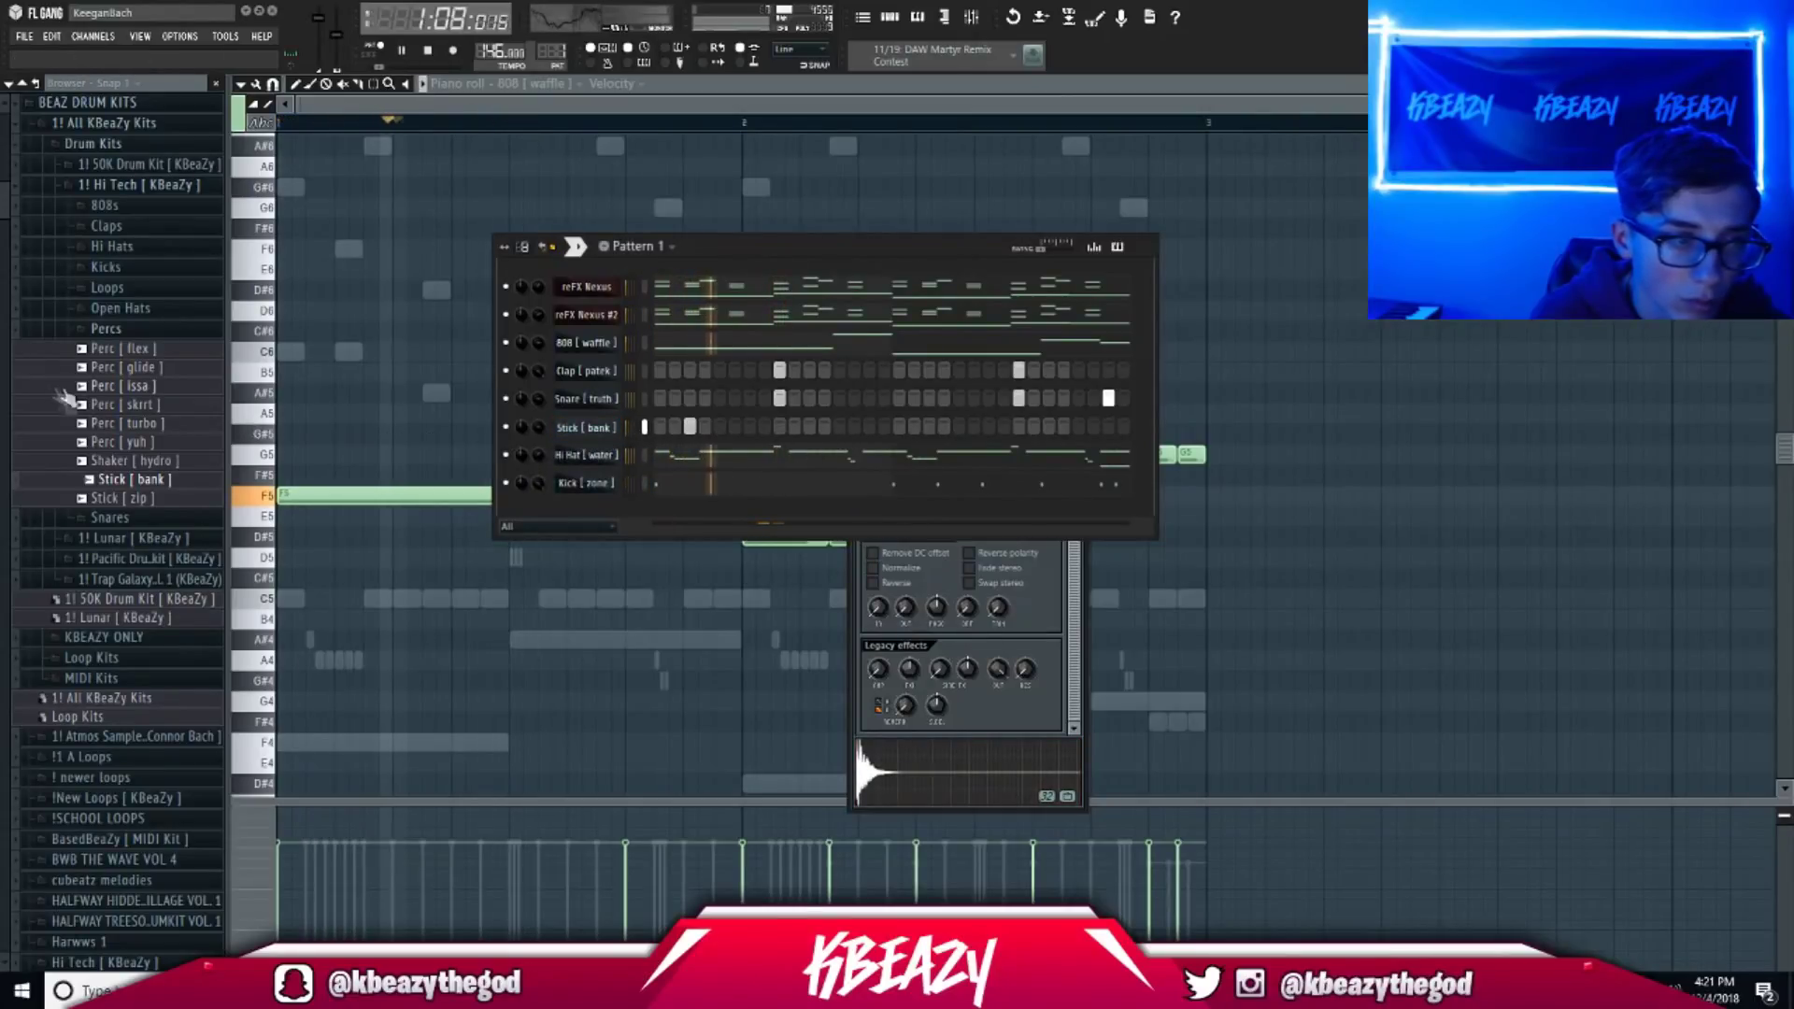
Load Stick [ zip ] as a new channel below Stick [ bank ] and place hits on steps 15 and 19.
key(space)
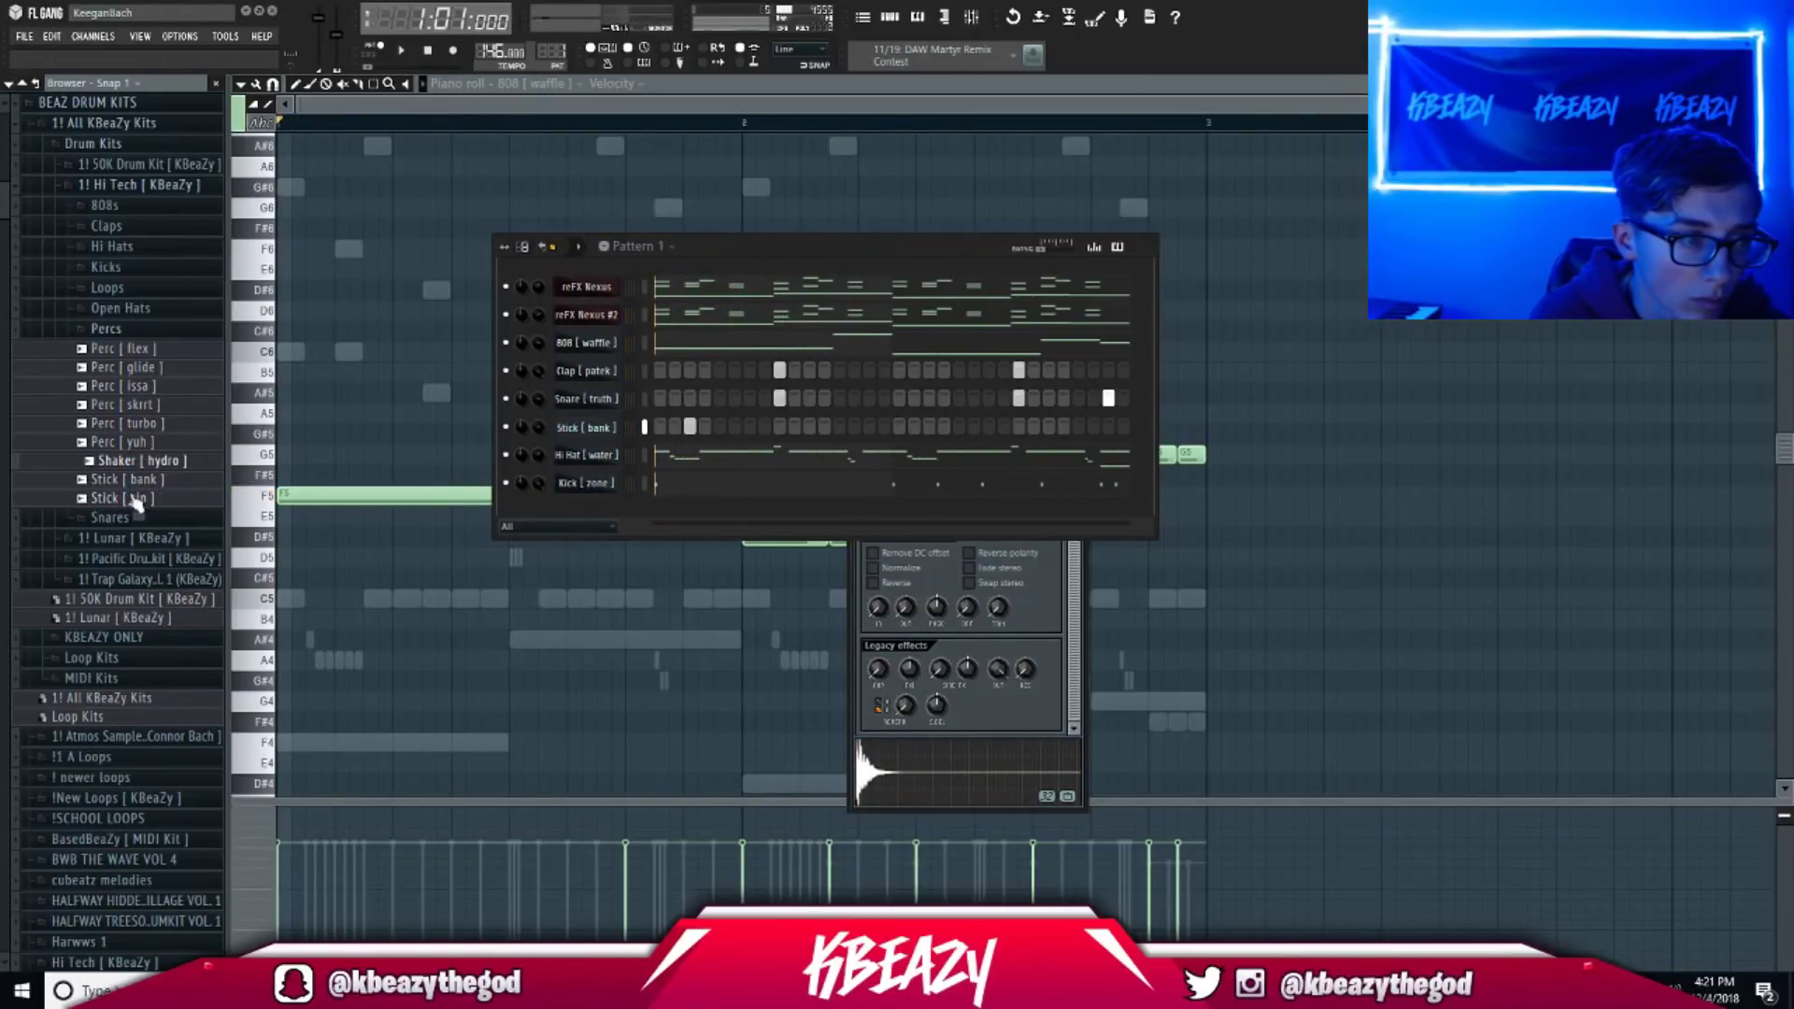
drag(569, 453, 570, 455)
key(space)
click(929, 455)
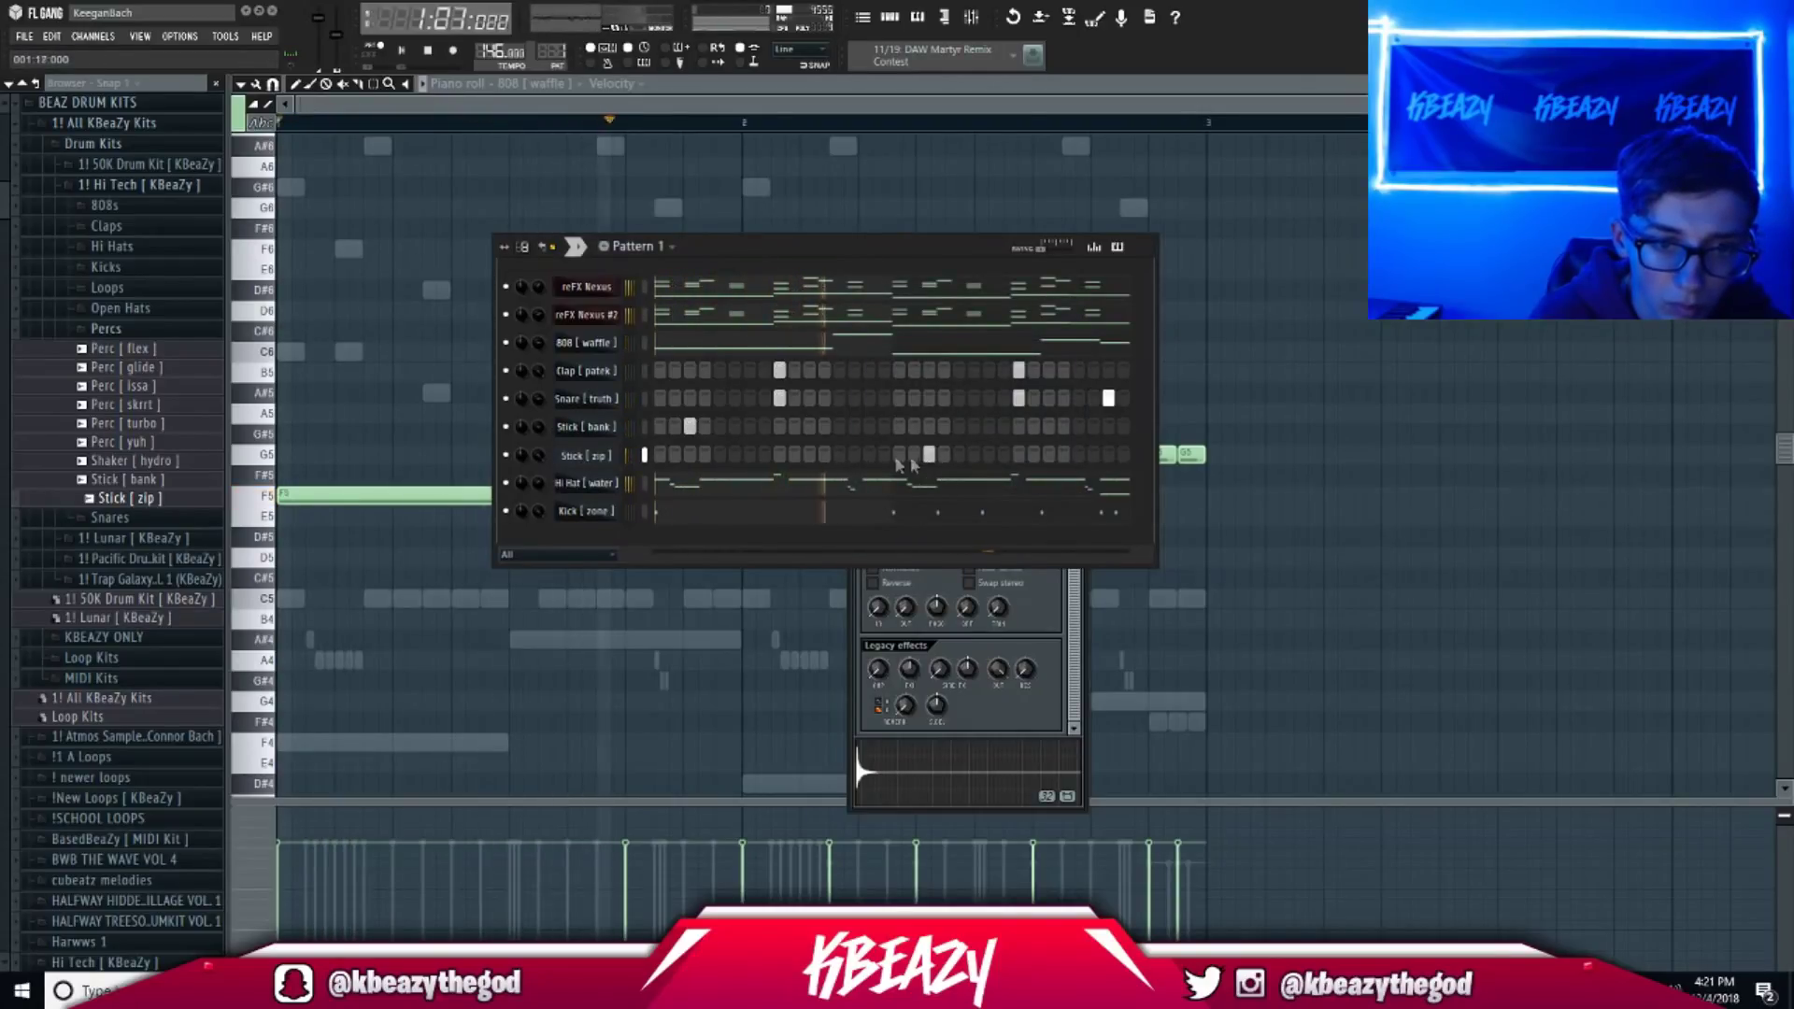
click(868, 454)
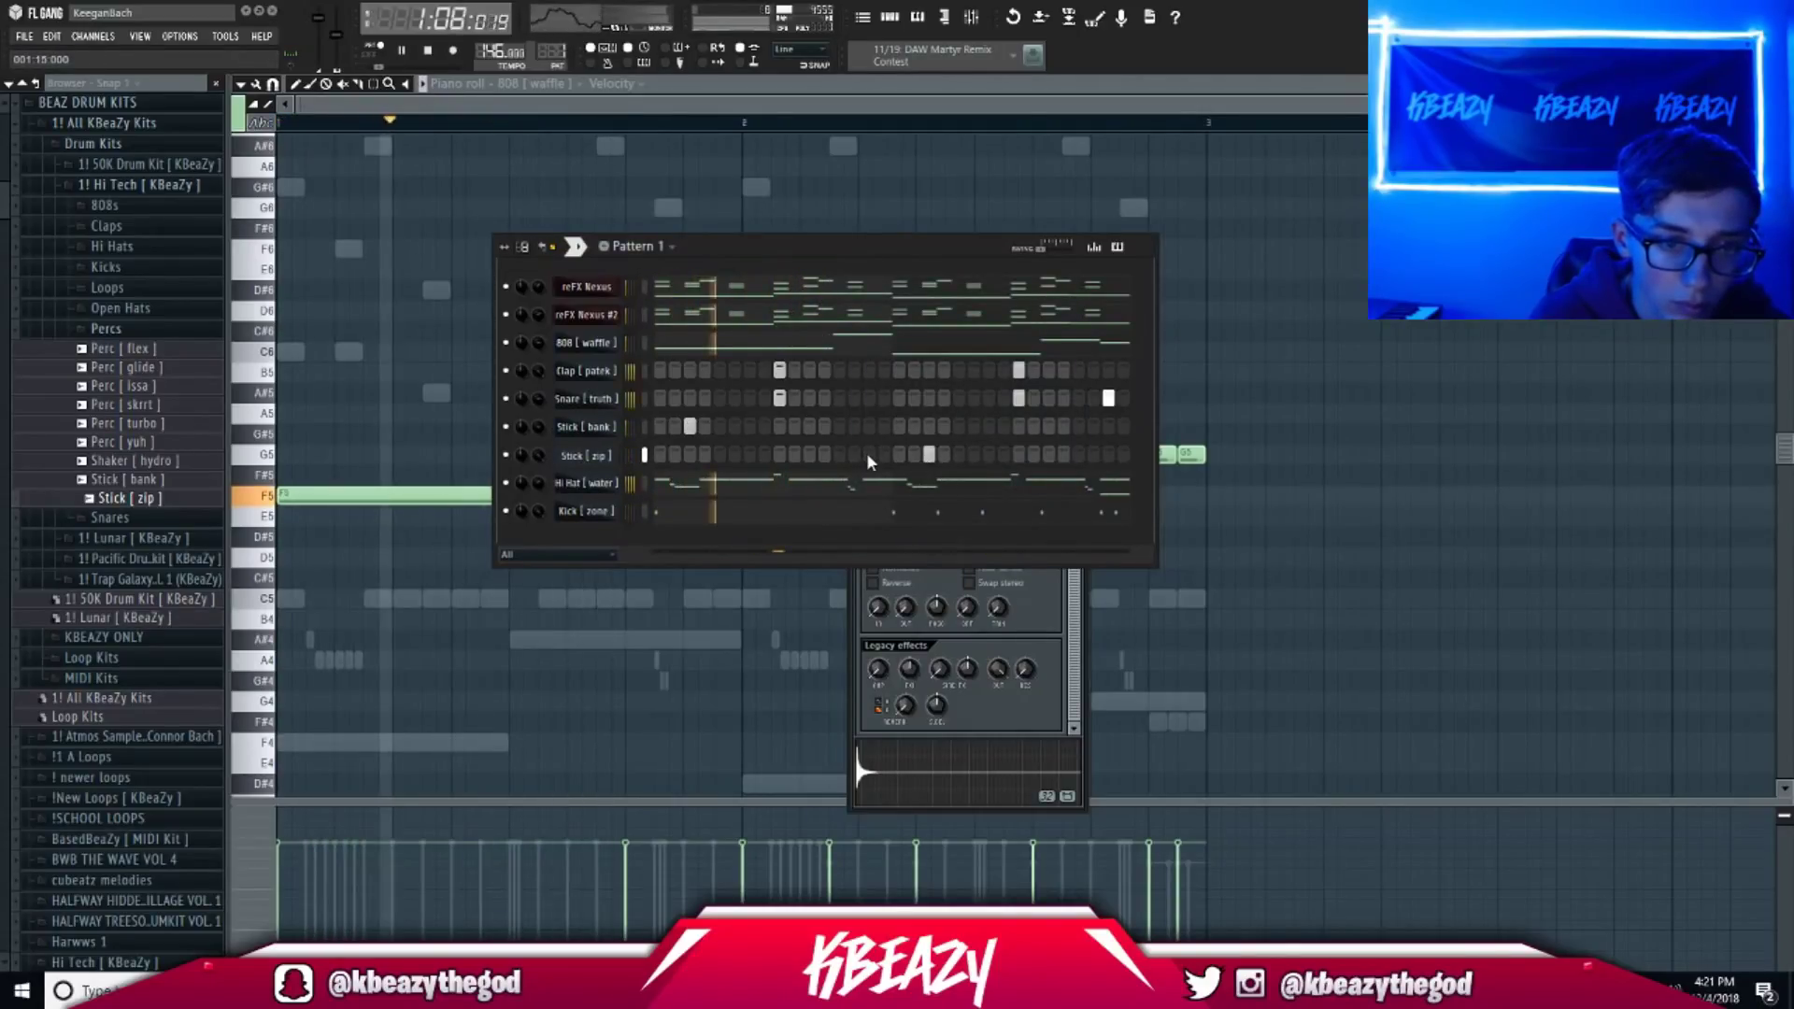
Check the Stick [ zip ] channel's settings and replace its sample with Perc [ skrrt ].
click(572, 456)
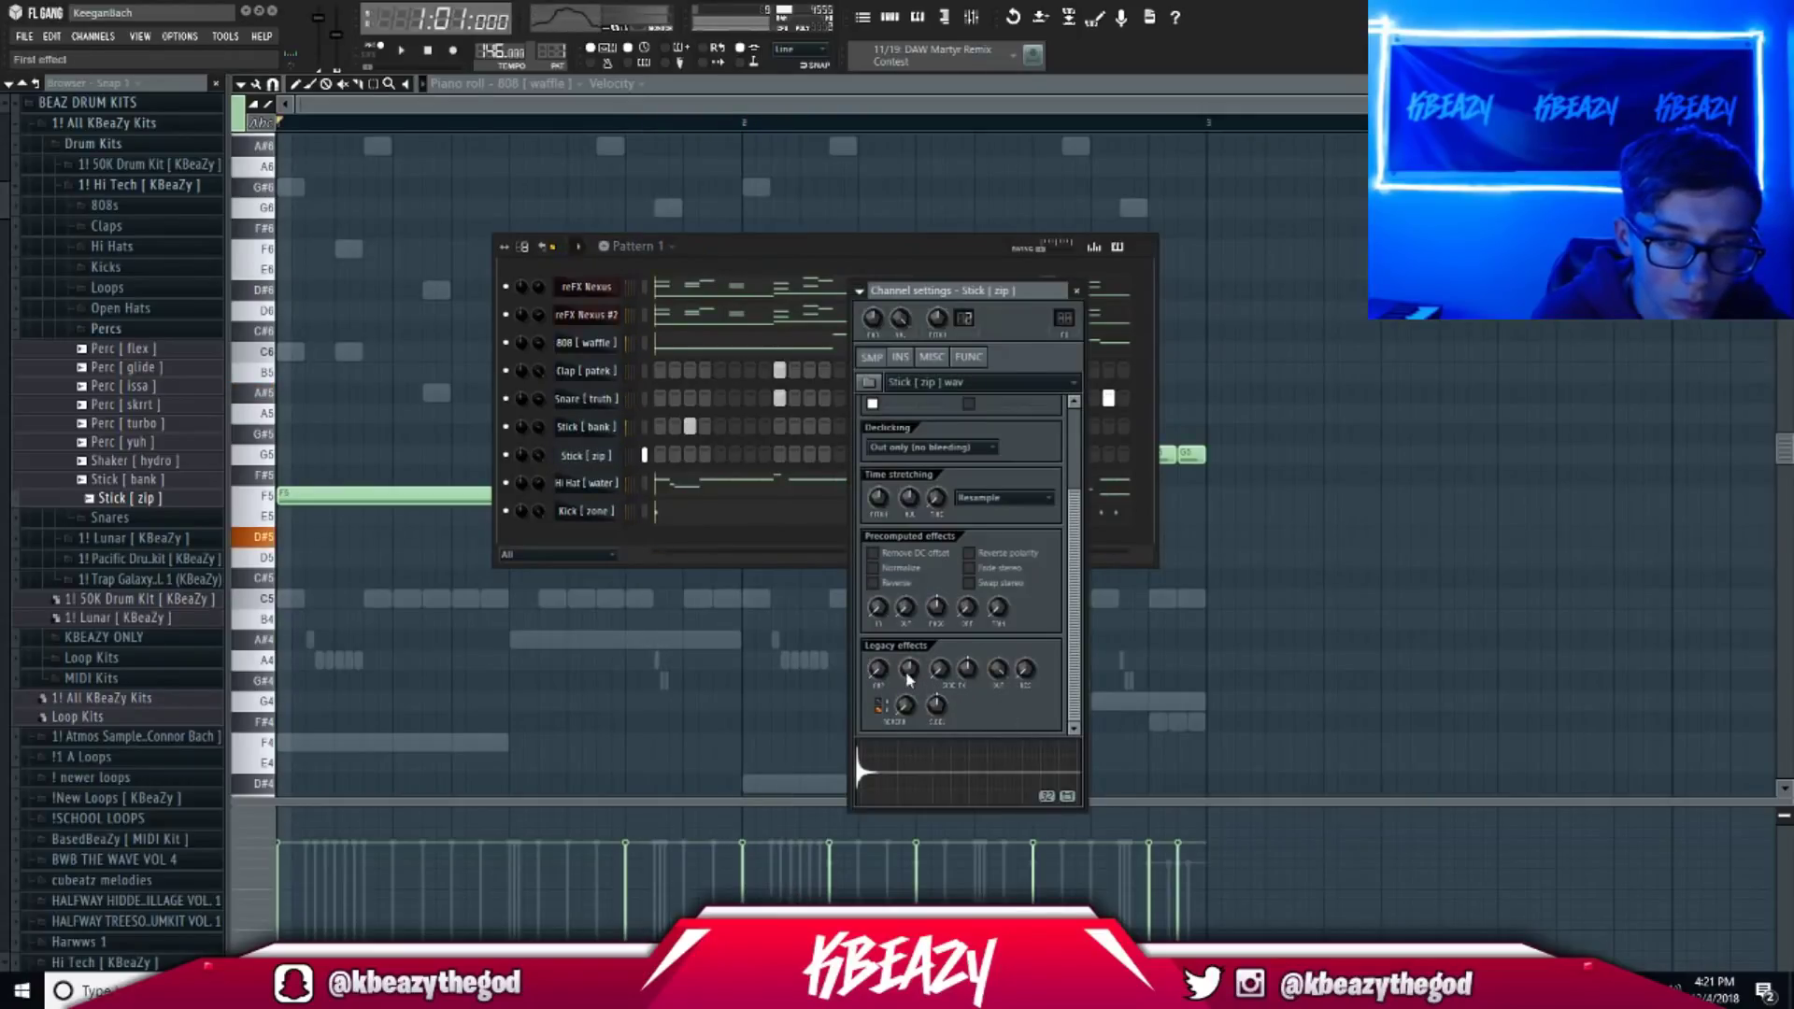
click(765, 249)
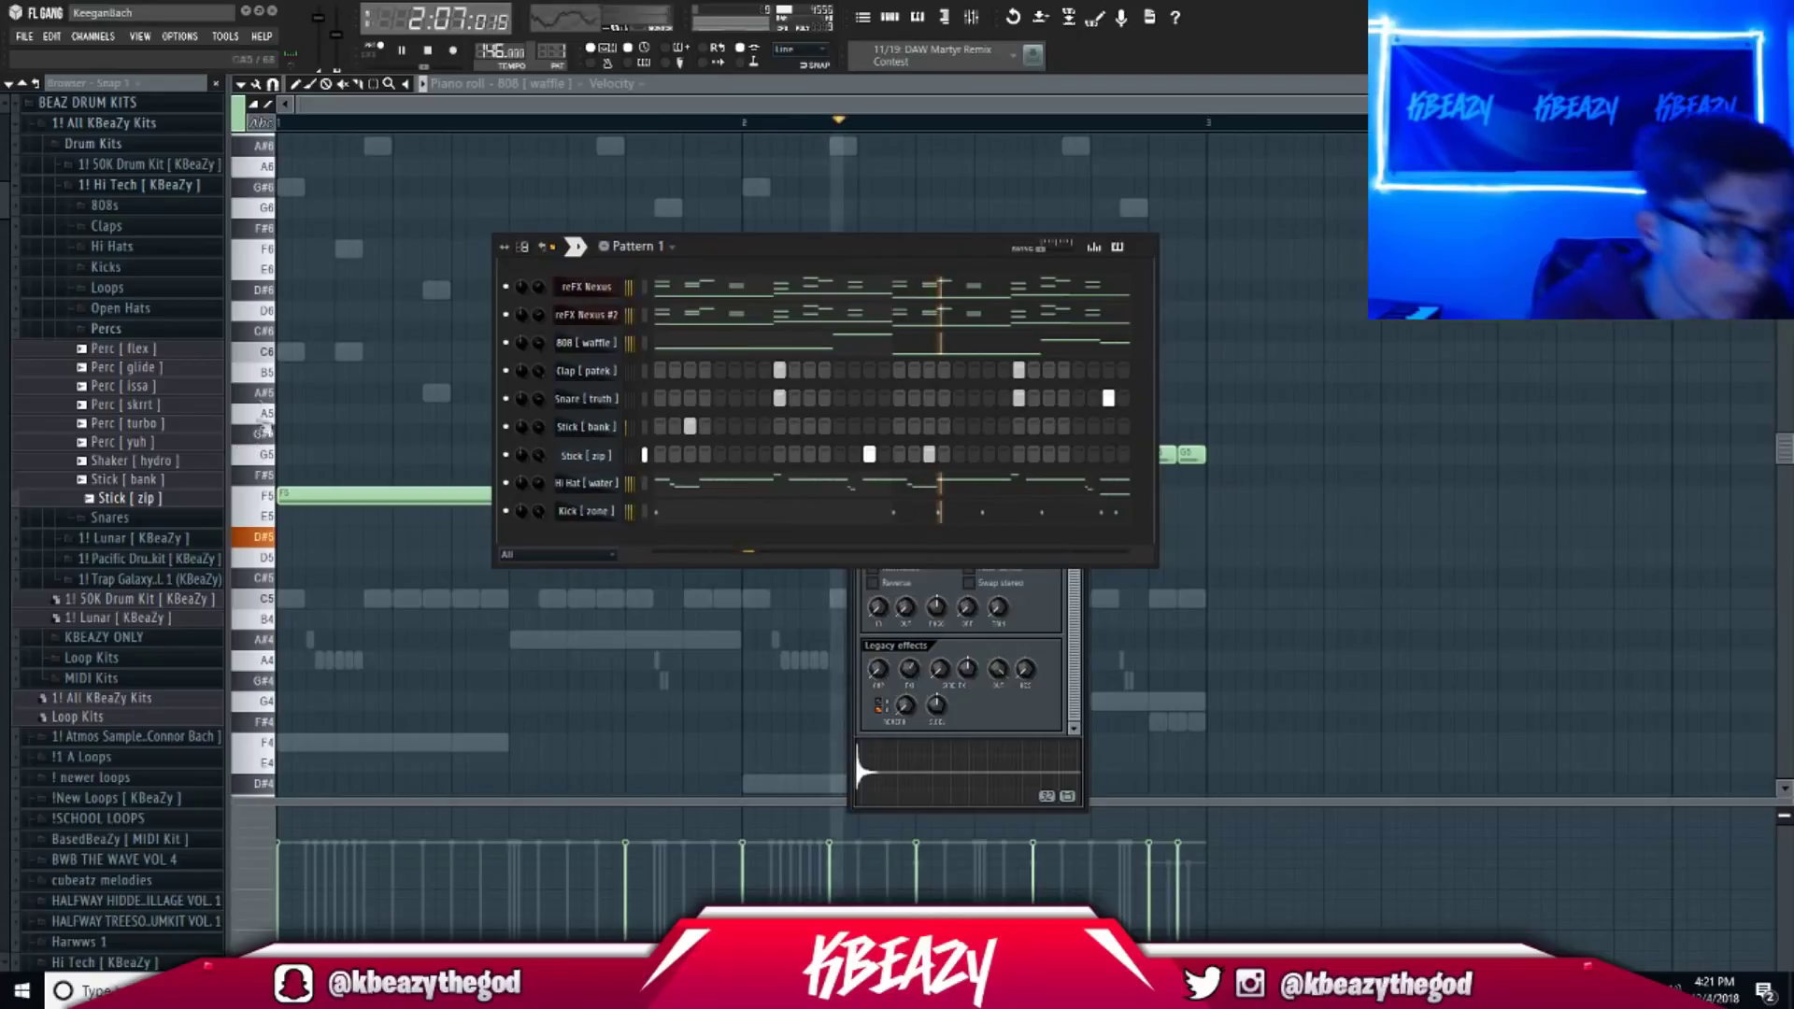
drag(577, 463, 579, 464)
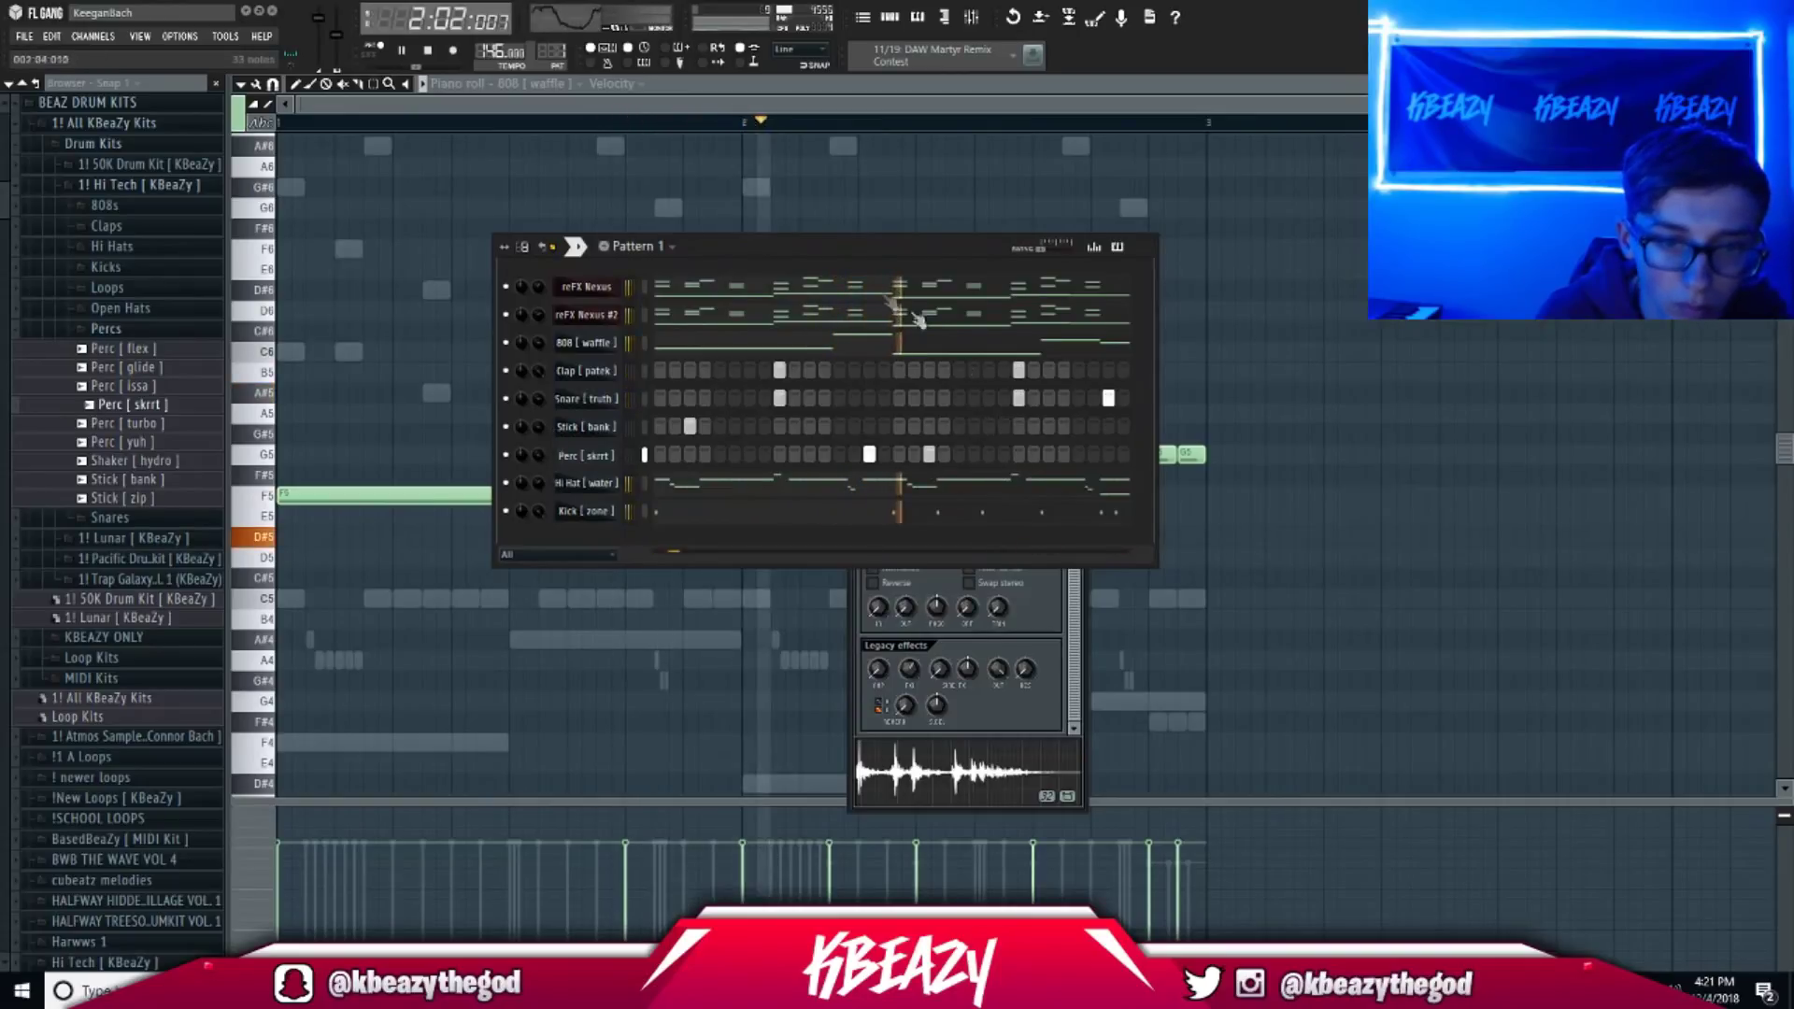
Stop playback and switch the piano roll to the original reFX Nexus channel's melody.
click(547, 83)
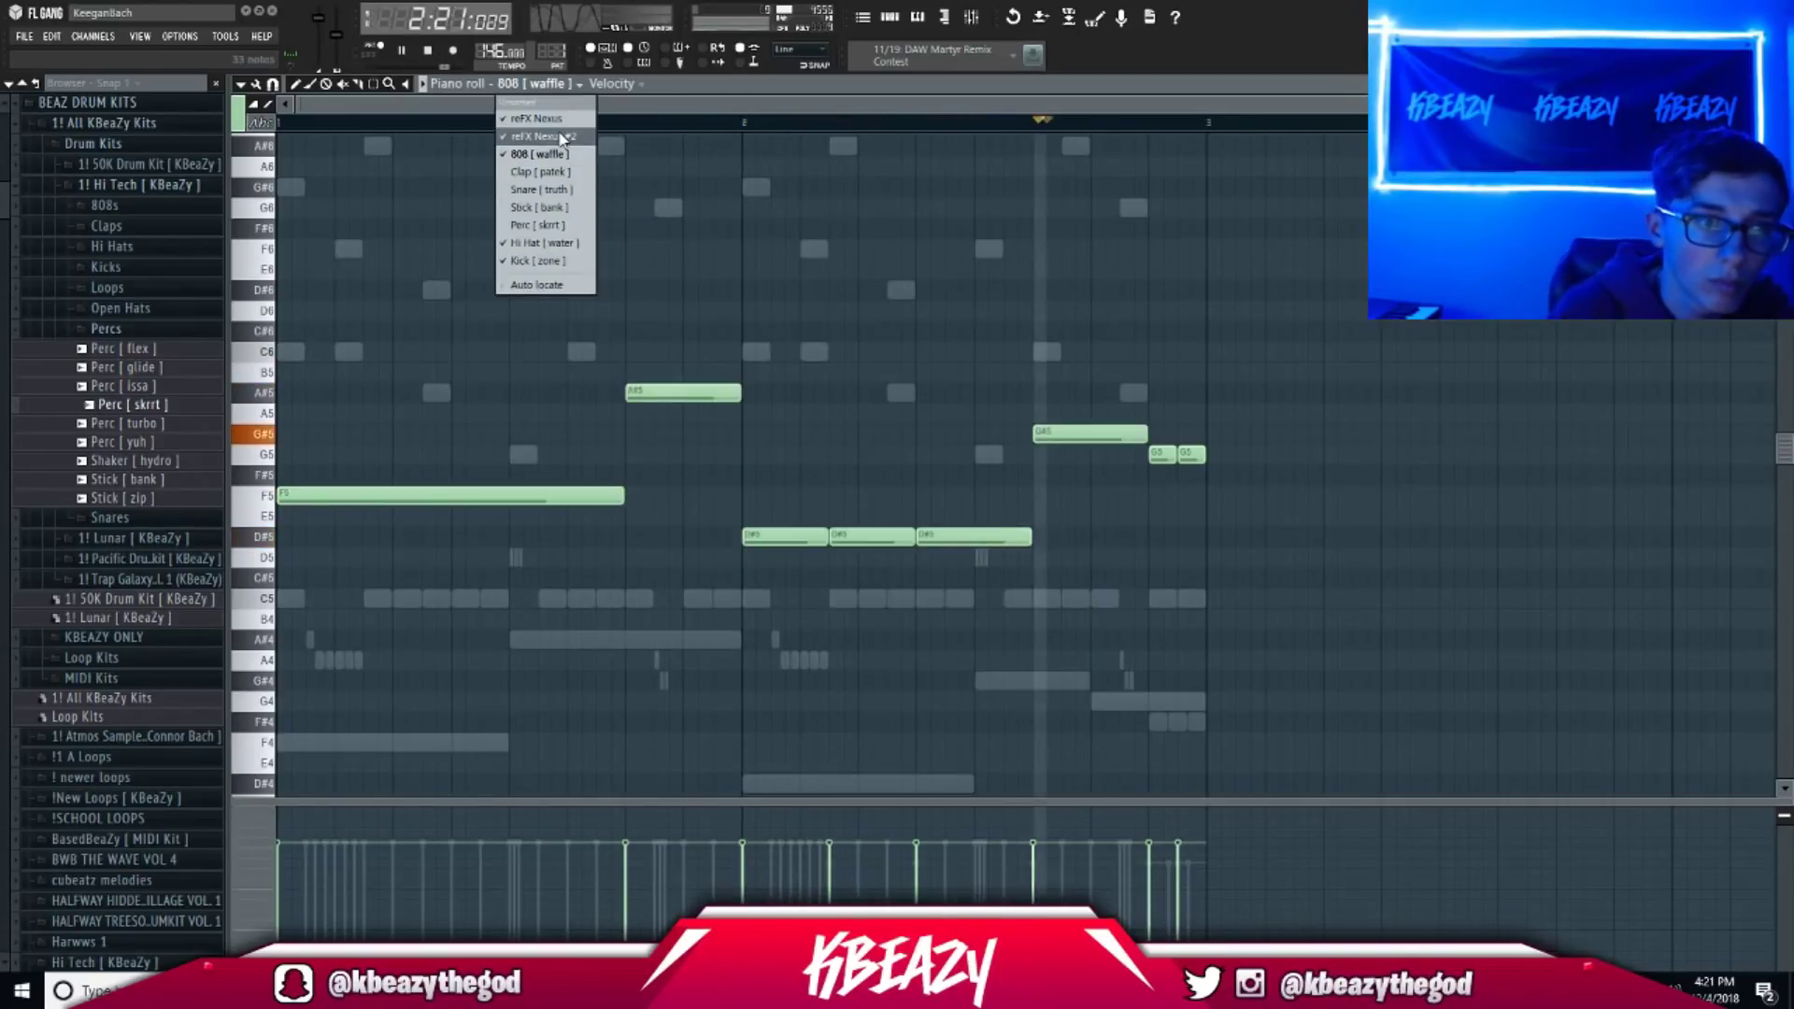
click(548, 153)
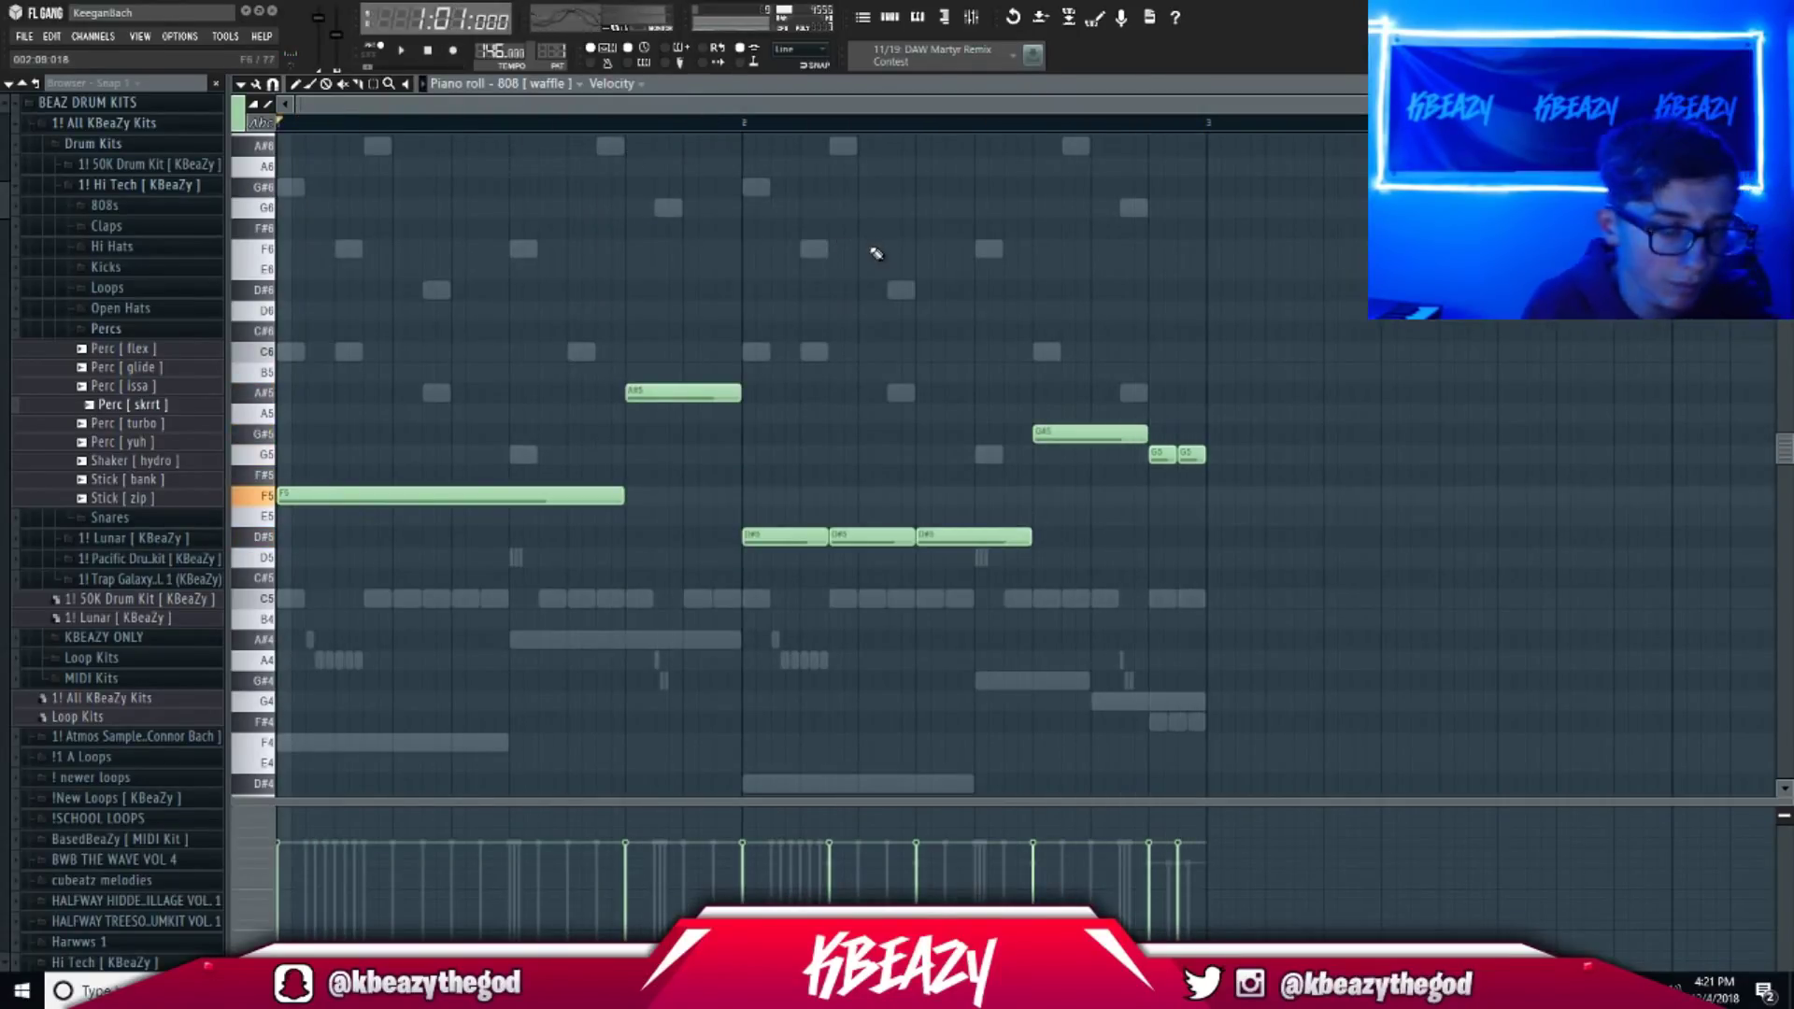
click(526, 84)
click(521, 119)
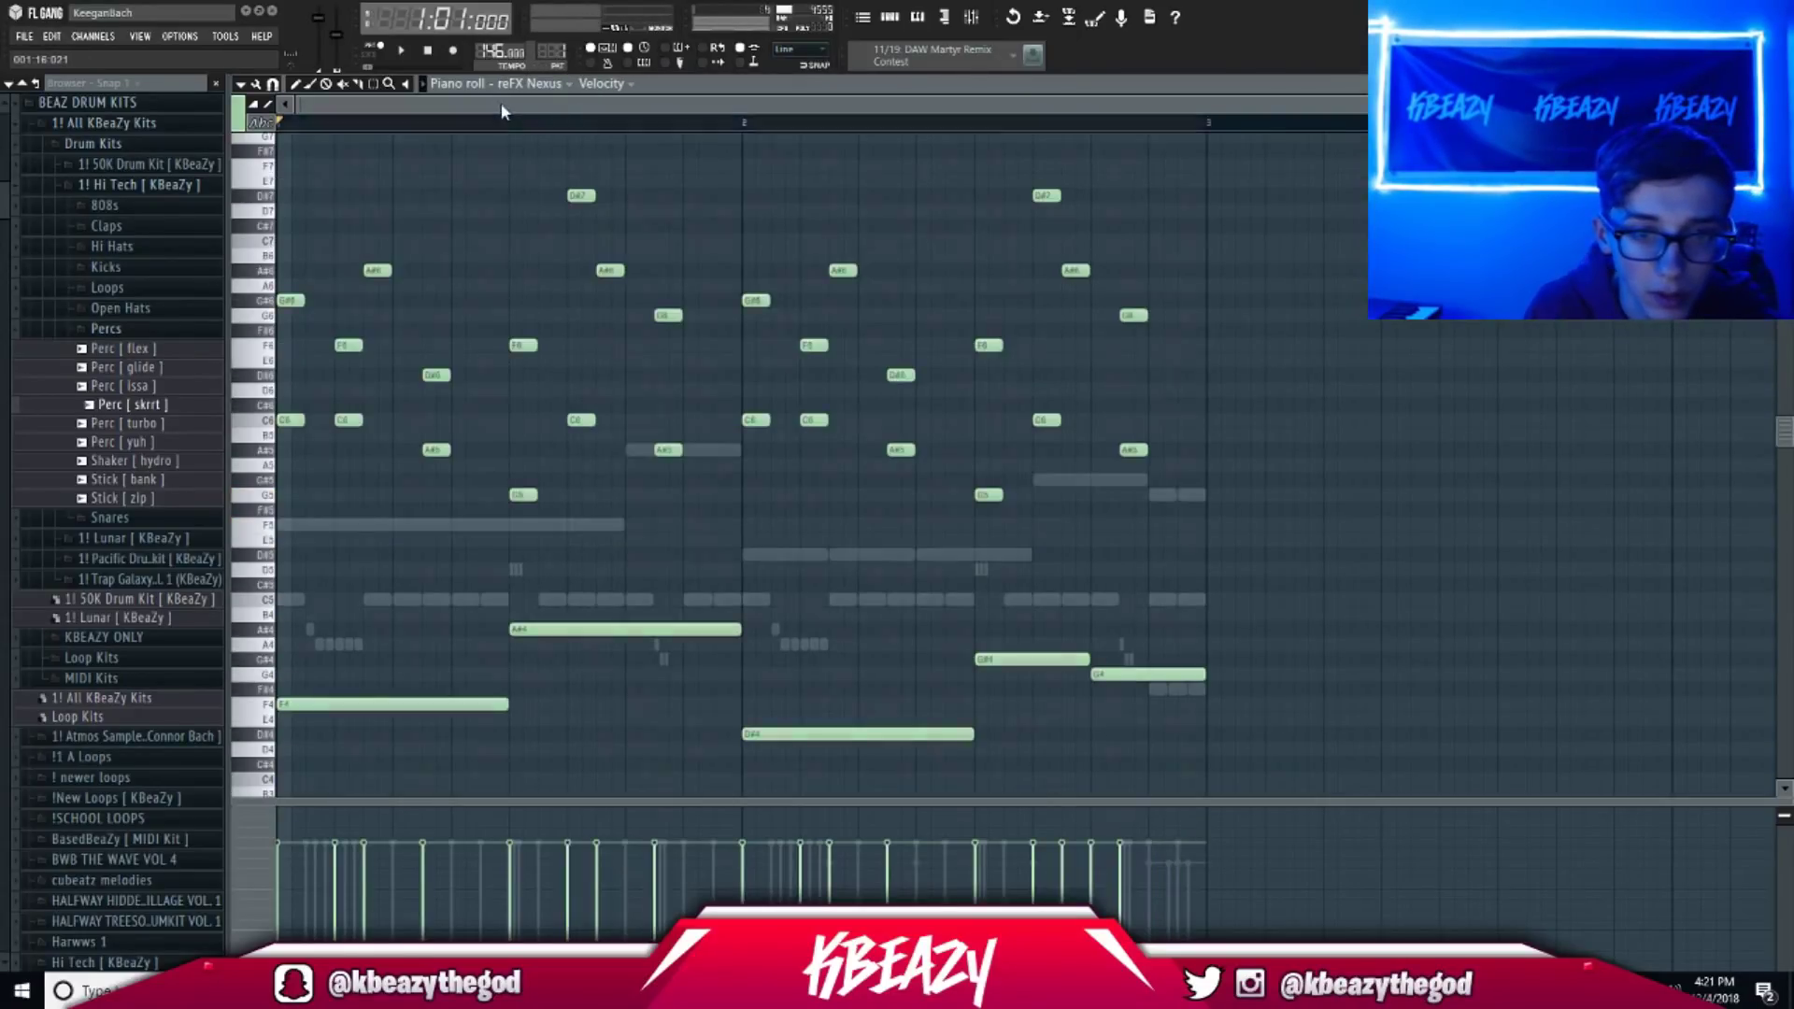
Duplicate the two-bar patterns of reFX Nexus, reFX Nexus #2 and 808 [ waffle ] to bar 3 in the piano roll.
click(550, 86)
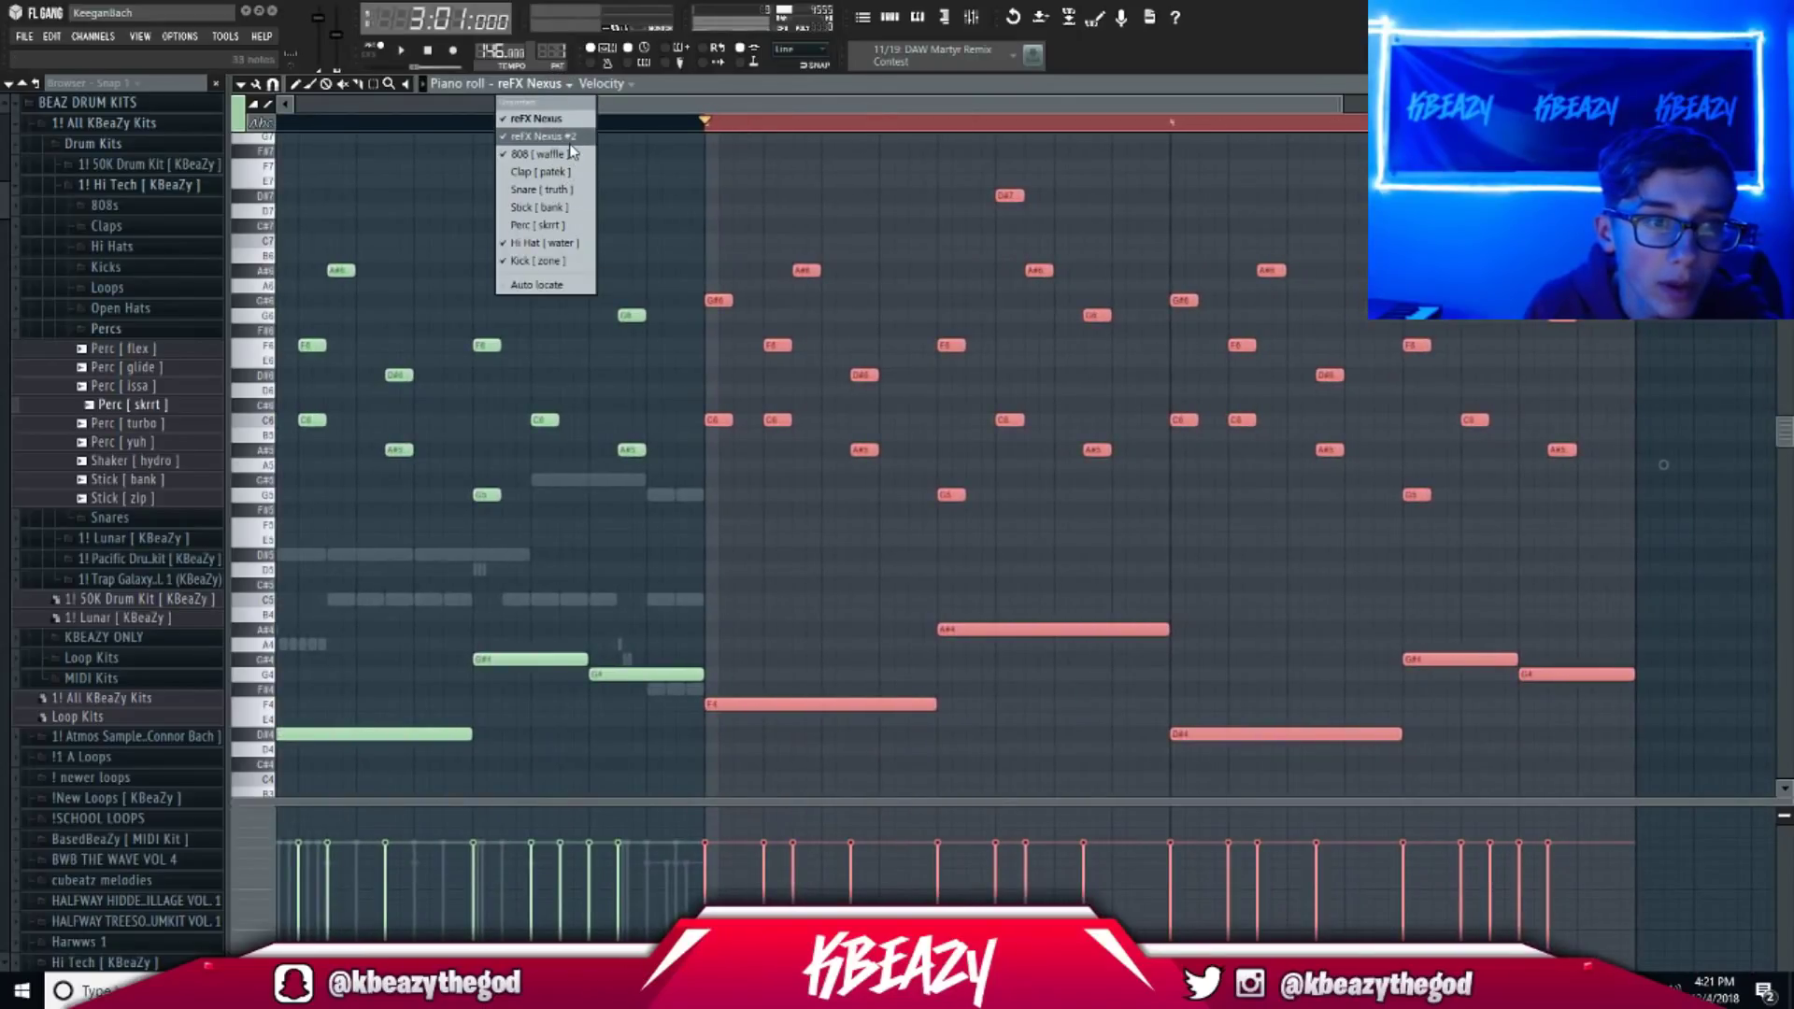
click(561, 136)
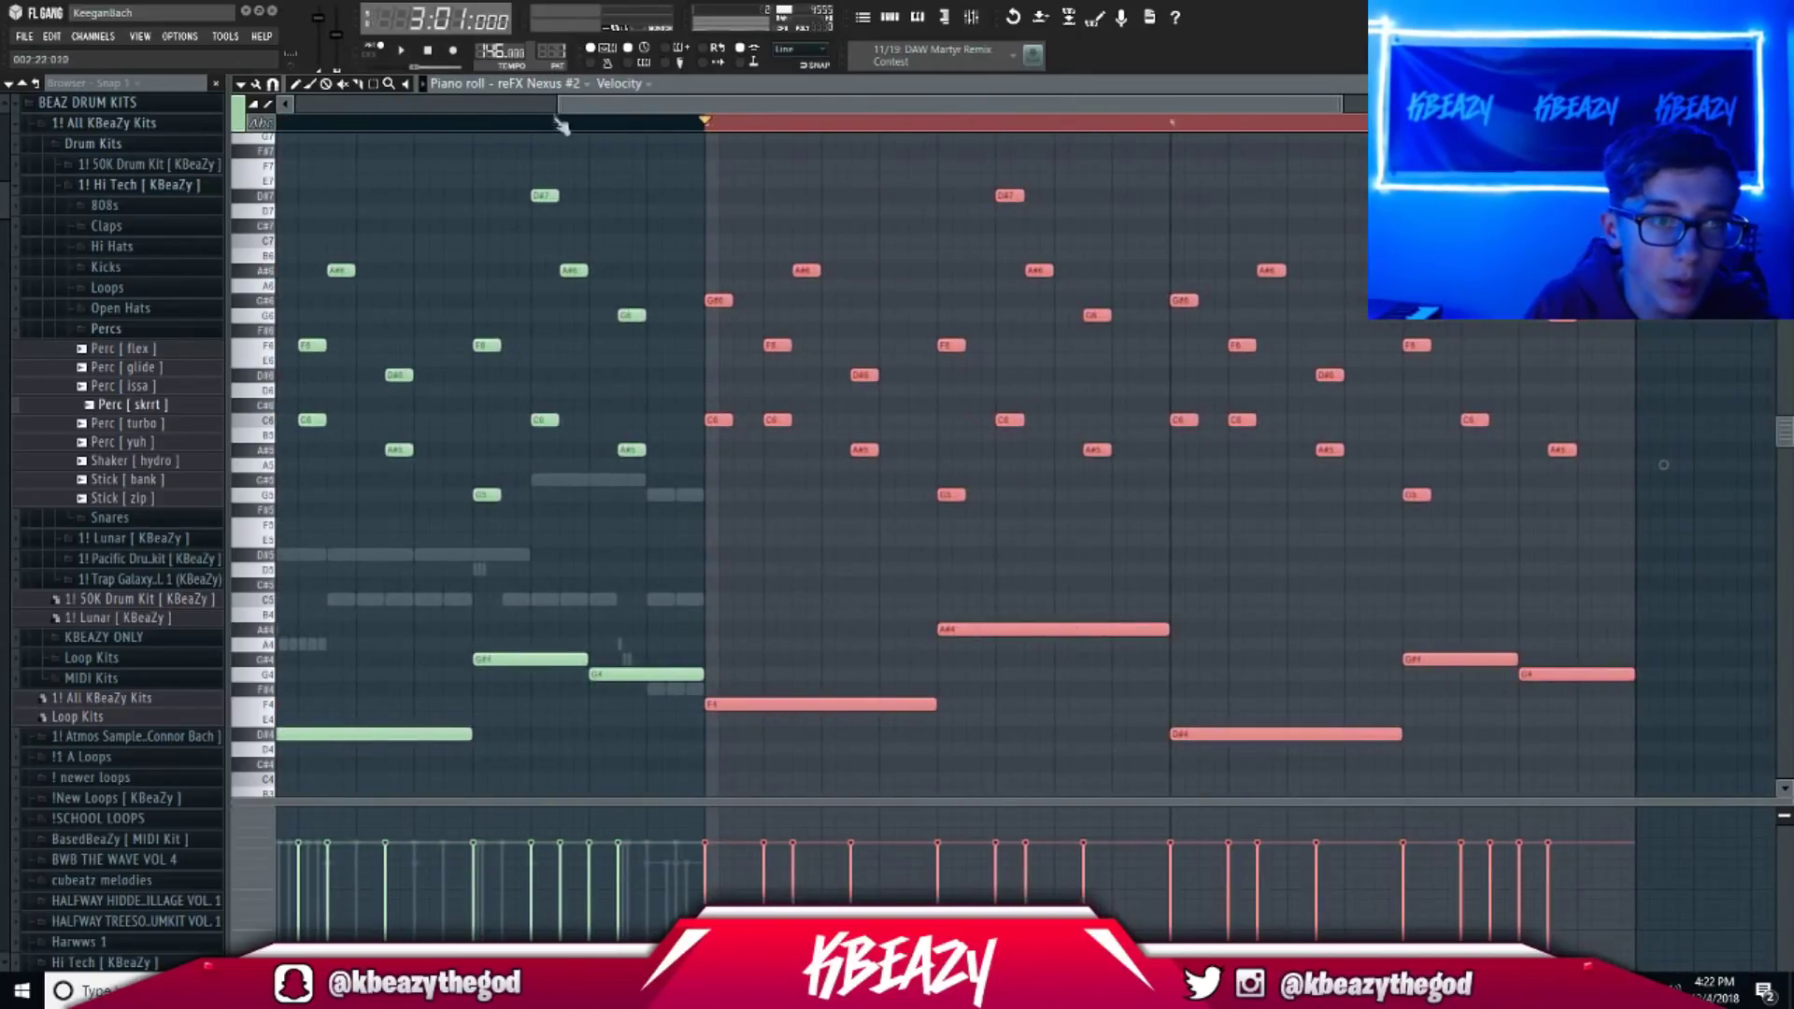
click(547, 86)
click(542, 153)
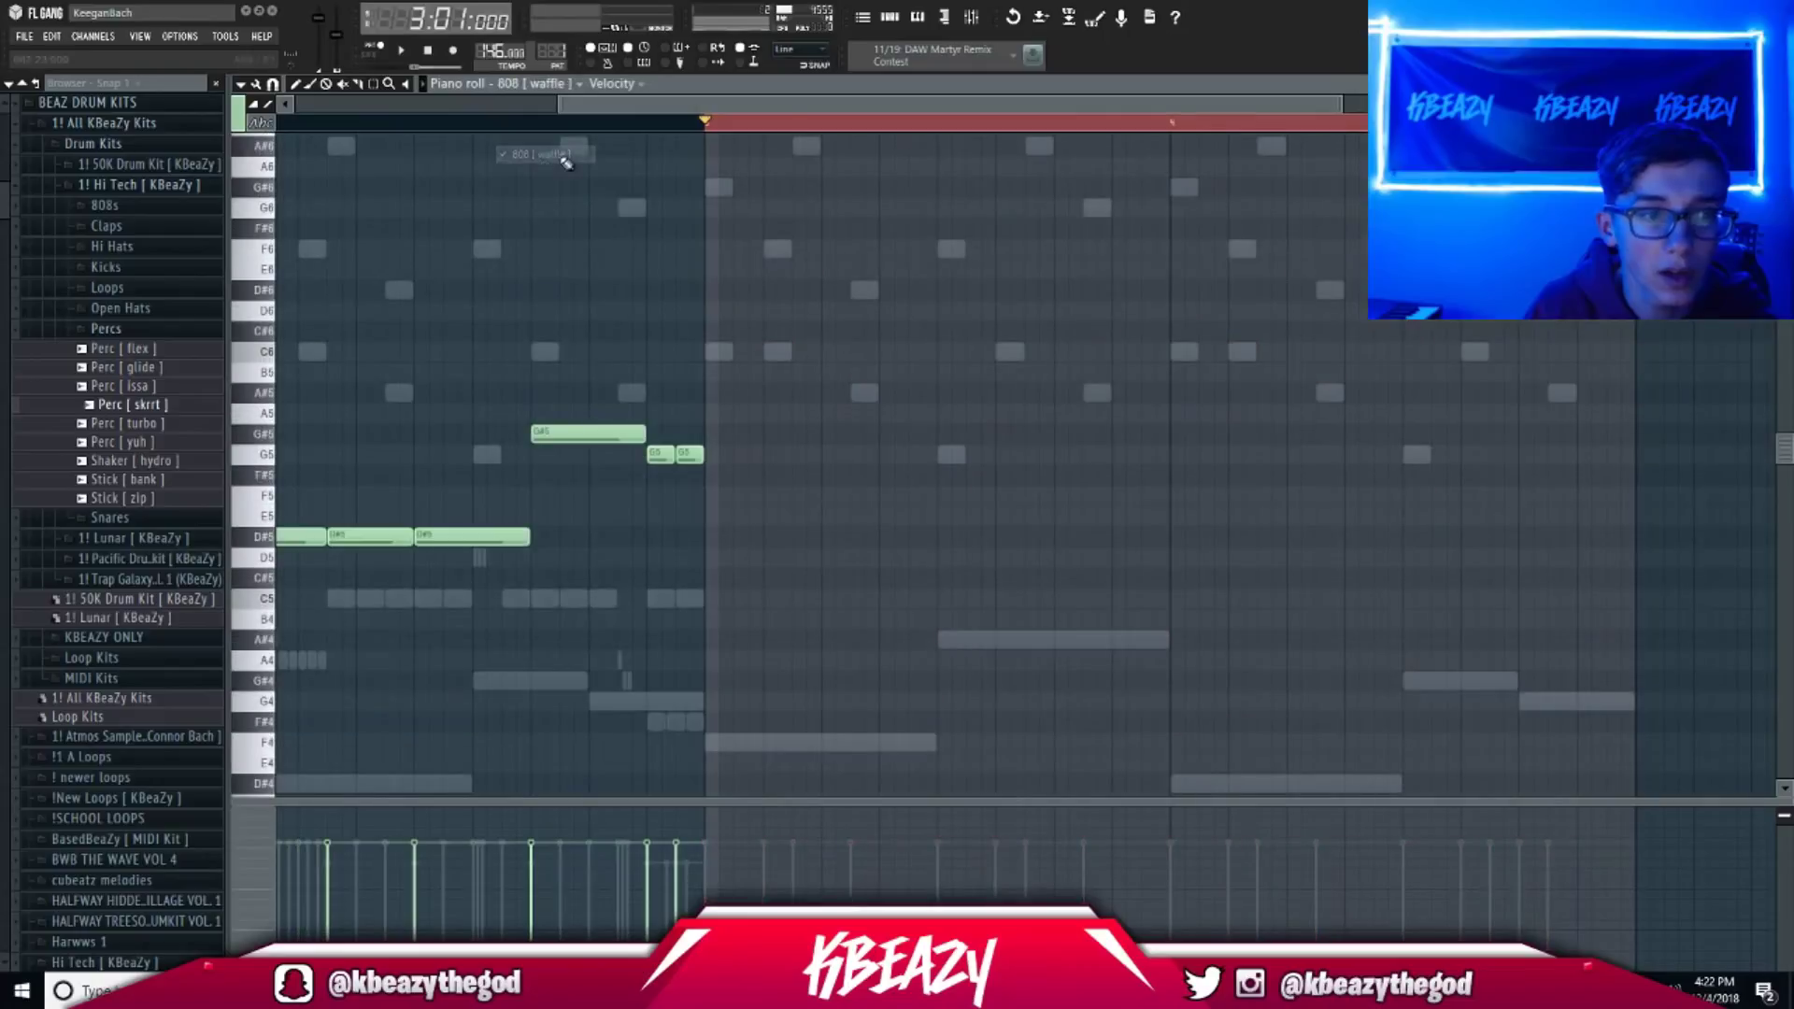
Duplicate the Hi Hat [ water ] and Kick [ zone ] notes to bar 3 in the piano roll.
click(560, 83)
click(546, 243)
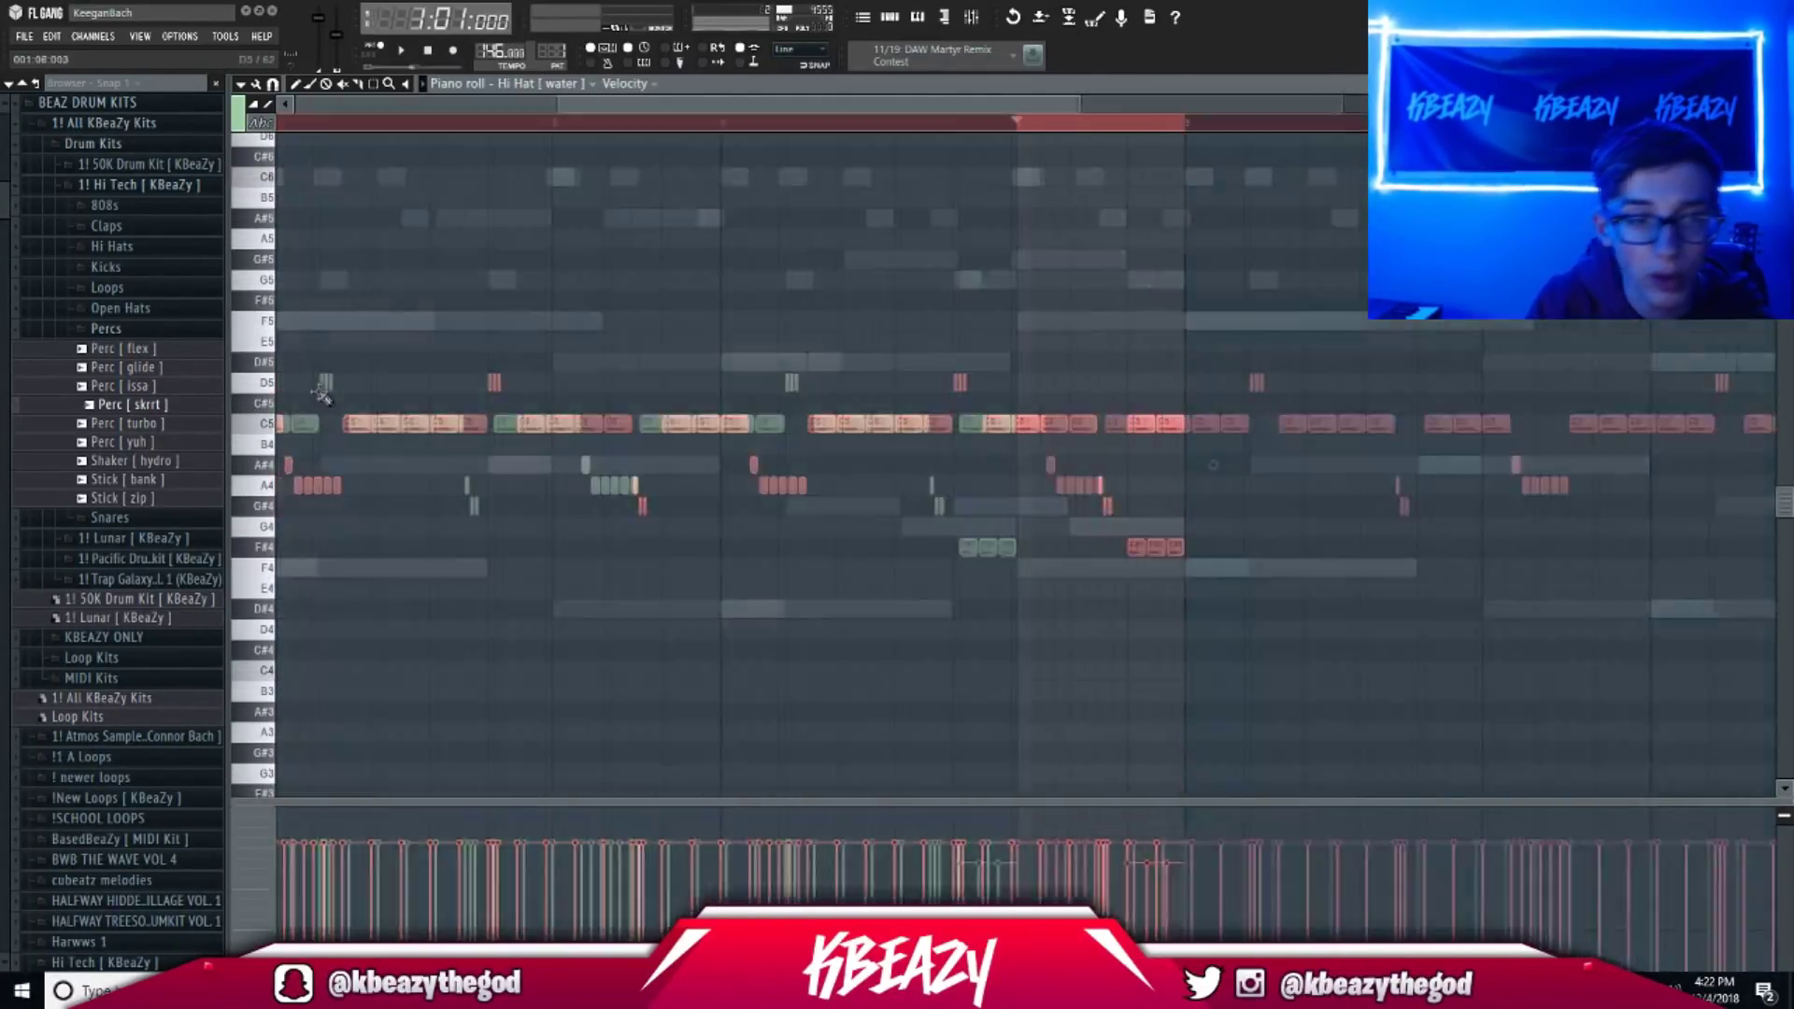
click(540, 83)
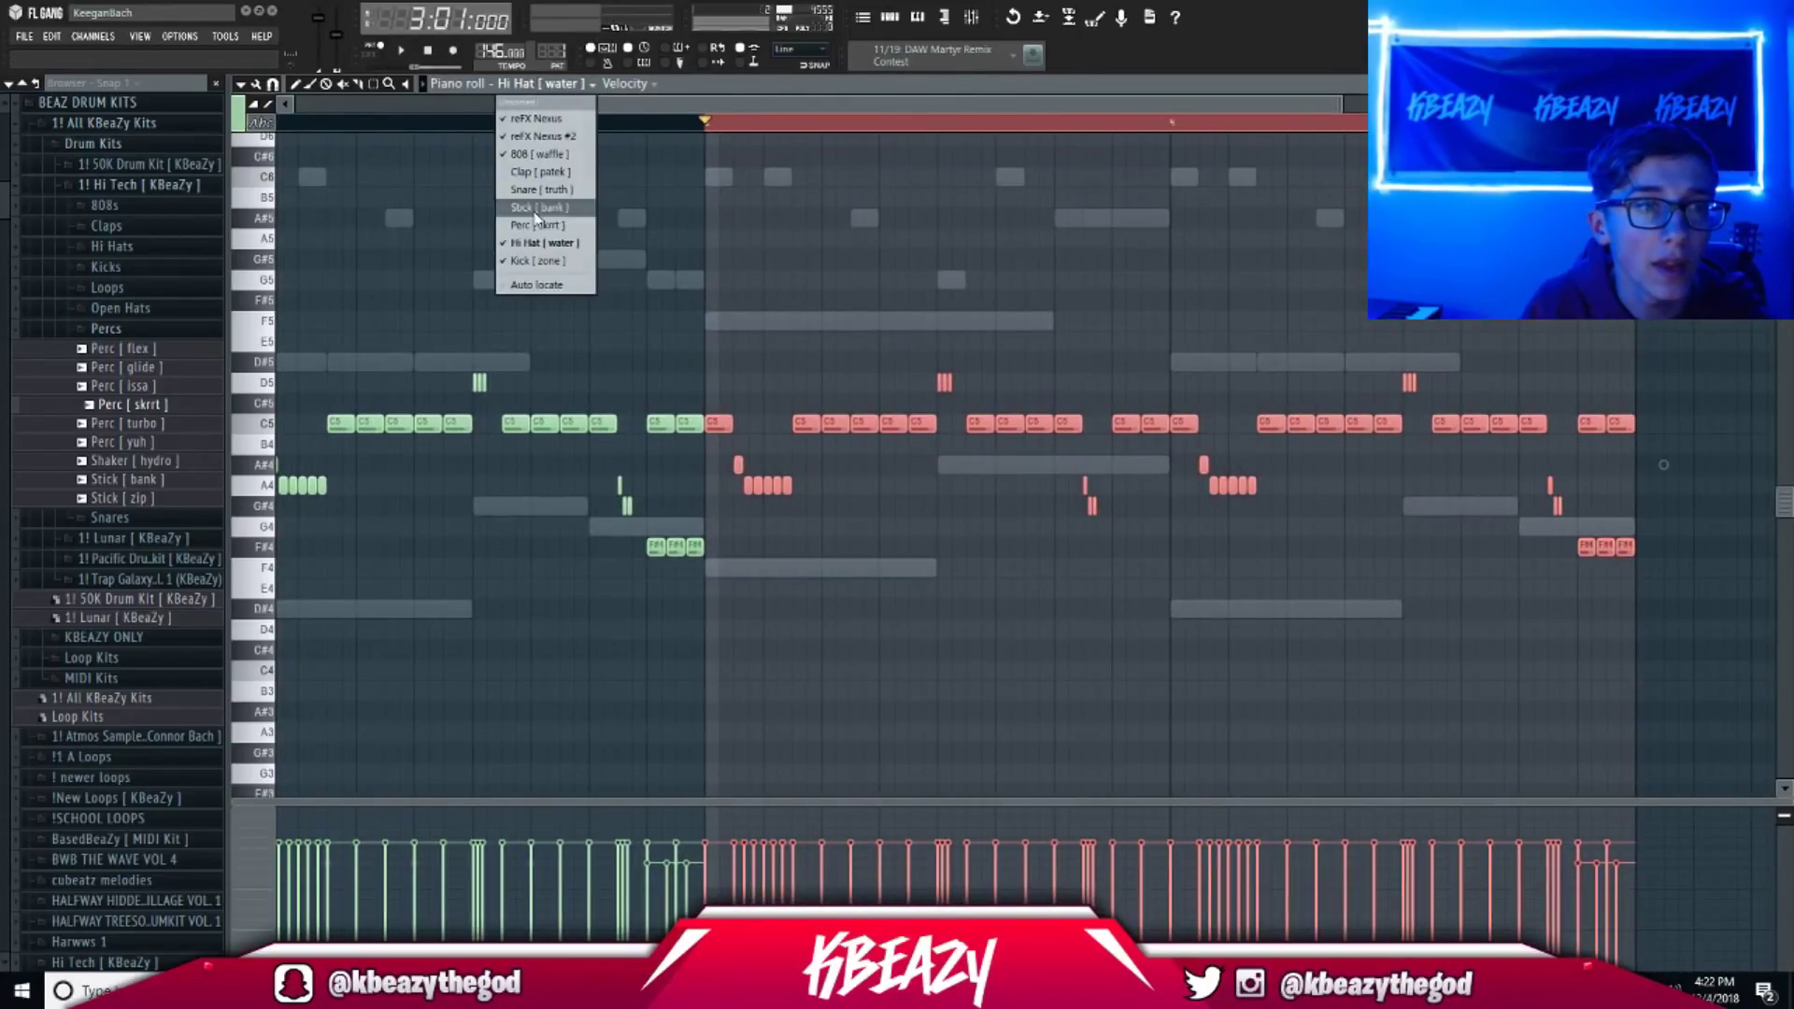
click(549, 266)
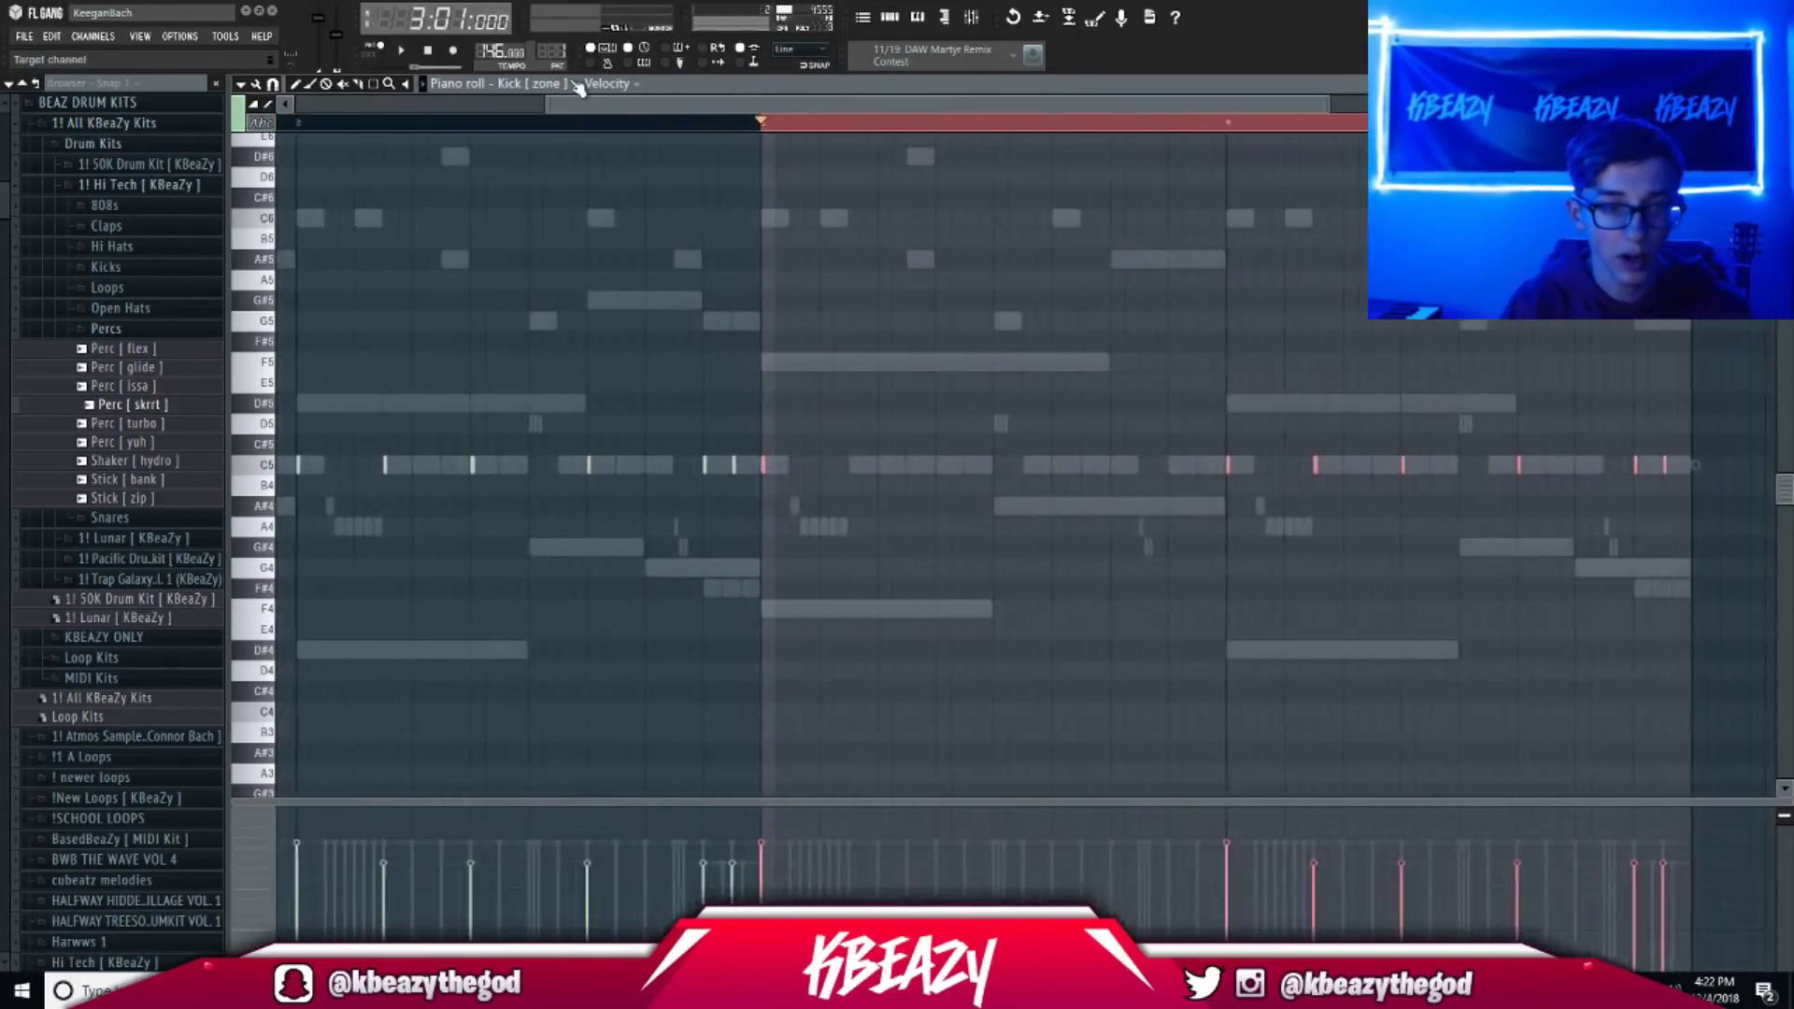
Clone Pattern 1 and send the Clap [ patek ] channel's steps to the piano roll in the copy.
right_click(543, 48)
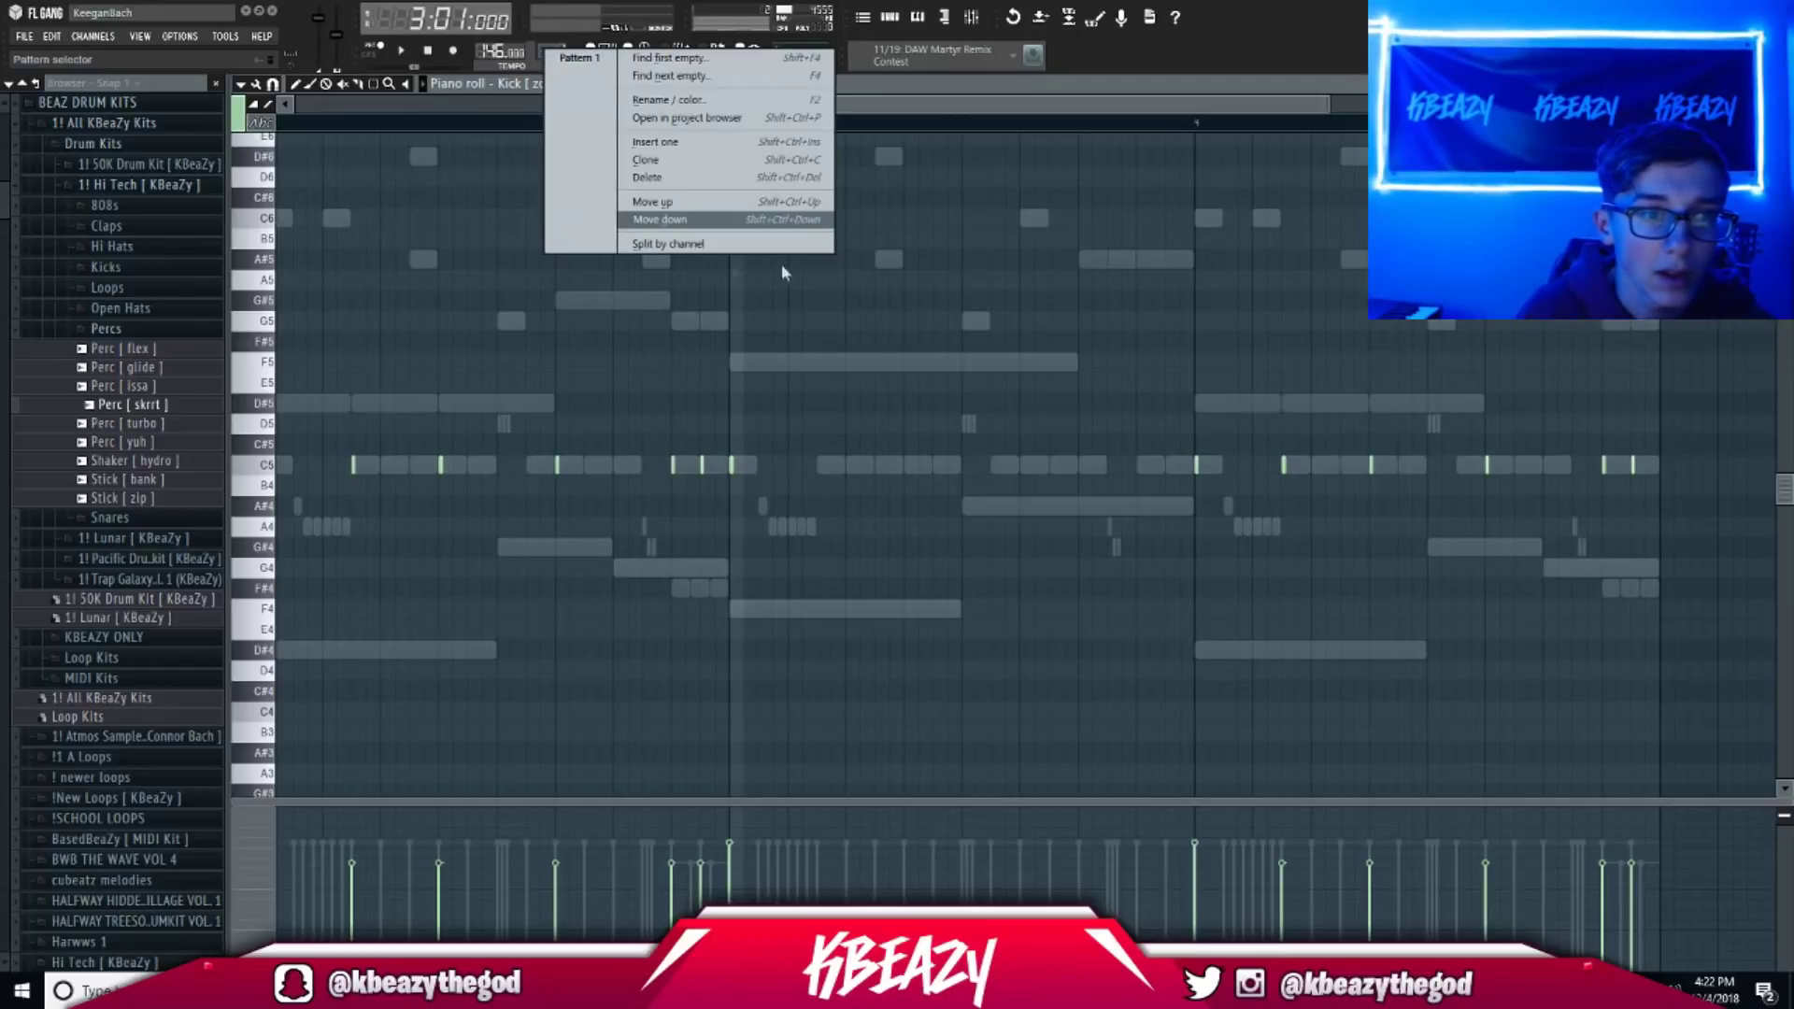
click(686, 160)
right_click(612, 371)
click(666, 373)
key(F6)
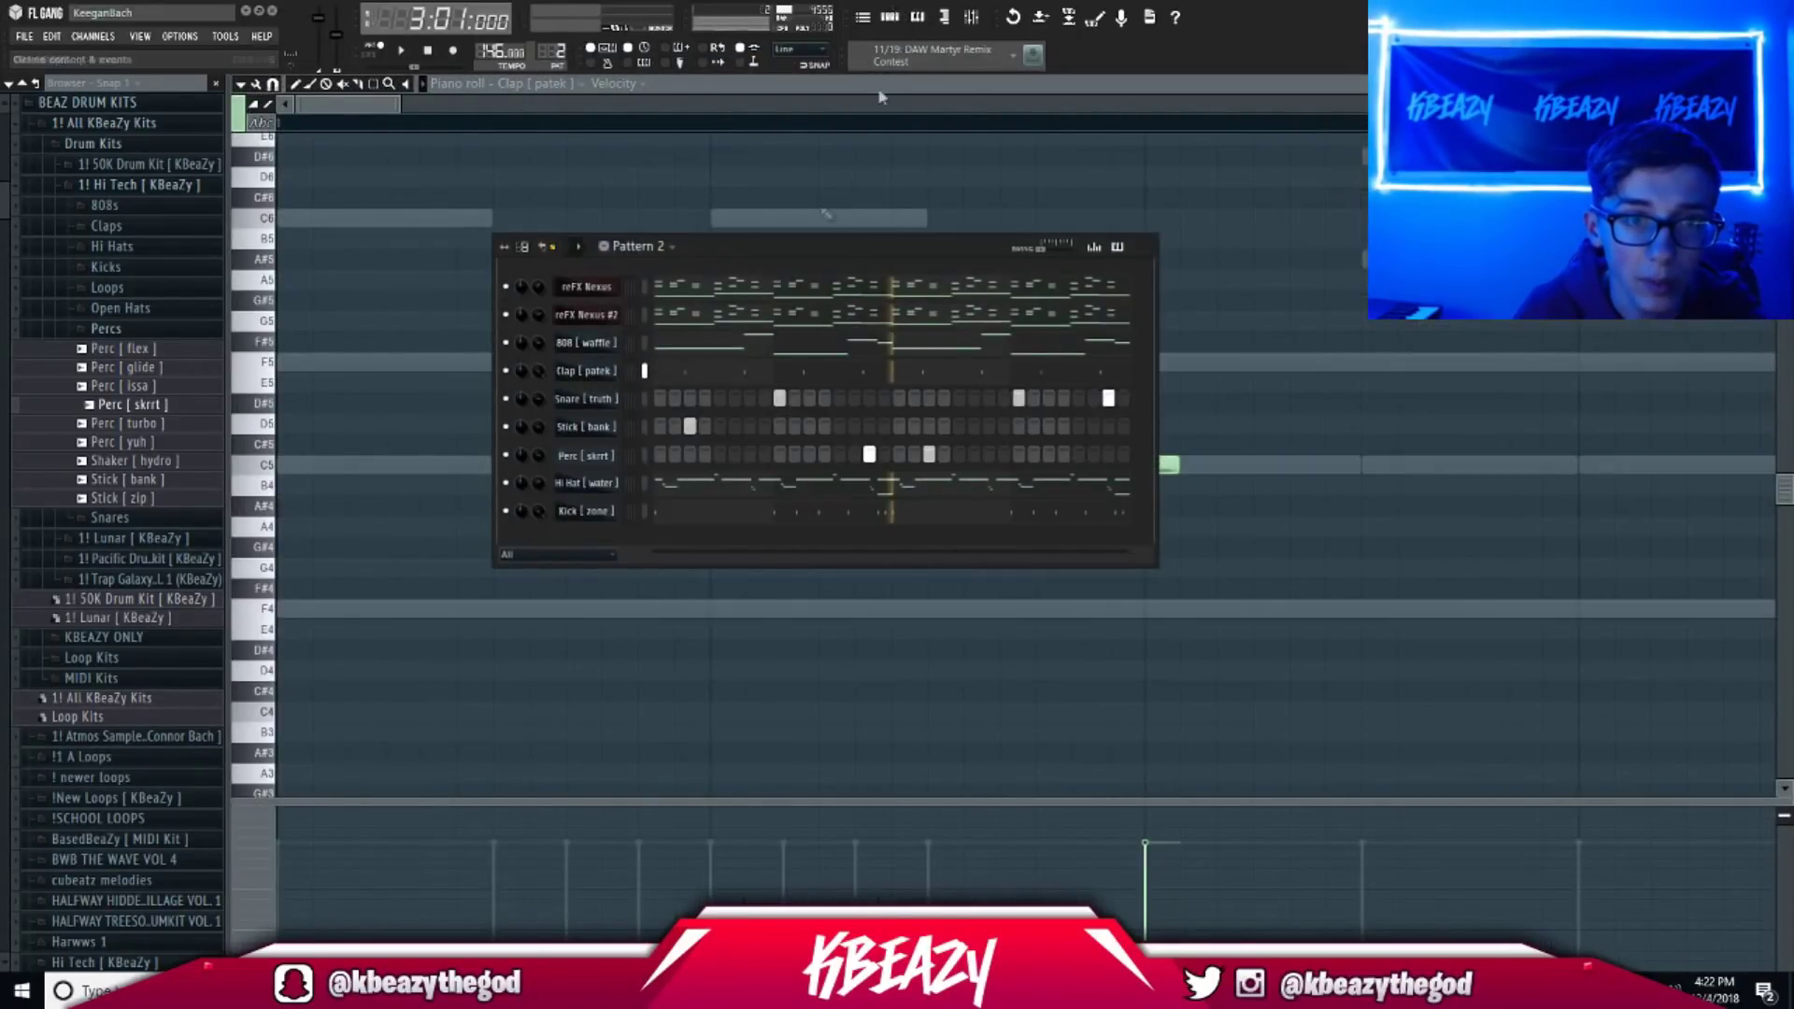
Send the Snare [ truth ] channel's steps to the piano roll without deleting the channel.
right_click(613, 402)
click(659, 572)
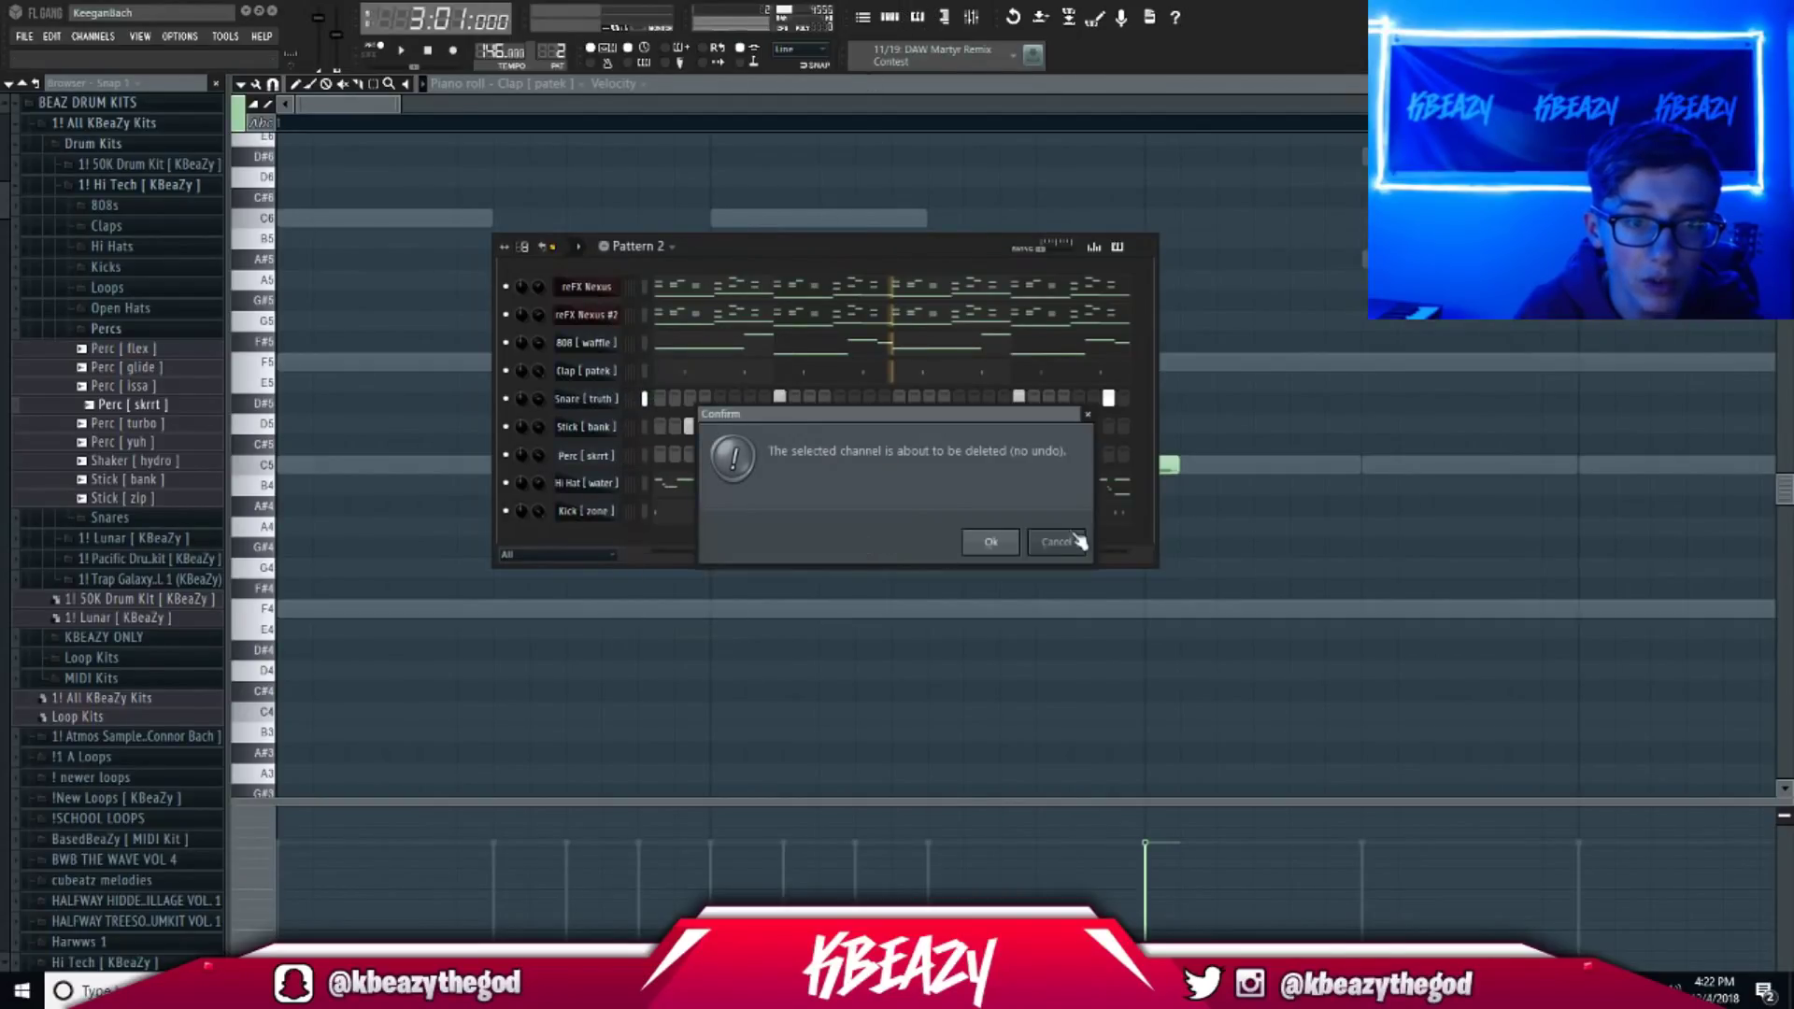
click(1056, 543)
right_click(589, 399)
click(665, 399)
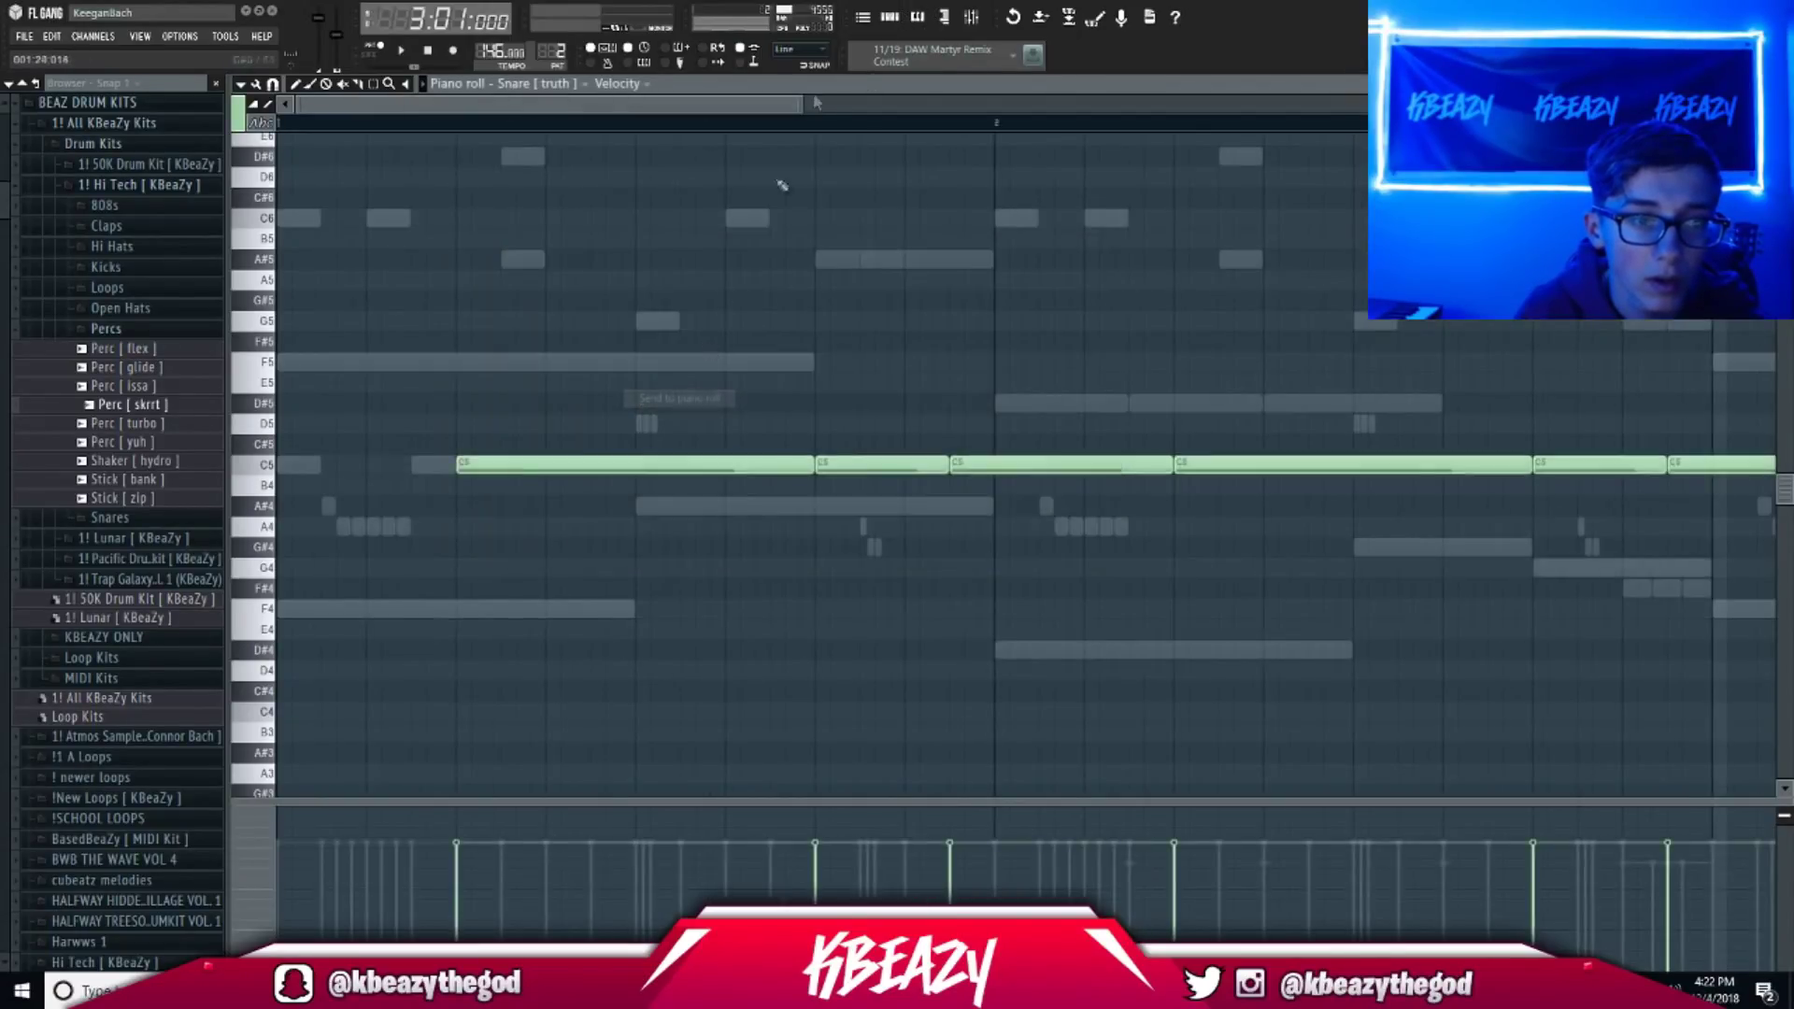
click(900, 14)
Send the Stick [ bank ] channel's steps to the piano roll.
right_click(610, 426)
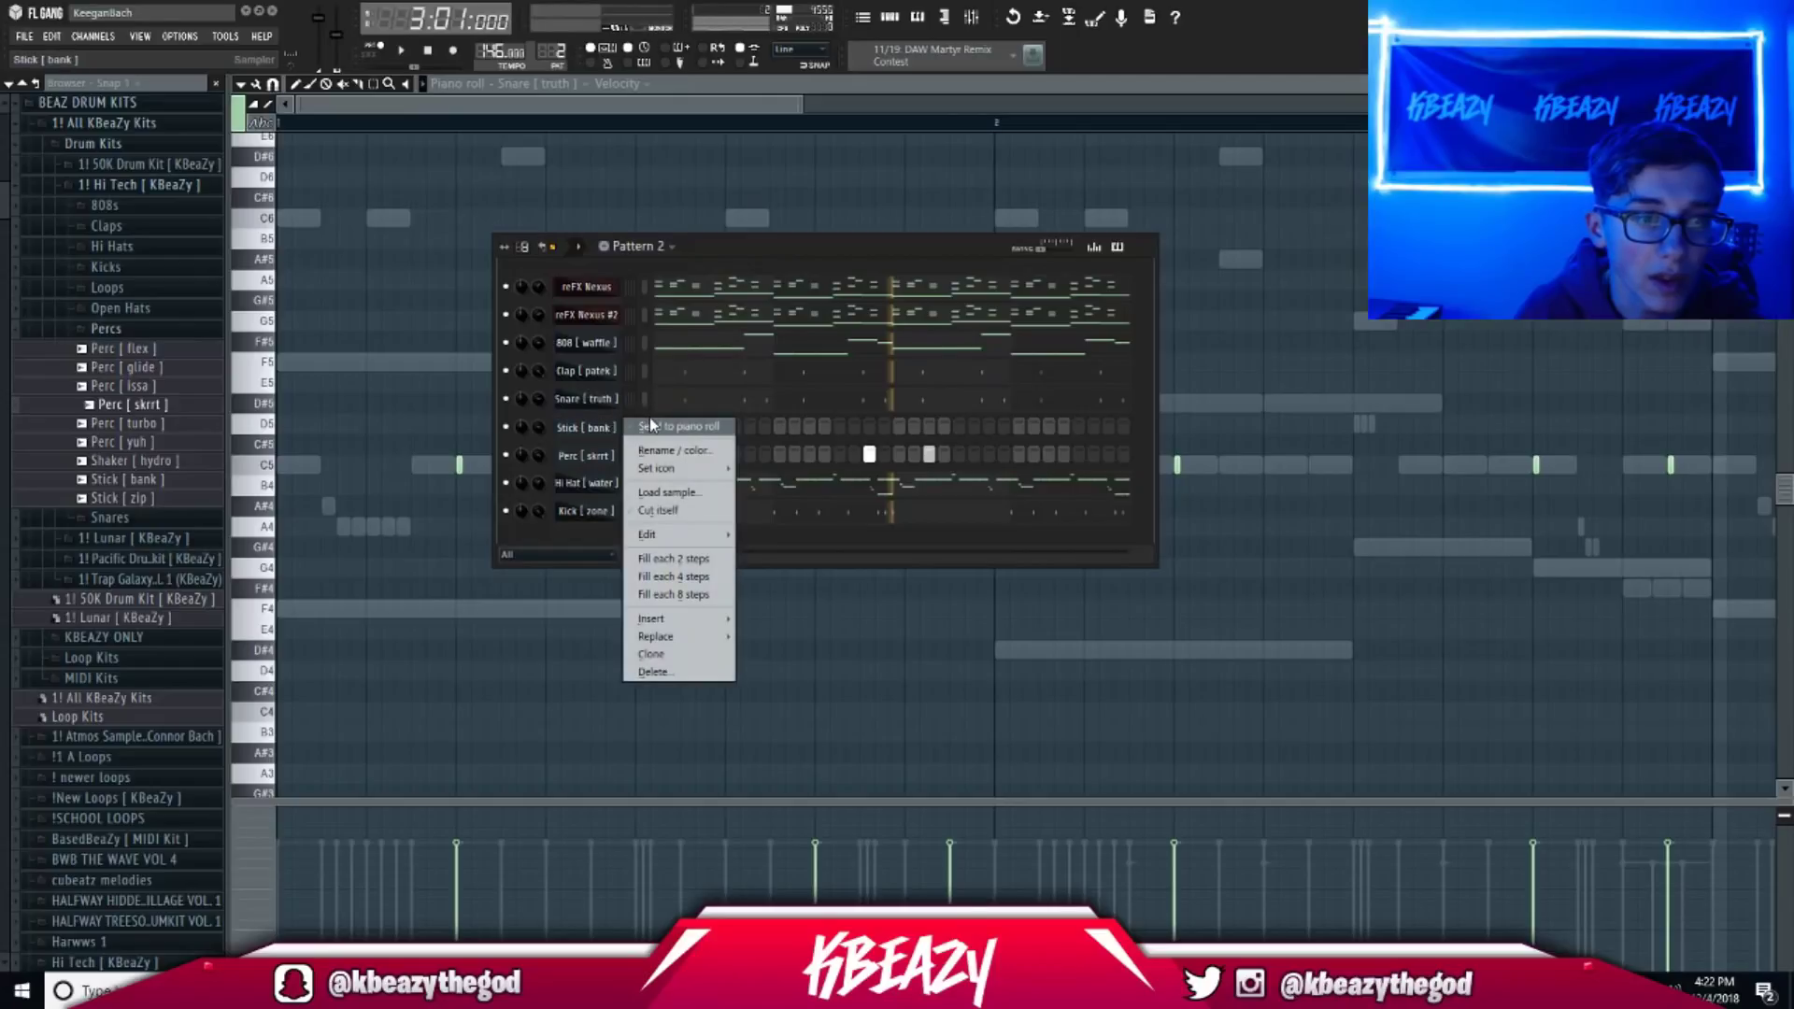
click(663, 584)
click(1054, 547)
right_click(598, 422)
click(654, 428)
click(894, 17)
Send the Perc [ skrrt ] channel's steps to the piano roll.
right_click(603, 452)
click(655, 448)
right_click(609, 454)
click(645, 454)
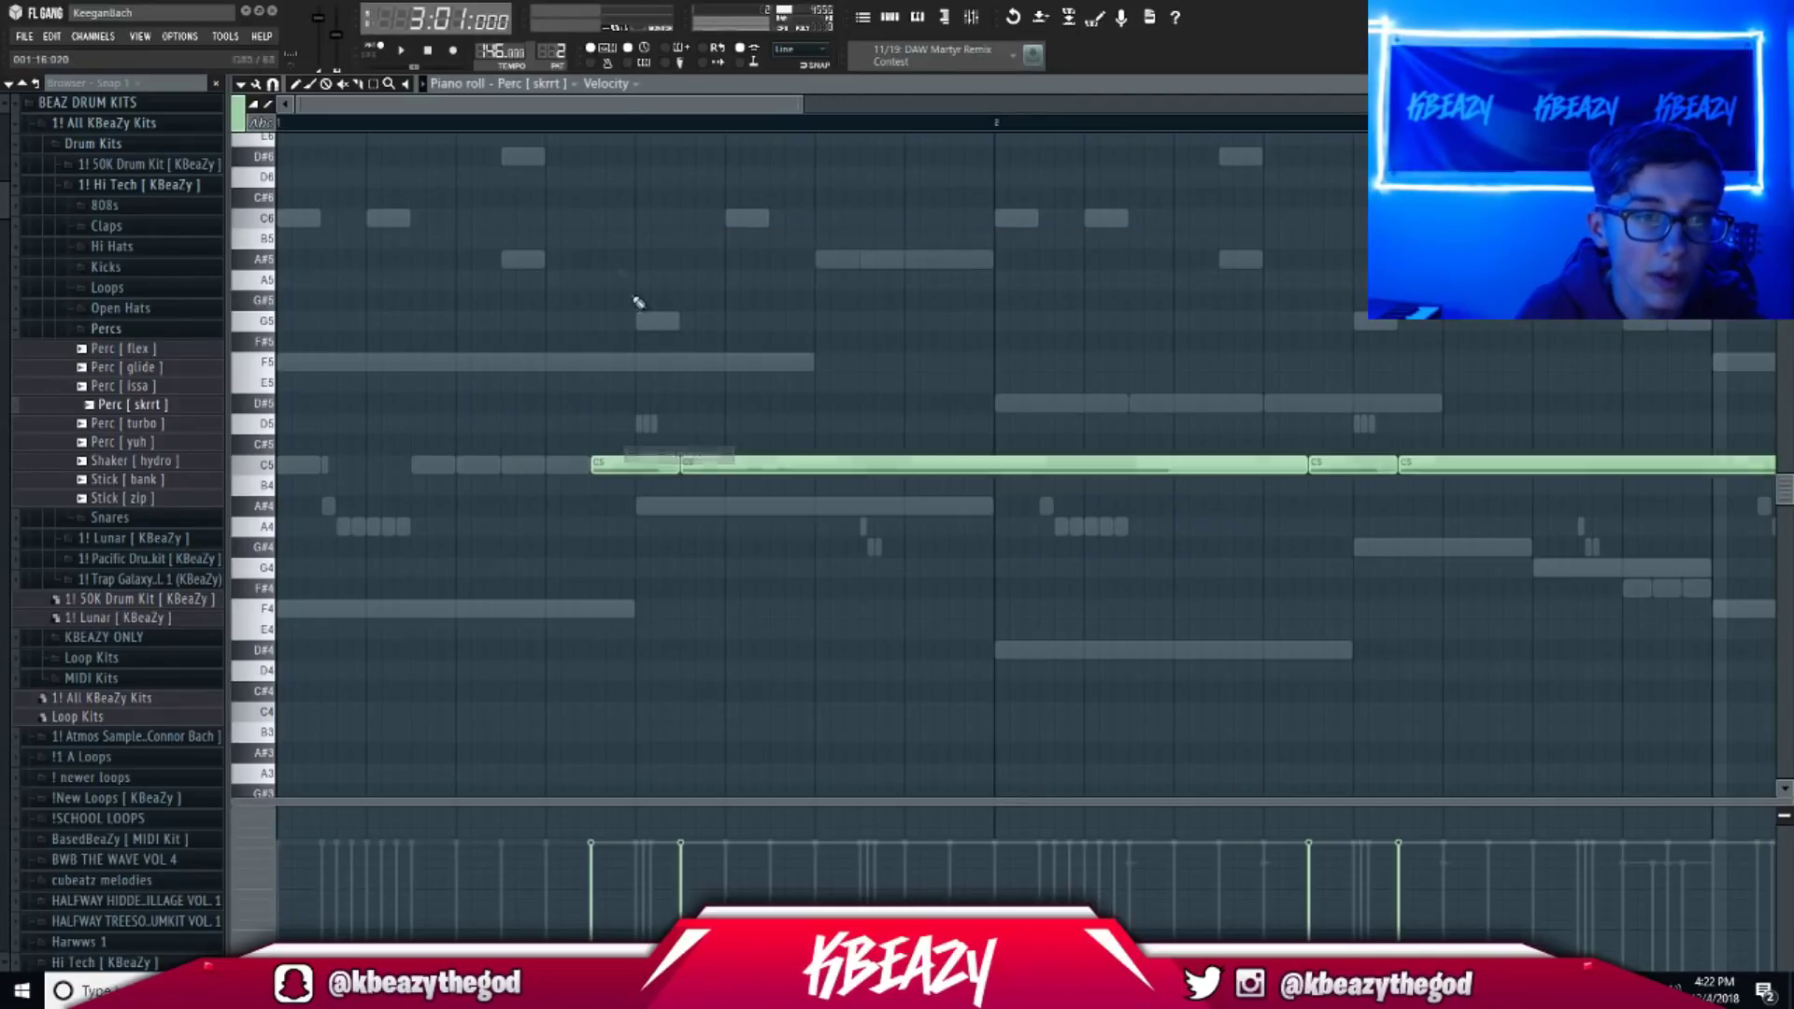
Split the pattern by channel and line up the nine resulting clips at bar 1 on playlist tracks 1 to 9.
click(560, 51)
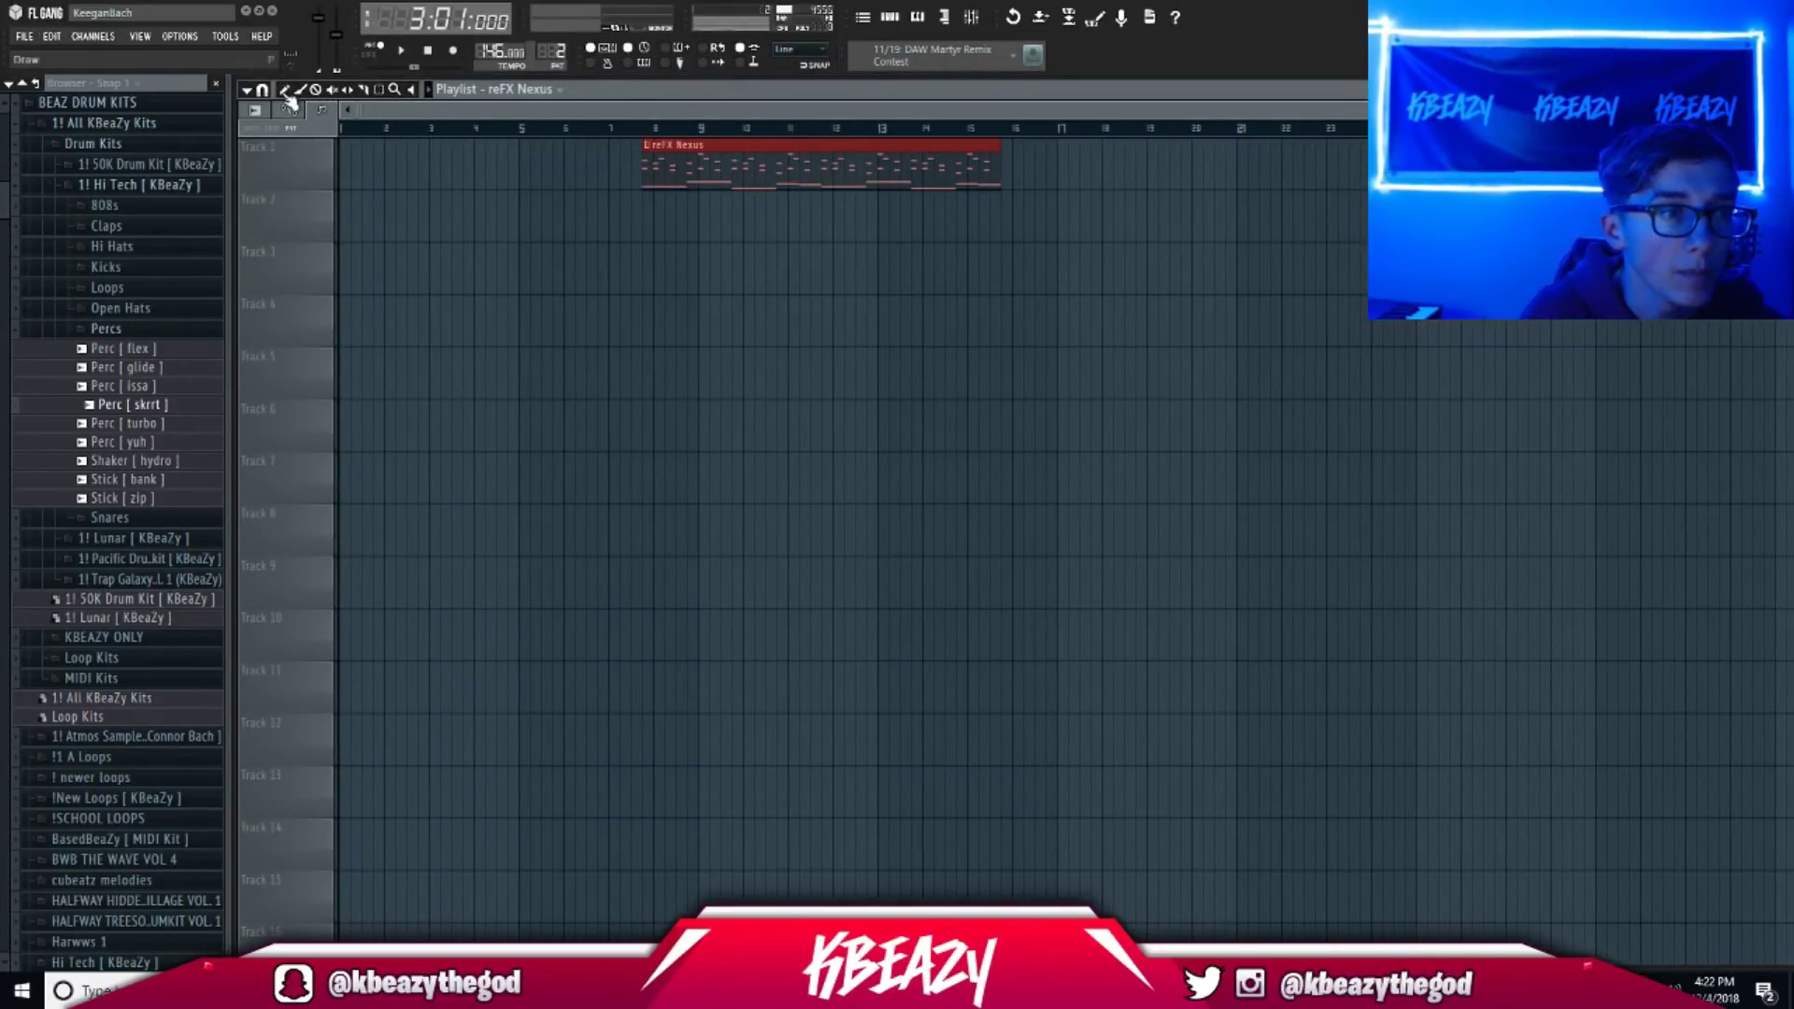
drag(738, 183, 102, 107)
click(545, 88)
click(540, 207)
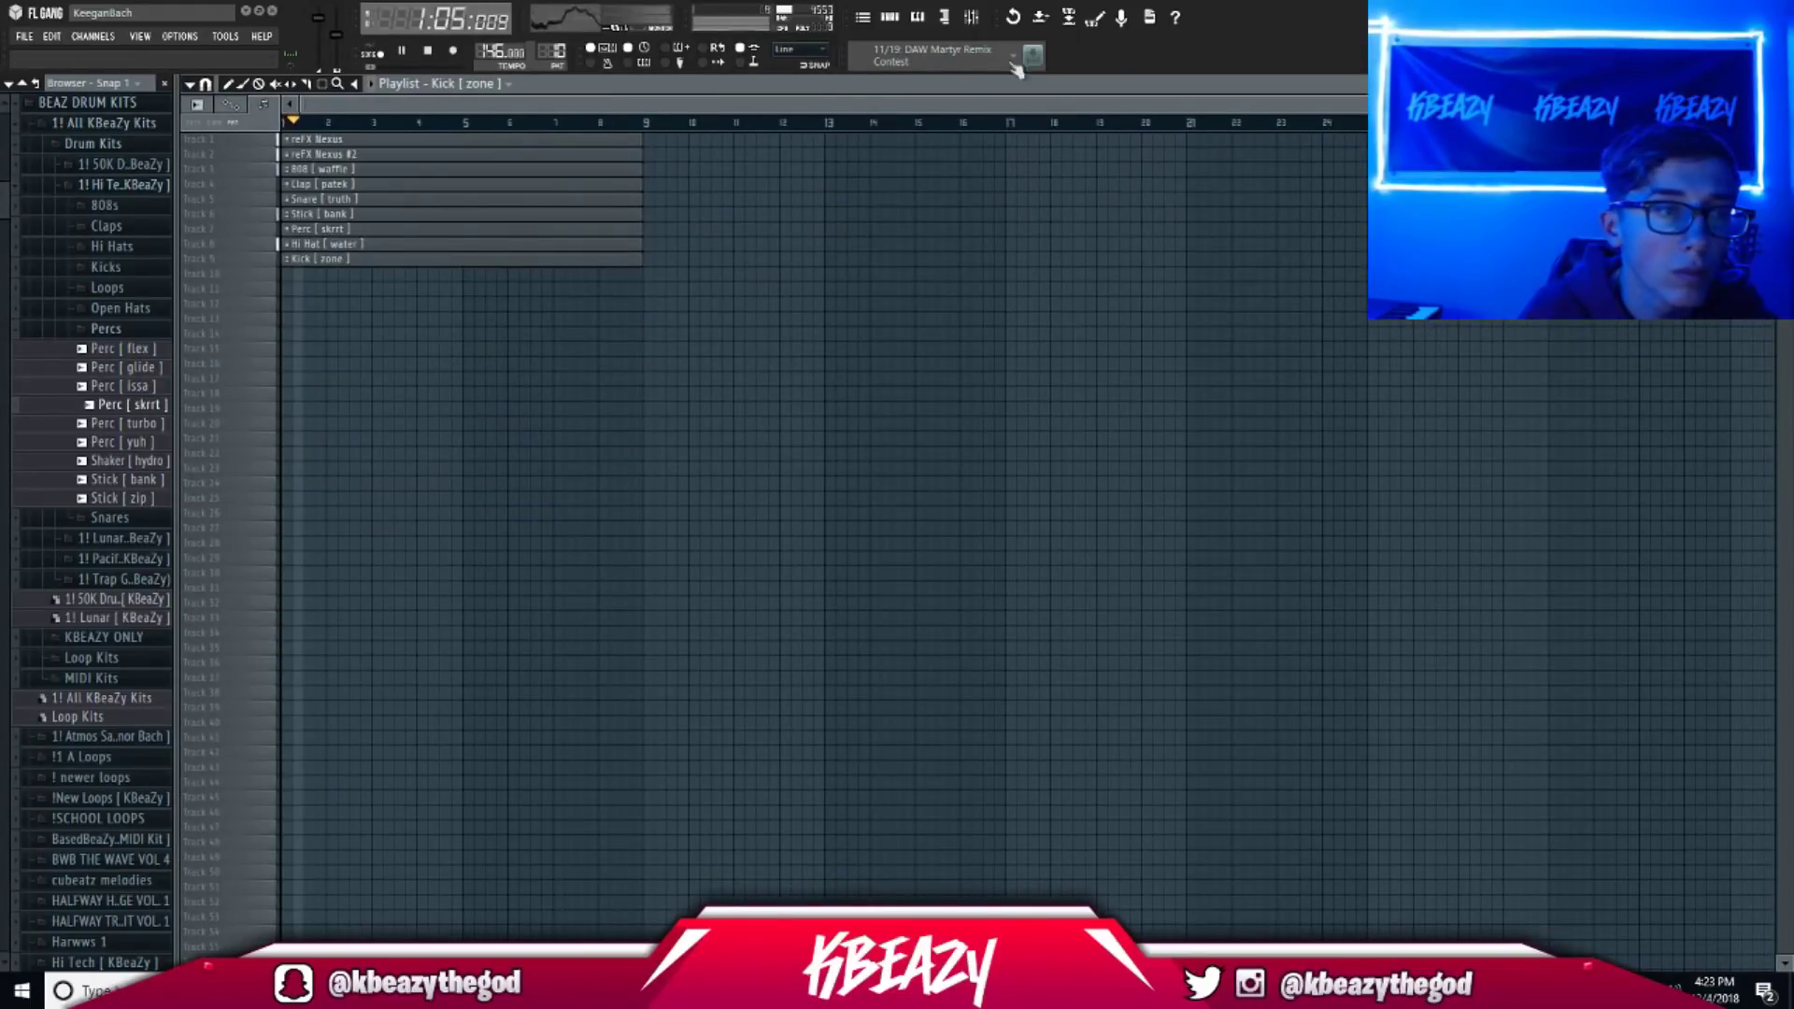
Duplicate the nine-clip block repeatedly so that copies start at bars 9, 17 and 25.
drag(428, 132, 725, 412)
key(ctrl+b)
drag(510, 136, 806, 400)
key(ctrl+b)
ctrl+click(657, 585)
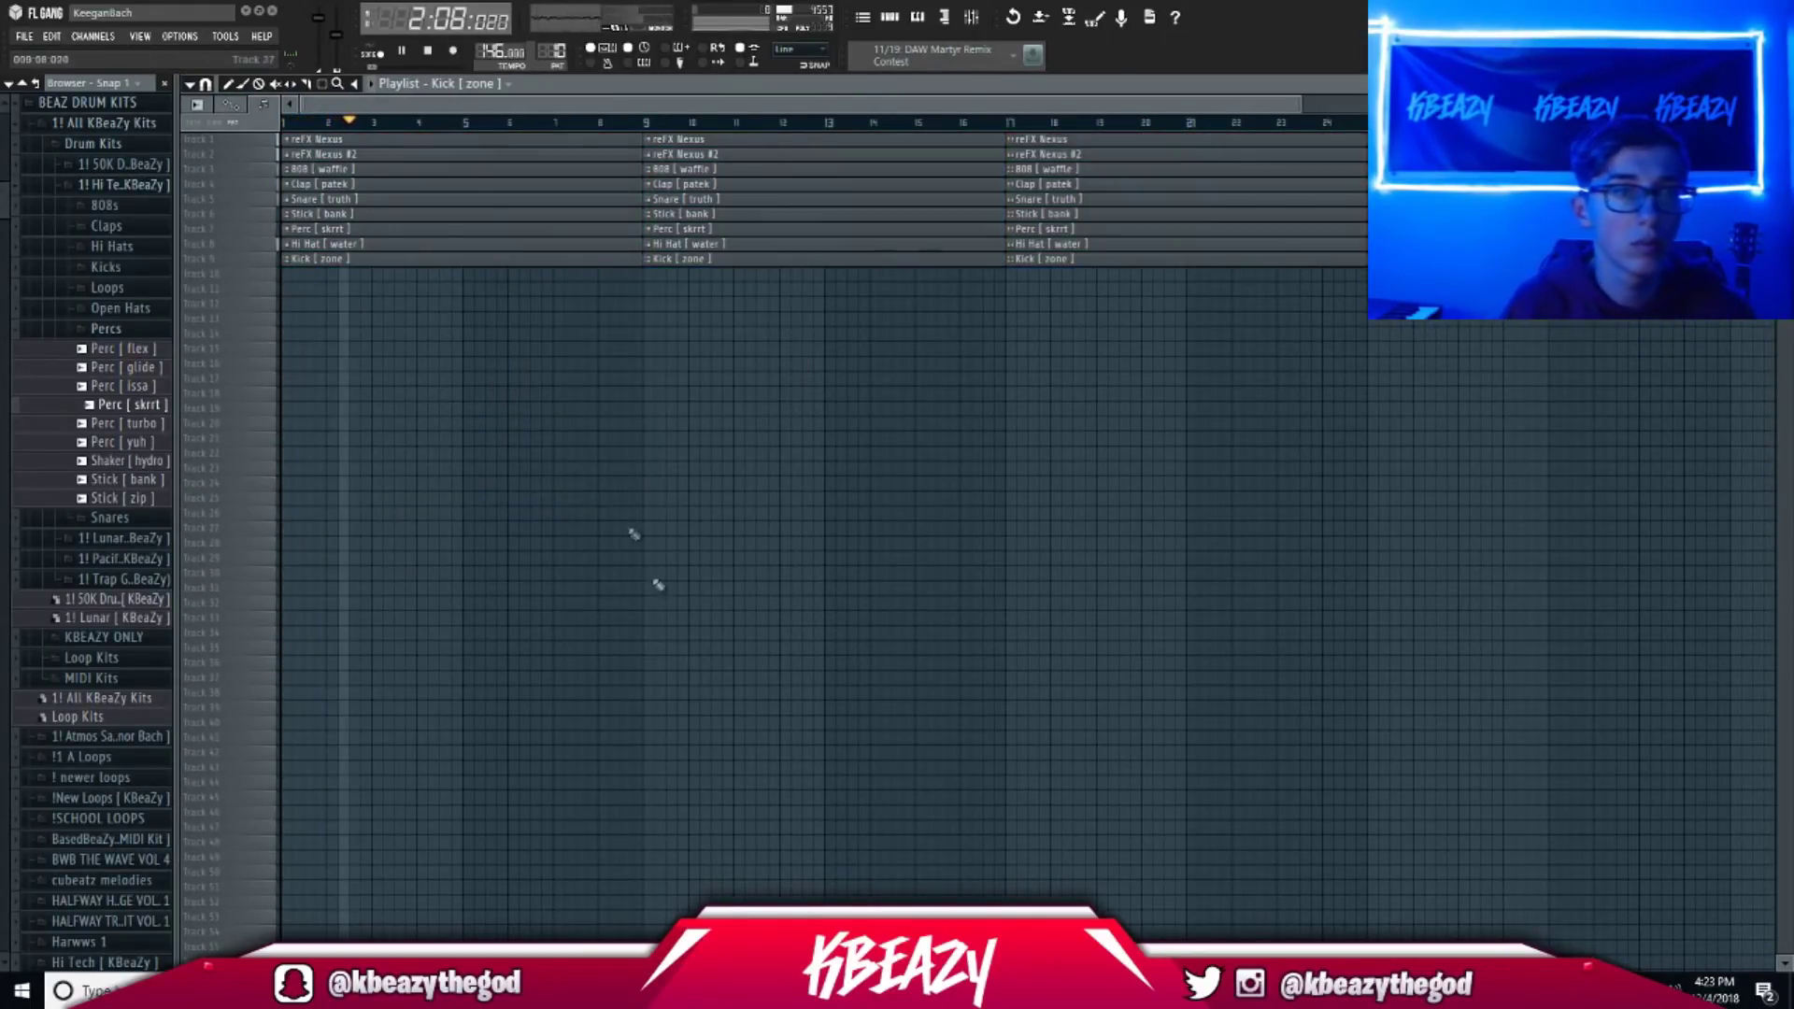
Remove the 808 and drum clips from bars 1 to 8 and trim the first reFX Nexus #2 clip to start at bar 5.
key(space)
right_click(320, 171)
key(space)
drag(292, 159, 472, 159)
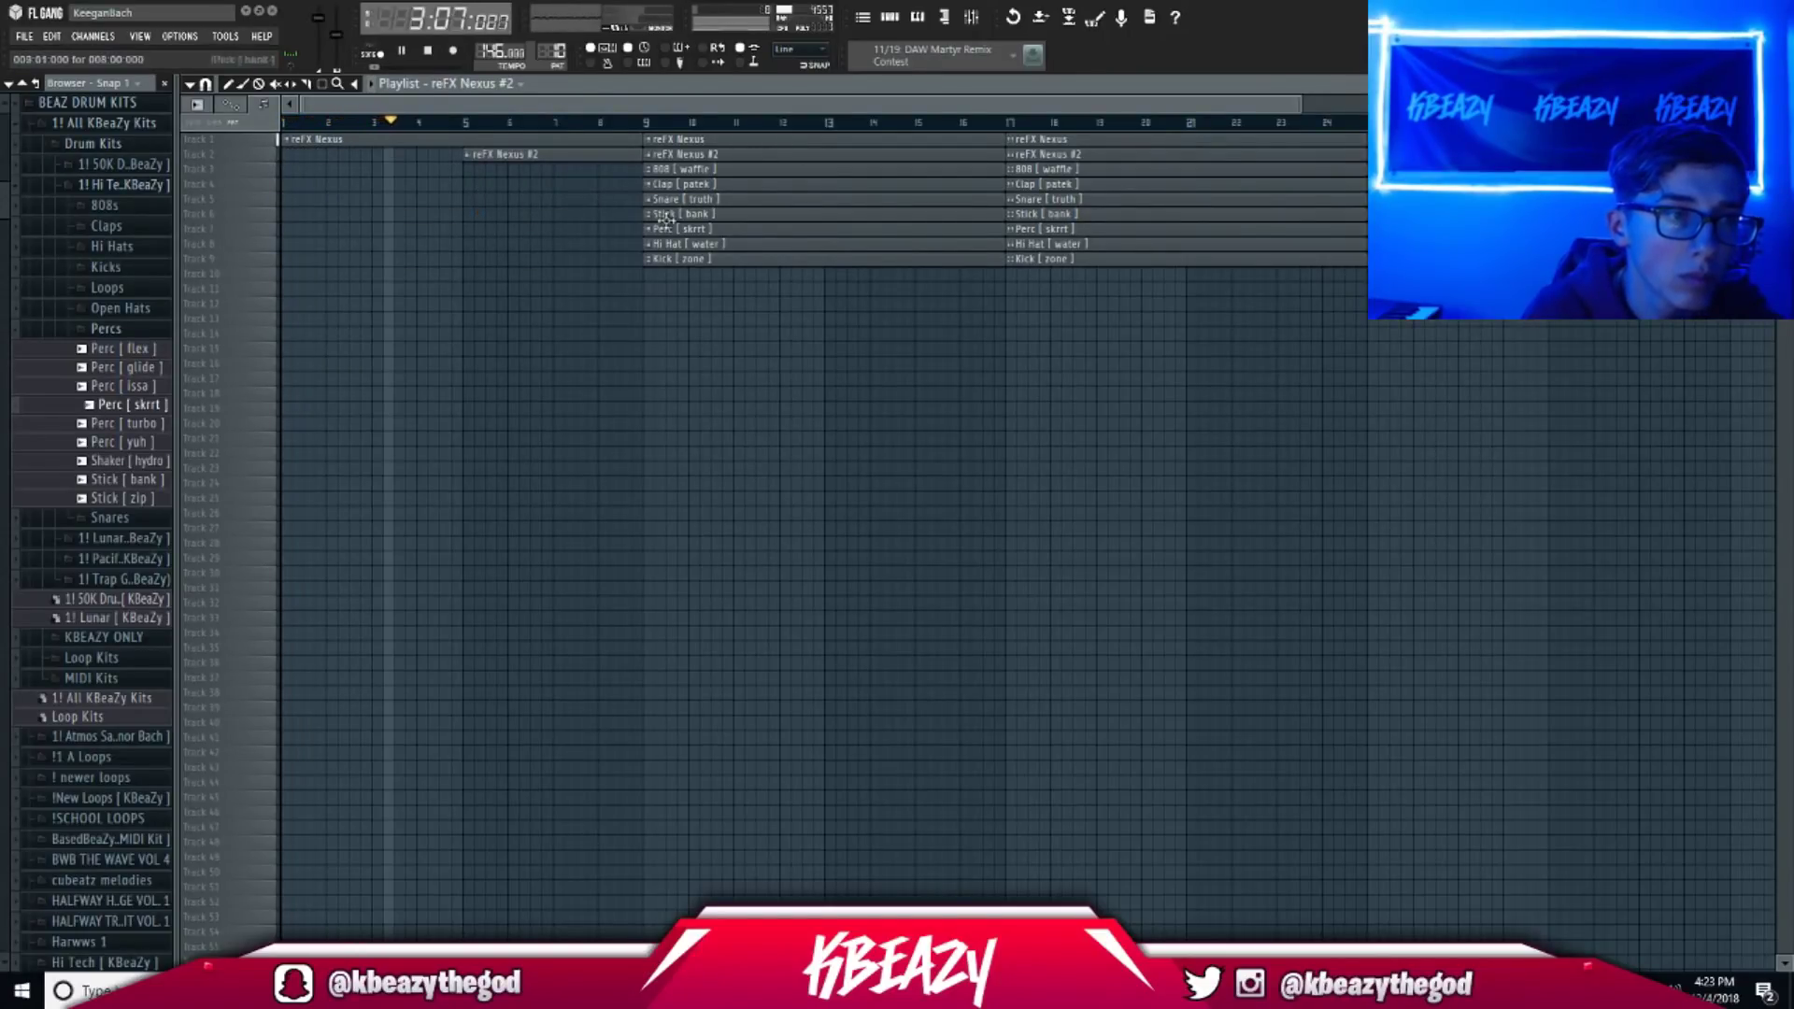
Select all clips from bar 9 onward and move them down two tracks.
mouse_move(1783, 122)
mouse_down()
mouse_move(1783, 145)
mouse_move(1784, 122)
mouse_up()
drag(1551, 415, 844, 146)
key(shift+Down)
key(shift+Down)
click(394, 334)
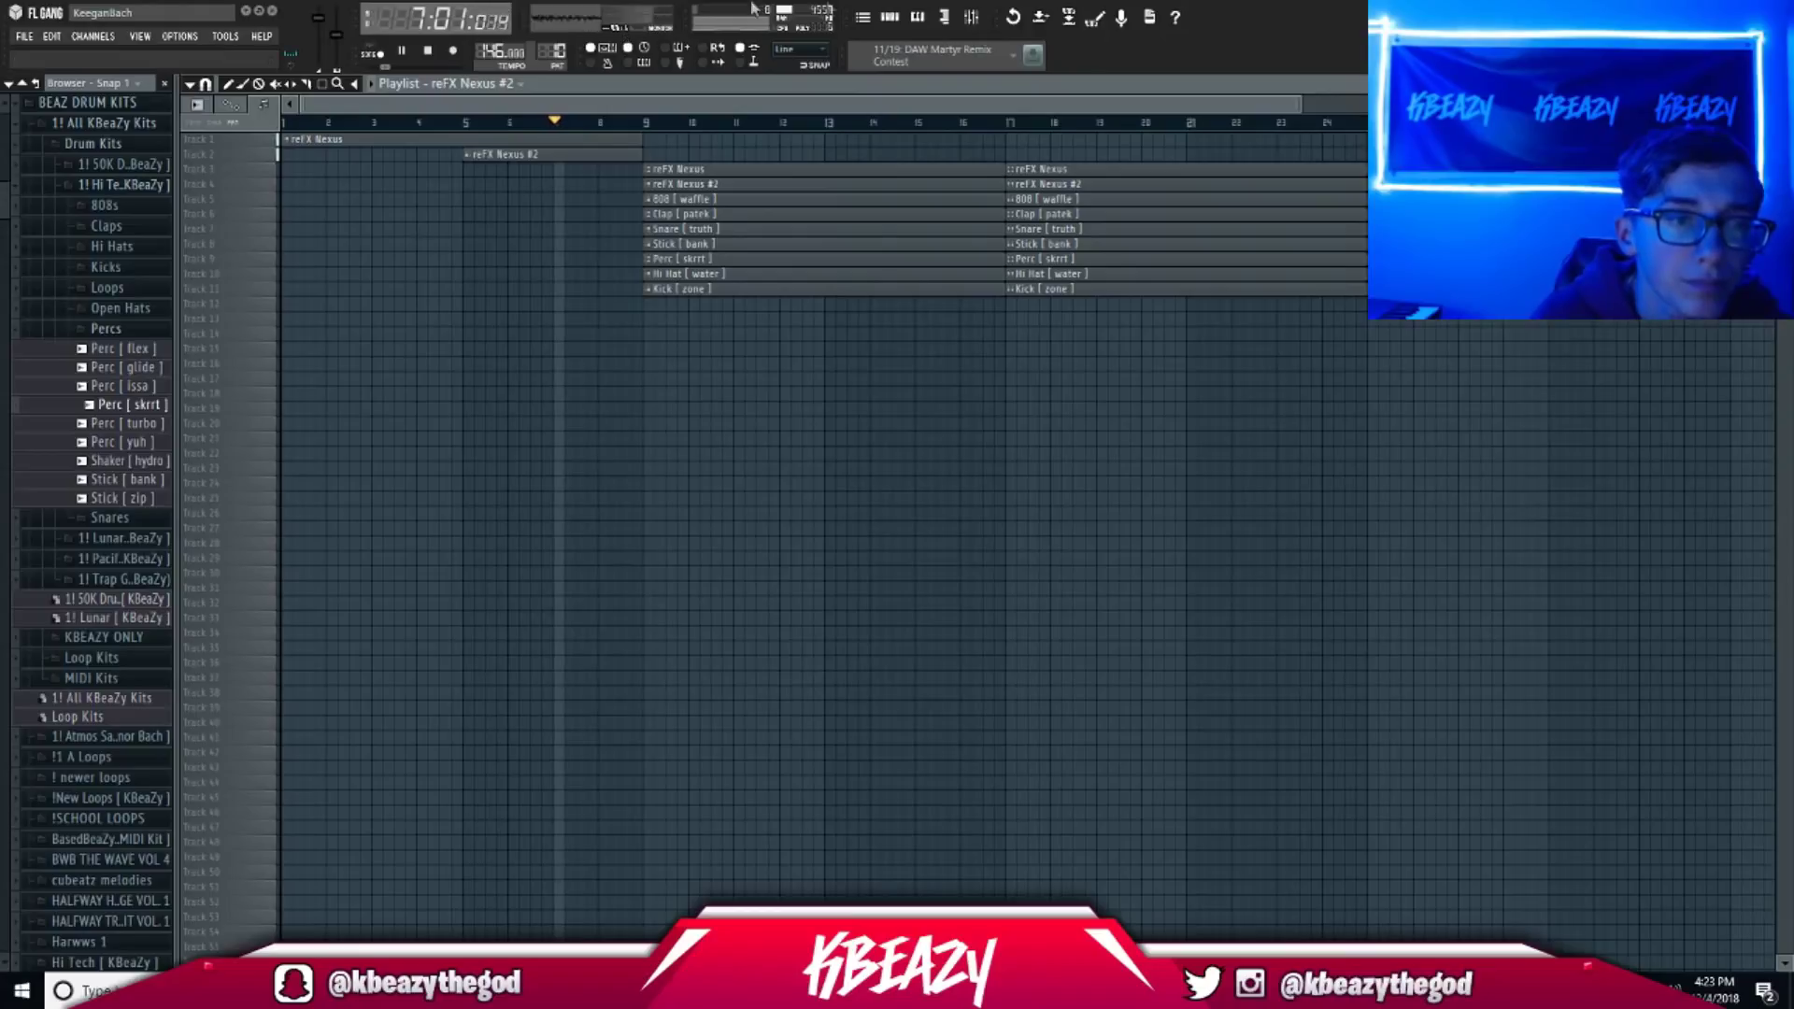
Delete the kick, Perc [ skrrt ], Stick [ bank ] and snare clips from the block at bar 9.
right_click(691, 289)
right_click(692, 259)
right_click(686, 244)
right_click(691, 229)
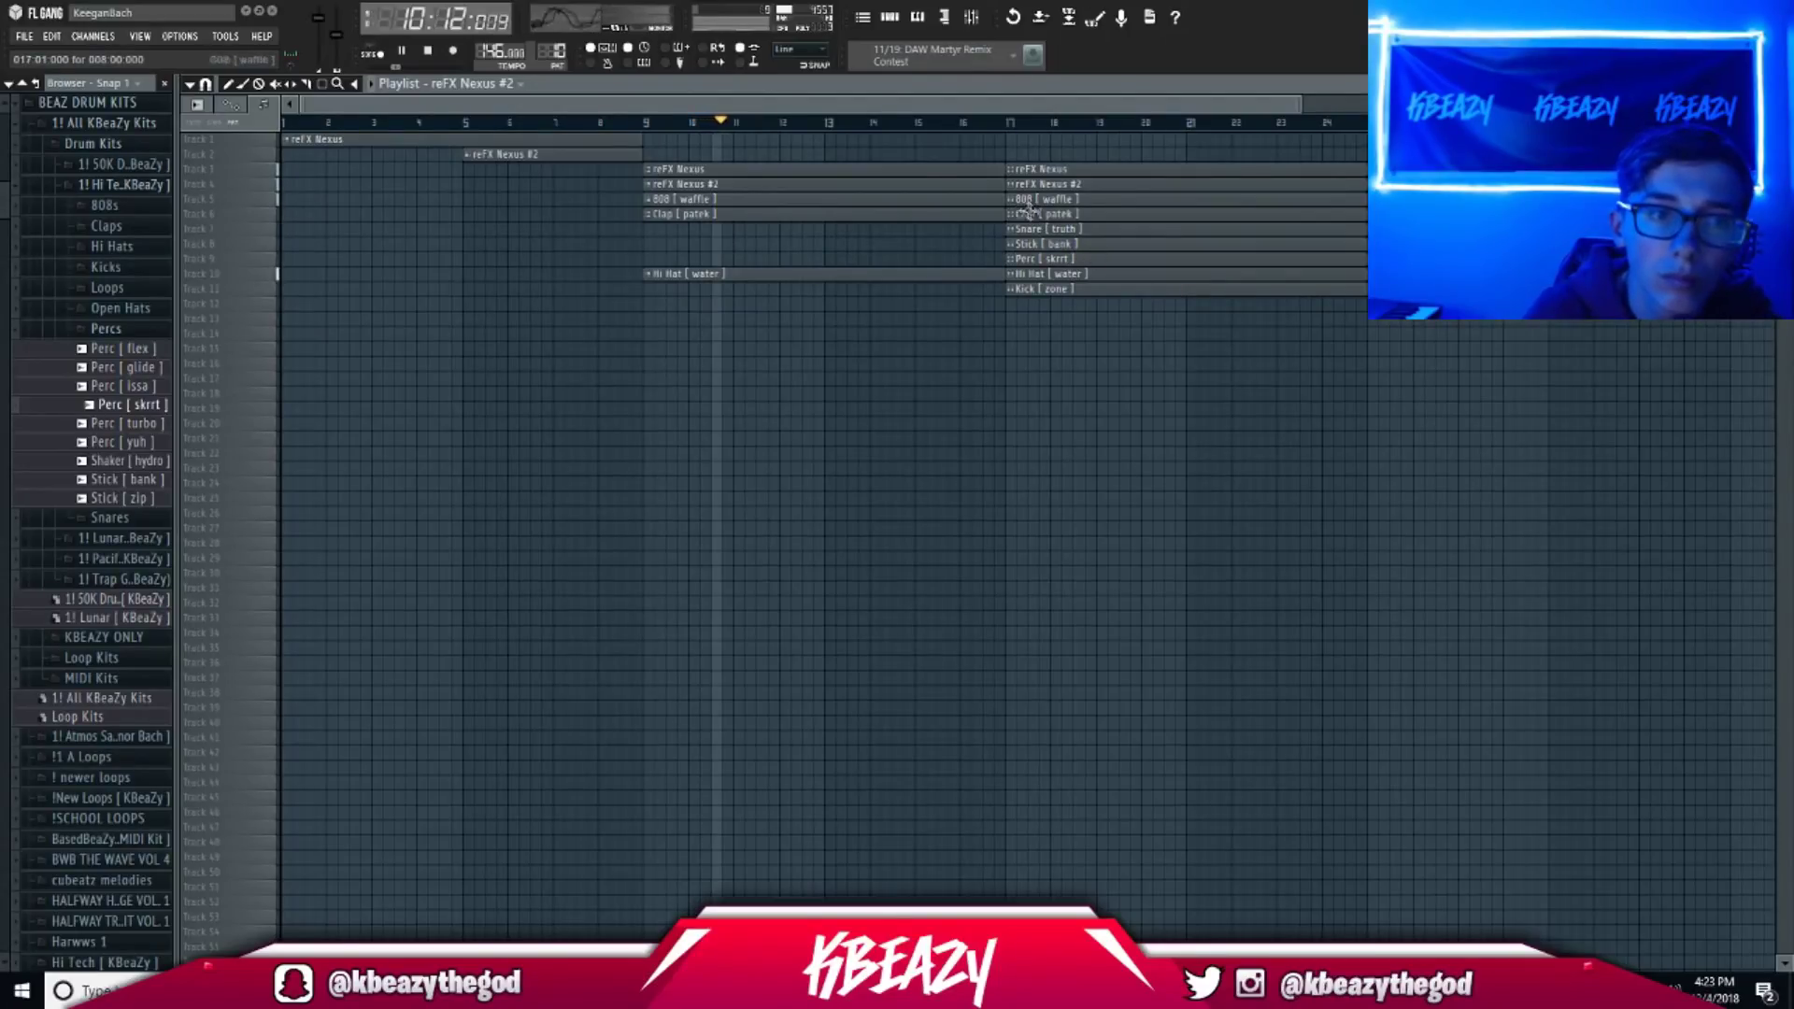
Listen to the arrangement from bar 17 and across the transition into bar 25.
click(1011, 122)
drag(1503, 324, 1386, 196)
click(1337, 123)
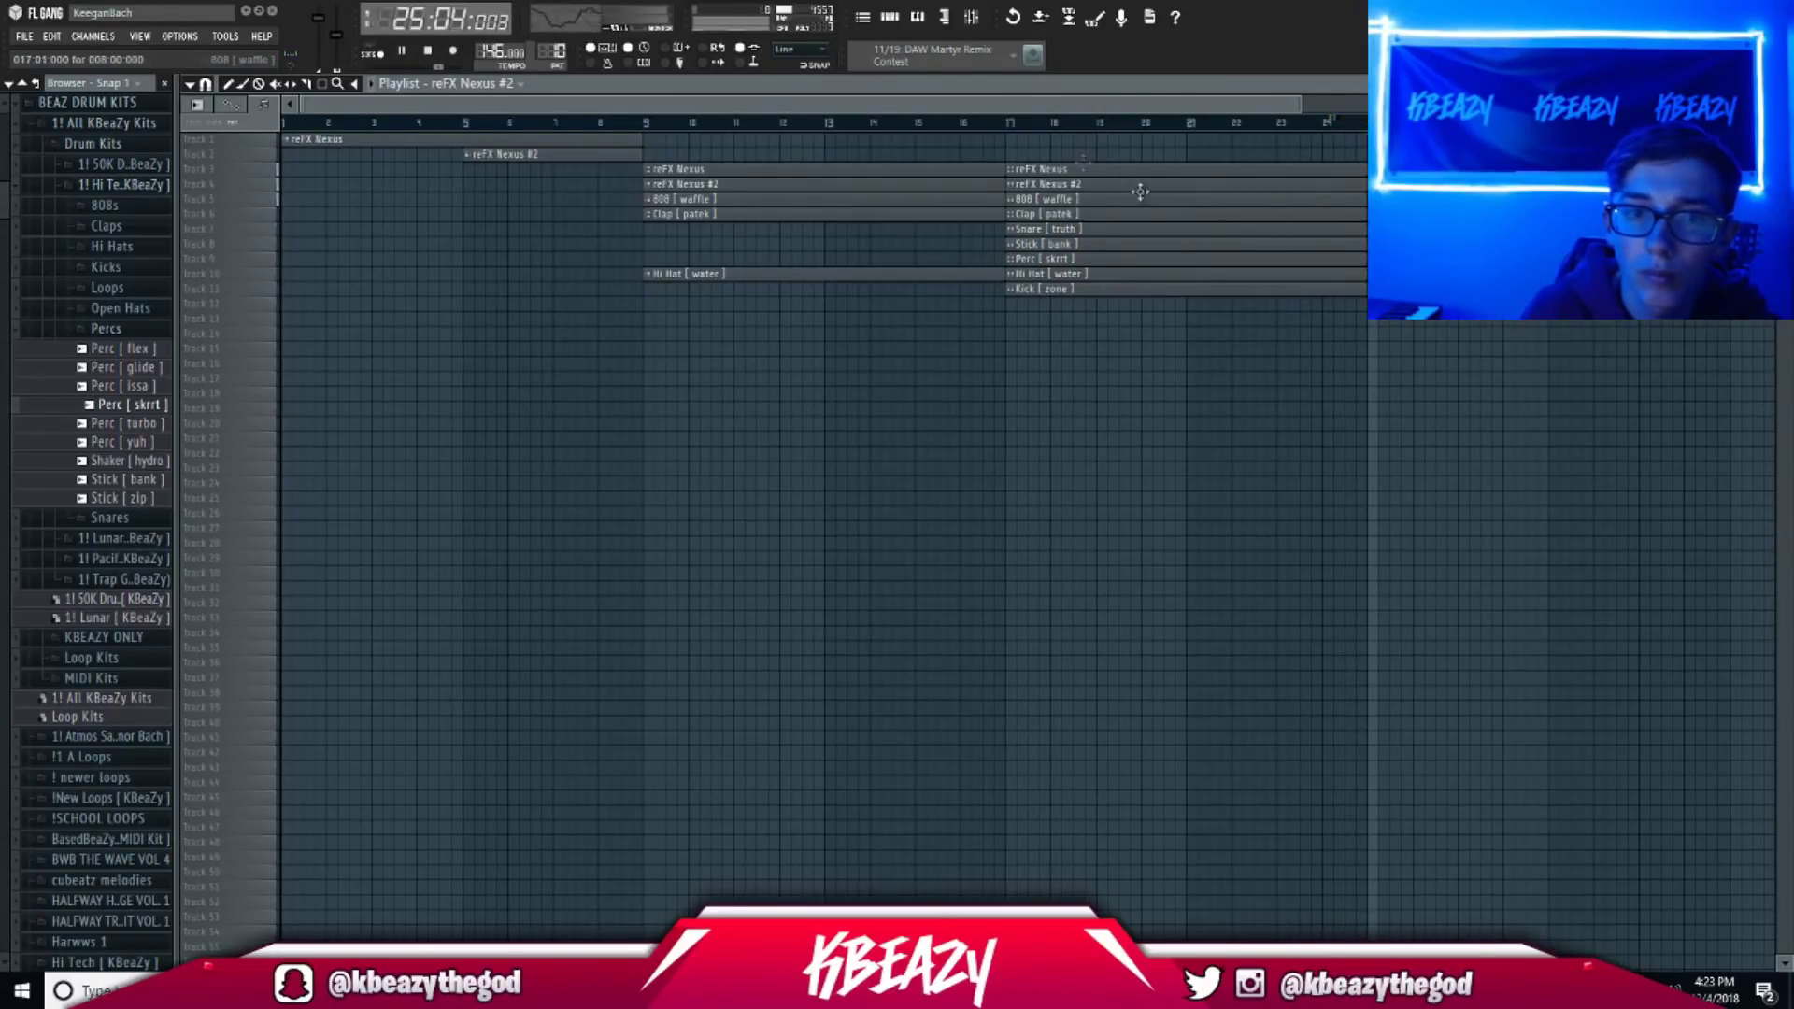
key(space)
key(space)
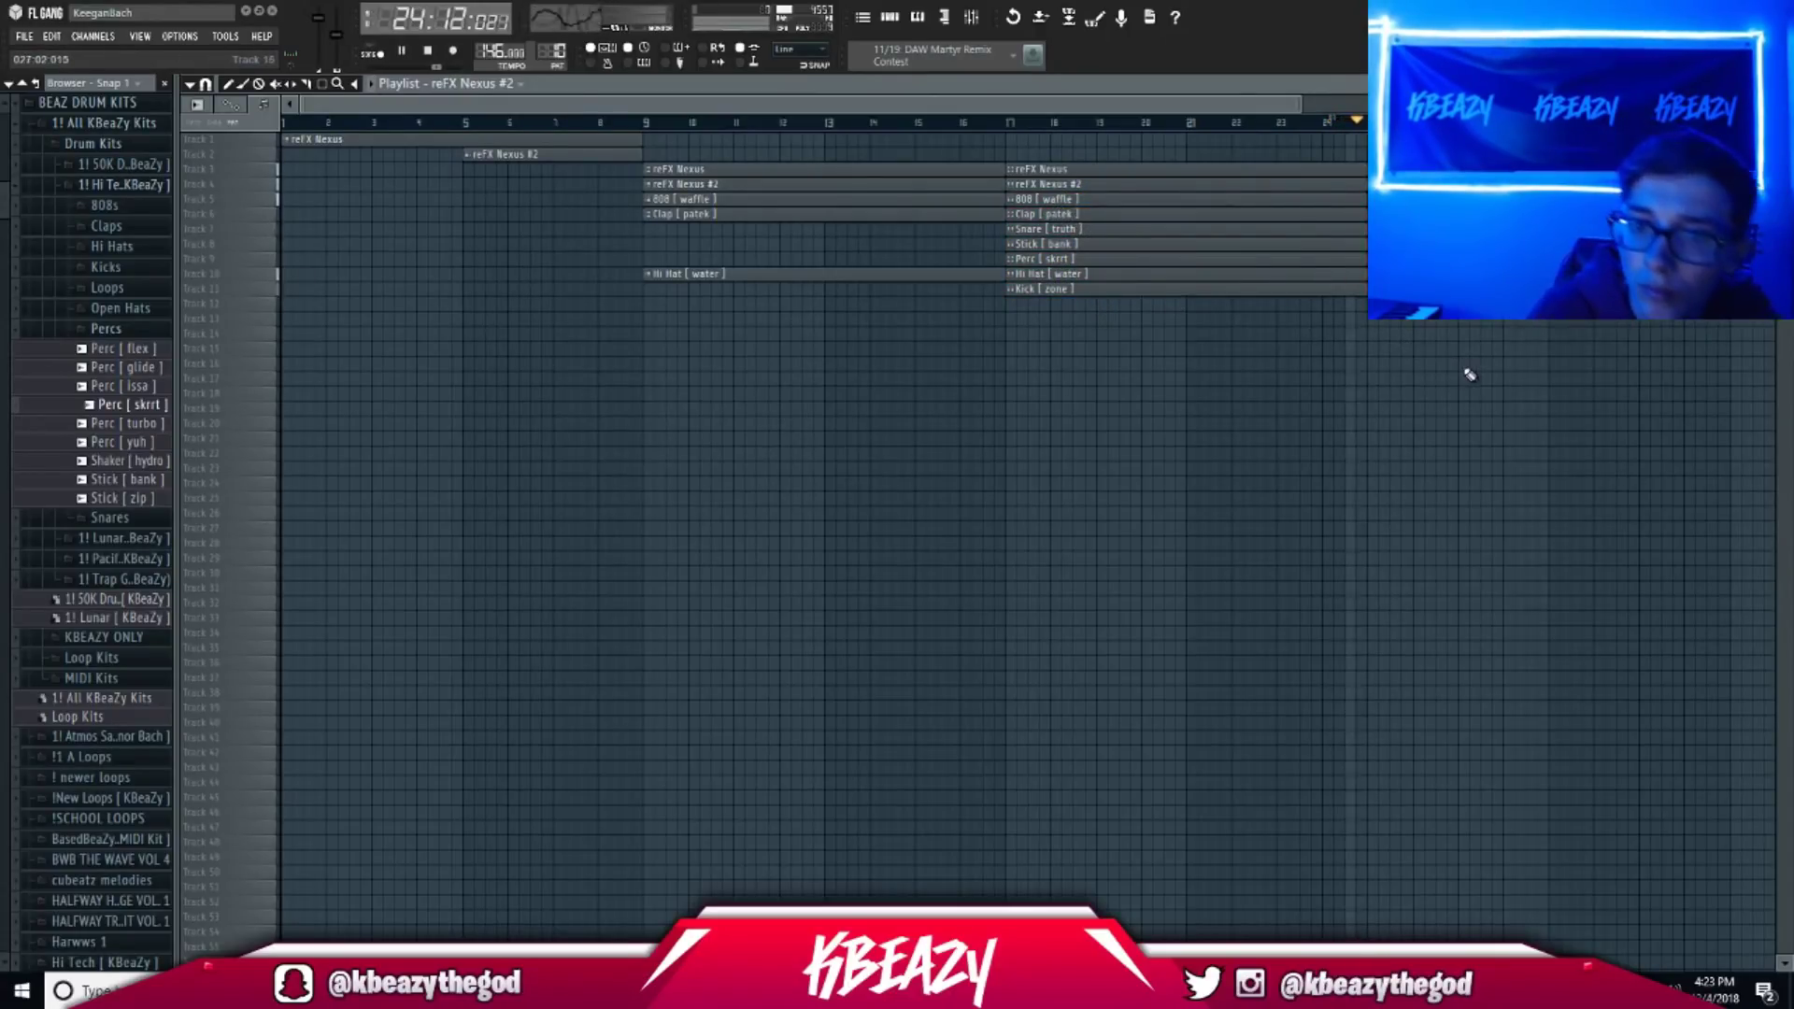
key(space)
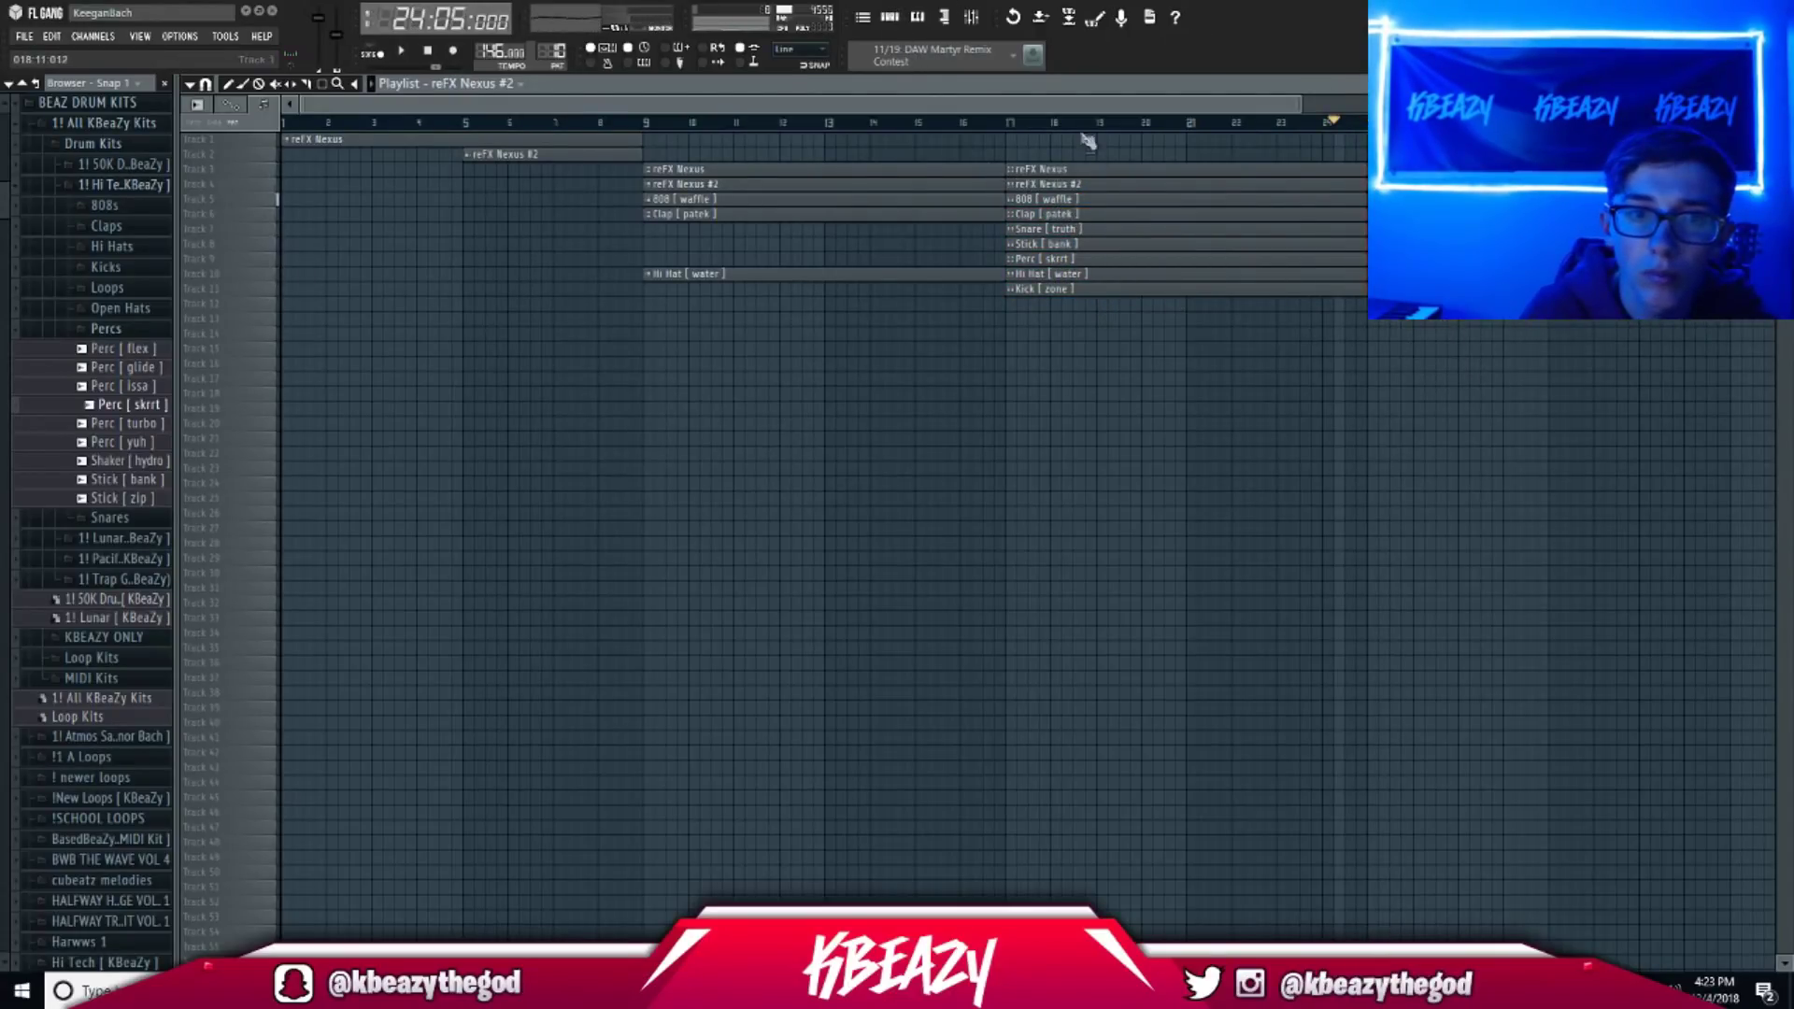
key(space)
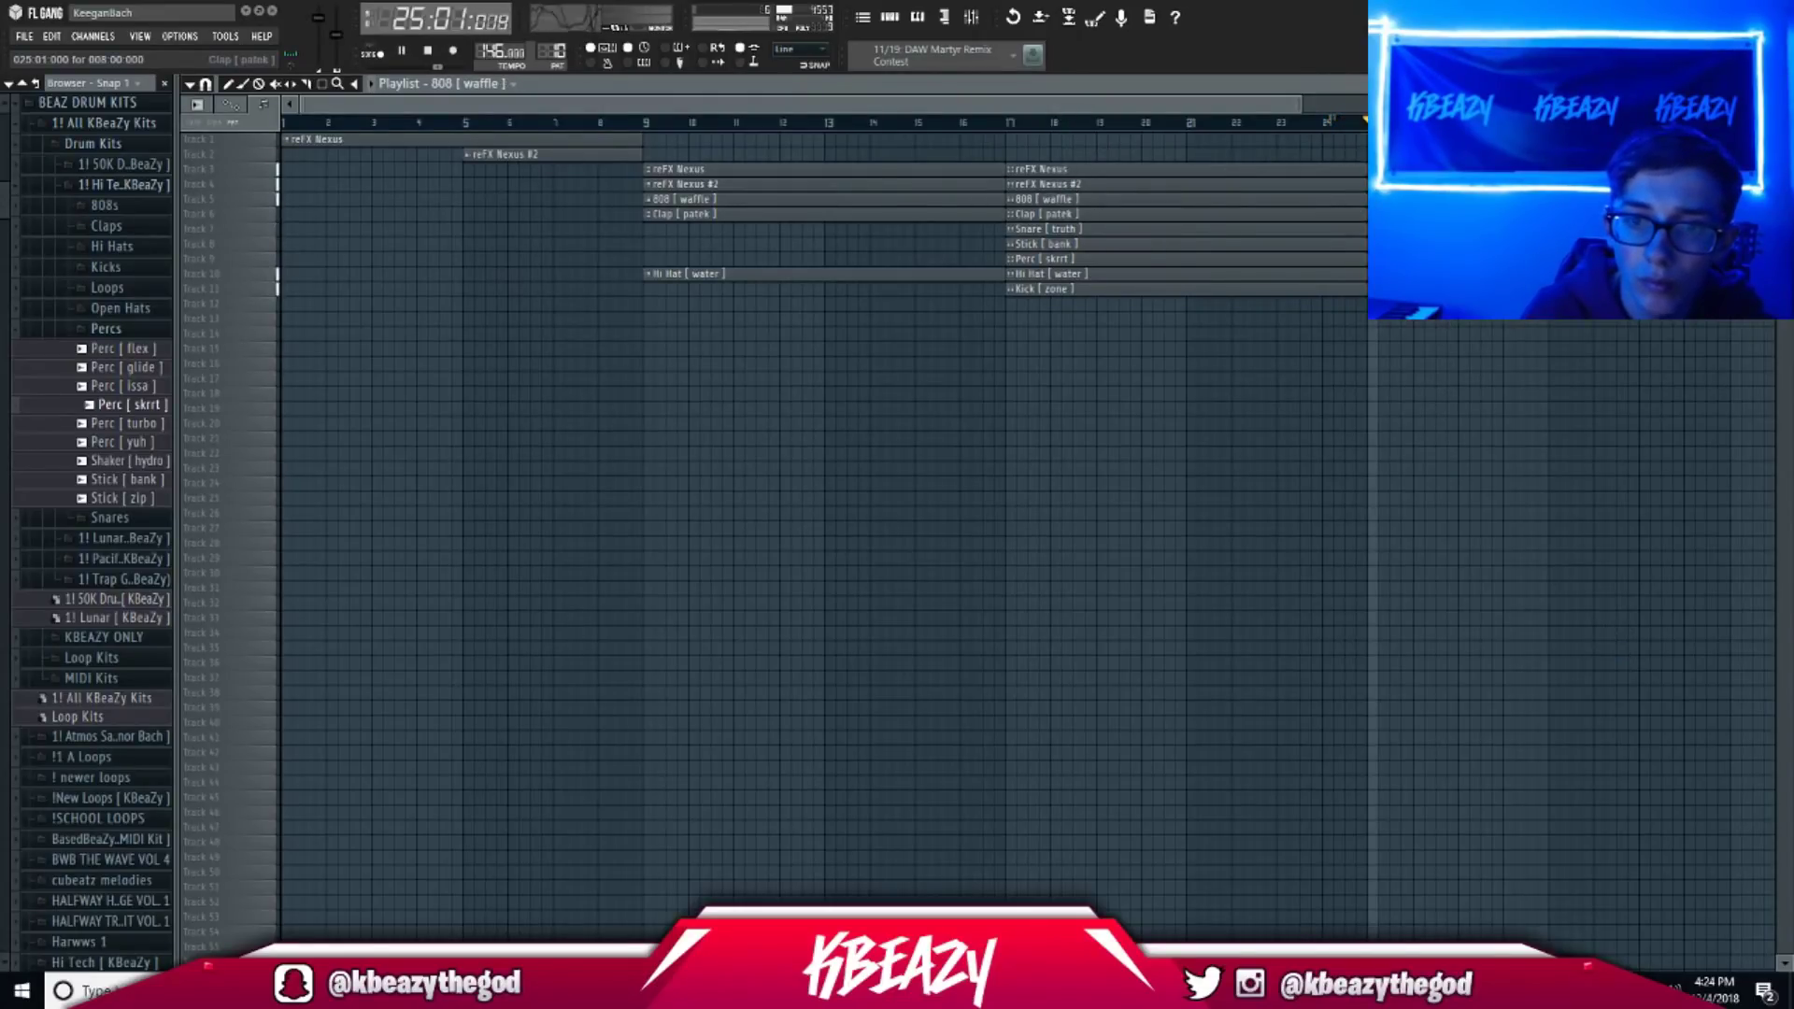
Select the block of clips starting at bar 25 and move it down two tracks.
drag(1302, 104, 1459, 106)
drag(1319, 456, 1194, 144)
key(shift+Down)
key(shift+Down)
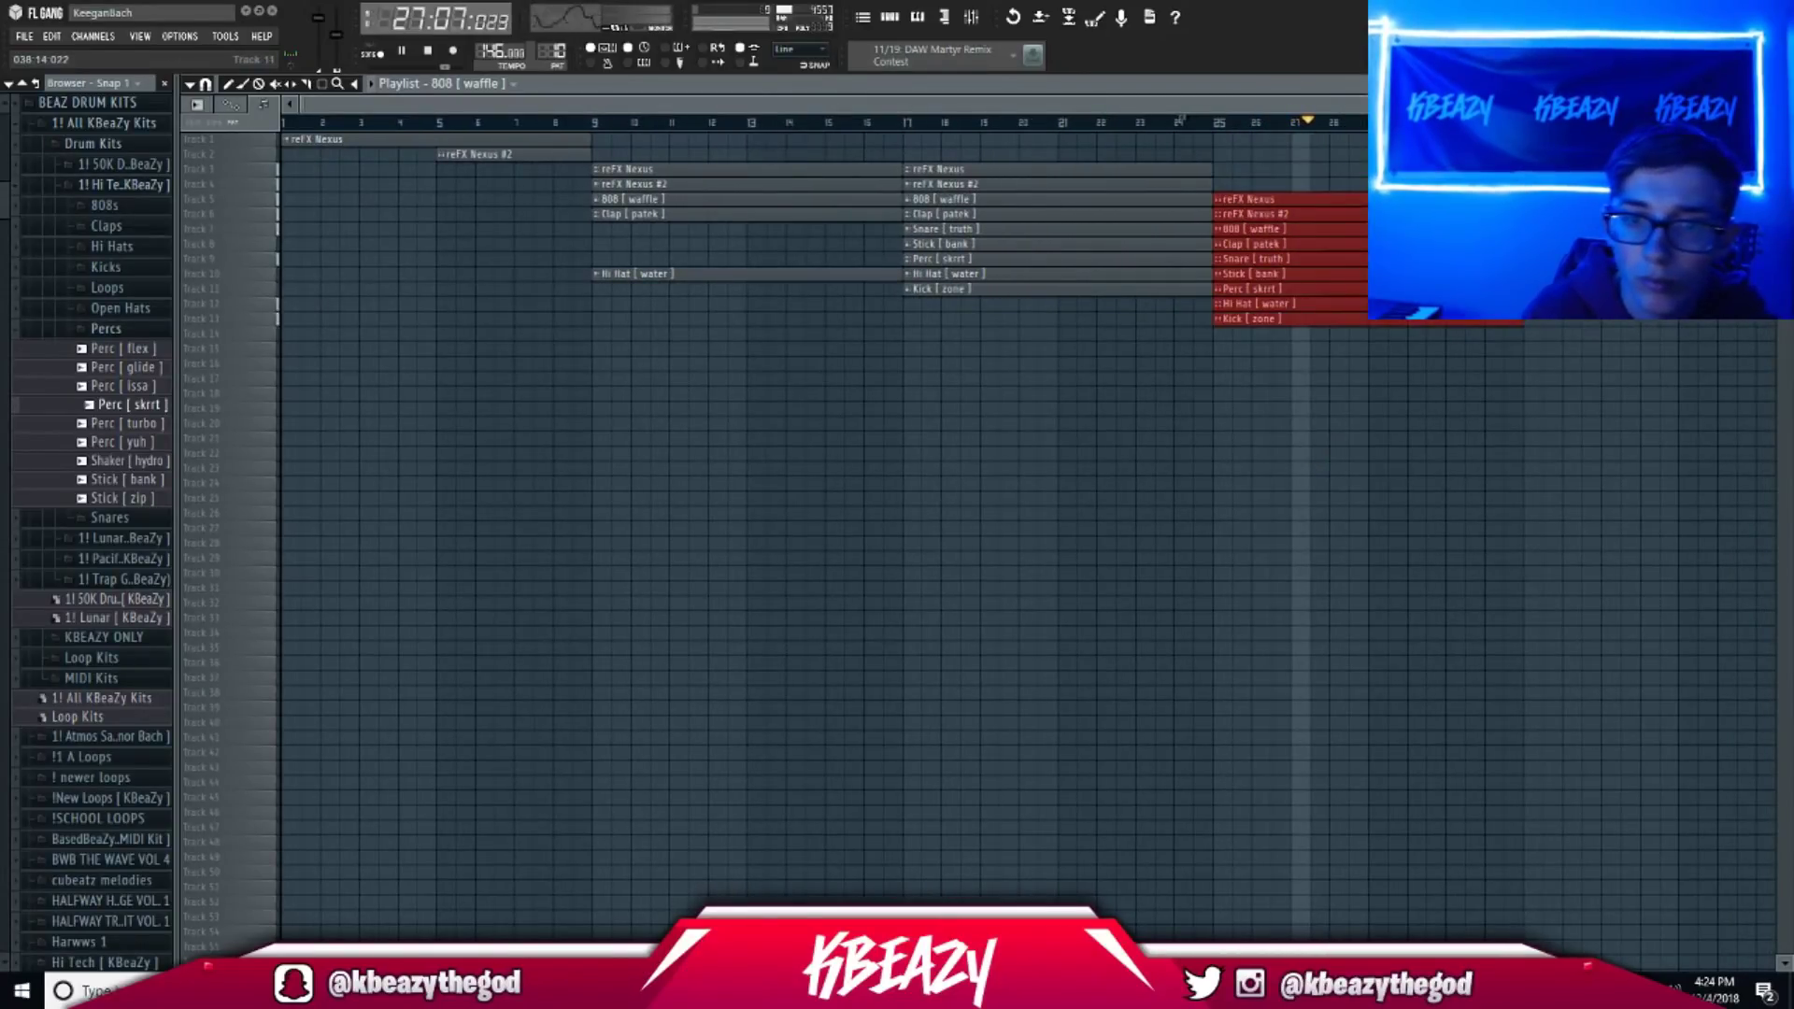
ctrl+click(1158, 770)
Delete the kick, Perc [ skrrt ], Stick [ bank ] and snare clips from the block at bar 25.
right_click(1255, 319)
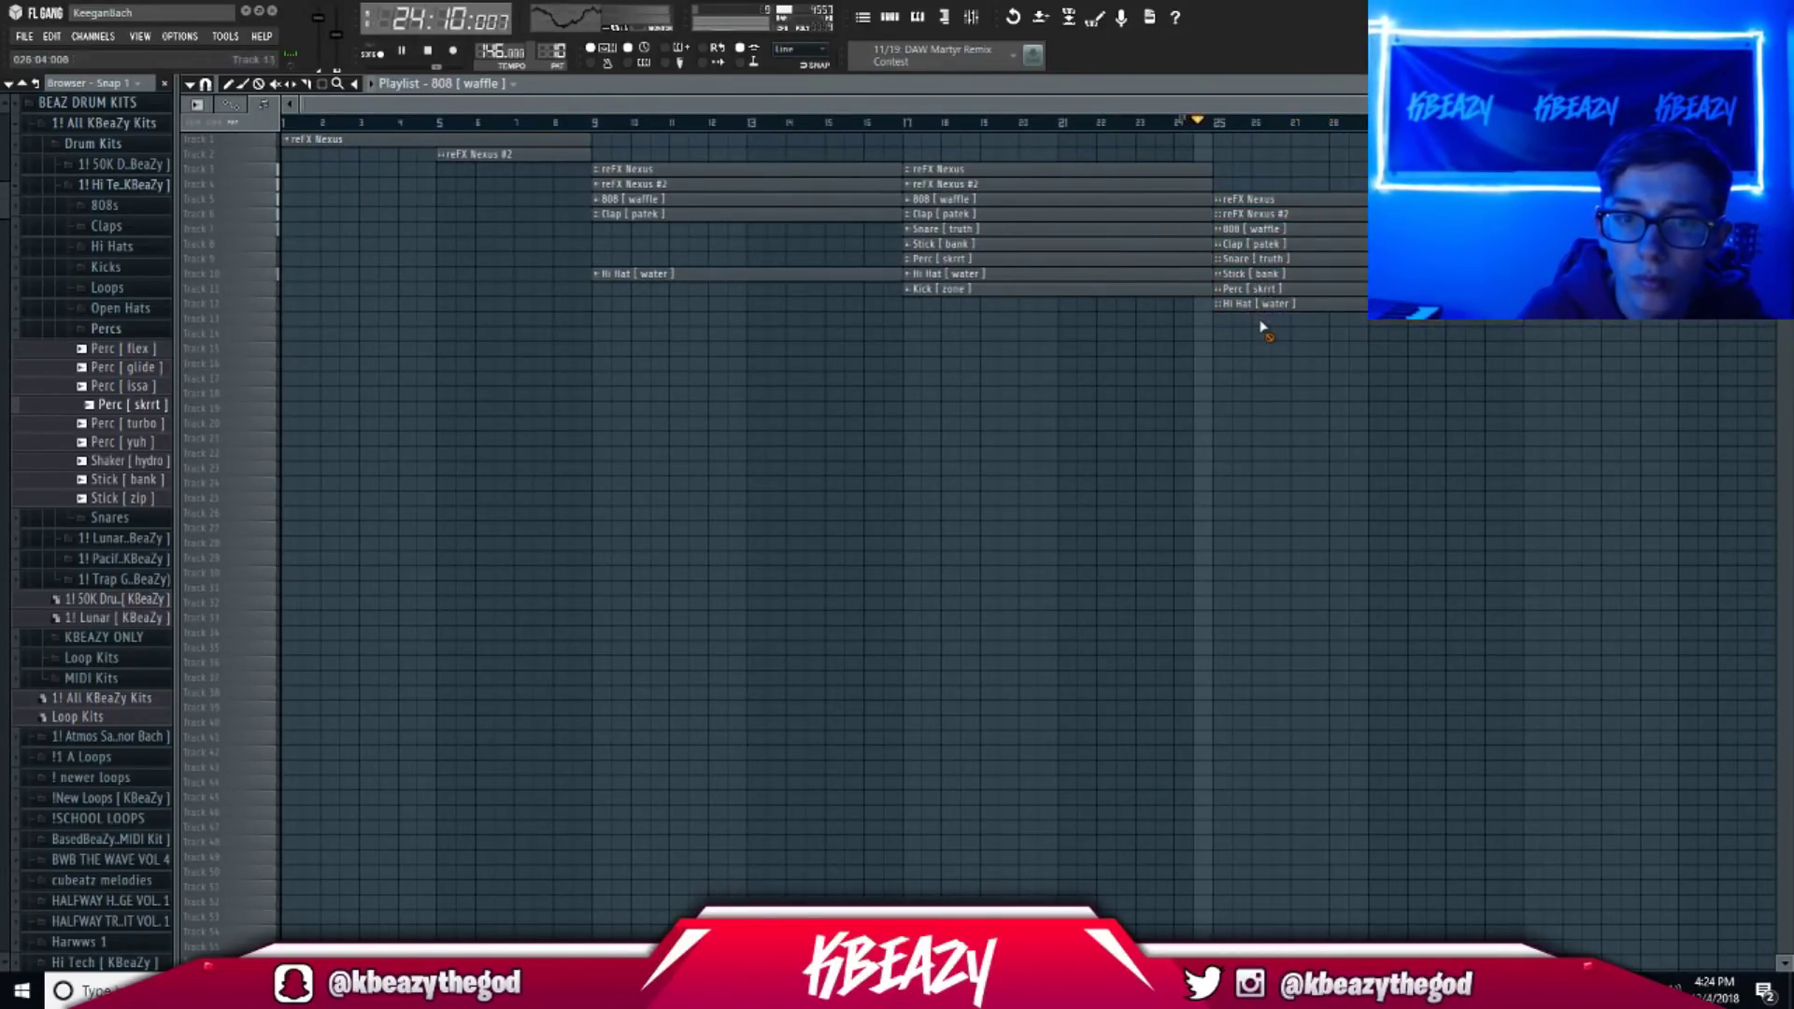
right_click(1244, 289)
right_click(1247, 275)
right_click(1246, 260)
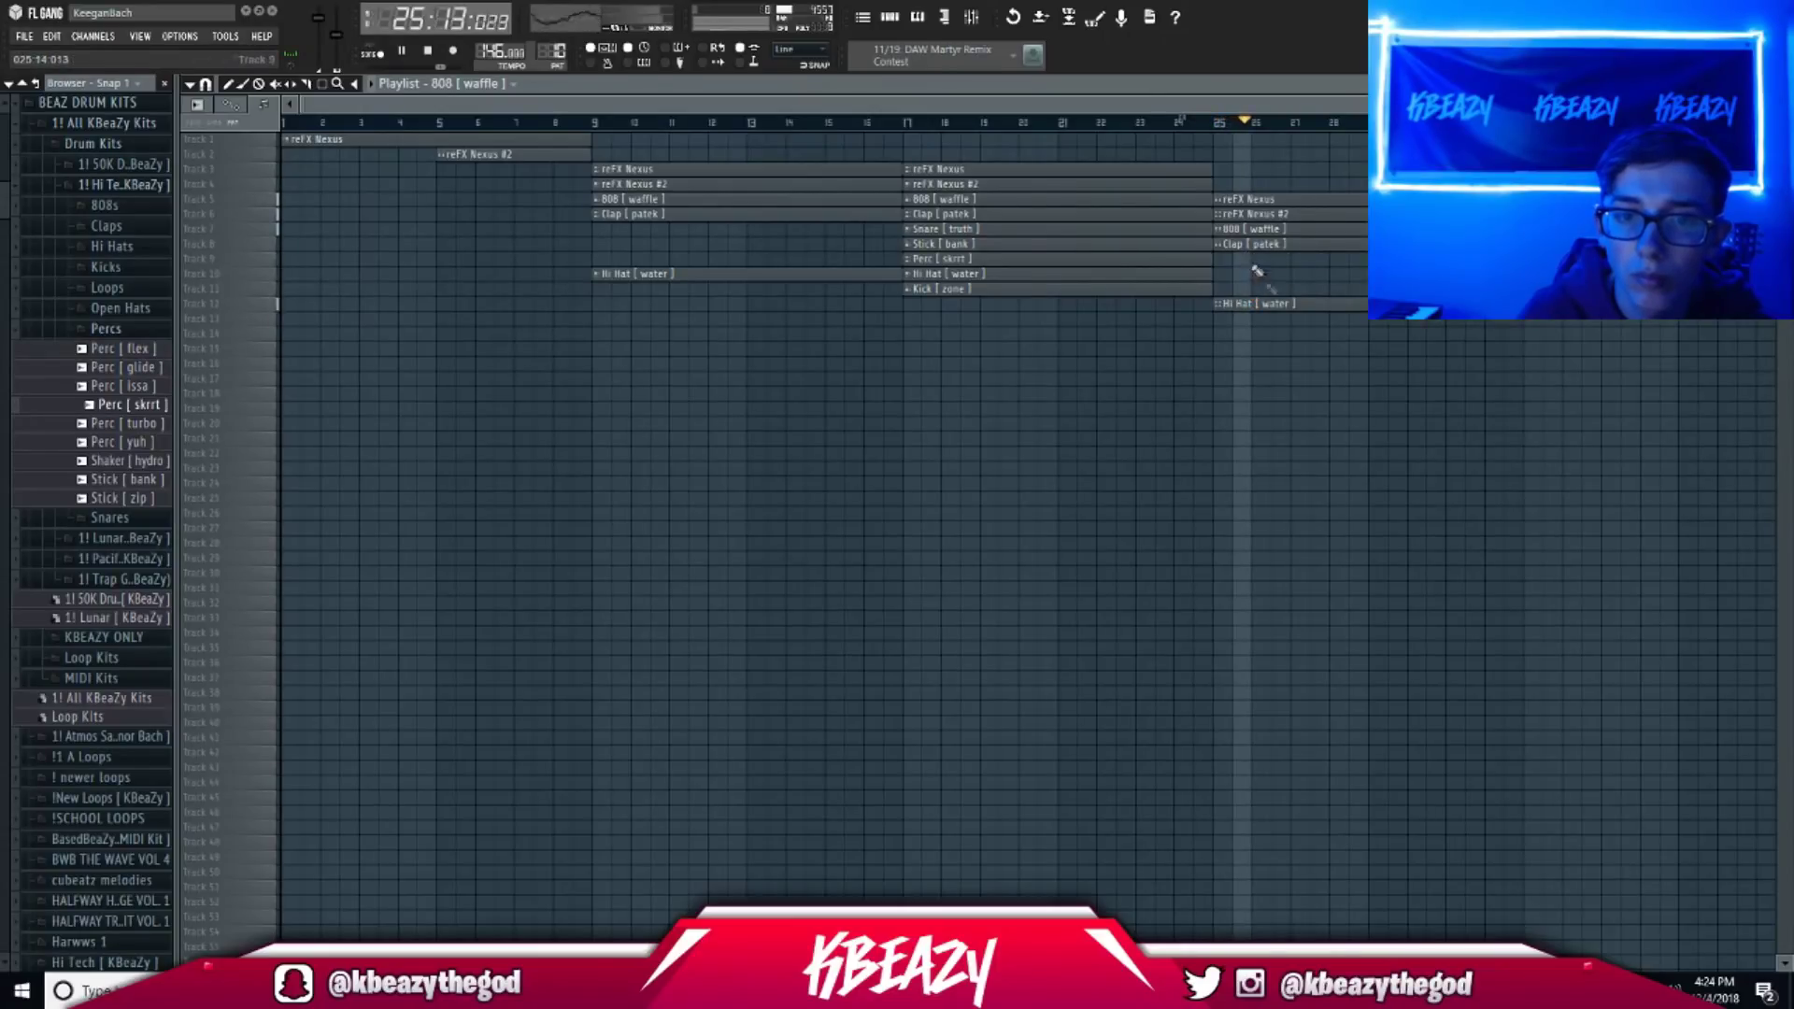
Duplicate the bar 25 block to bar 33, and duplicate only its reFX Nexus and reFX Nexus #2 clips to bar 41.
drag(1280, 355, 1317, 180)
key(ctrl+b)
ctrl+right_click(1687, 567)
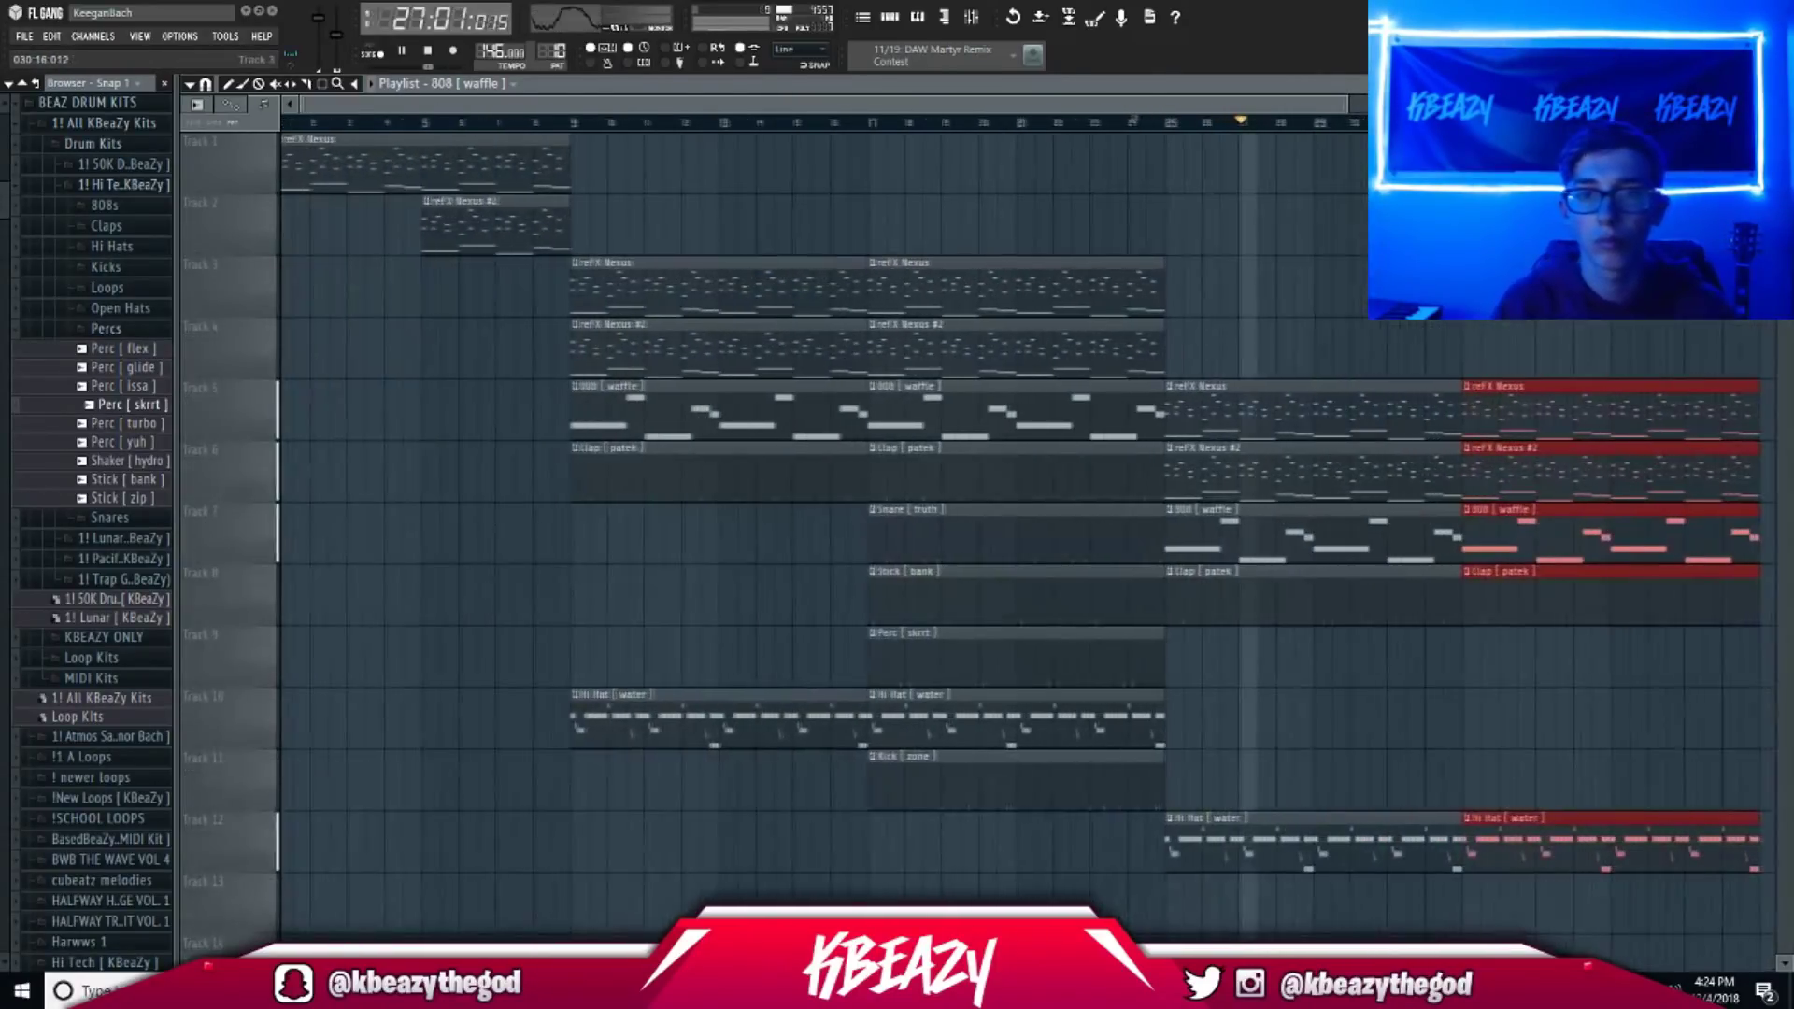
drag(1552, 483, 1549, 395)
key(ctrl+b)
ctrl+click(1319, 221)
Place a Kick [ zone ] clip on track 13 at bar 33.
drag(1093, 105, 1037, 144)
drag(1421, 105, 1693, 334)
click(712, 781)
drag(1194, 781, 1072, 851)
scroll(1121, 779, down, 1)
Duplicate the section from bars 9 to 24 to bar 49, and the clips from bar 25 onward to bar 65.
drag(789, 724, 528, 269)
key(ctrl+b)
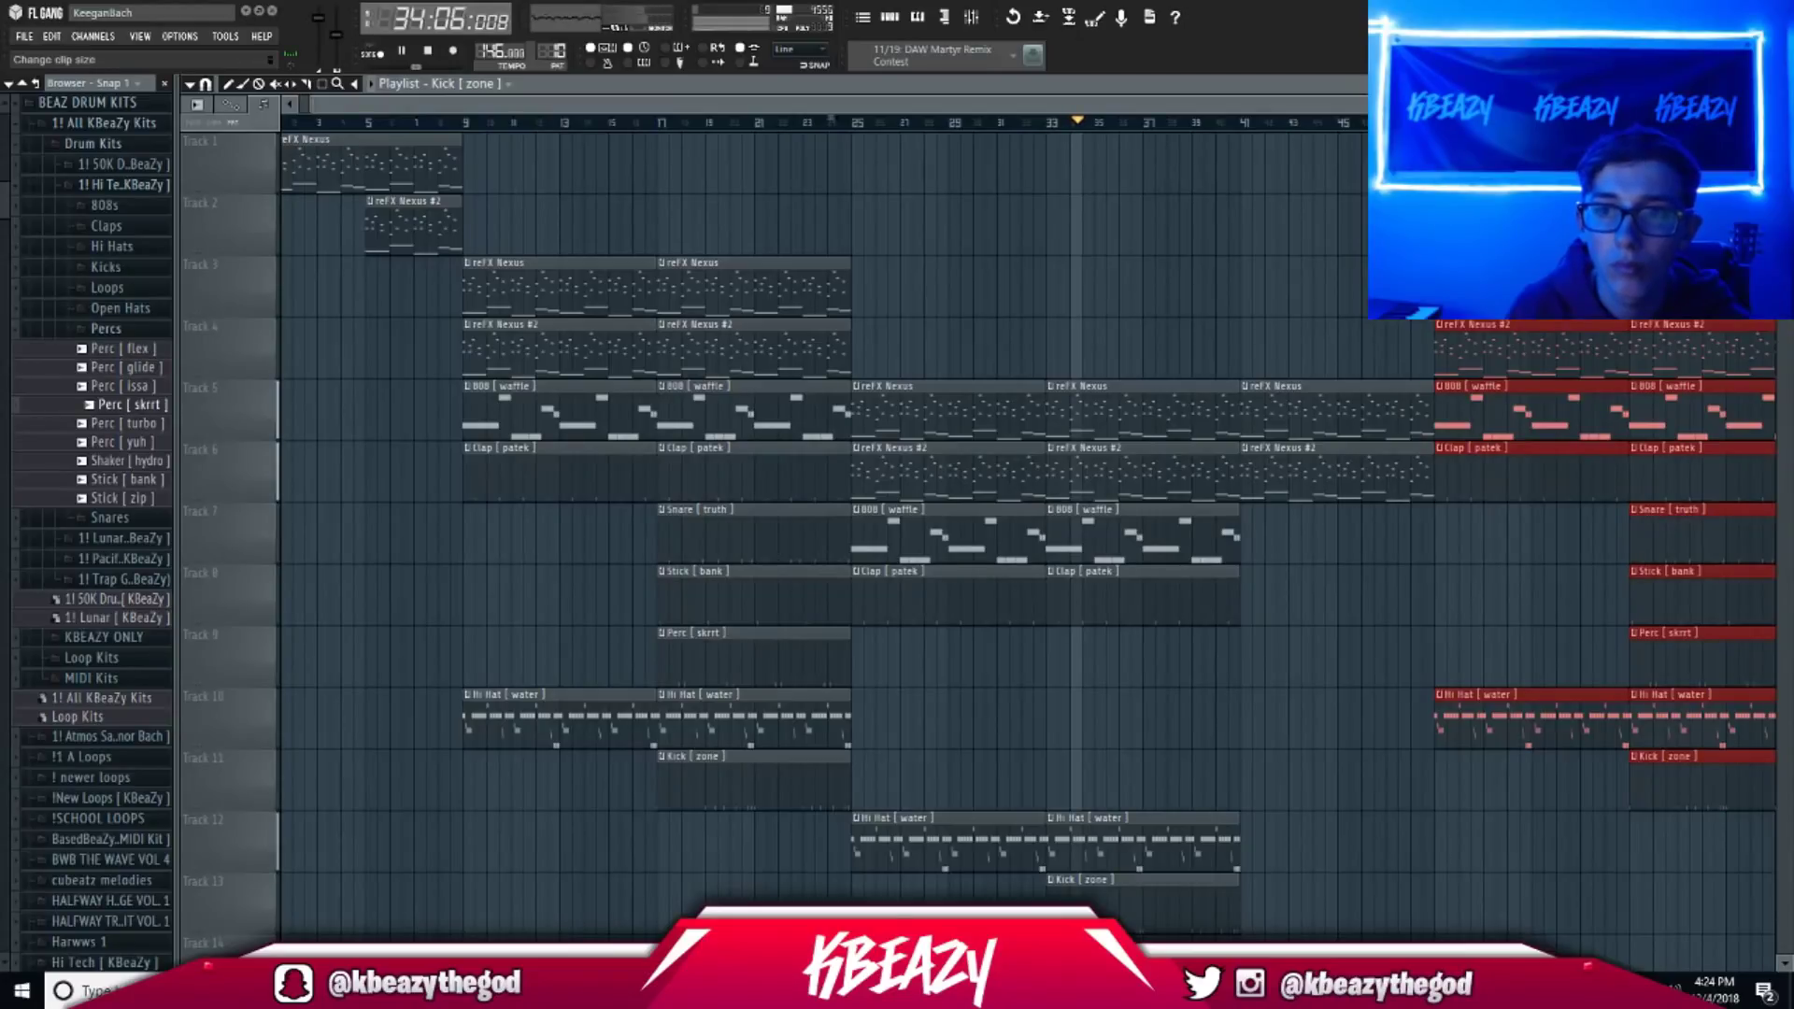
scroll(1023, 523, down, 5)
scroll(1430, 428, down, 3)
drag(1341, 475, 758, 147)
key(ctrl+b)
ctrl+click(949, 724)
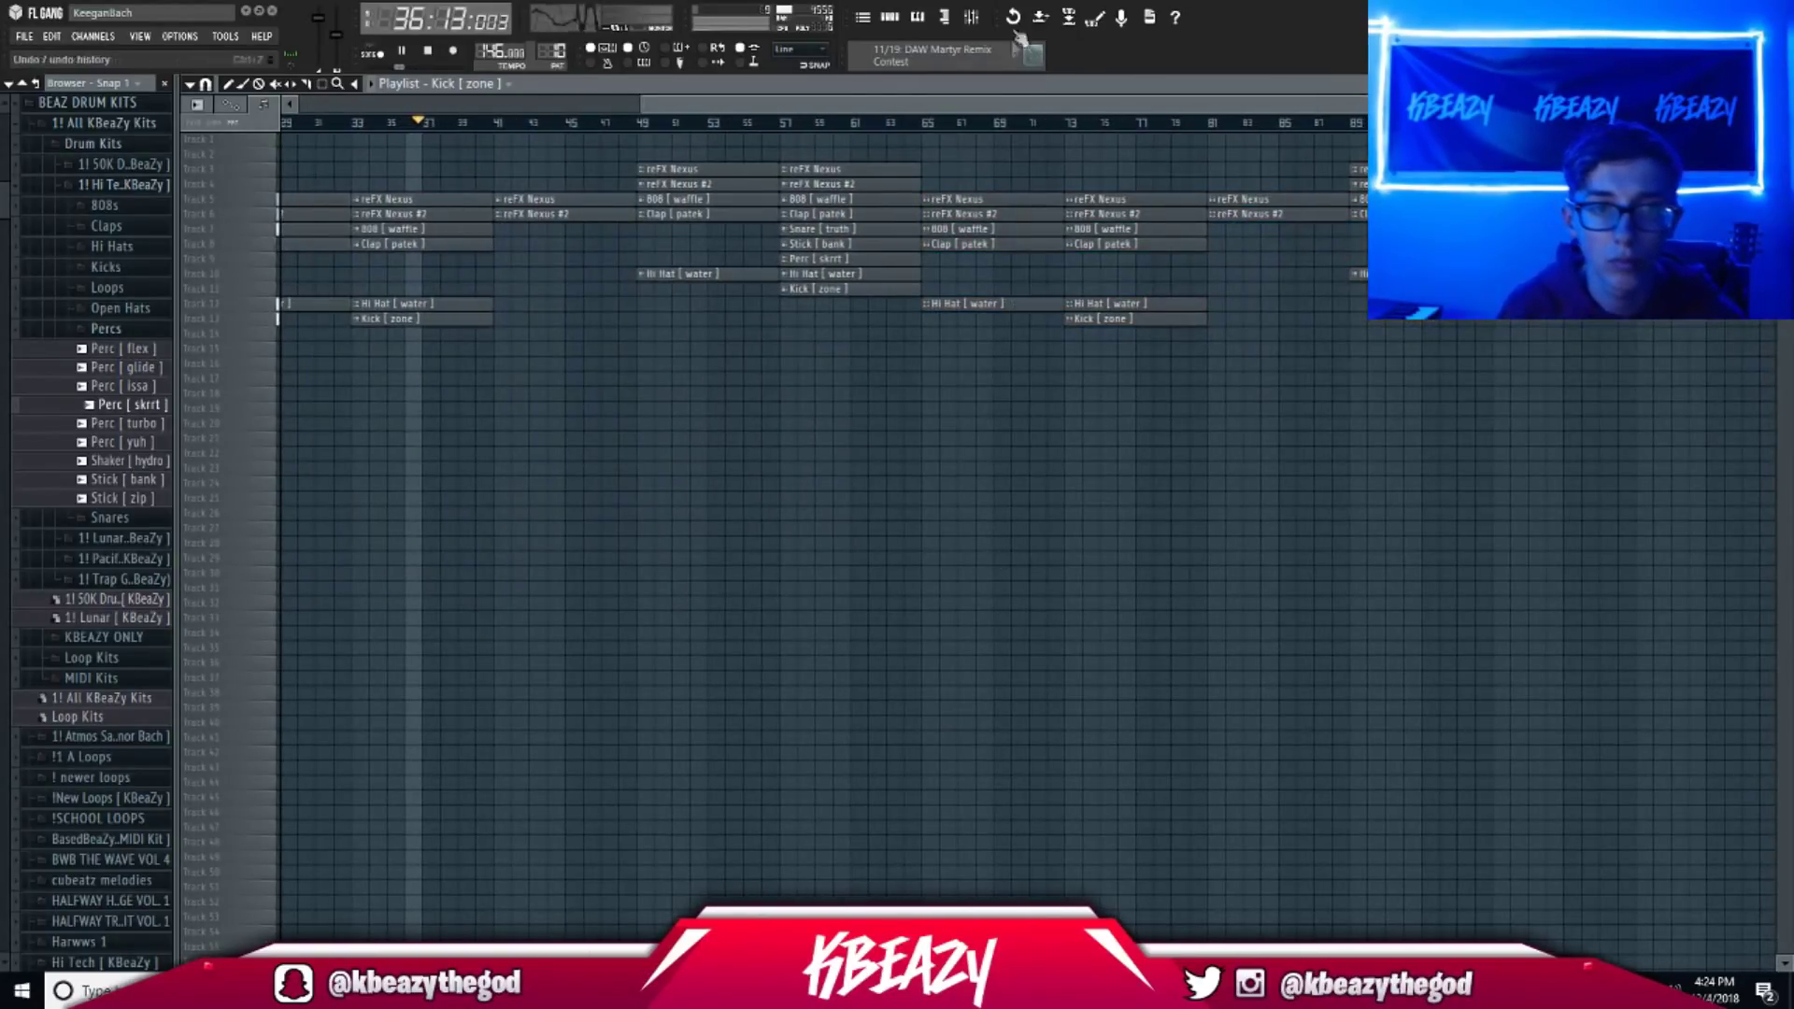
drag(1430, 104, 1104, 80)
scroll(1636, 303, down, 2)
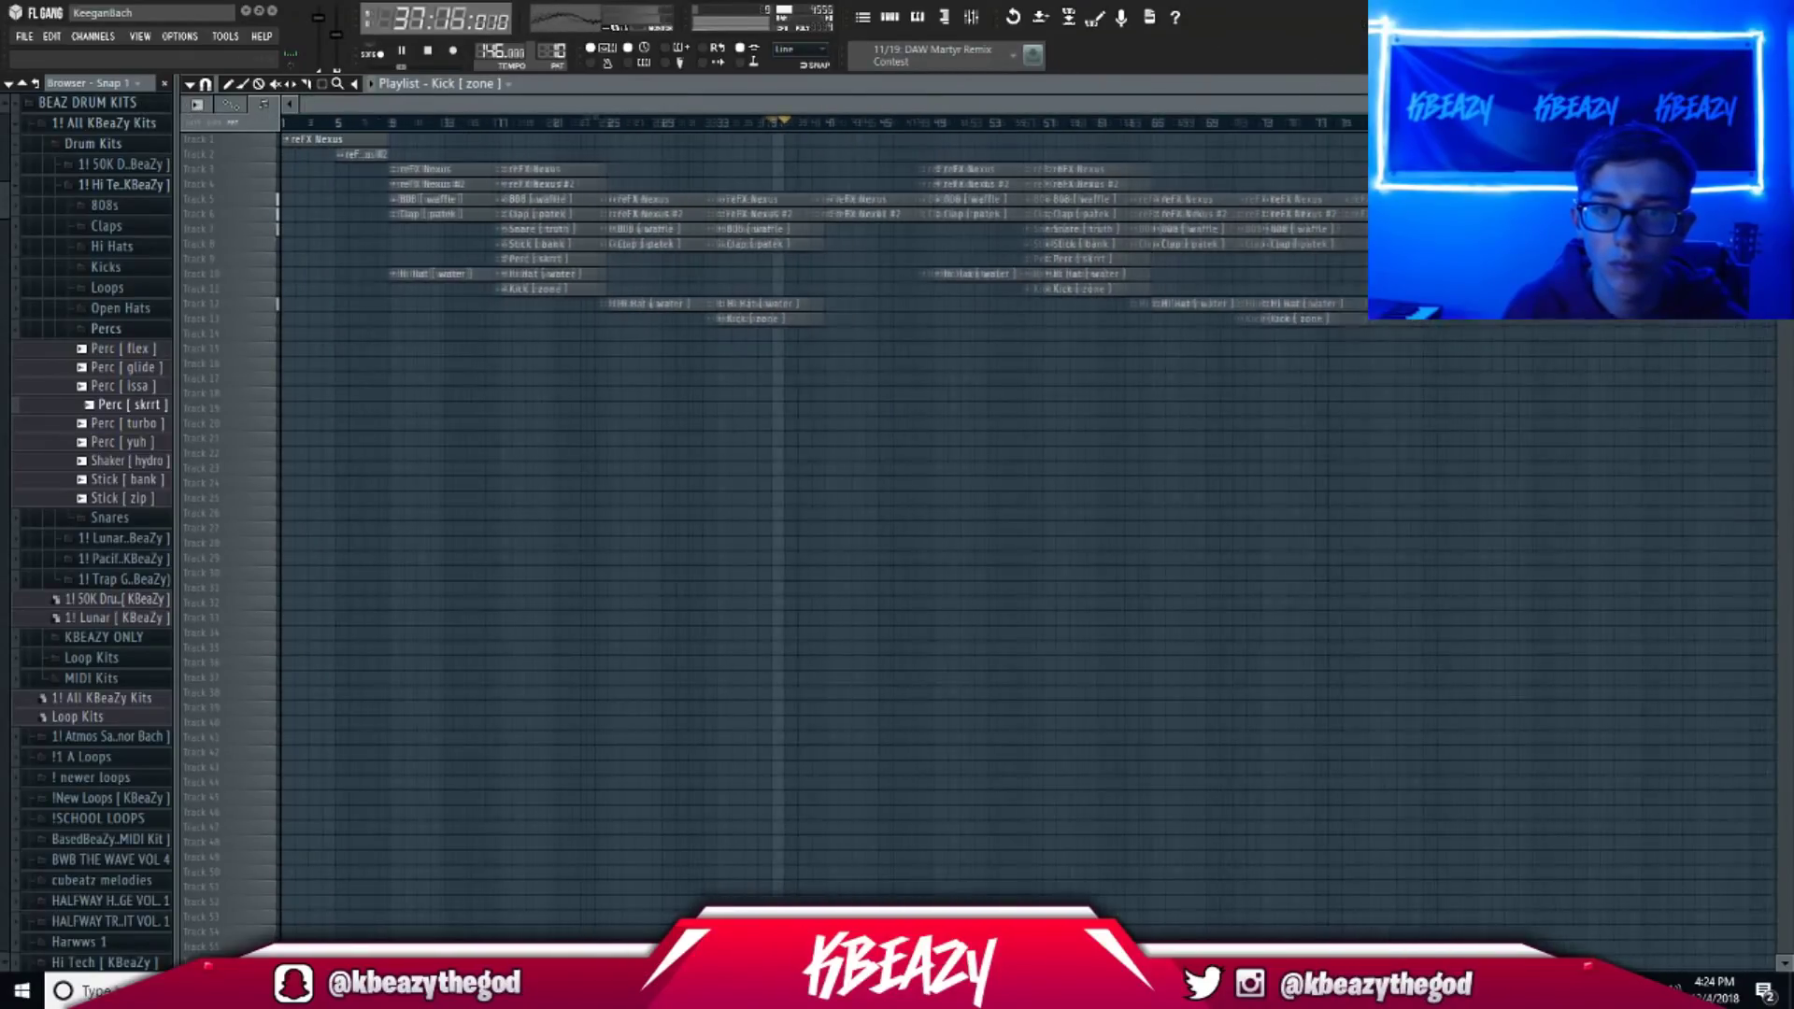
key(space)
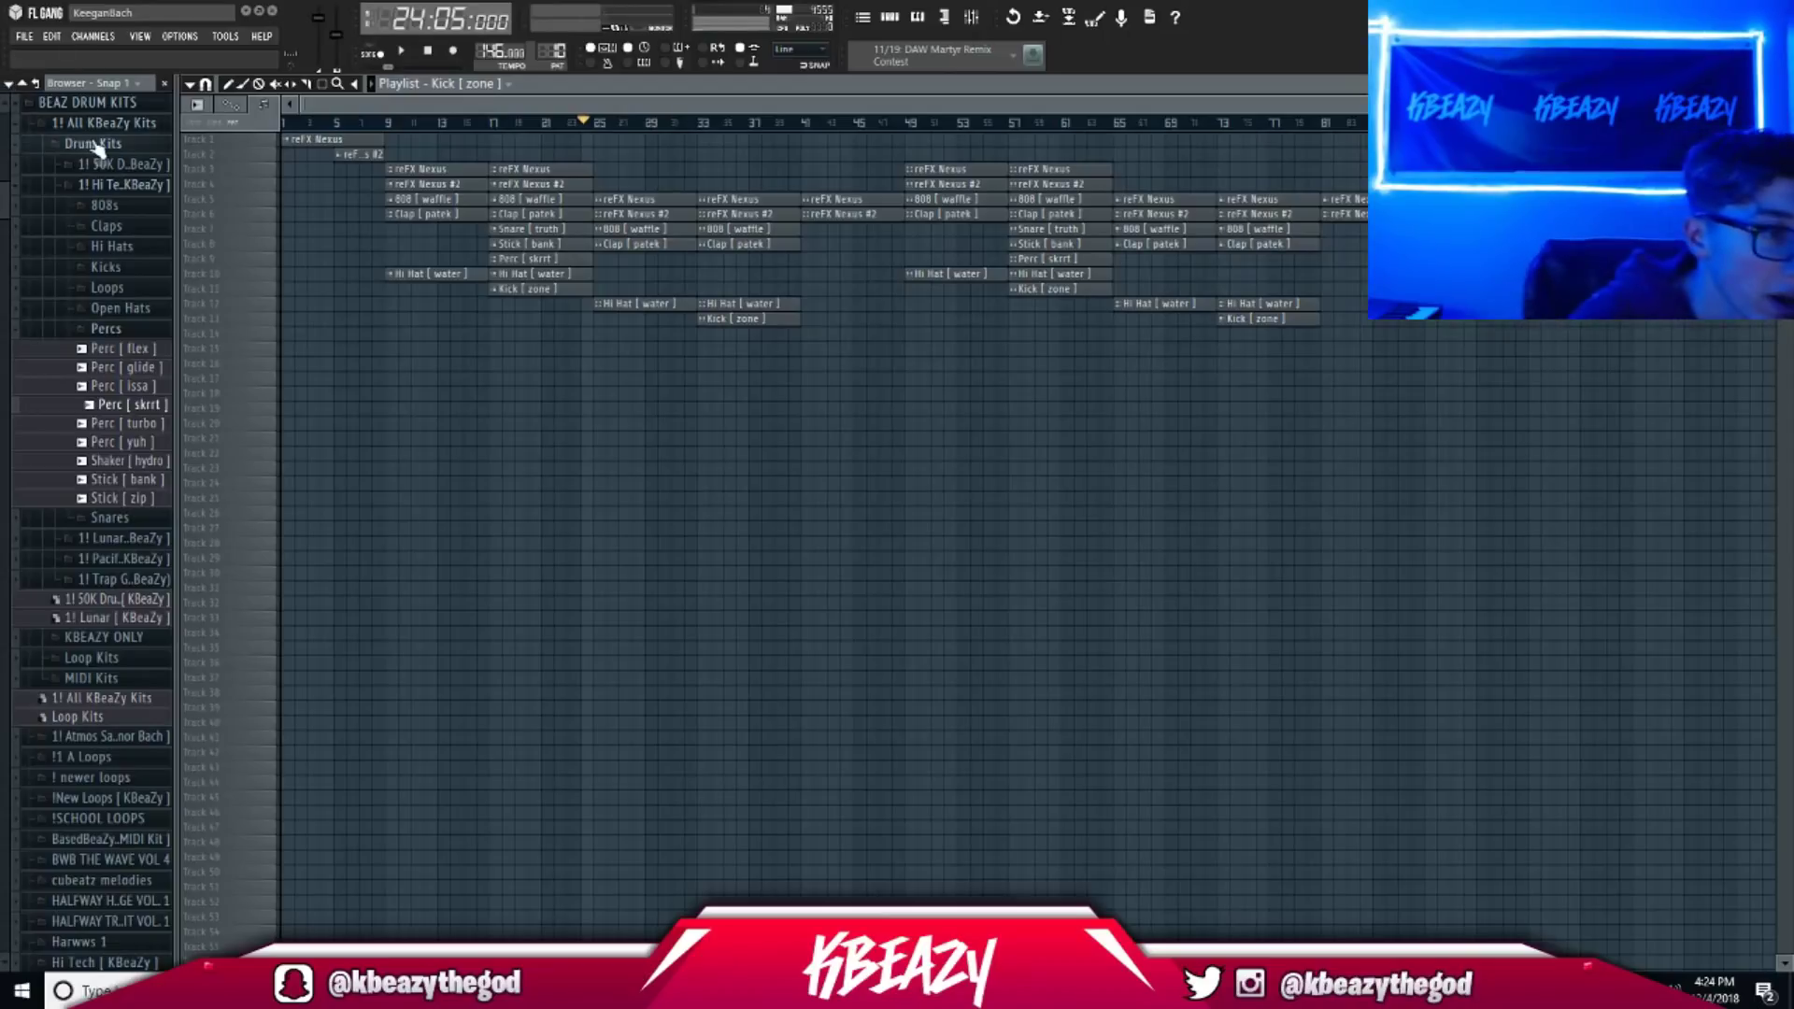
Select each section of the arrangement in turn to review its structure, and collapse the Percs folder in the browser.
drag(341, 283, 354, 132)
drag(521, 340, 412, 134)
drag(852, 401, 608, 132)
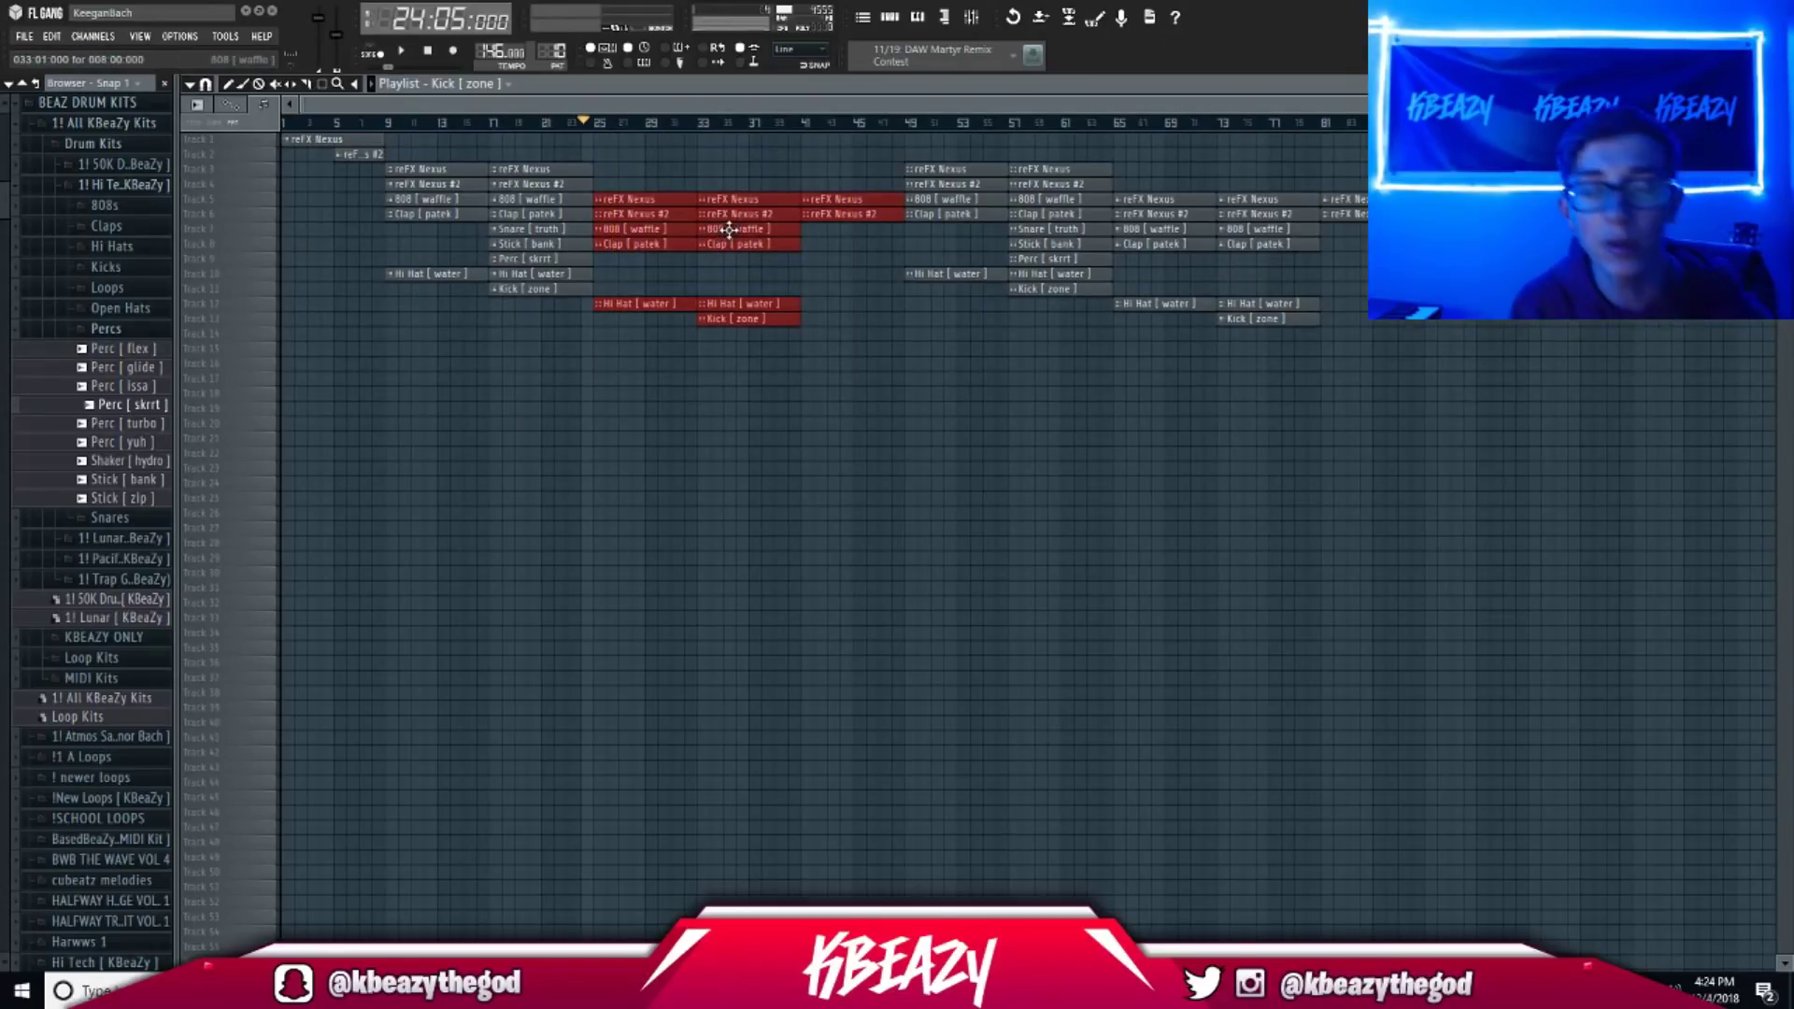
drag(1029, 340, 972, 132)
drag(1364, 385, 1174, 132)
drag(1592, 385, 1446, 134)
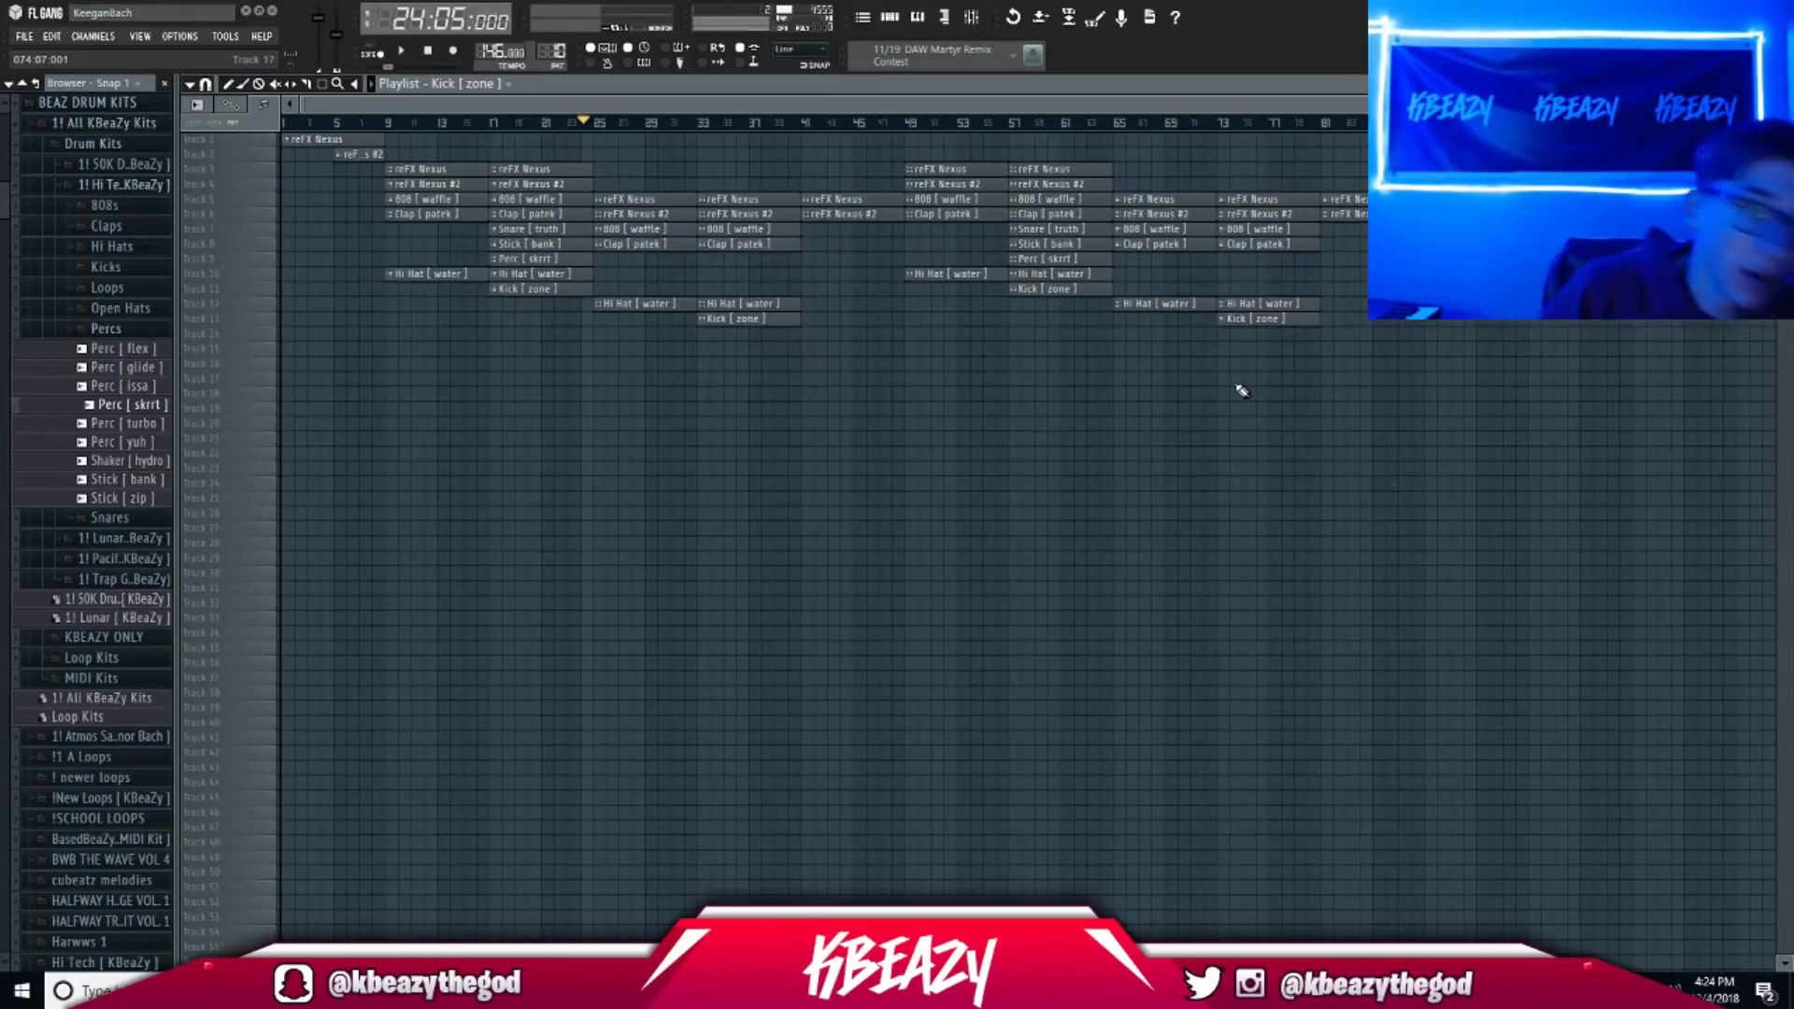
click(103, 330)
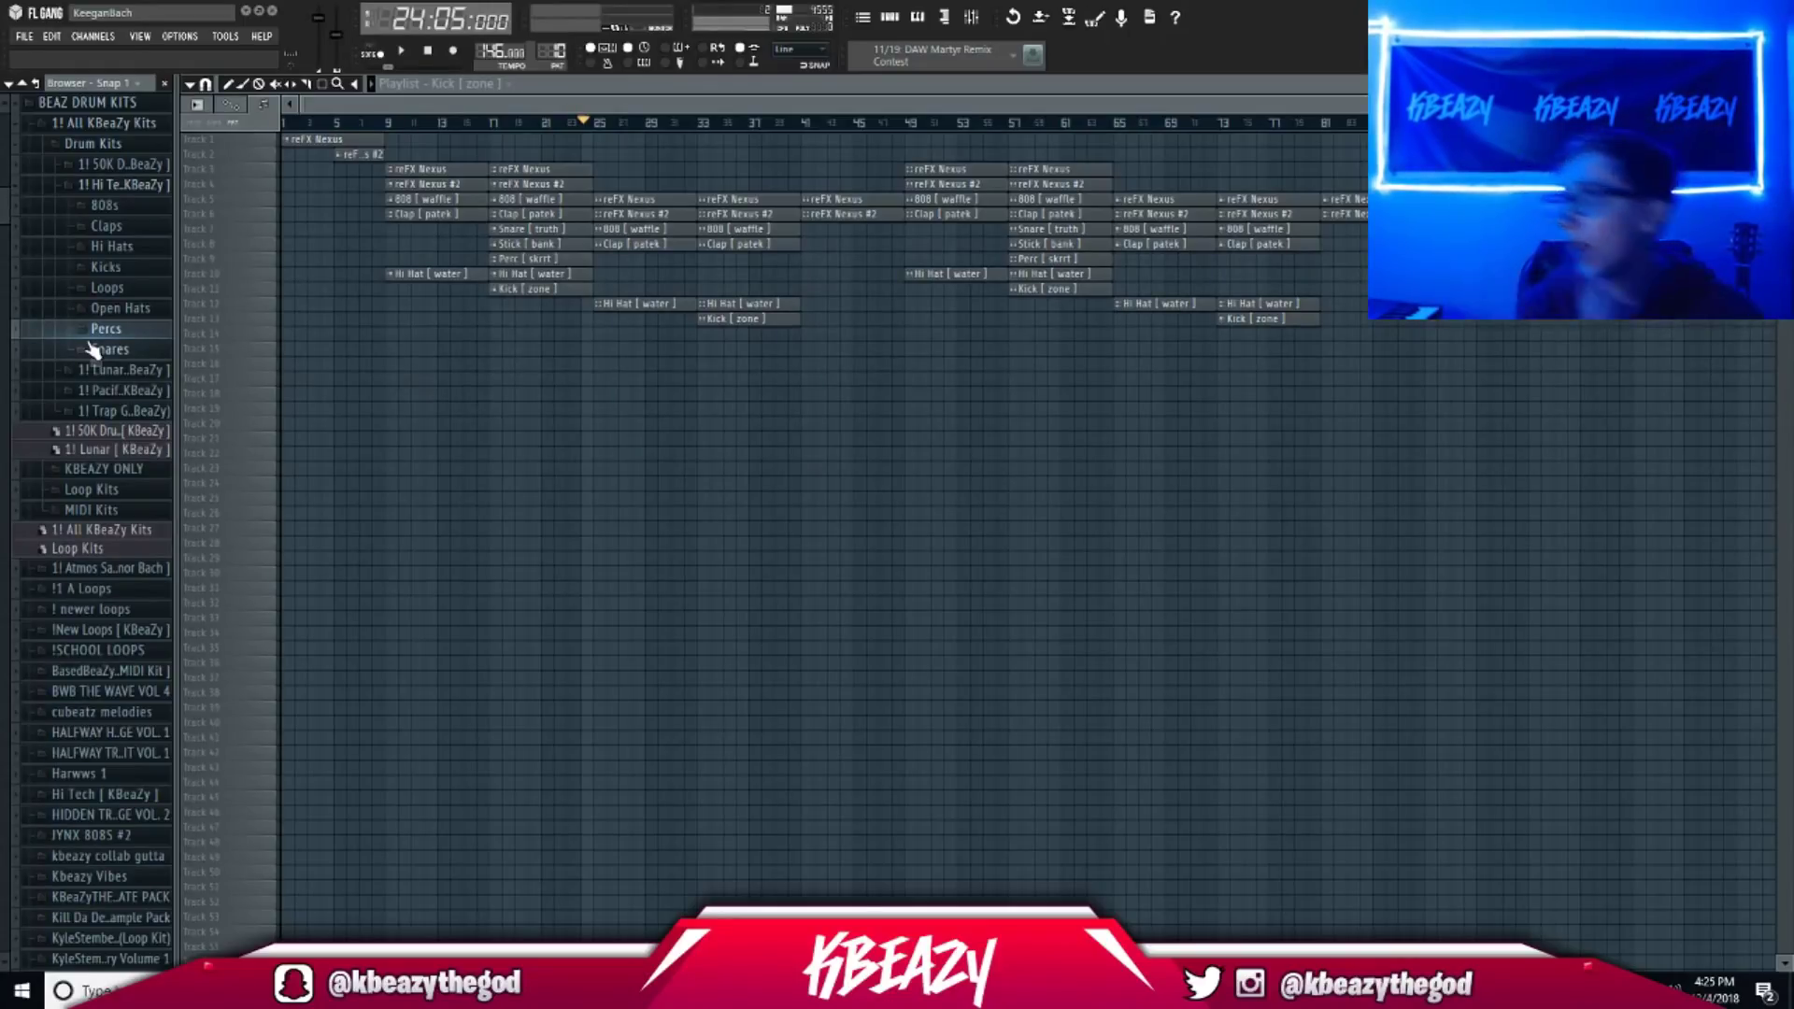